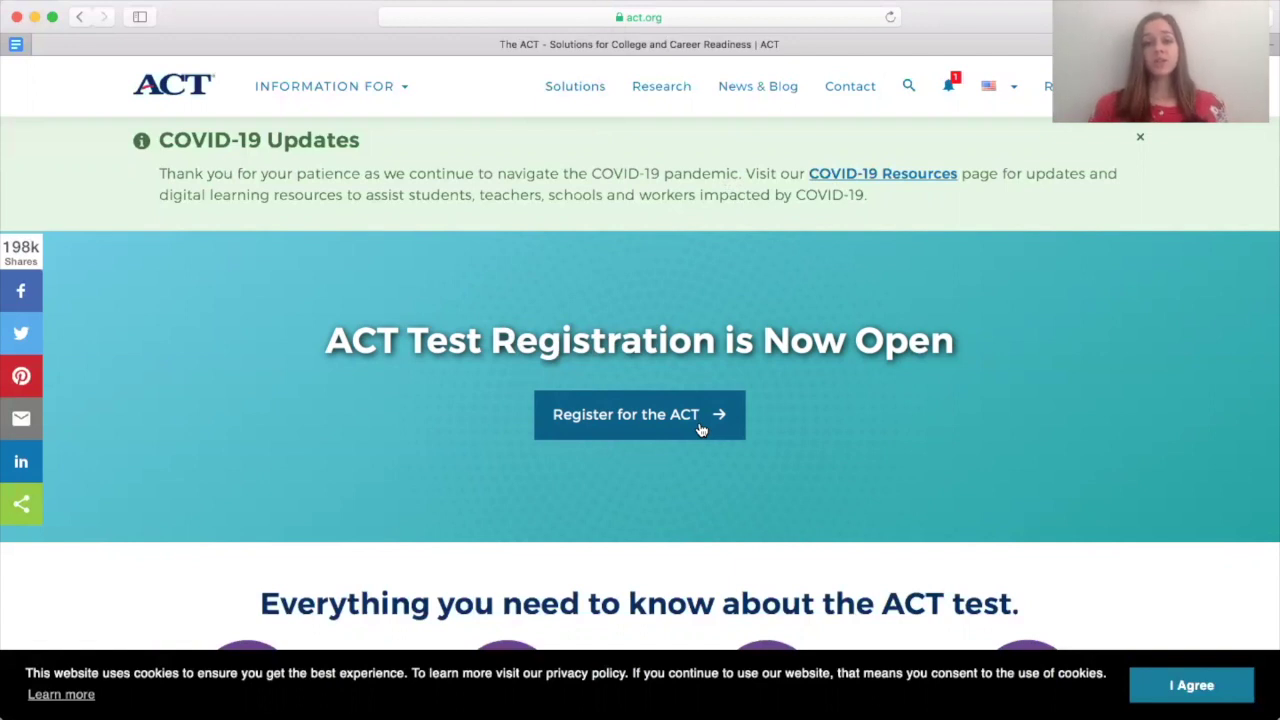
Open the registration page for the ACT test
{"action": "left_click", "coordinate": [672, 421]}
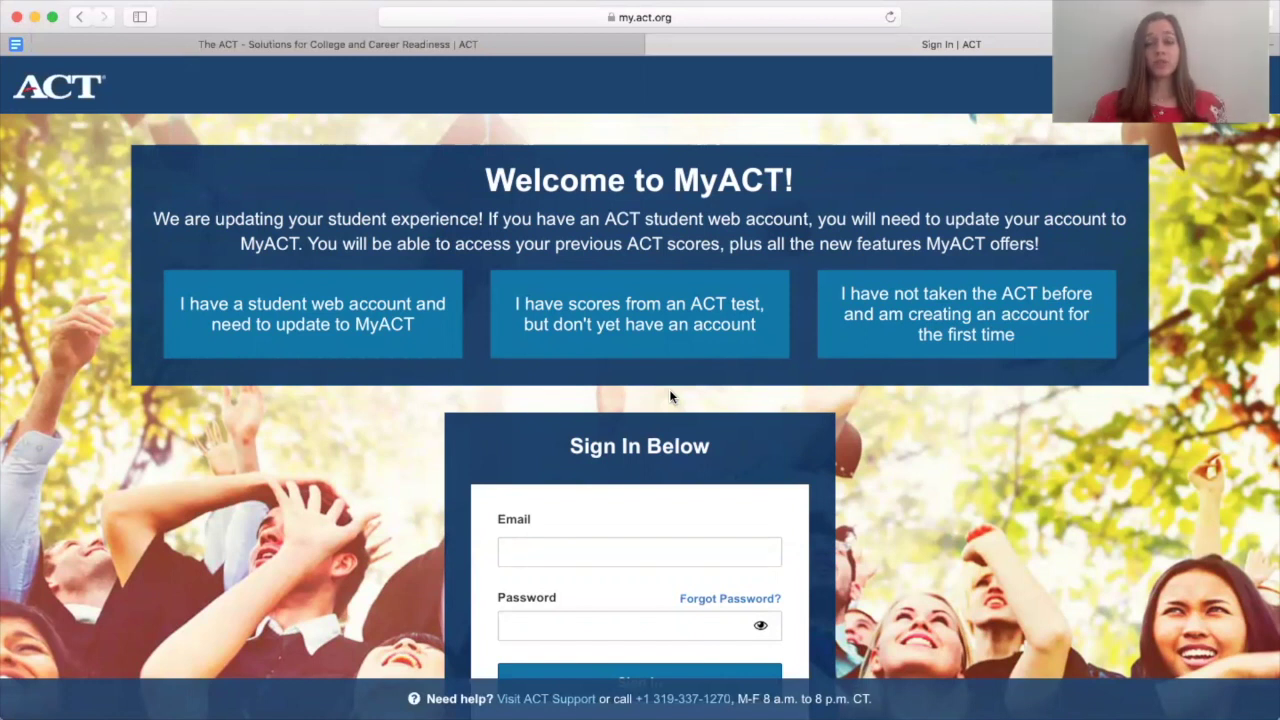
View the credentials form for updating an existing student web account to MyACT, and return to the welcome page
{"action": "left_click", "coordinate": [285, 337]}
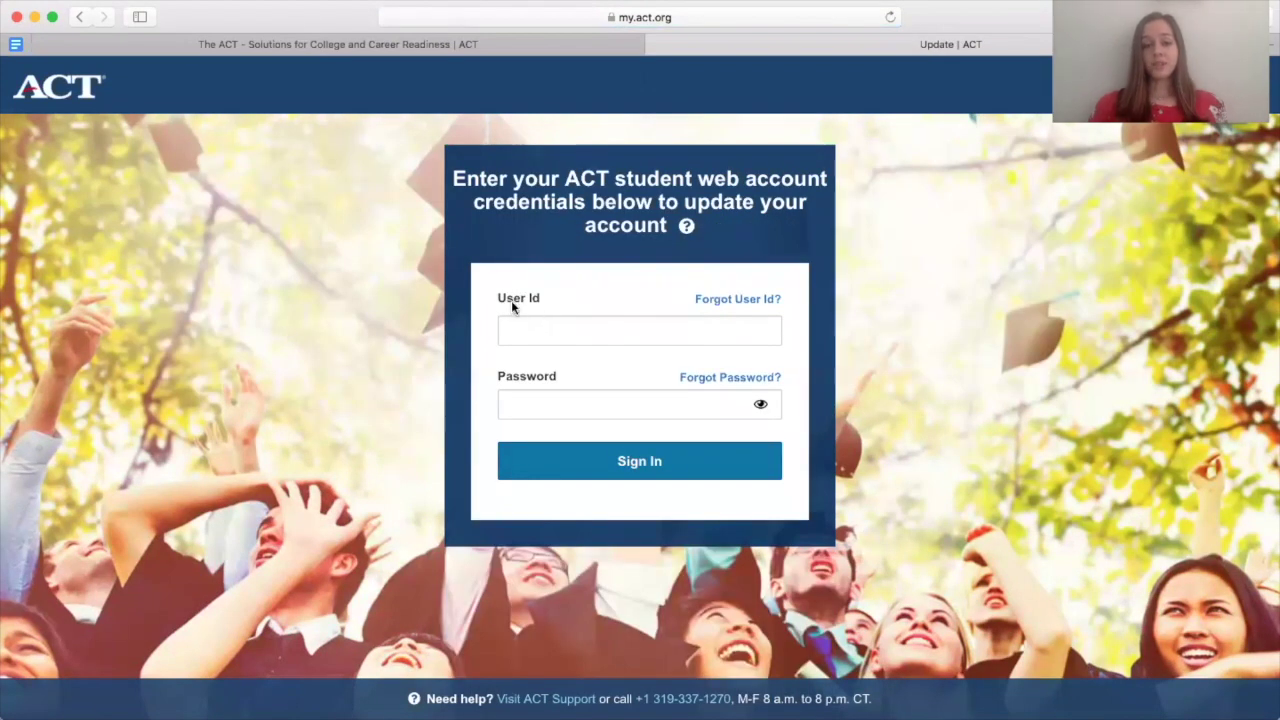
{"action": "left_click_drag", "start_coordinate": [498, 298], "coordinate": [547, 297]}
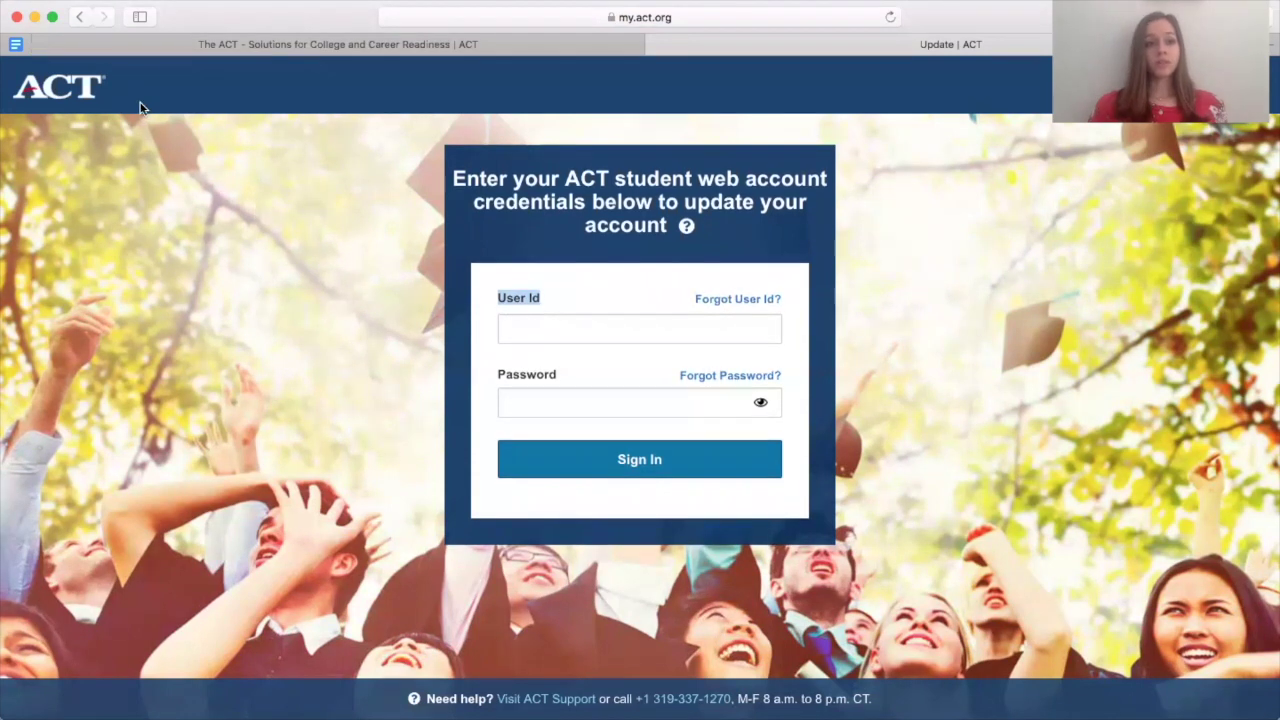
{"action": "left_click", "coordinate": [79, 17]}
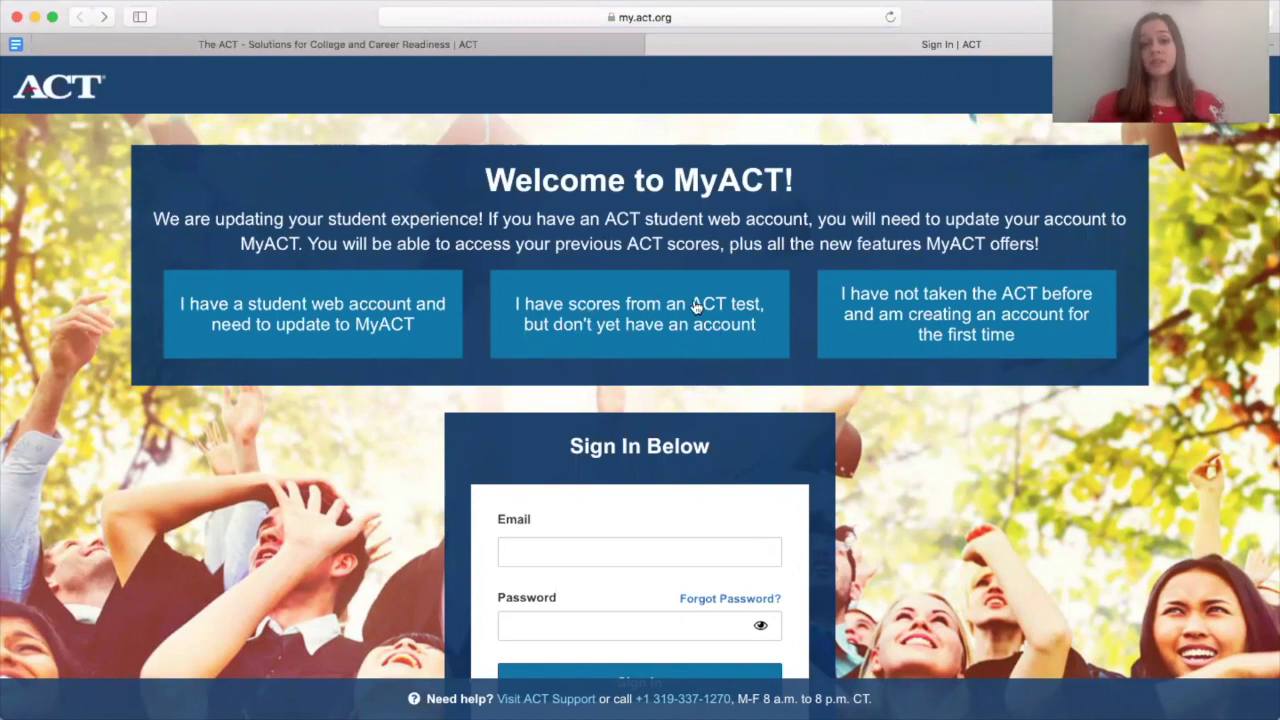
Examine the Match Your Account form for students with scores but no account, including its consent text, and return to the welcome page
{"action": "left_click", "coordinate": [623, 300]}
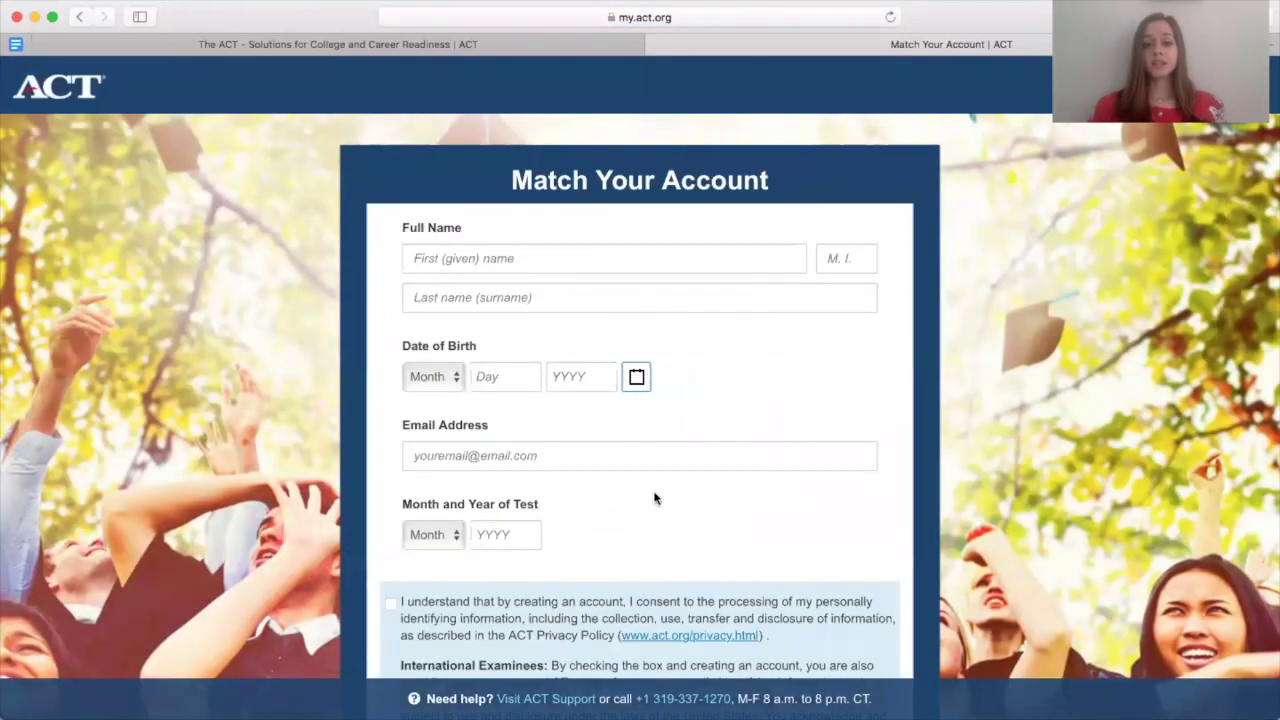
{"action": "scroll", "coordinate": [655, 497], "scroll_direction": "down", "scroll_amount": 3}
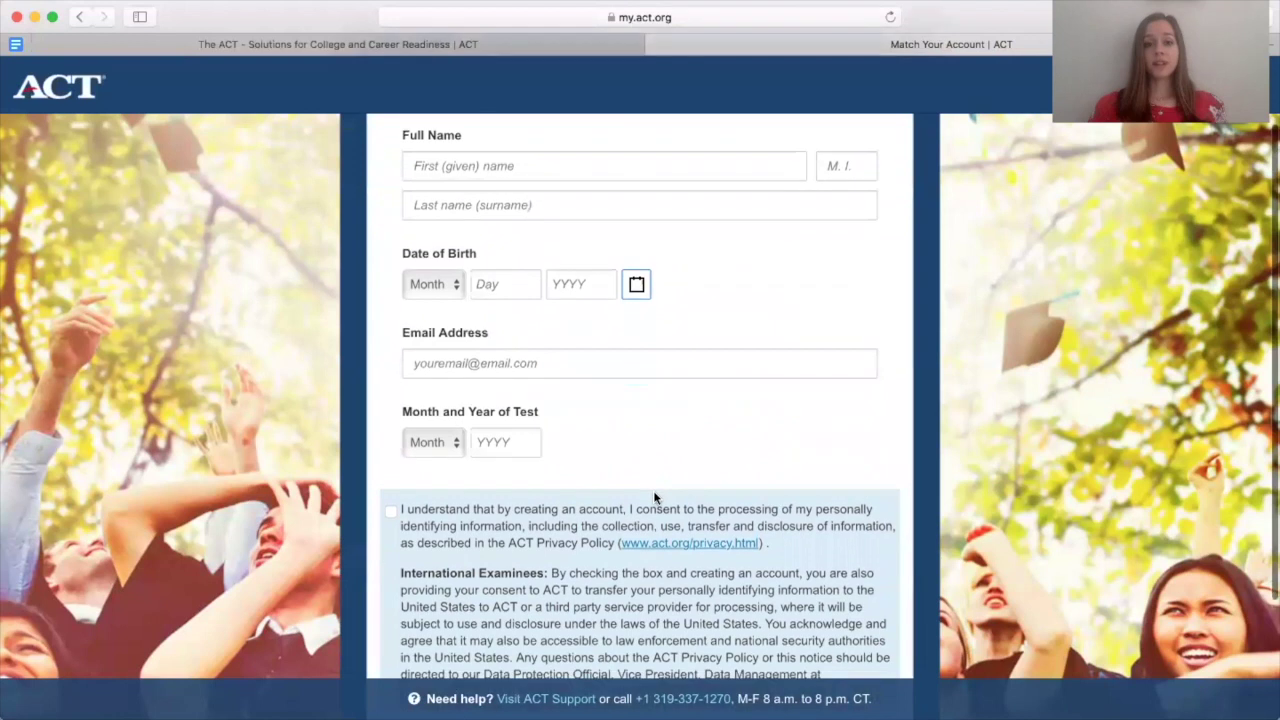
{"action": "scroll", "coordinate": [497, 400], "scroll_direction": "down", "scroll_amount": 5}
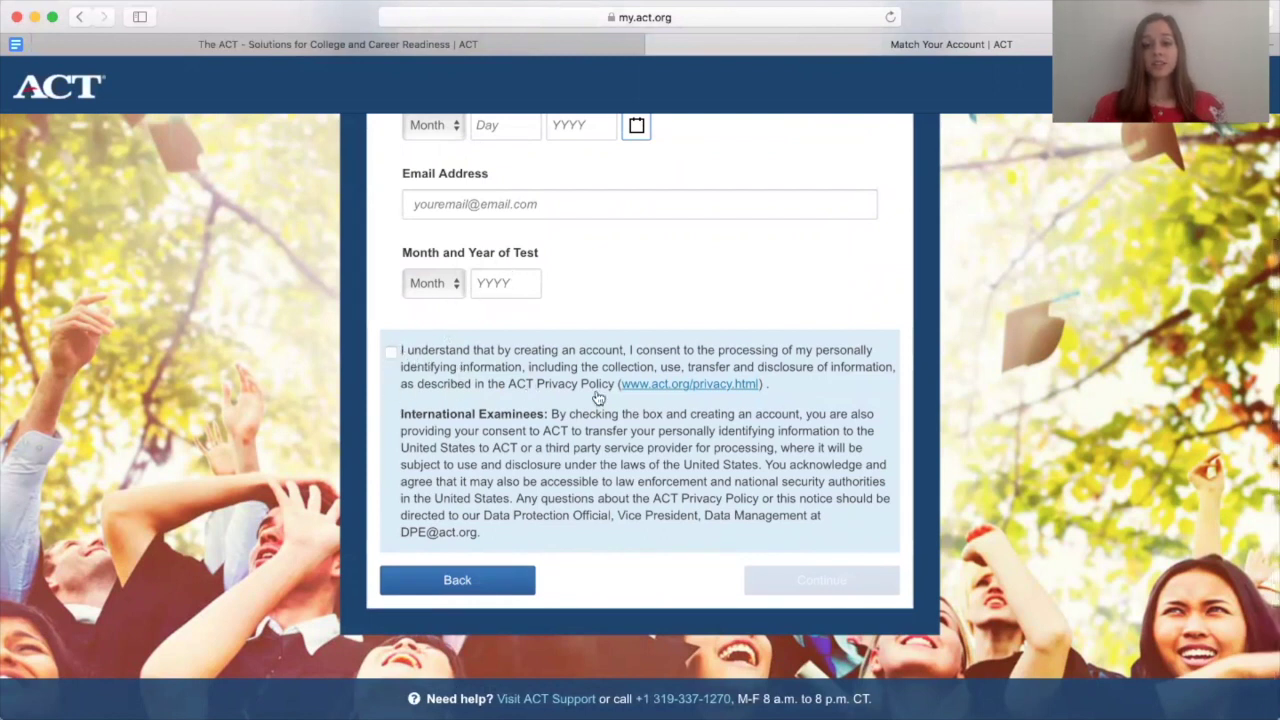
{"action": "scroll", "coordinate": [570, 455], "scroll_direction": "down", "scroll_amount": 1}
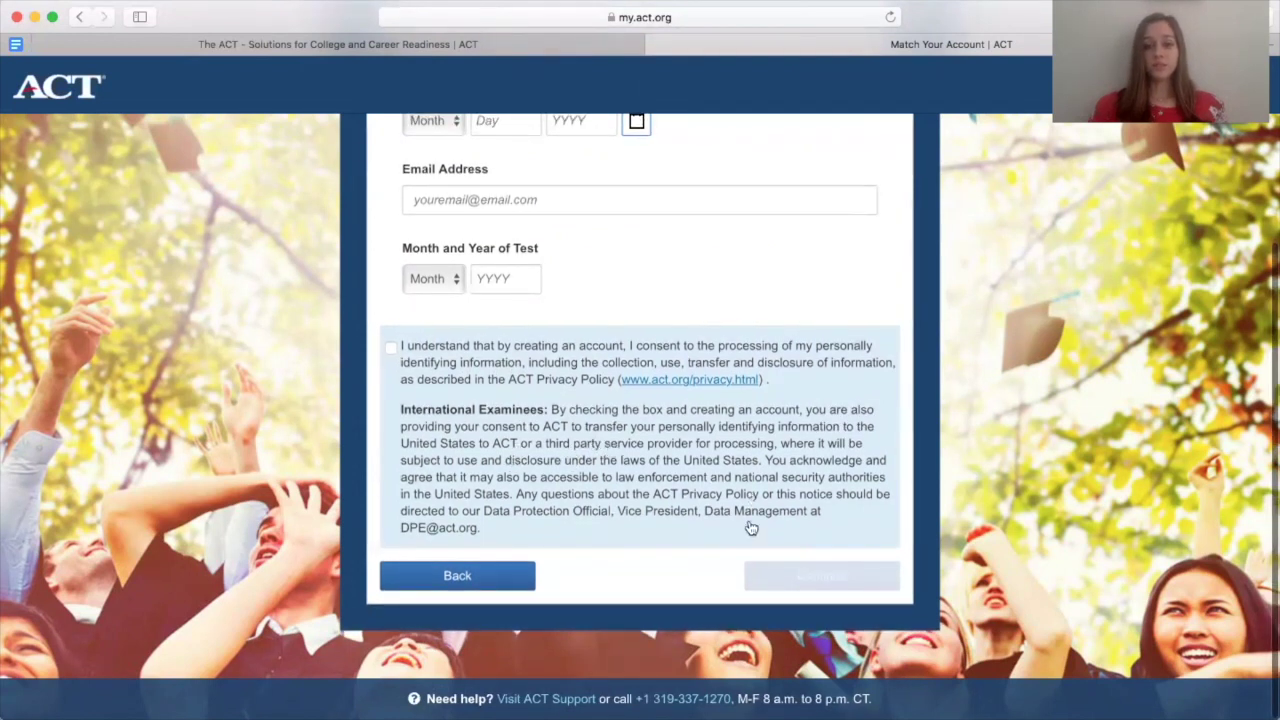
{"action": "scroll", "coordinate": [750, 527], "scroll_direction": "up", "scroll_amount": 5}
{"action": "scroll", "coordinate": [694, 388], "scroll_direction": "down", "scroll_amount": 1}
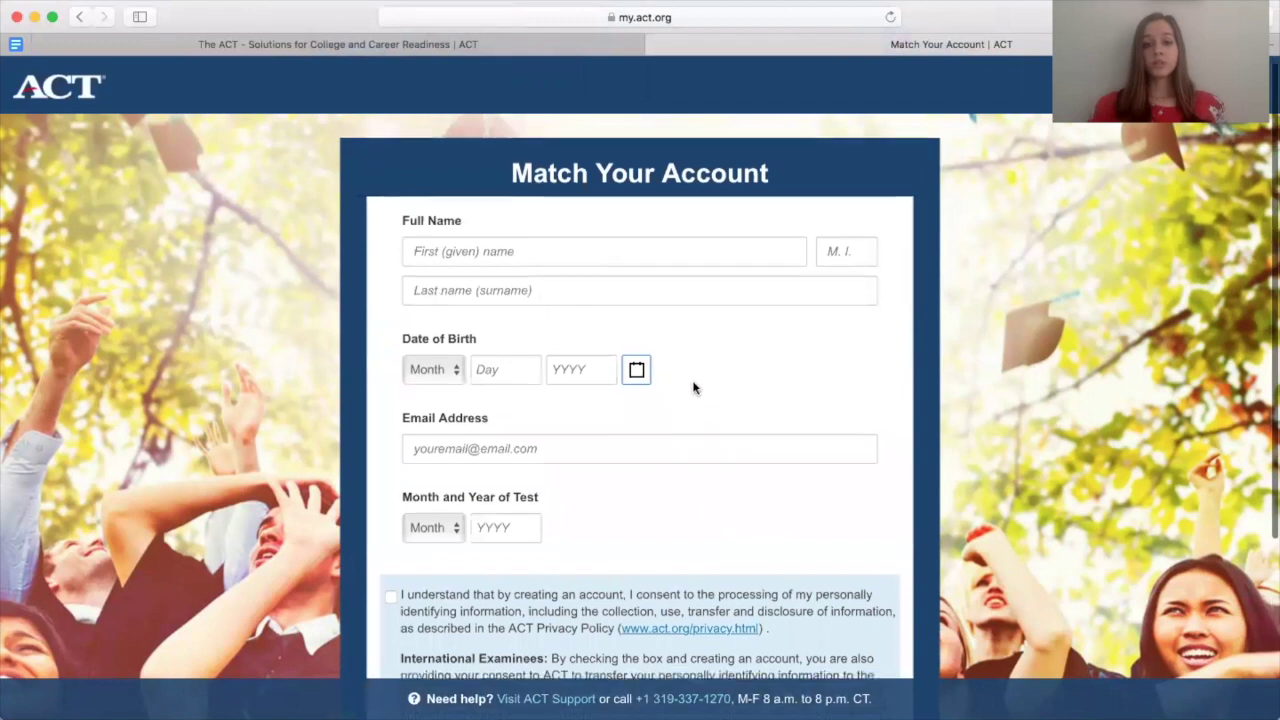
{"action": "scroll", "coordinate": [694, 388], "scroll_direction": "down", "scroll_amount": 4}
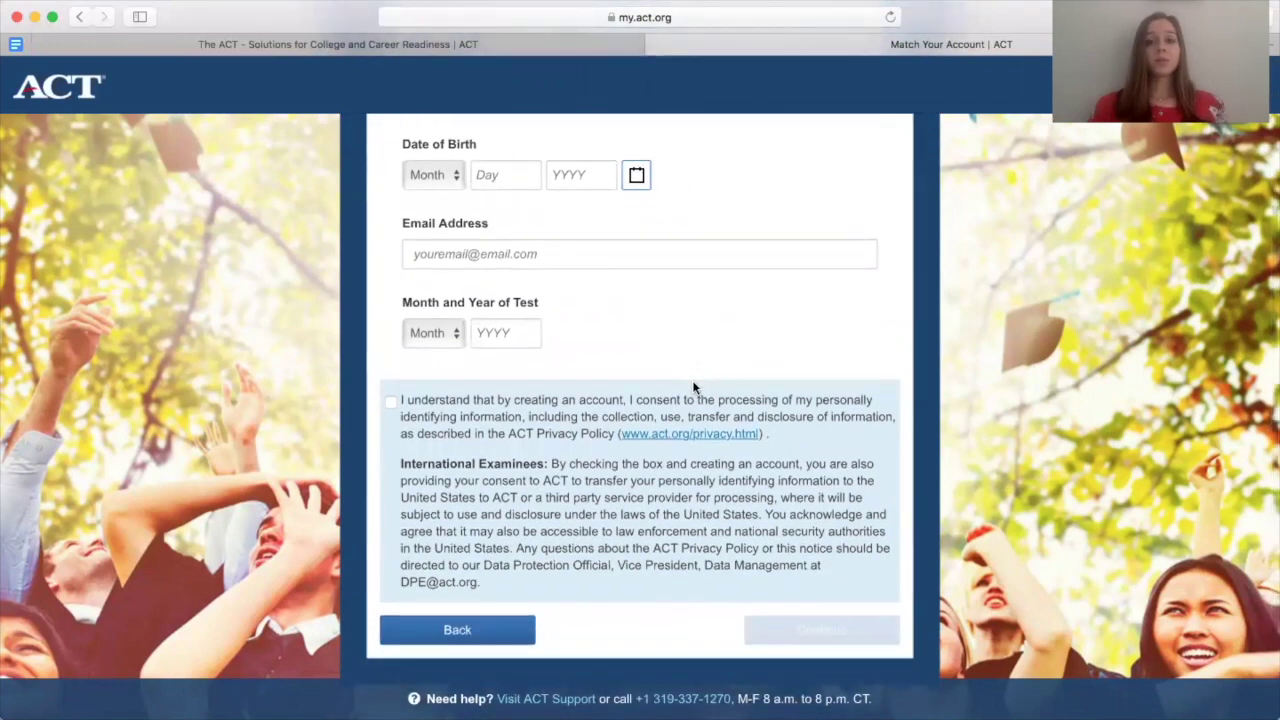
{"action": "scroll", "coordinate": [692, 381], "scroll_direction": "down", "scroll_amount": 1}
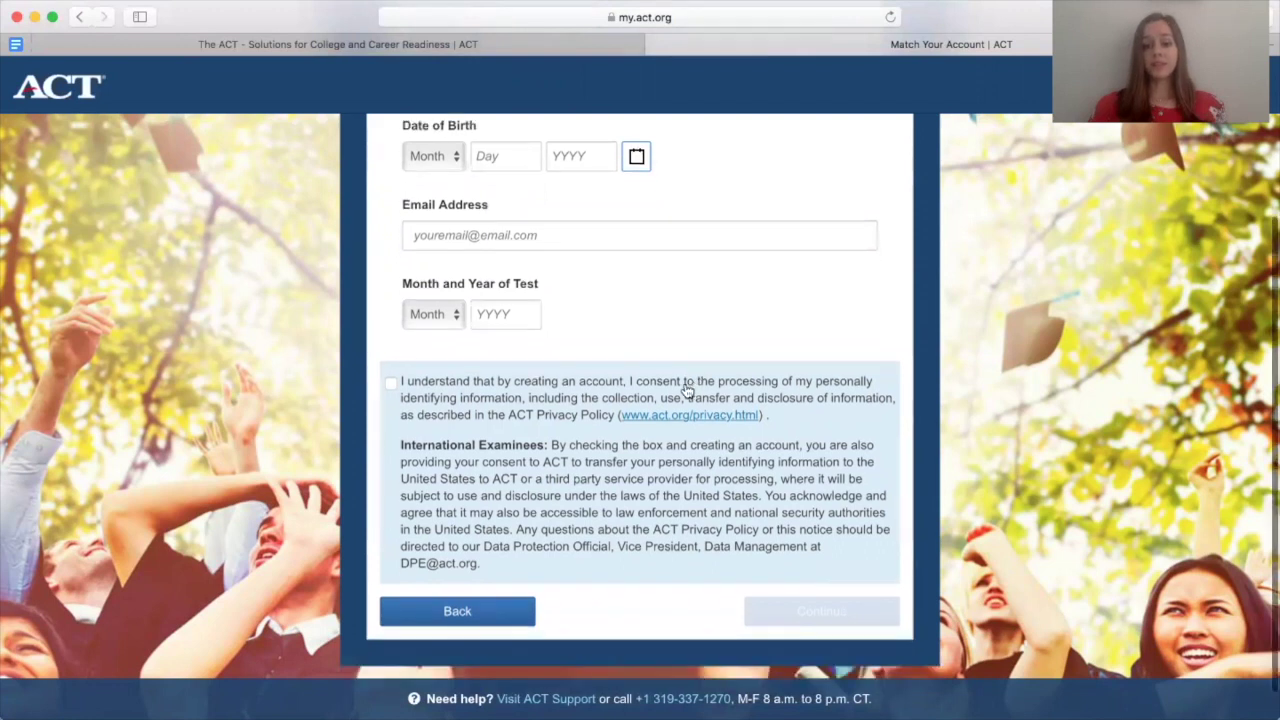
{"action": "left_click", "coordinate": [486, 613]}
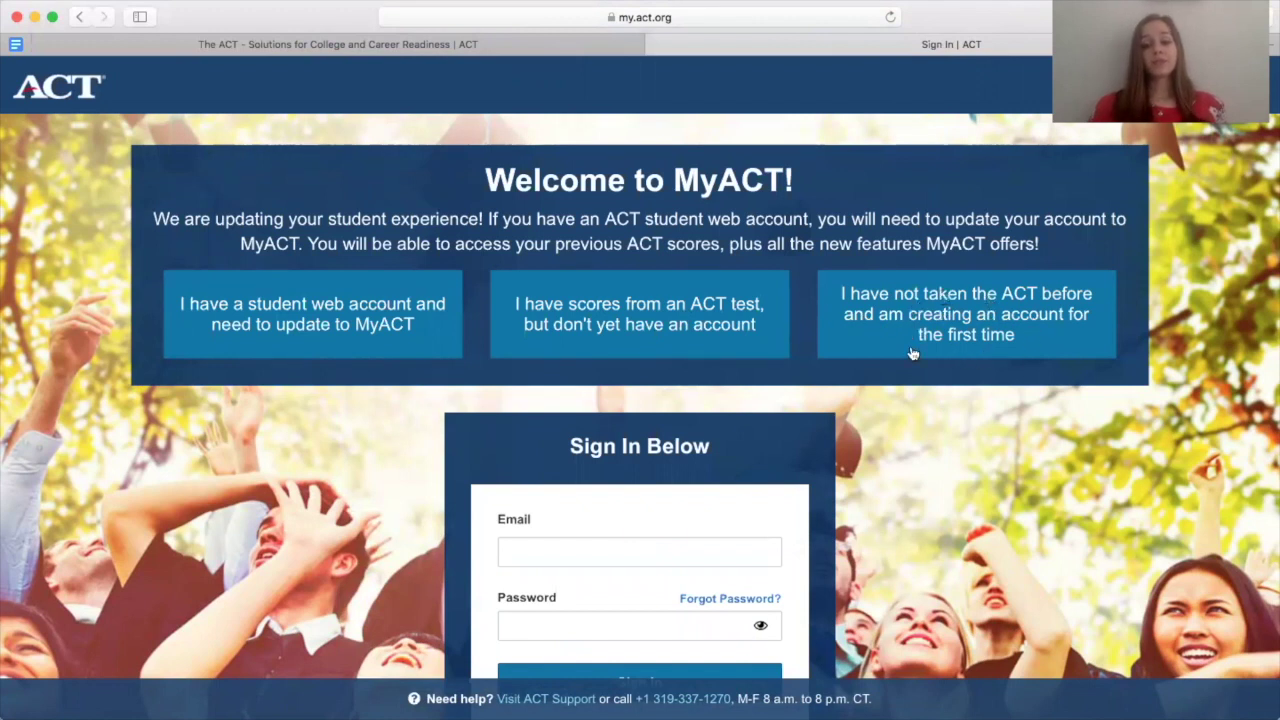
Review the first-time account option and the sign-in section below it on the MyACT welcome page
{"action": "scroll", "coordinate": [911, 352], "scroll_direction": "down", "scroll_amount": 2}
{"action": "scroll", "coordinate": [911, 352], "scroll_direction": "up", "scroll_amount": 2}
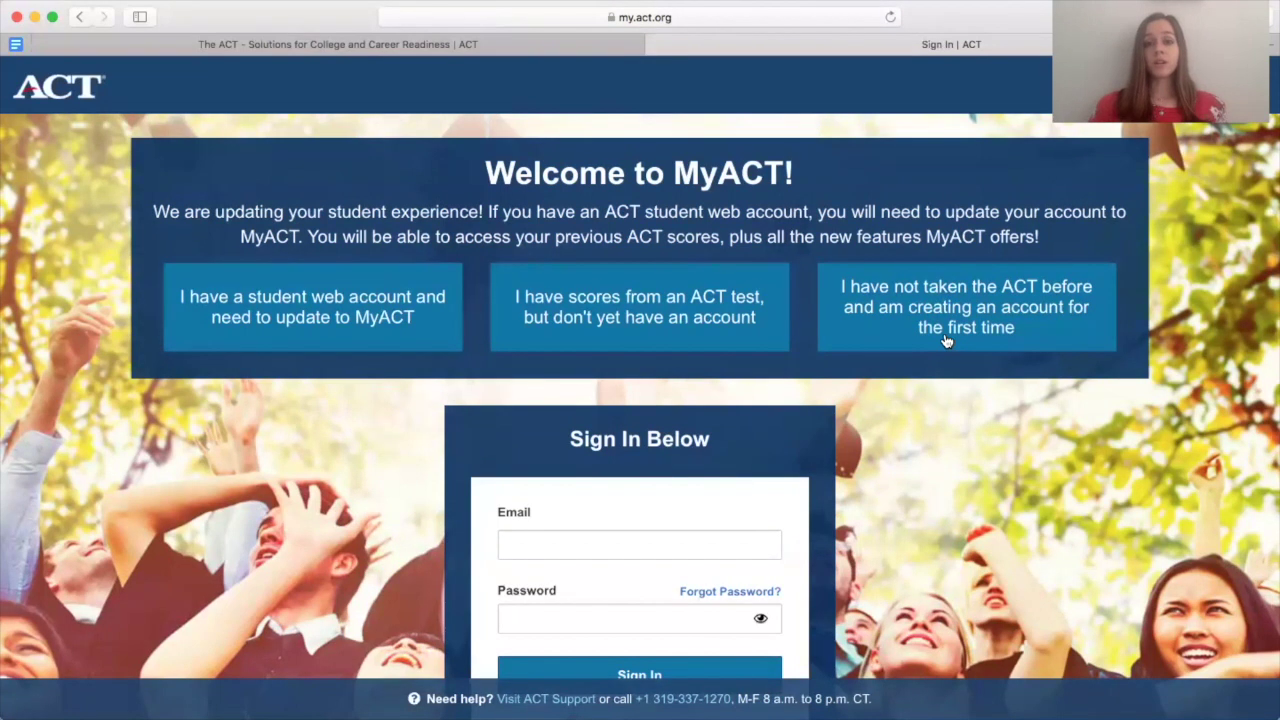
{"action": "scroll", "coordinate": [945, 341], "scroll_direction": "up", "scroll_amount": 1}
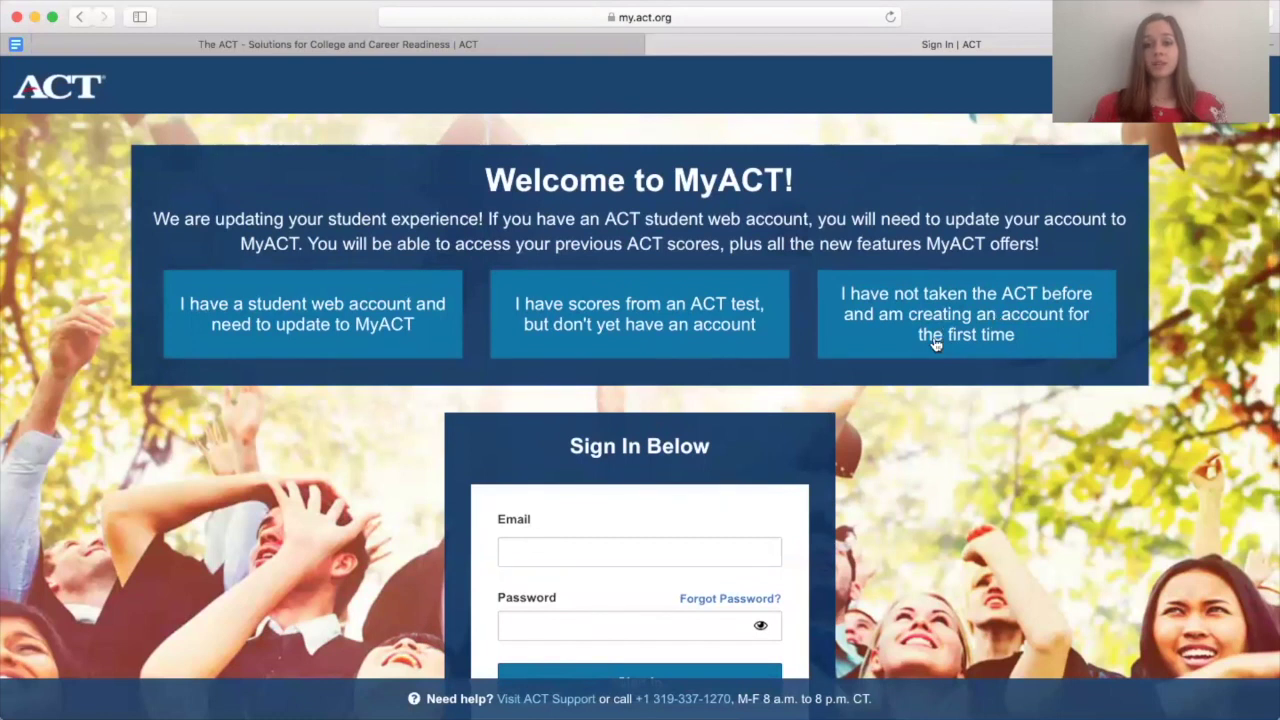
{"action": "scroll", "coordinate": [933, 345], "scroll_direction": "down", "scroll_amount": 1}
{"action": "scroll", "coordinate": [934, 366], "scroll_direction": "down", "scroll_amount": 1}
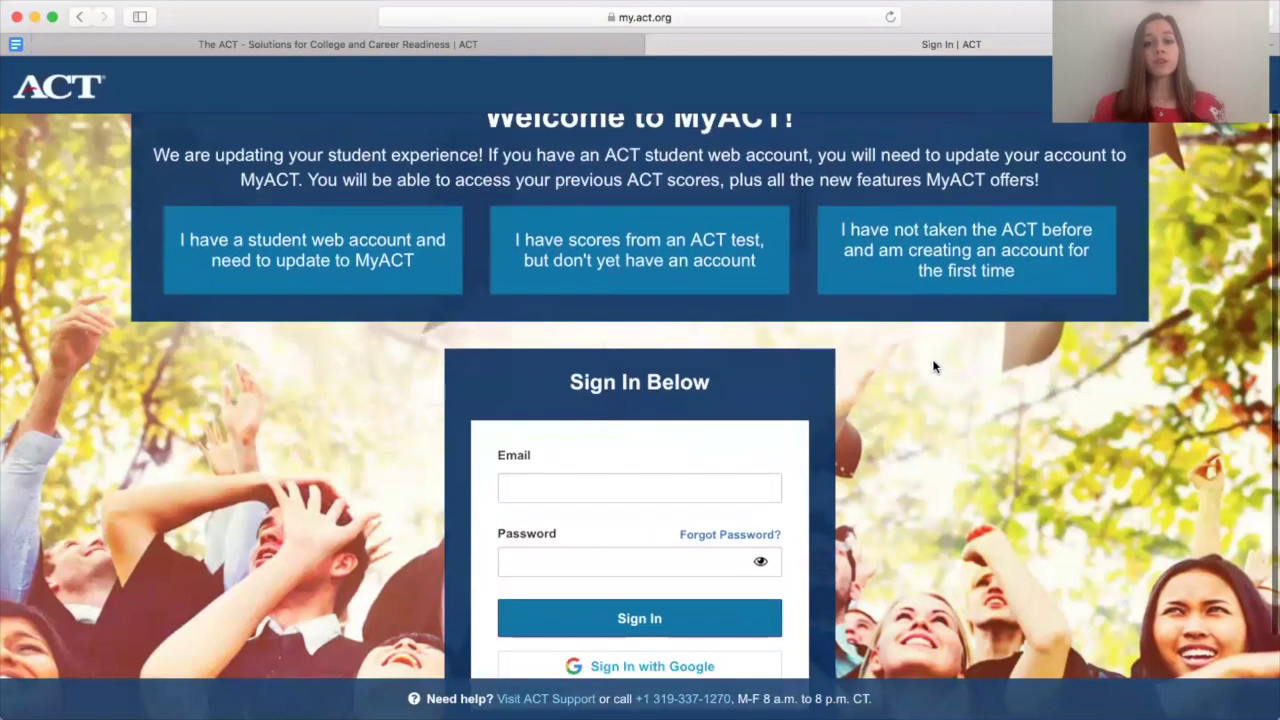
{"action": "scroll", "coordinate": [934, 366], "scroll_direction": "down", "scroll_amount": 1}
{"action": "scroll", "coordinate": [934, 366], "scroll_direction": "down", "scroll_amount": 1}
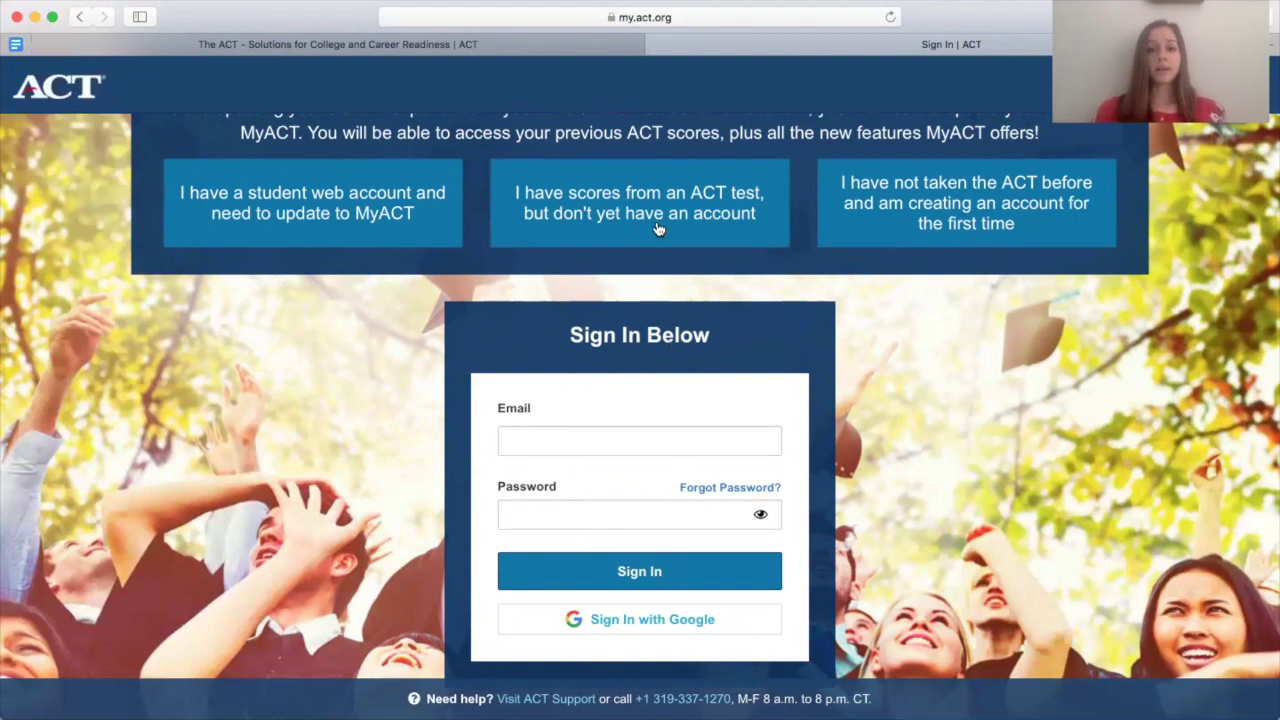
Examine the sign-in form's email and password fields and its Google sign-in option without entering any credentials
{"action": "left_click", "coordinate": [547, 444]}
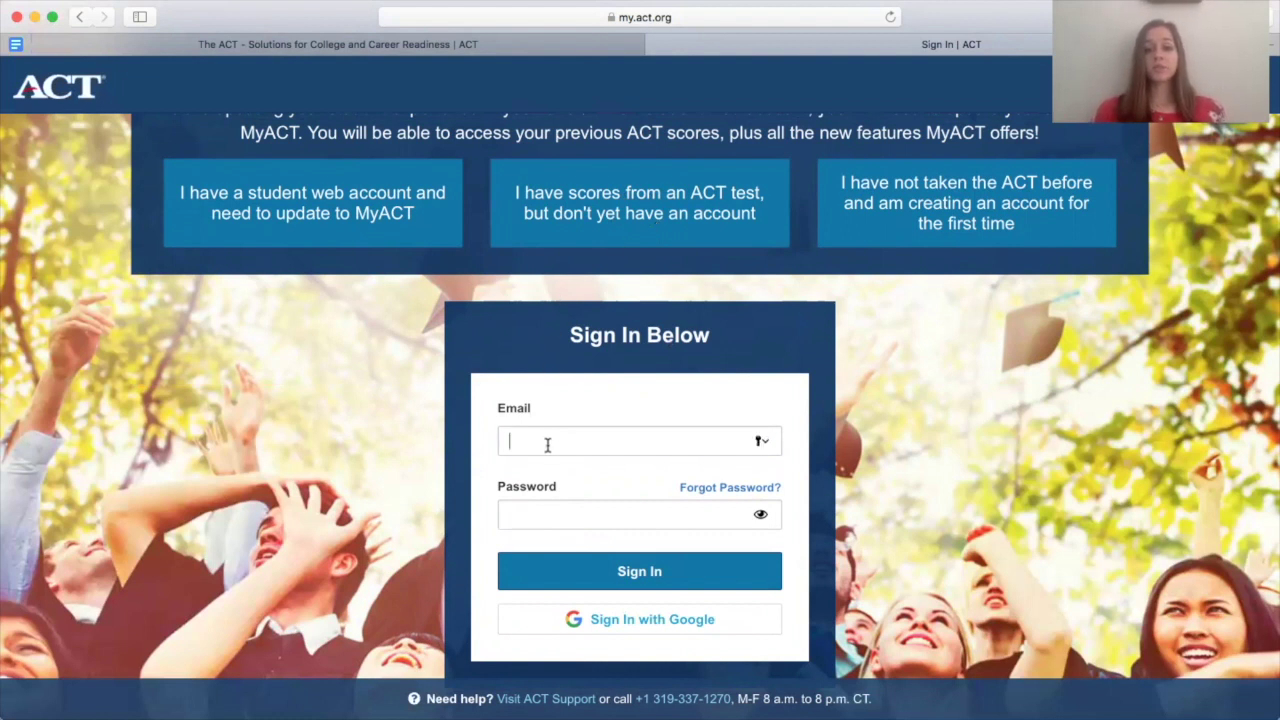
{"action": "left_click", "coordinate": [530, 507]}
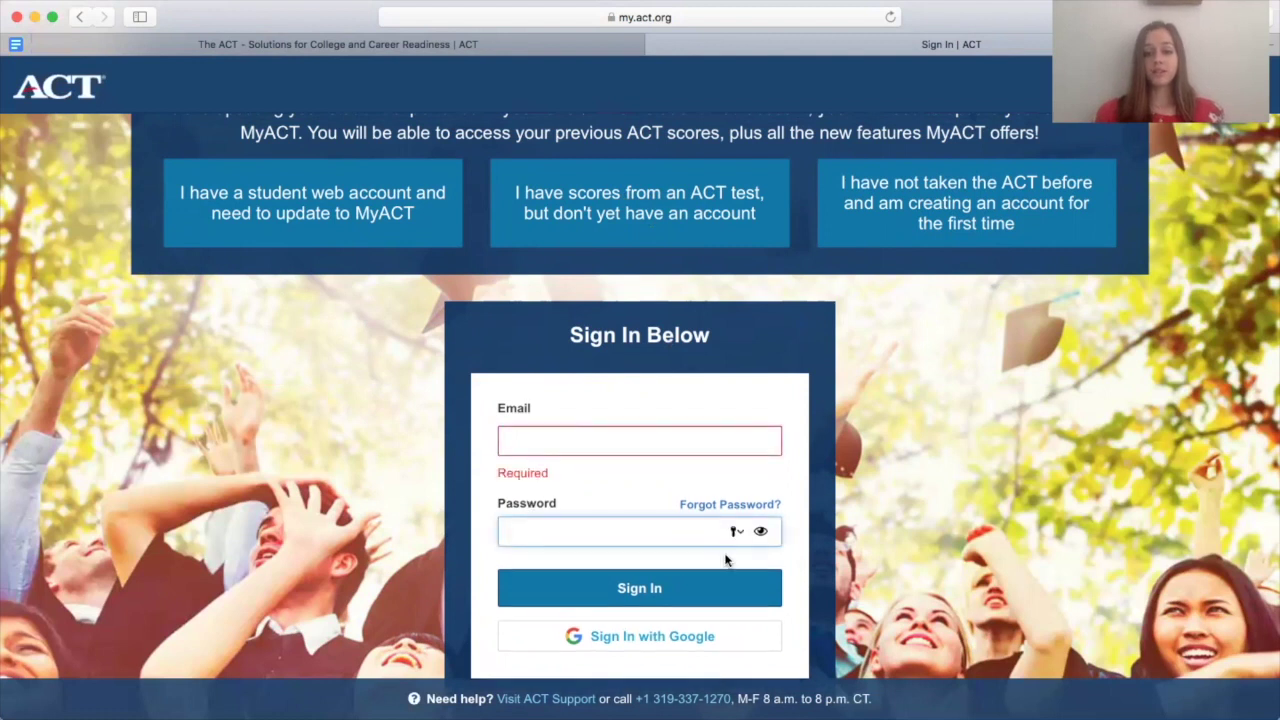
{"action": "scroll", "coordinate": [727, 545], "scroll_direction": "down", "scroll_amount": 1}
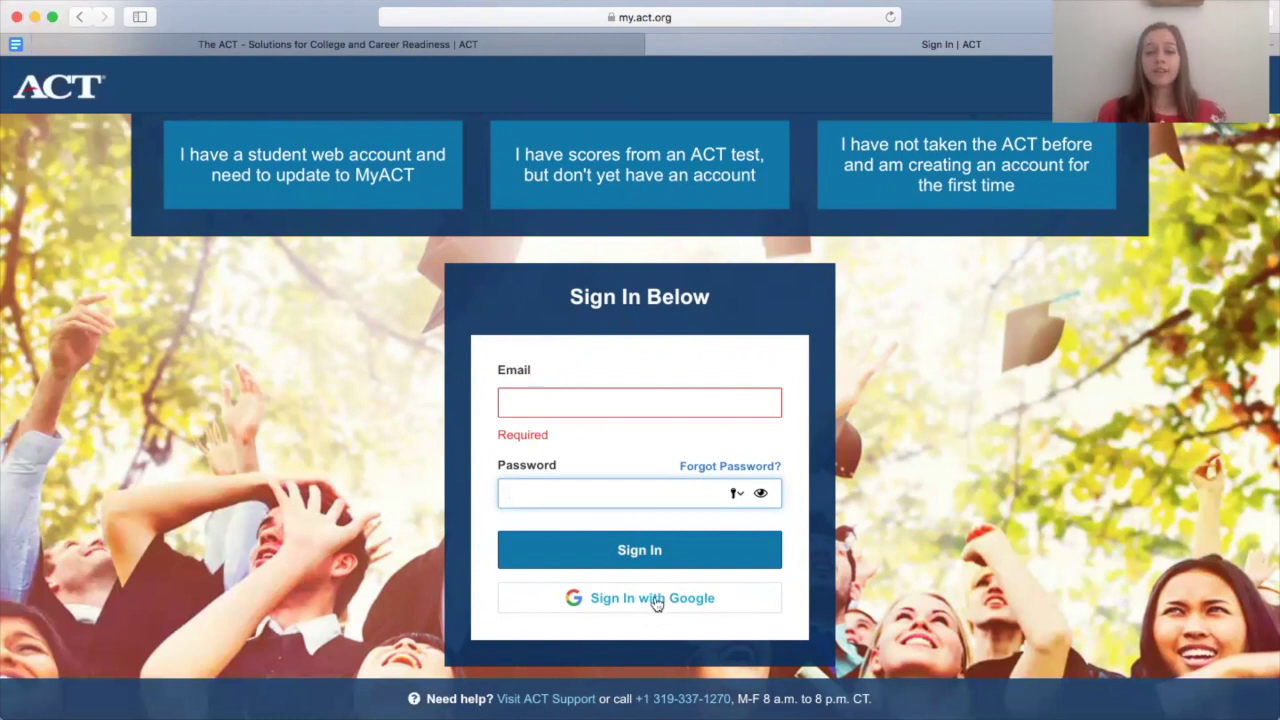
{"action": "scroll", "coordinate": [840, 588], "scroll_direction": "up", "scroll_amount": 1}
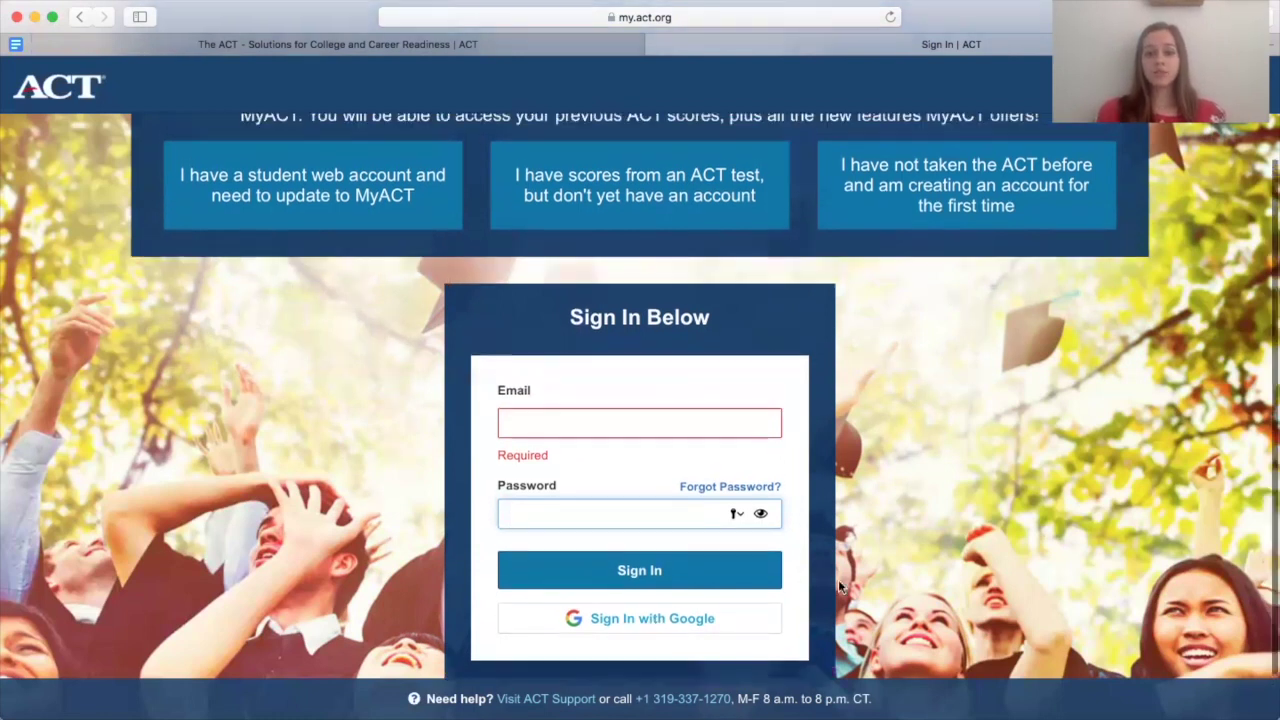
{"action": "scroll", "coordinate": [840, 587], "scroll_direction": "down", "scroll_amount": 2}
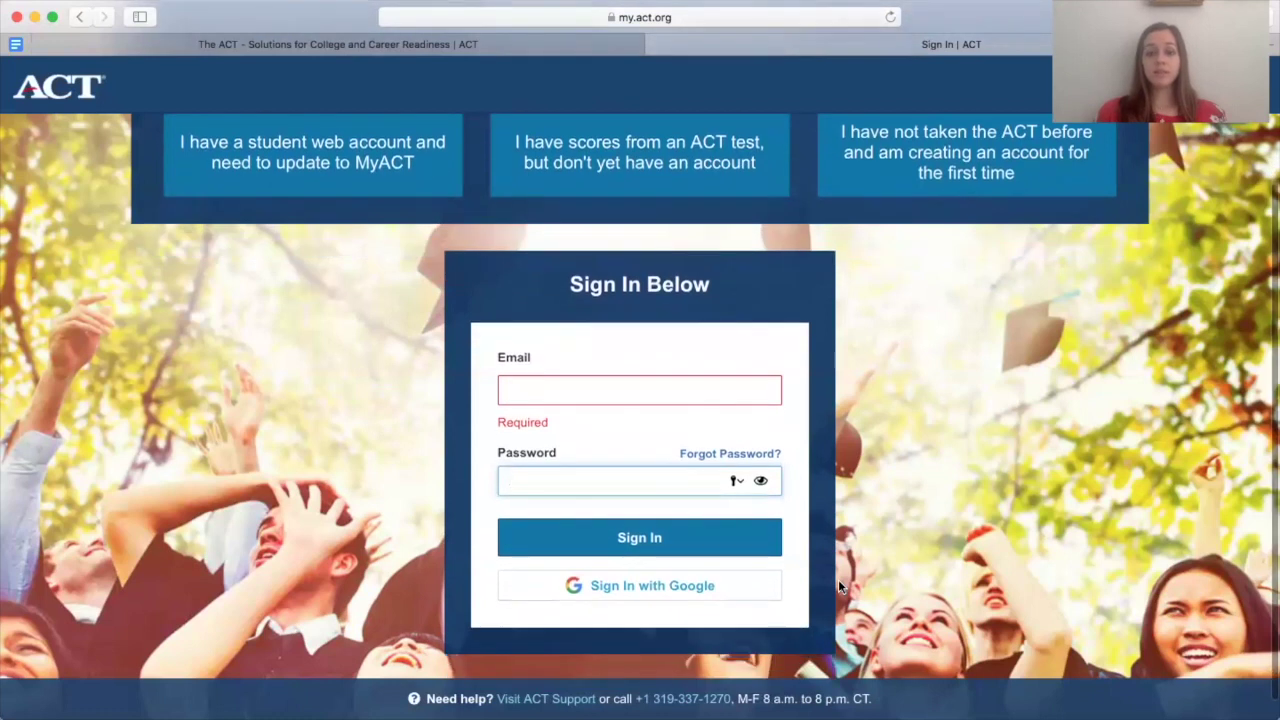
{"action": "scroll", "coordinate": [838, 585], "scroll_direction": "up", "scroll_amount": 2}
{"action": "scroll", "coordinate": [838, 585], "scroll_direction": "down", "scroll_amount": 1}
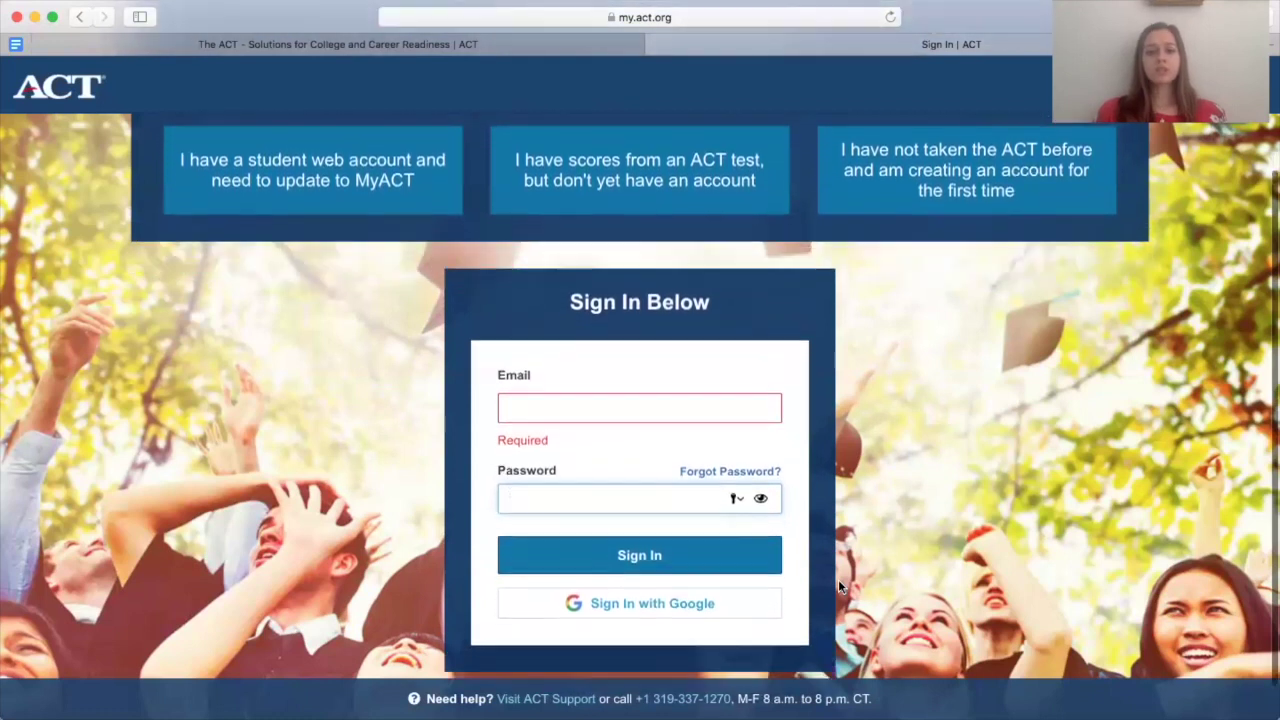
{"action": "scroll", "coordinate": [838, 585], "scroll_direction": "down", "scroll_amount": 1}
{"action": "scroll", "coordinate": [838, 585], "scroll_direction": "up", "scroll_amount": 1}
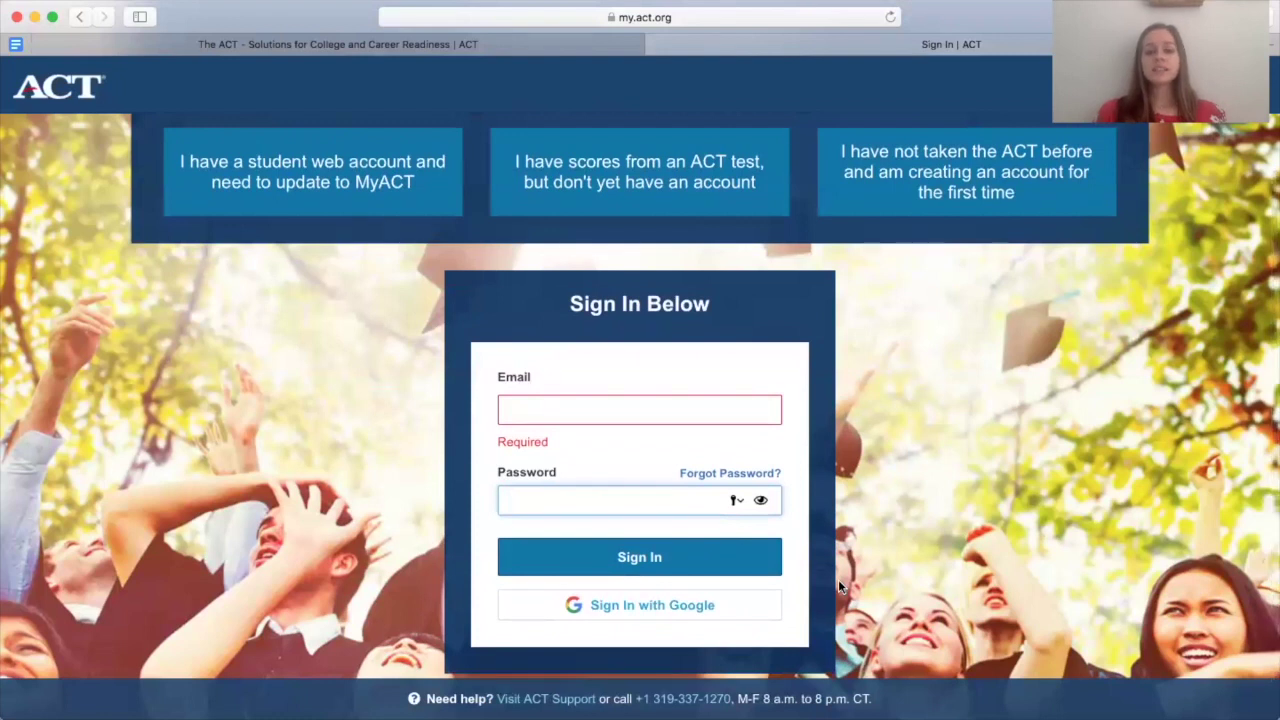
{"action": "scroll", "coordinate": [884, 557], "scroll_direction": "up", "scroll_amount": 3}
{"action": "scroll", "coordinate": [884, 557], "scroll_direction": "up", "scroll_amount": 1}
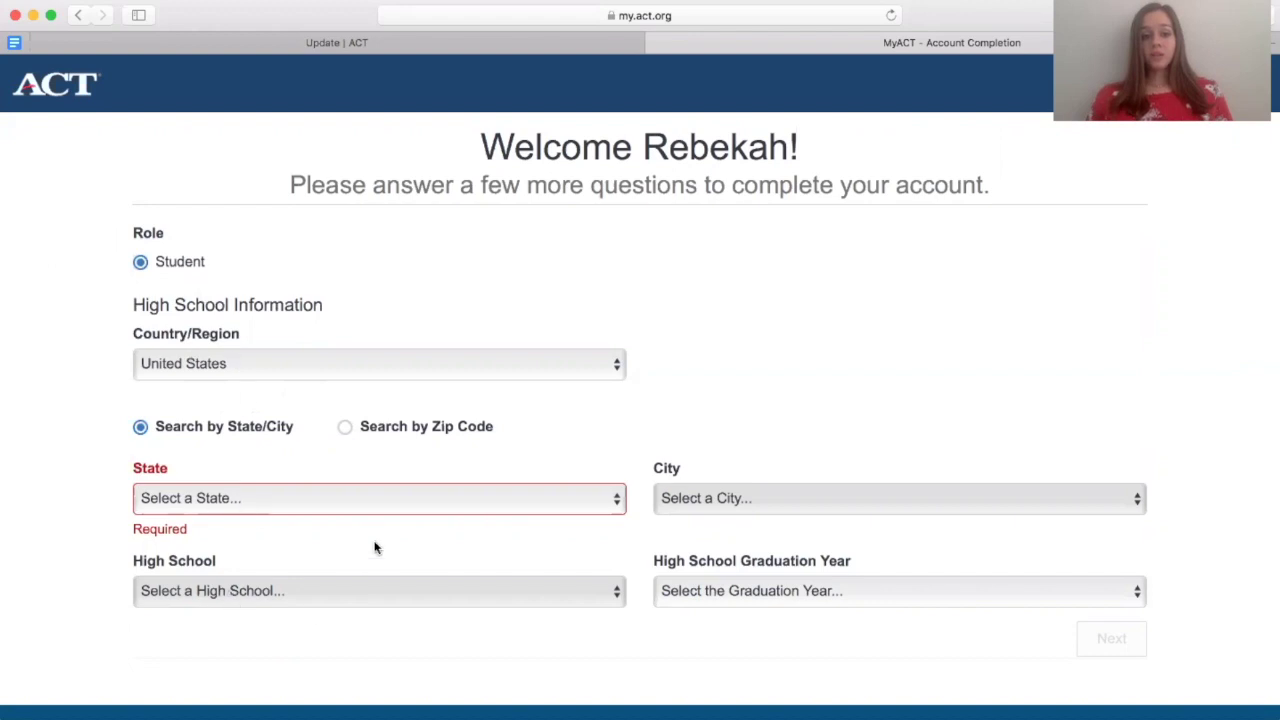
Set the high school's state to North Carolina in the account completion form
{"action": "left_click", "coordinate": [192, 499]}
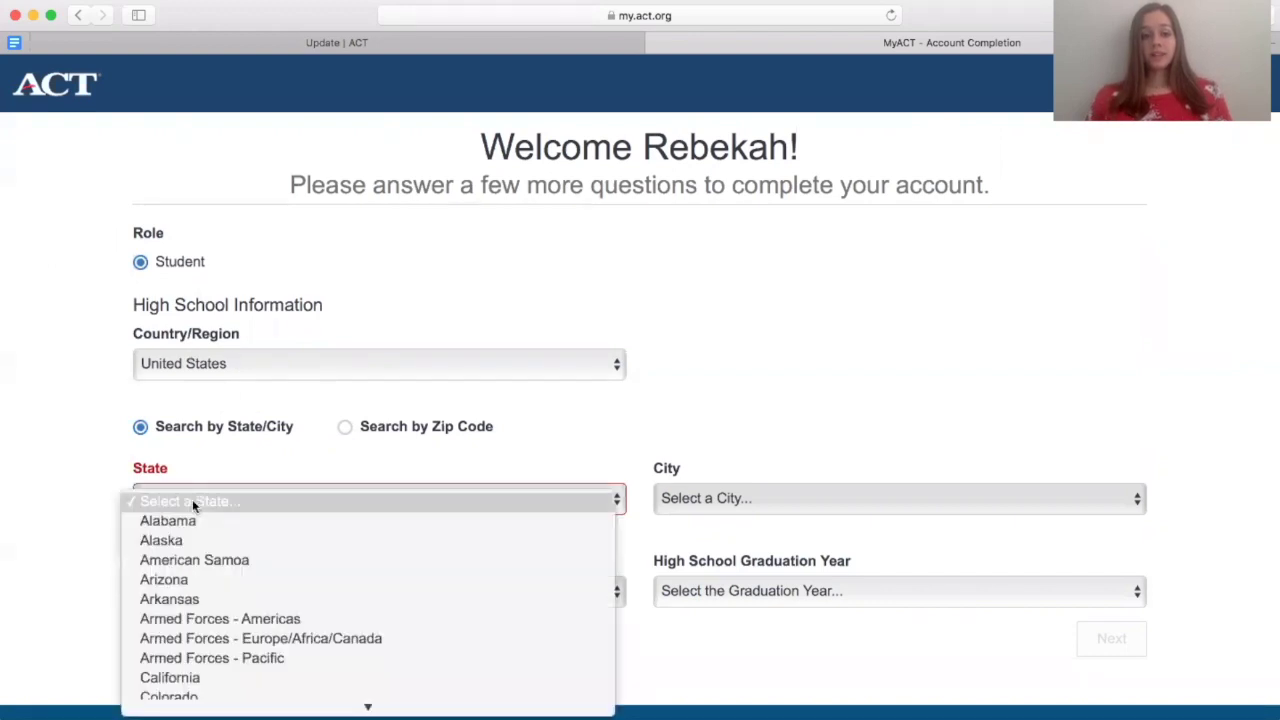
{"action": "scroll", "coordinate": [216, 601], "scroll_direction": "down", "scroll_amount": 5}
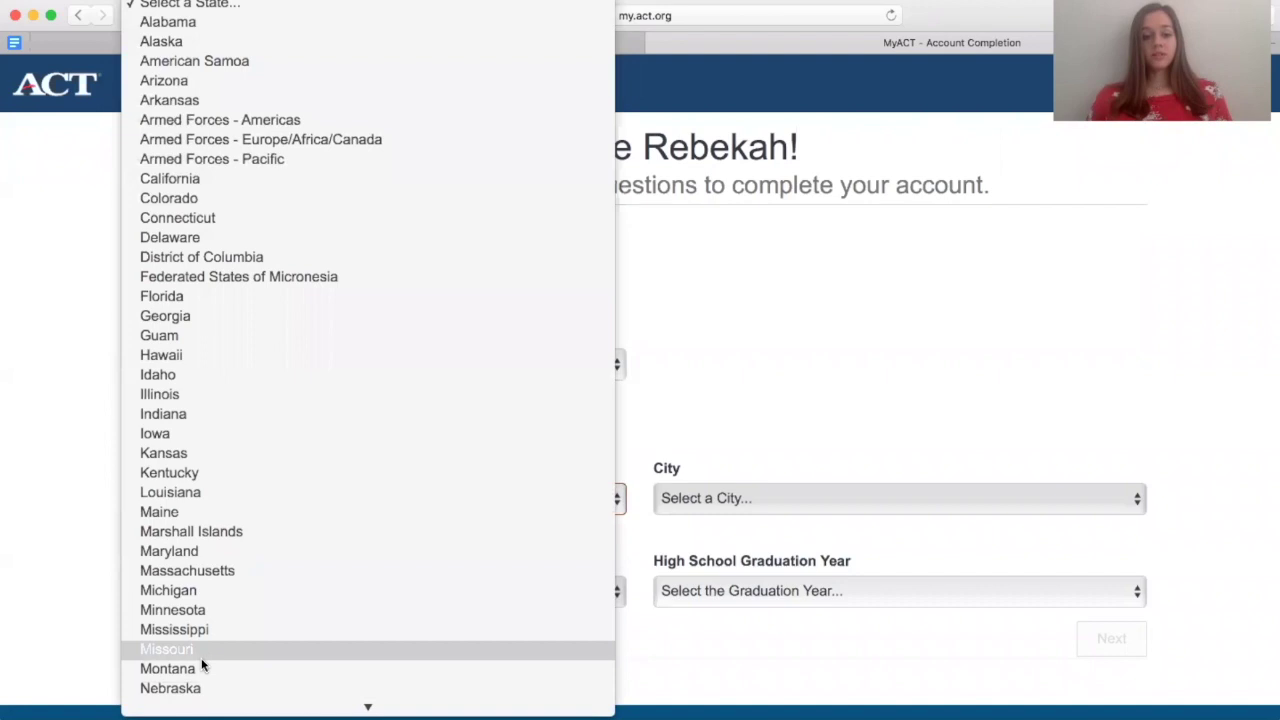
{"action": "scroll", "coordinate": [228, 643], "scroll_direction": "down", "scroll_amount": 5}
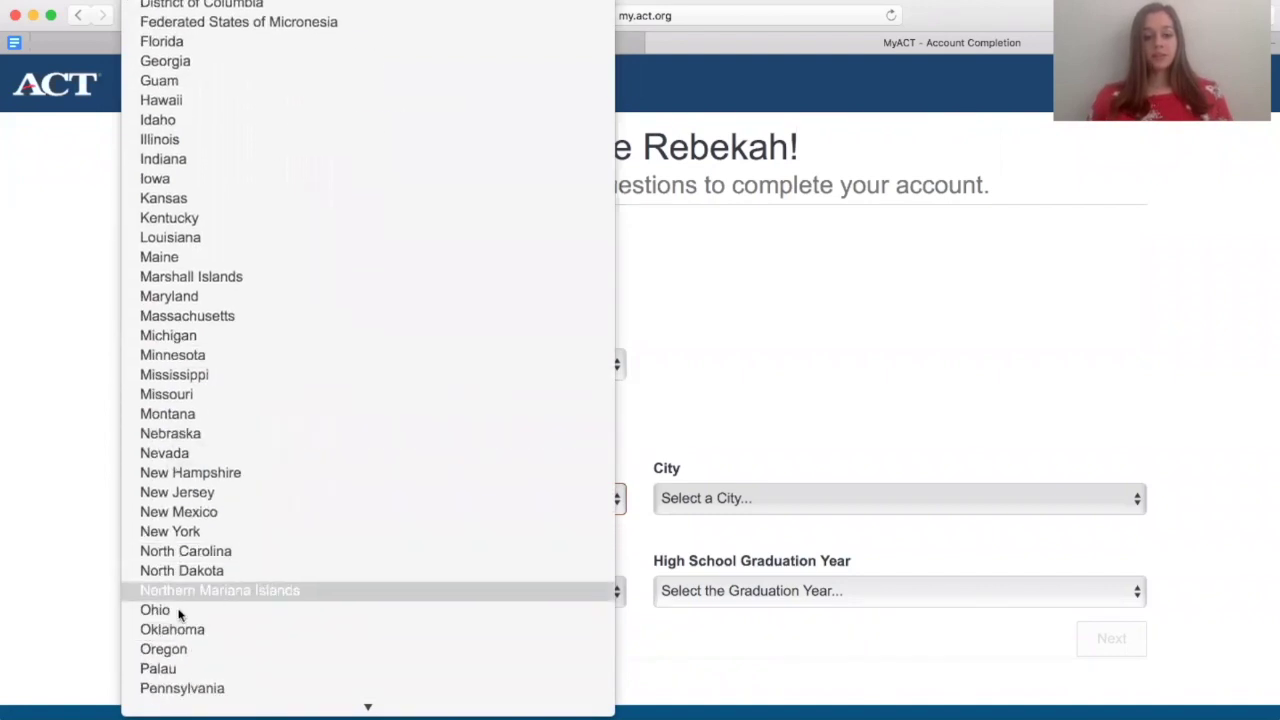
{"action": "left_click", "coordinate": [187, 552]}
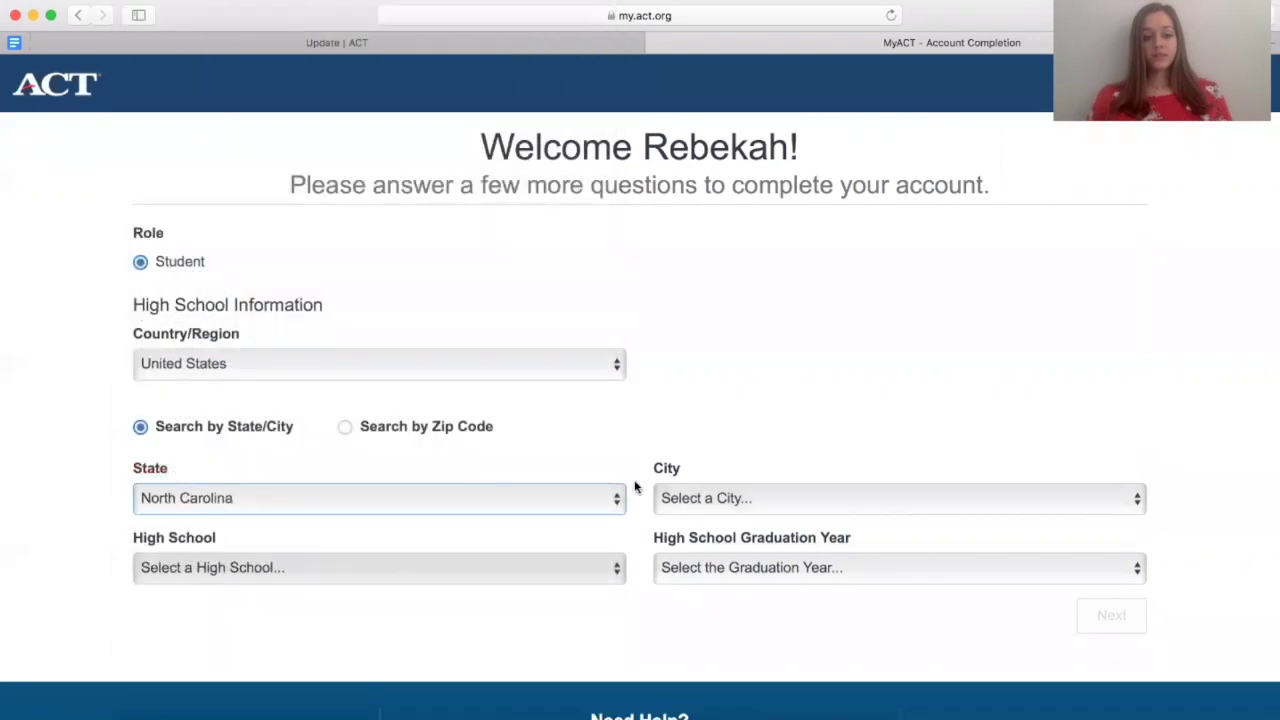
Choose Roxboro as the city and Person High School as the high school
{"action": "left_click", "coordinate": [698, 501]}
{"action": "key", "text": "r"}
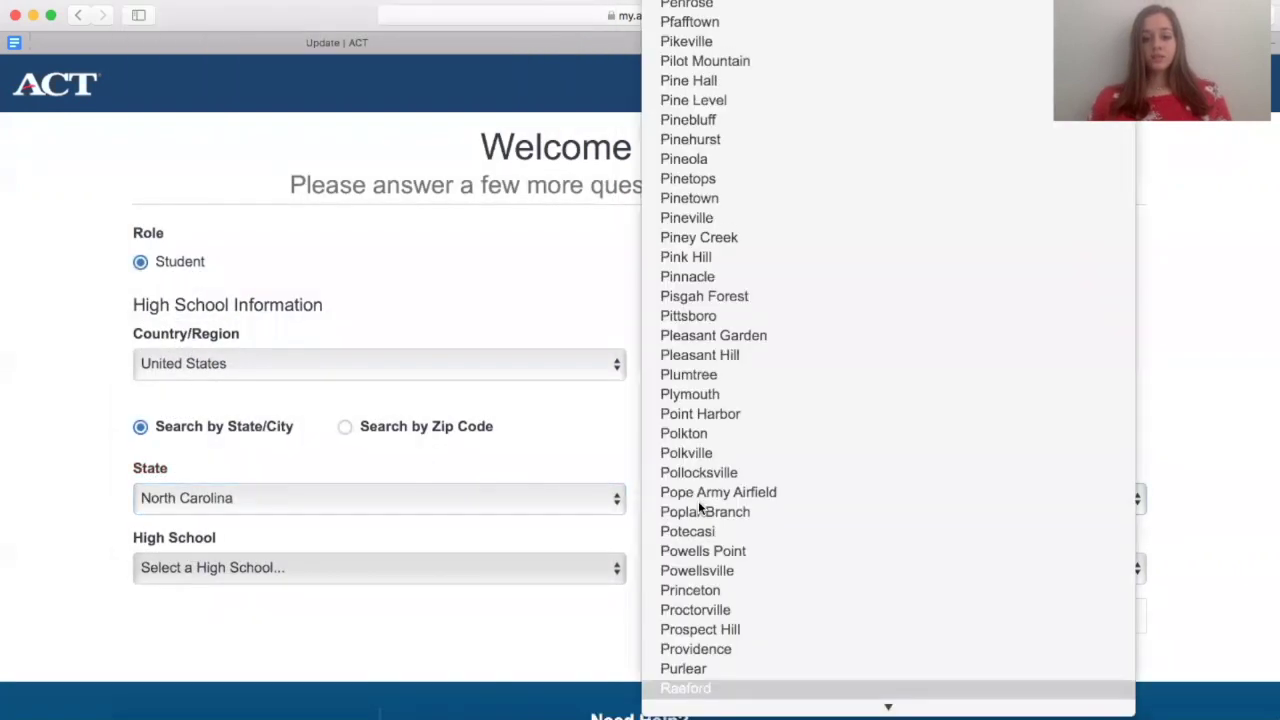
{"action": "scroll", "coordinate": [707, 631], "scroll_direction": "down", "scroll_amount": 10}
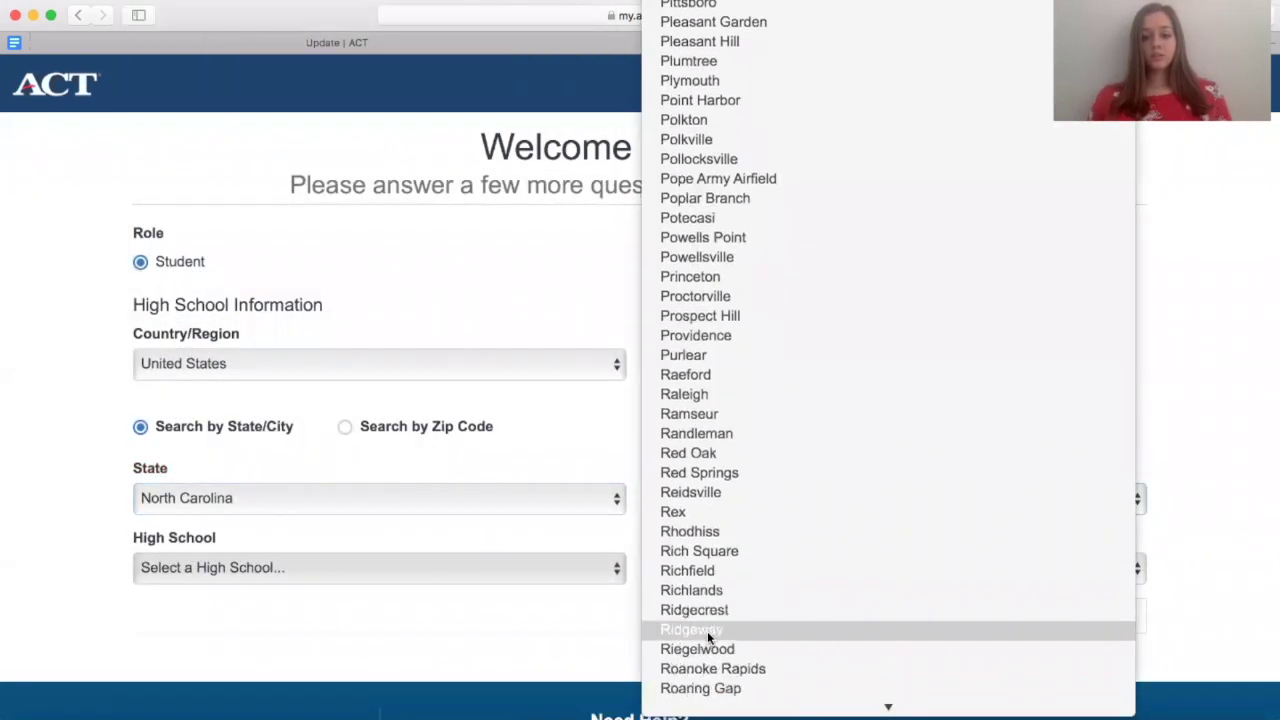
{"action": "scroll", "coordinate": [707, 631], "scroll_direction": "down", "scroll_amount": 8}
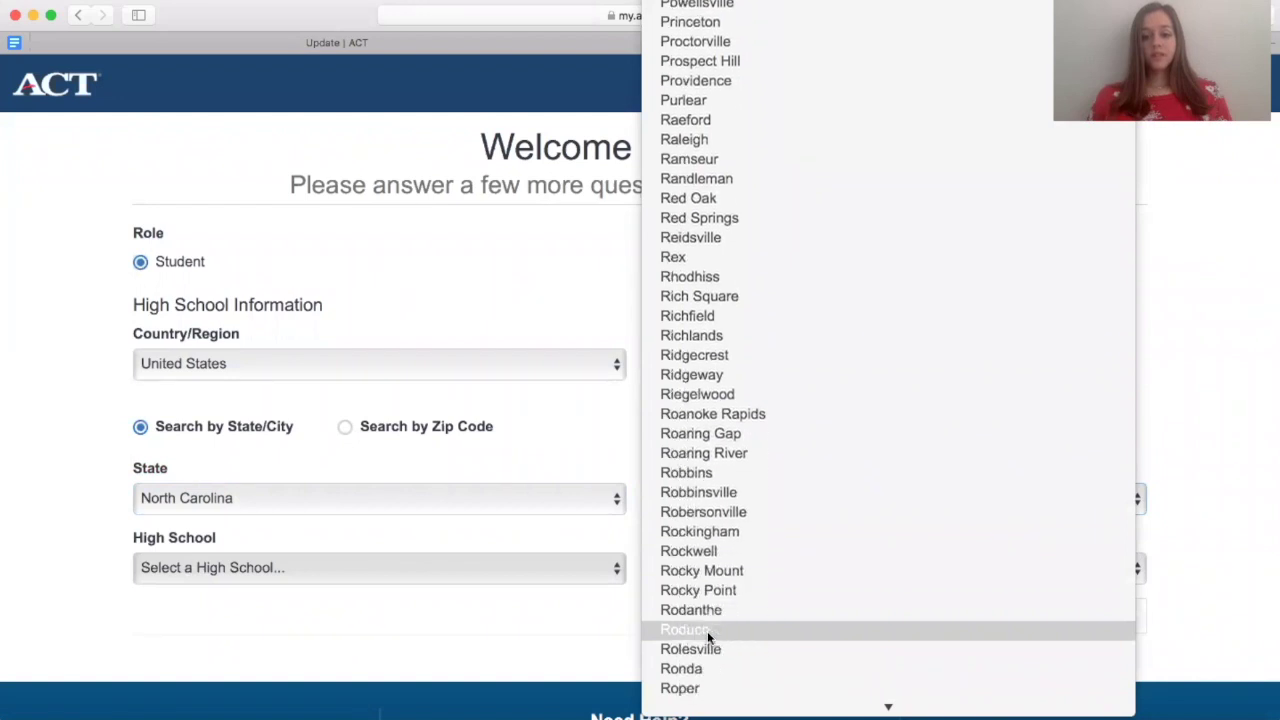
{"action": "left_click", "coordinate": [705, 611]}
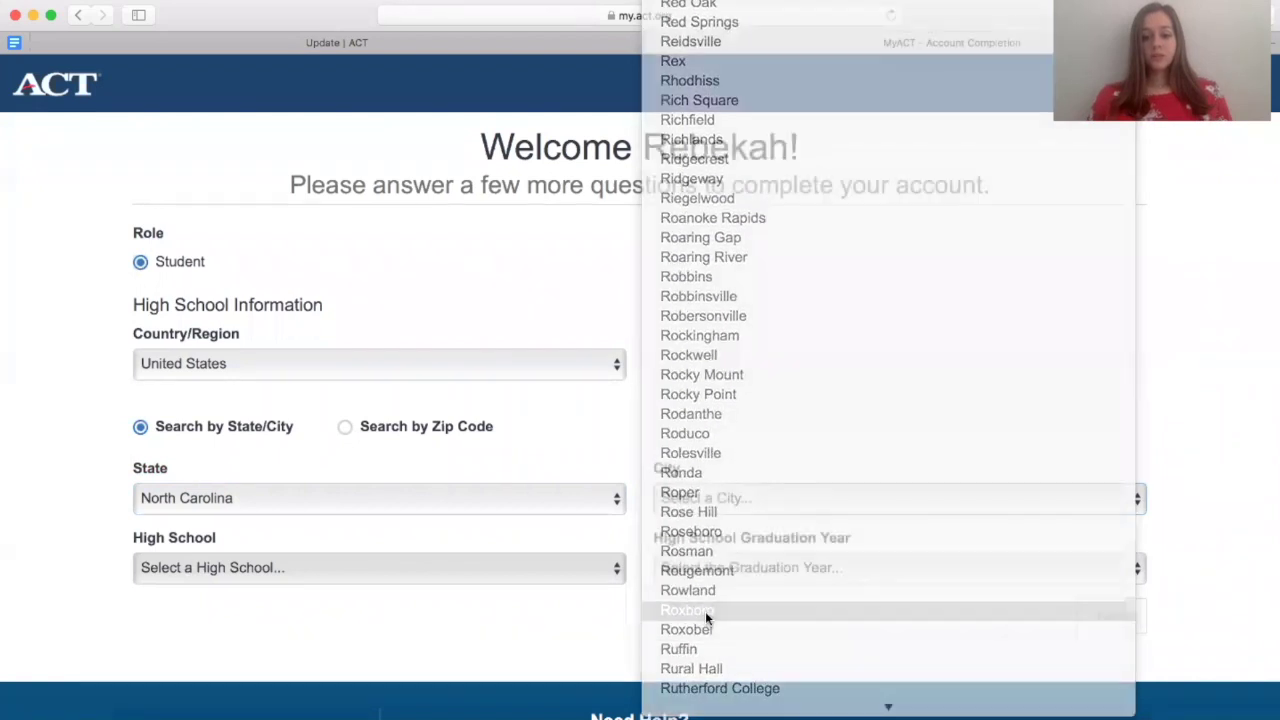
{"action": "left_click", "coordinate": [460, 567]}
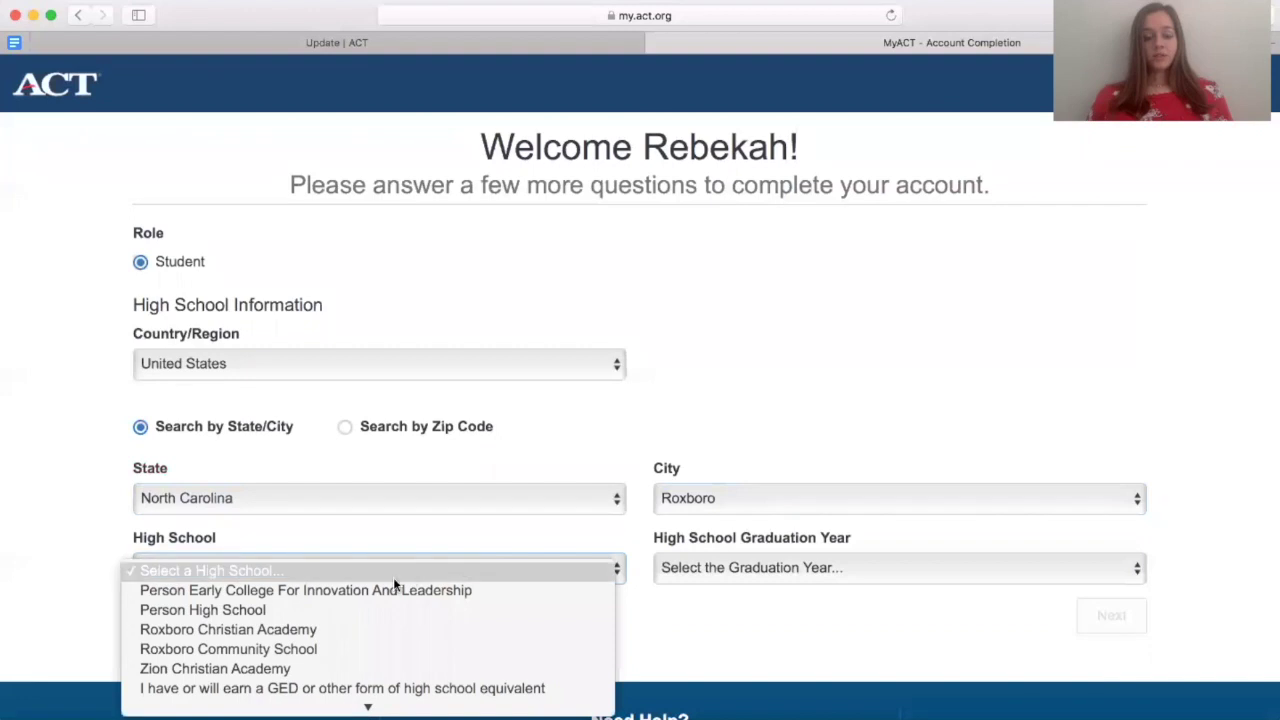
{"action": "left_click", "coordinate": [305, 606]}
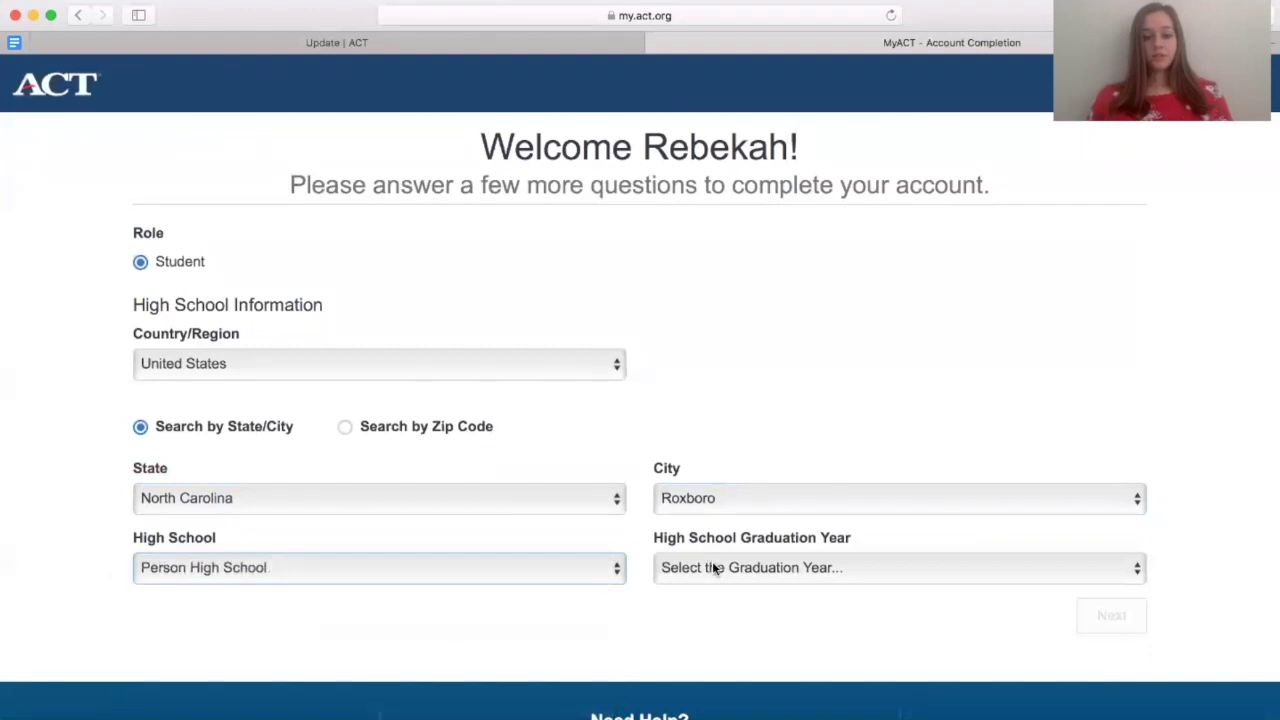
Set the high school graduation year to 2021 and submit the account completion form
{"action": "left_click", "coordinate": [713, 566]}
{"action": "scroll", "coordinate": [710, 692], "scroll_direction": "down", "scroll_amount": 5}
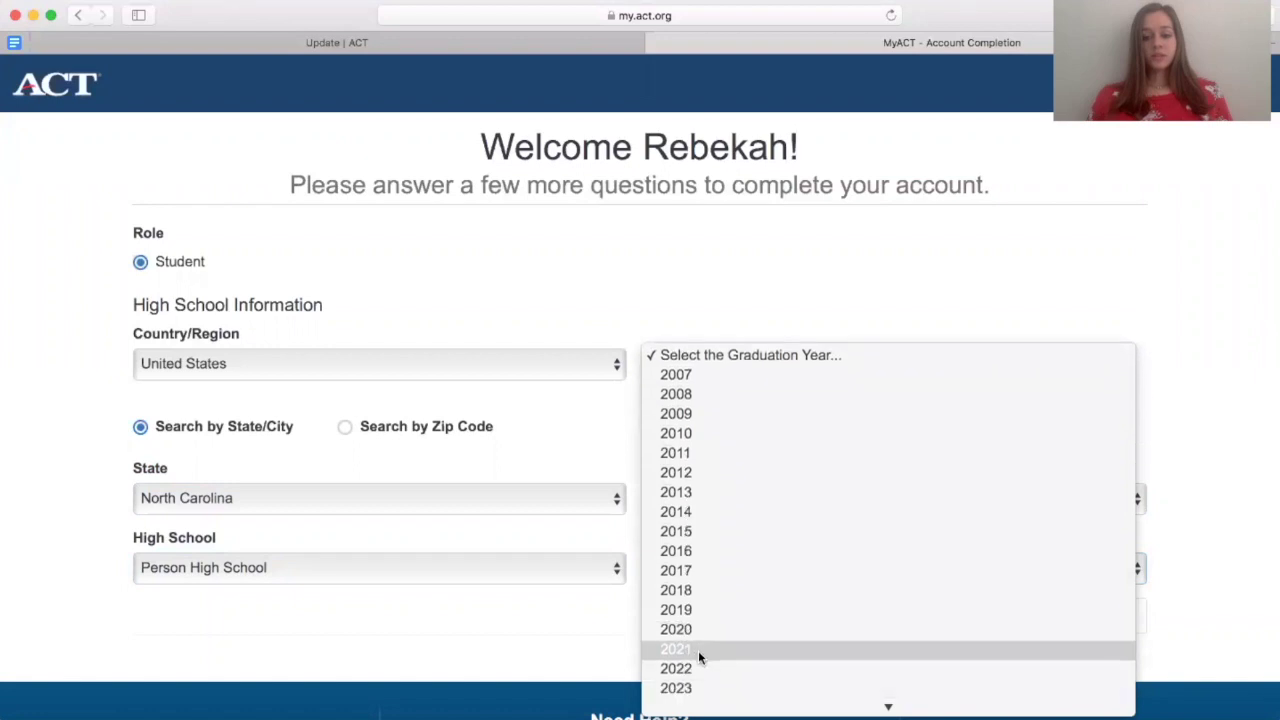
{"action": "left_click", "coordinate": [698, 650]}
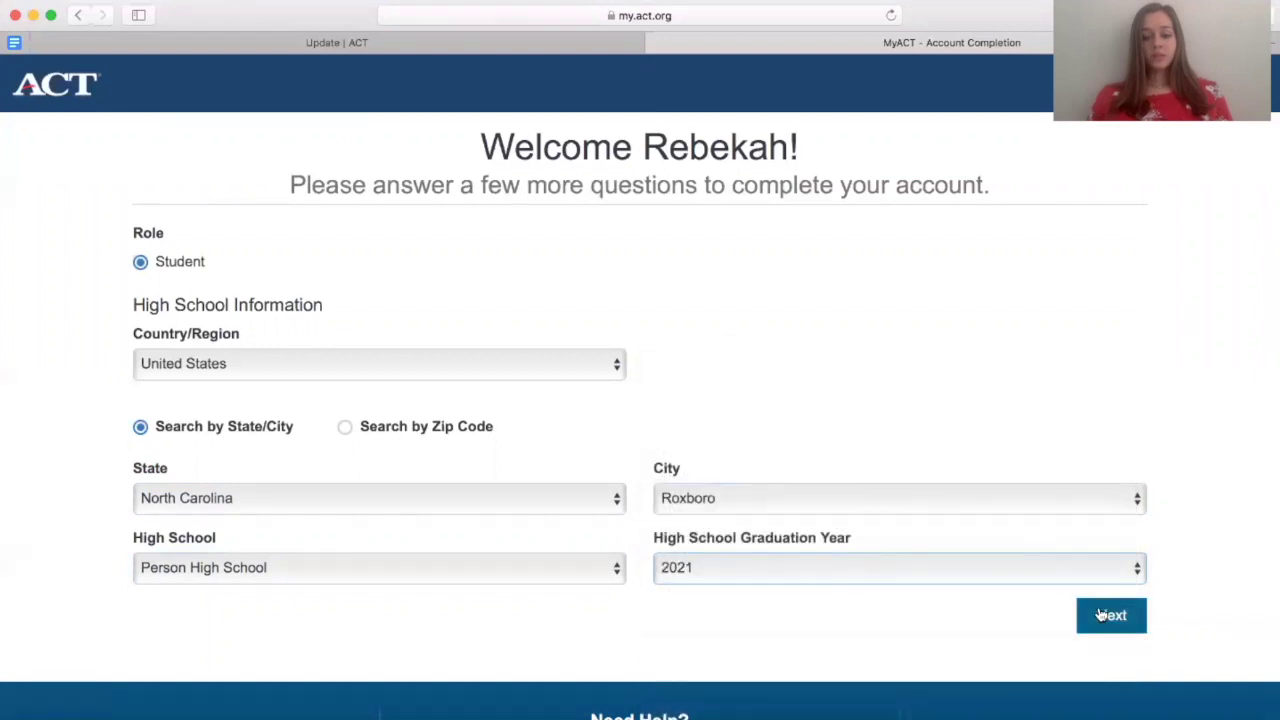
{"action": "left_click", "coordinate": [1100, 615]}
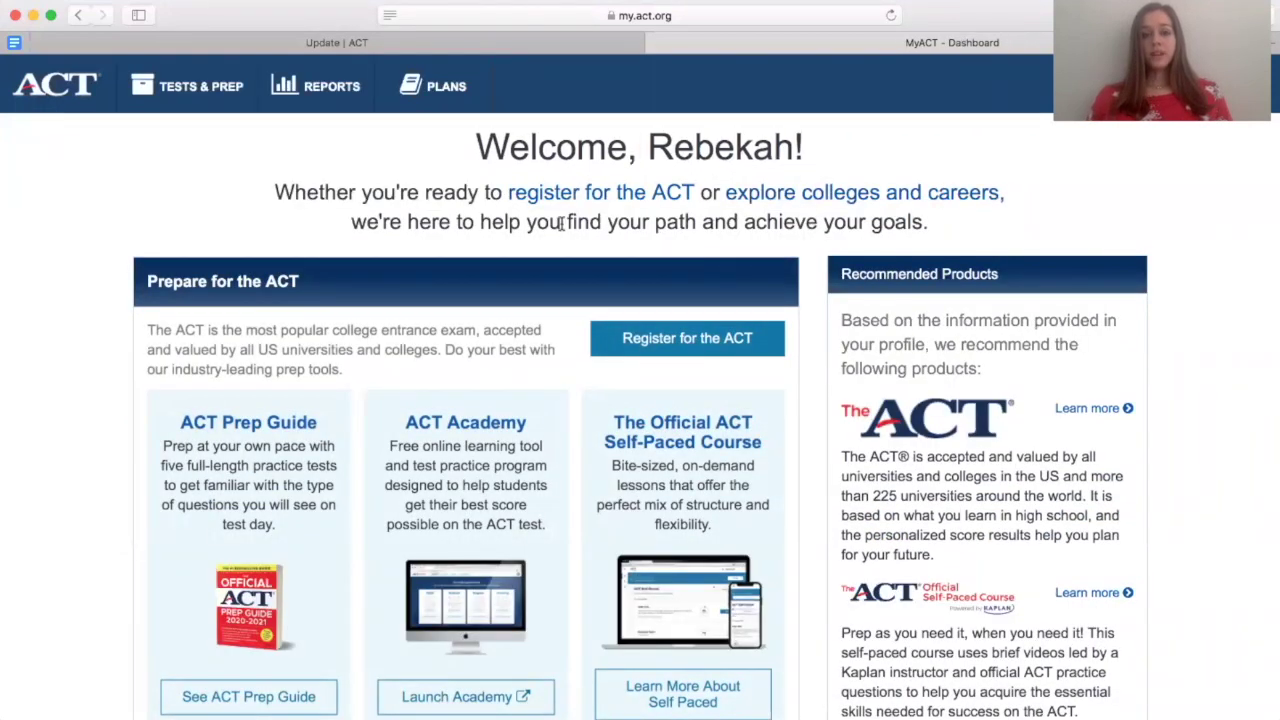
Review the dashboard's ACT preparation resources, recommended products and contact information
{"action": "scroll", "coordinate": [677, 248], "scroll_direction": "down", "scroll_amount": 3}
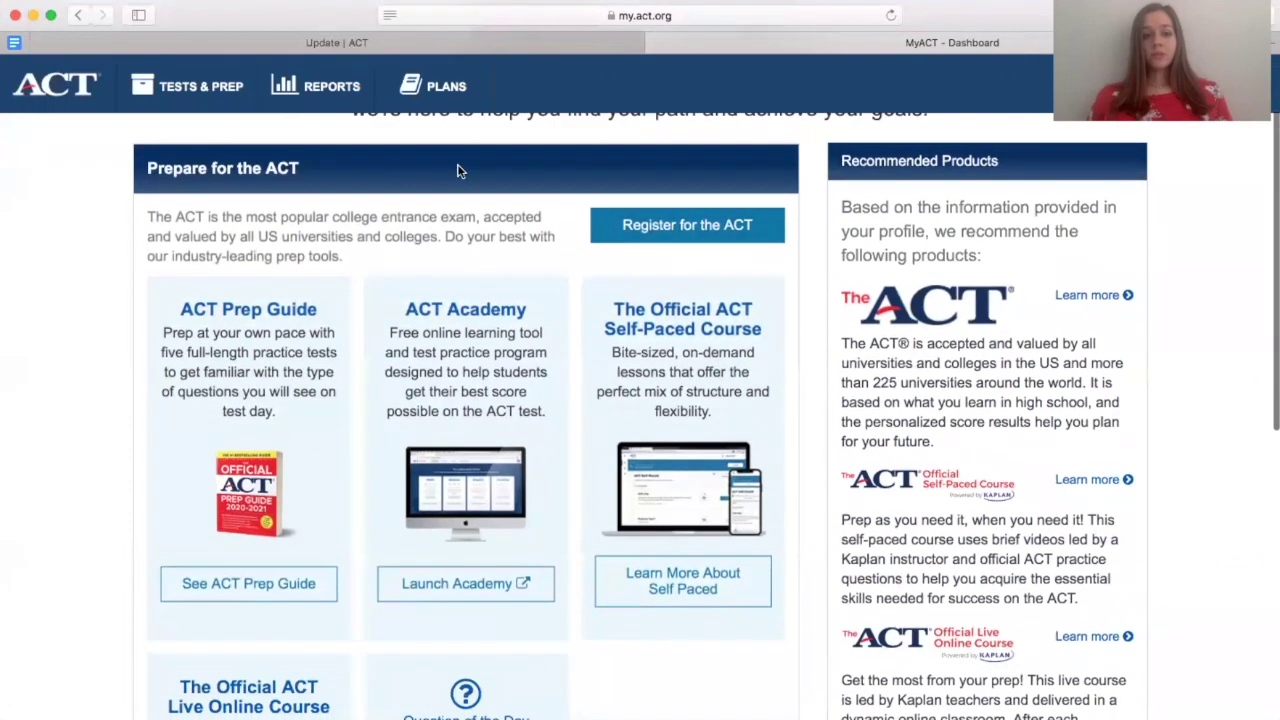
{"action": "scroll", "coordinate": [641, 470], "scroll_direction": "down", "scroll_amount": 6}
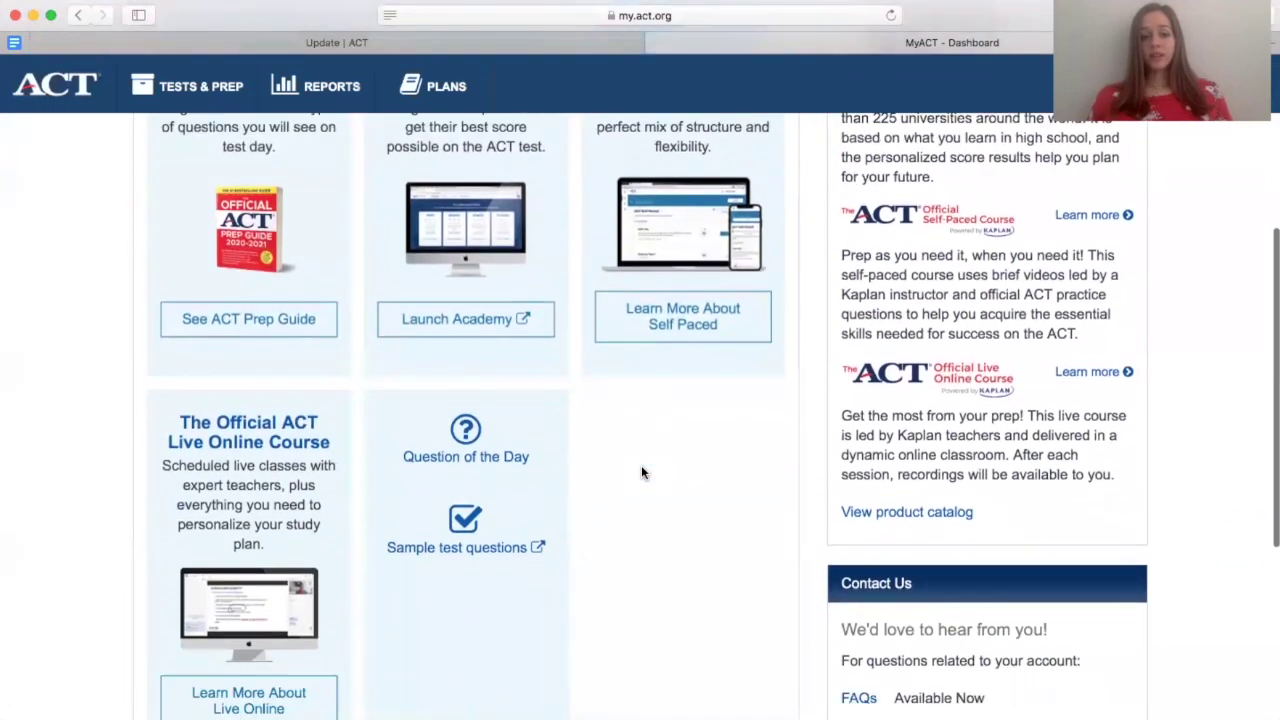
{"action": "scroll", "coordinate": [641, 470], "scroll_direction": "up", "scroll_amount": 6}
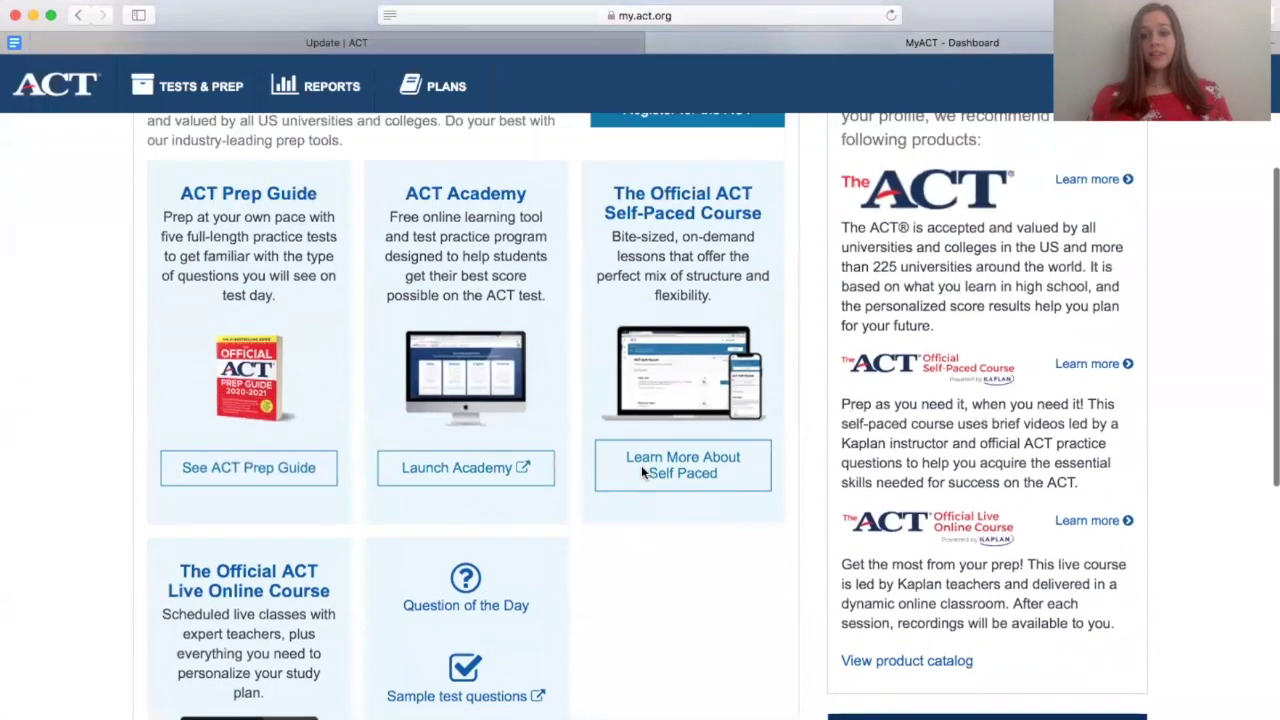
{"action": "scroll", "coordinate": [643, 472], "scroll_direction": "up", "scroll_amount": 2}
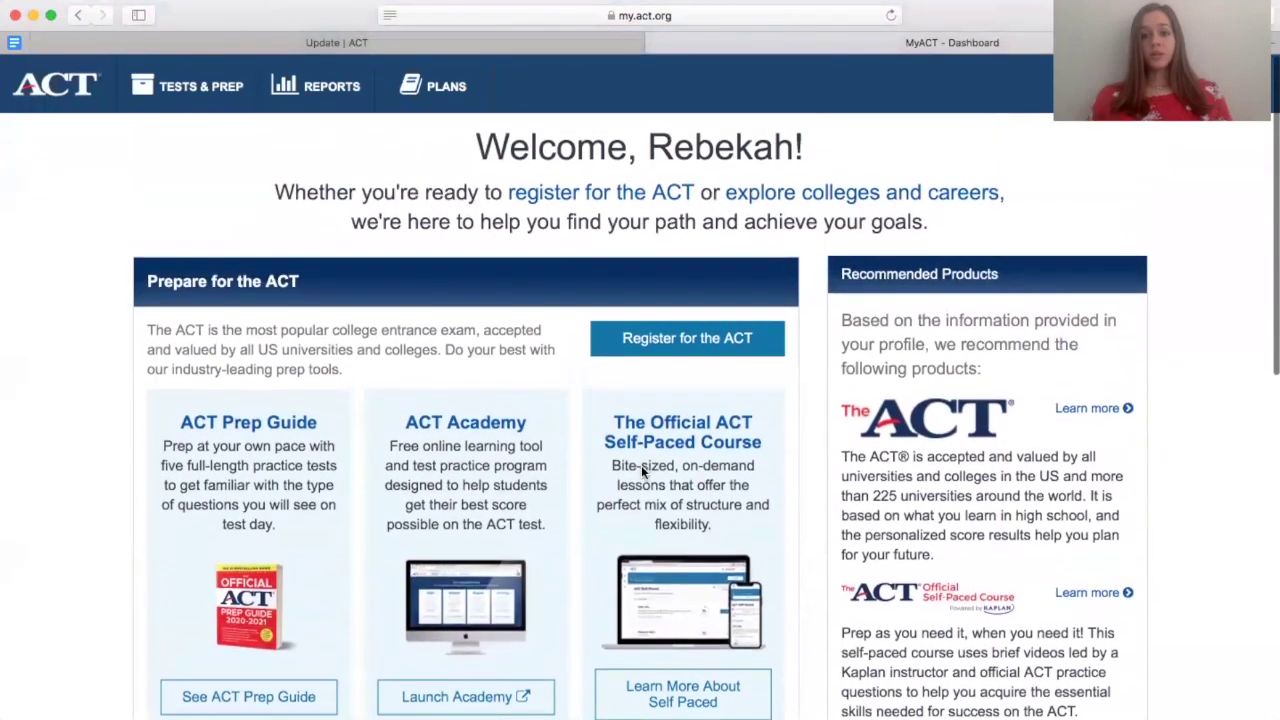
{"action": "scroll", "coordinate": [1201, 419], "scroll_direction": "down", "scroll_amount": 3}
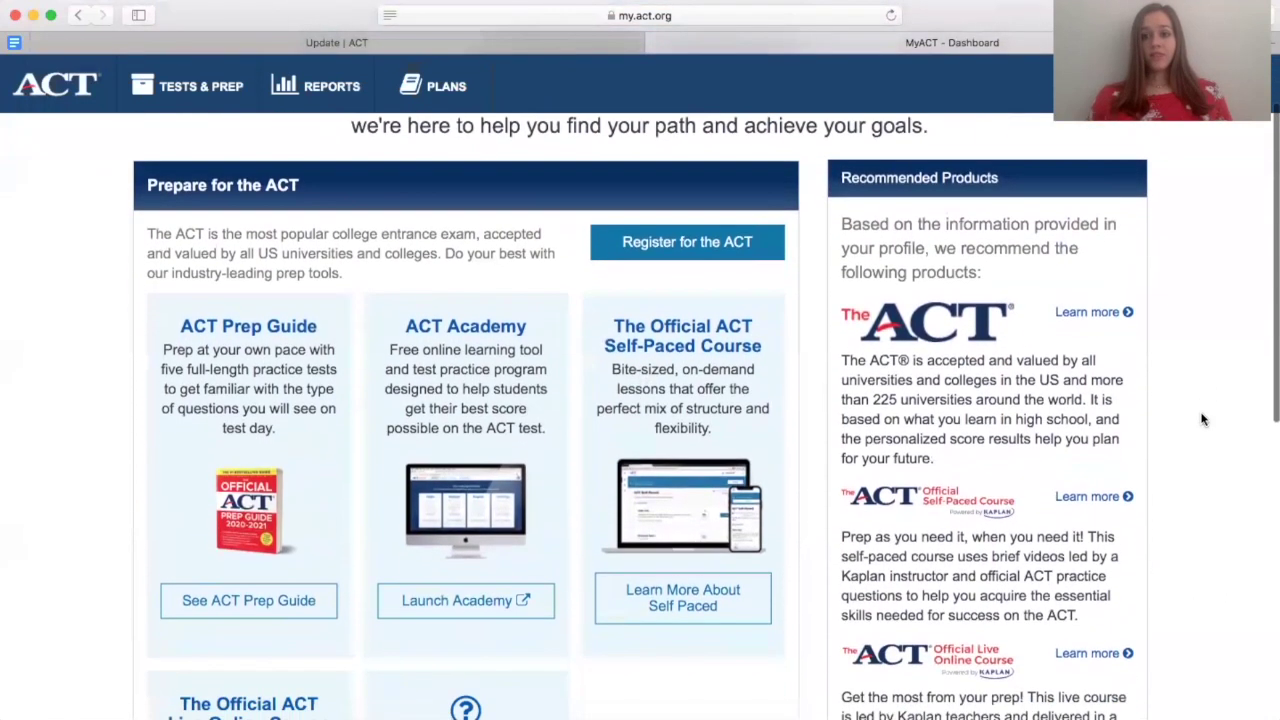
{"action": "scroll", "coordinate": [1203, 419], "scroll_direction": "down", "scroll_amount": 10}
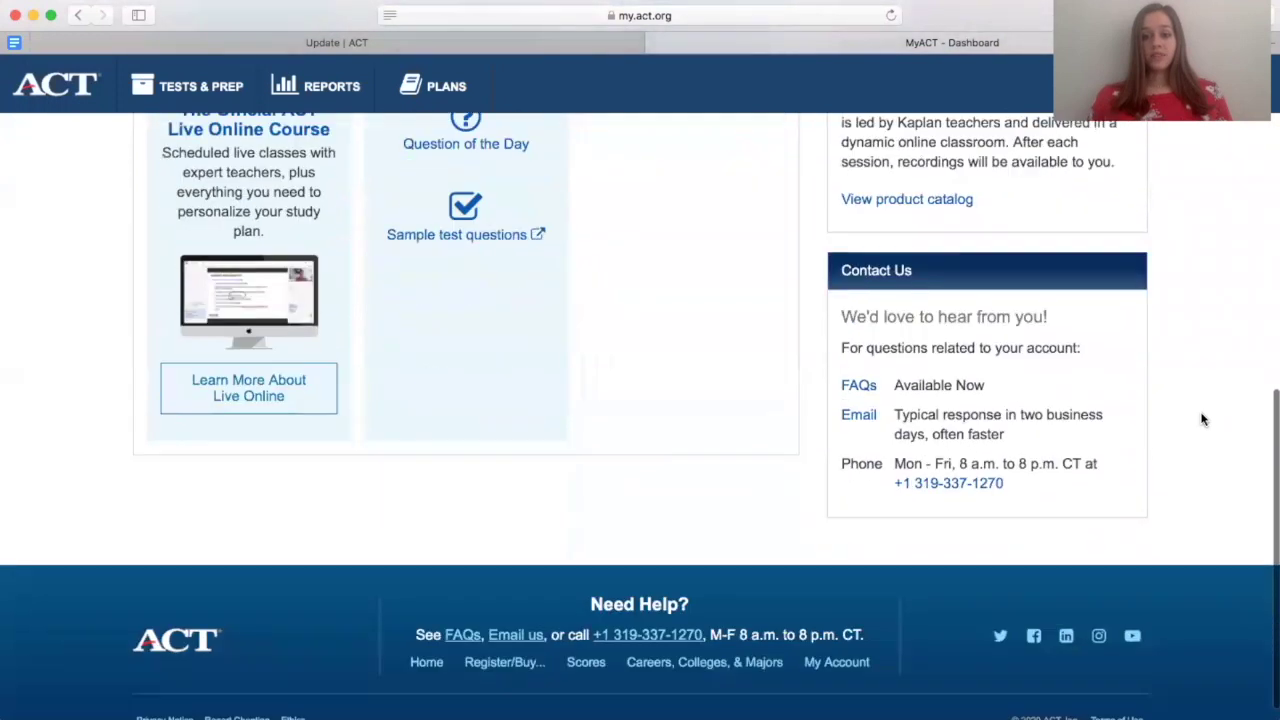
{"action": "scroll", "coordinate": [1203, 419], "scroll_direction": "up", "scroll_amount": 3}
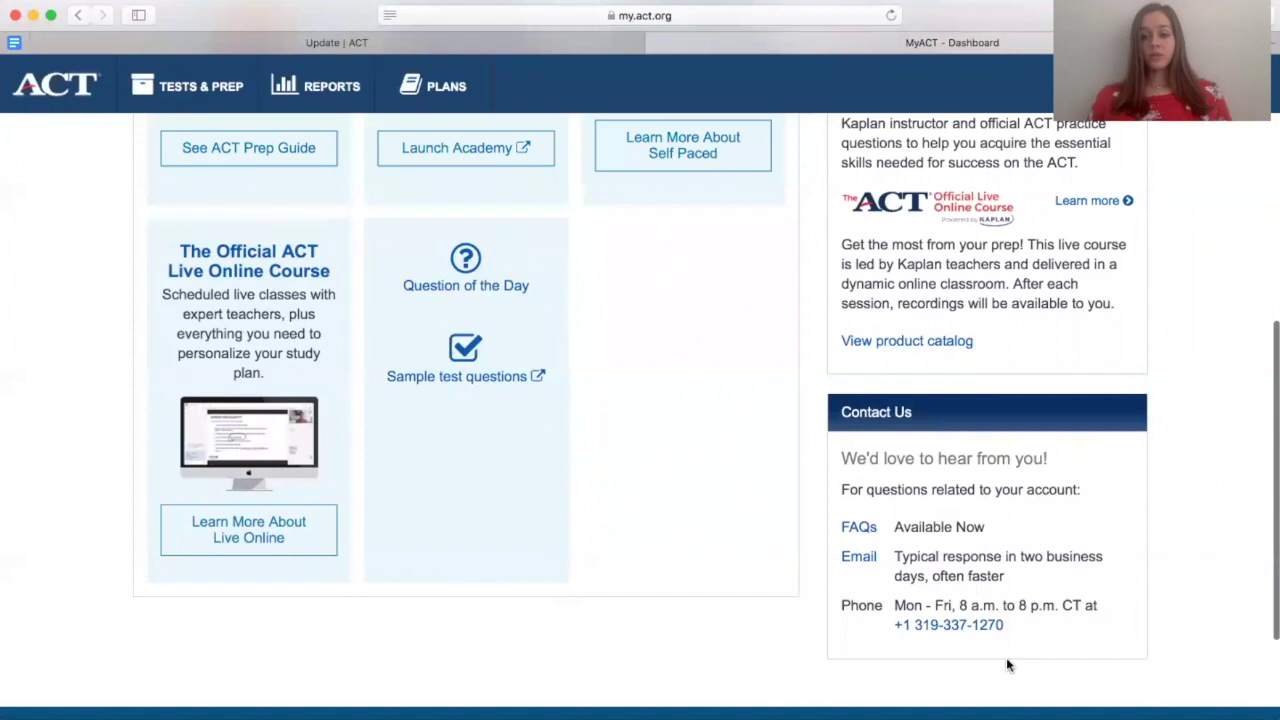
{"action": "scroll", "coordinate": [951, 606], "scroll_direction": "up", "scroll_amount": 10}
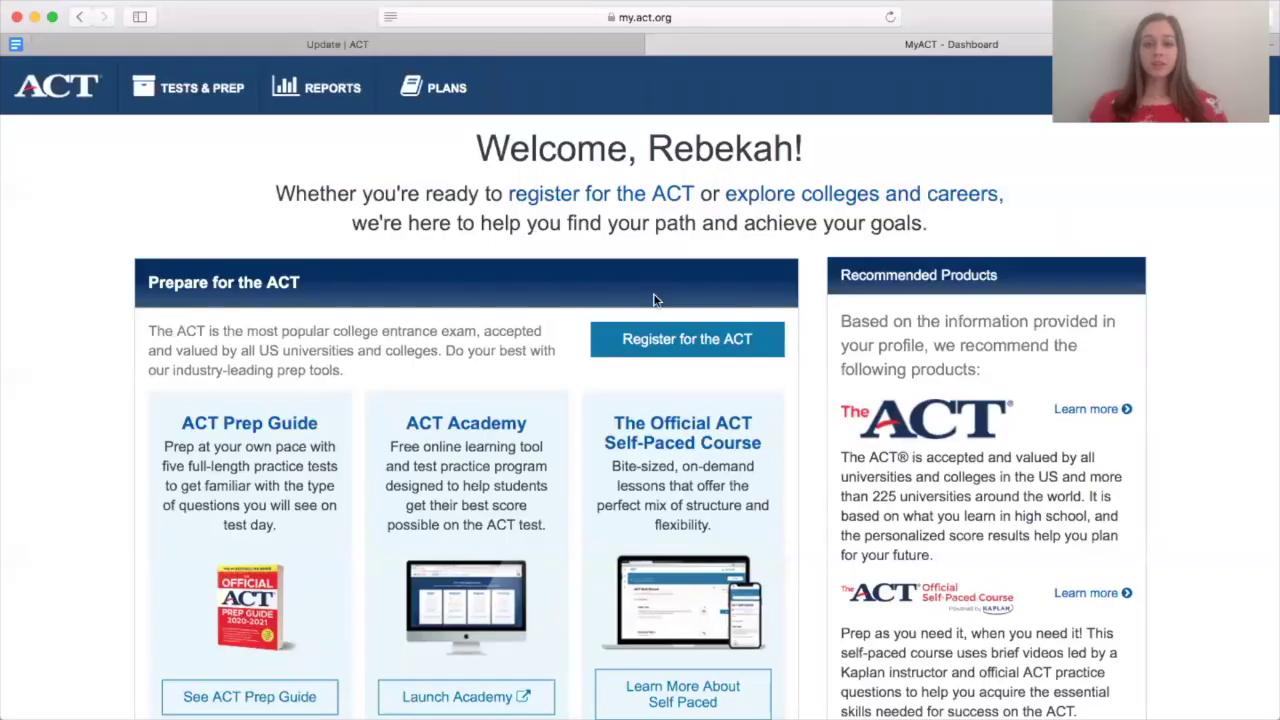
Start an ACT registration, review the list of what is needed to register, and begin registering
{"action": "left_click", "coordinate": [665, 343]}
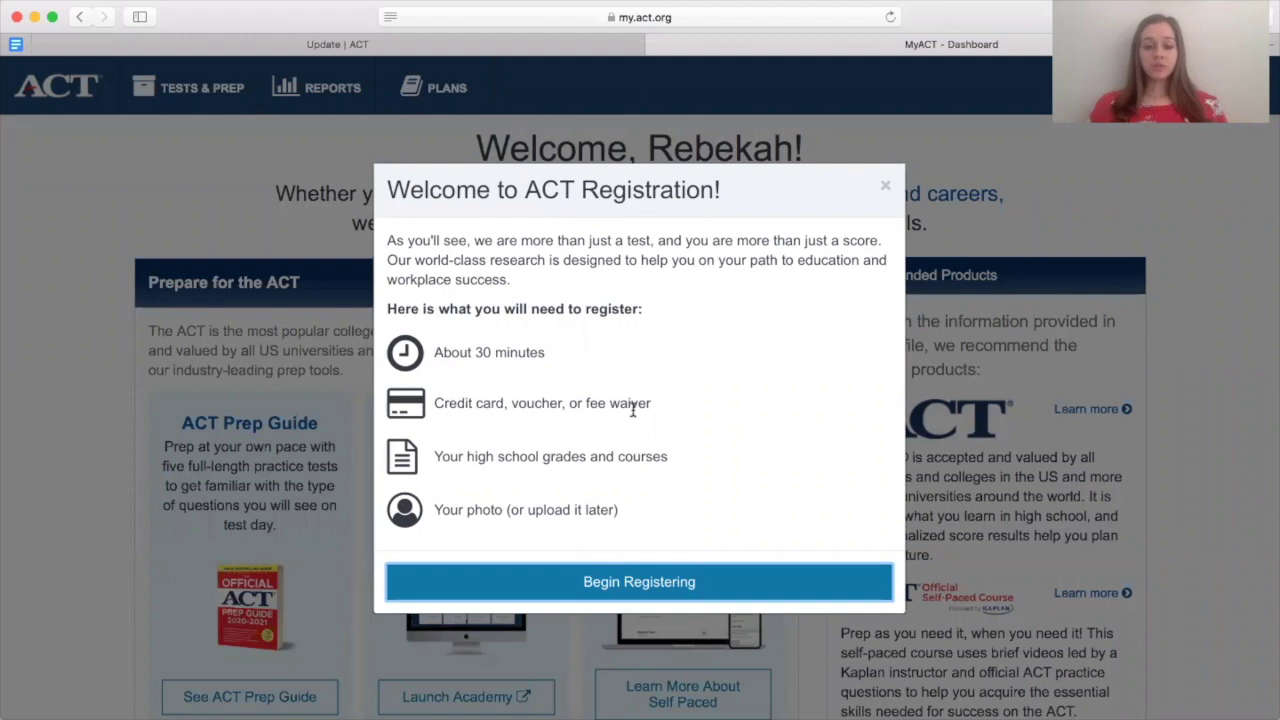
{"action": "left_click_drag", "start_coordinate": [585, 402], "coordinate": [652, 402]}
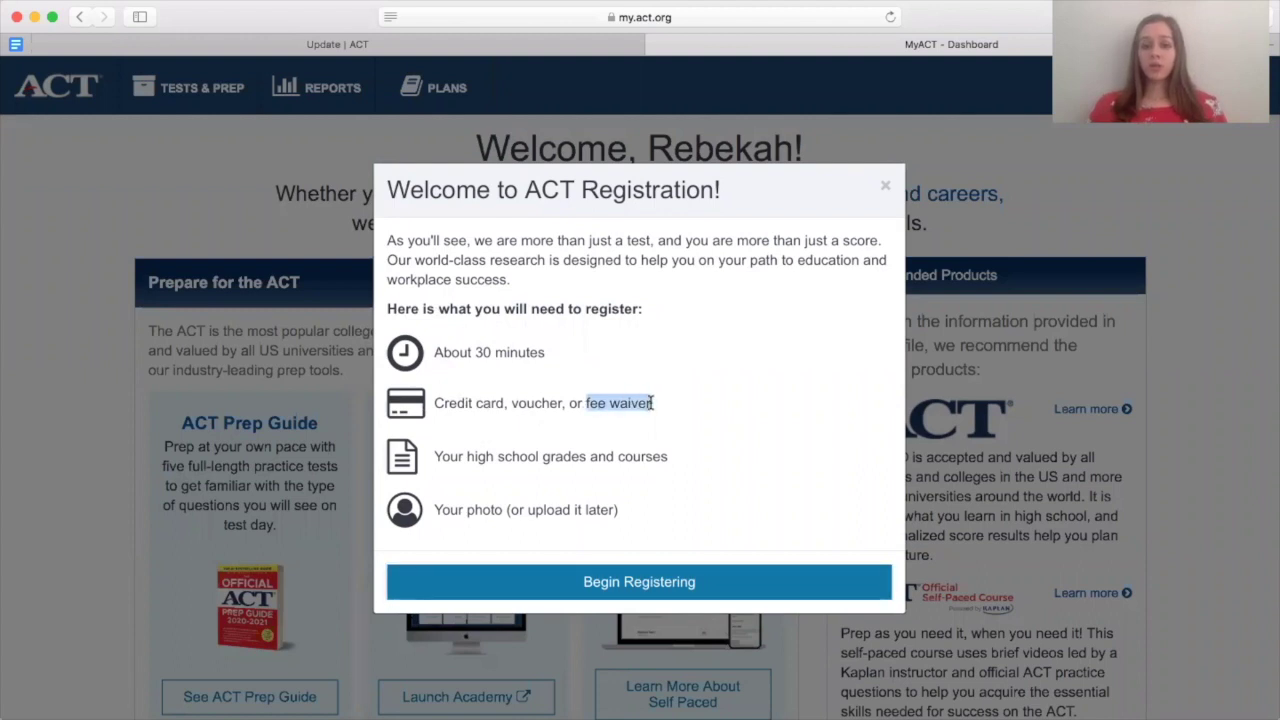
{"action": "left_click", "coordinate": [510, 458]}
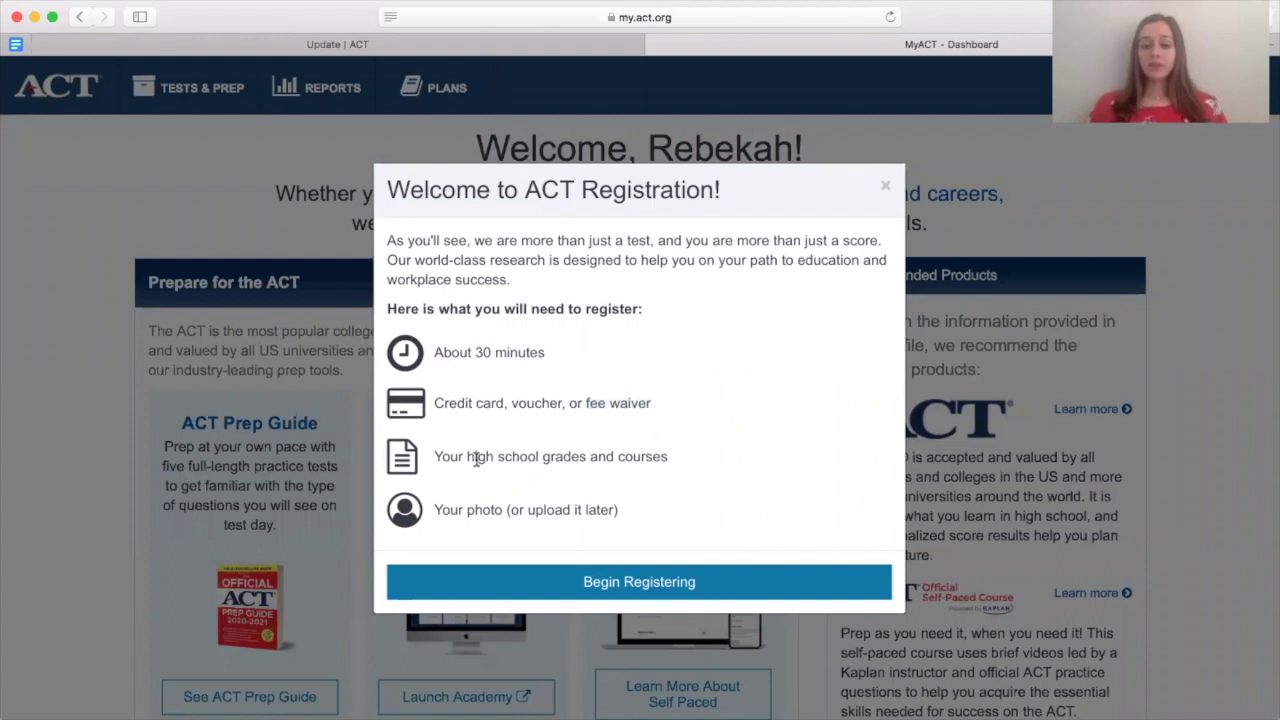
{"action": "left_click_drag", "start_coordinate": [432, 509], "coordinate": [619, 511]}
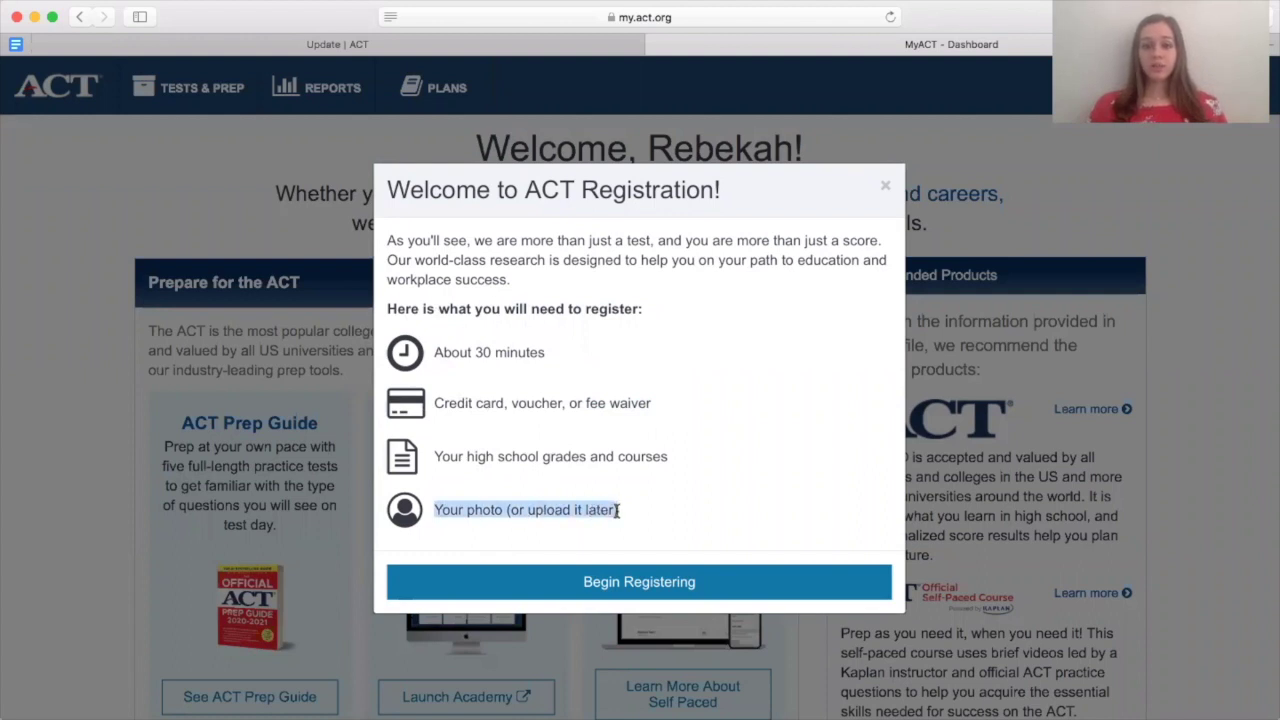
{"action": "left_click", "coordinate": [665, 584]}
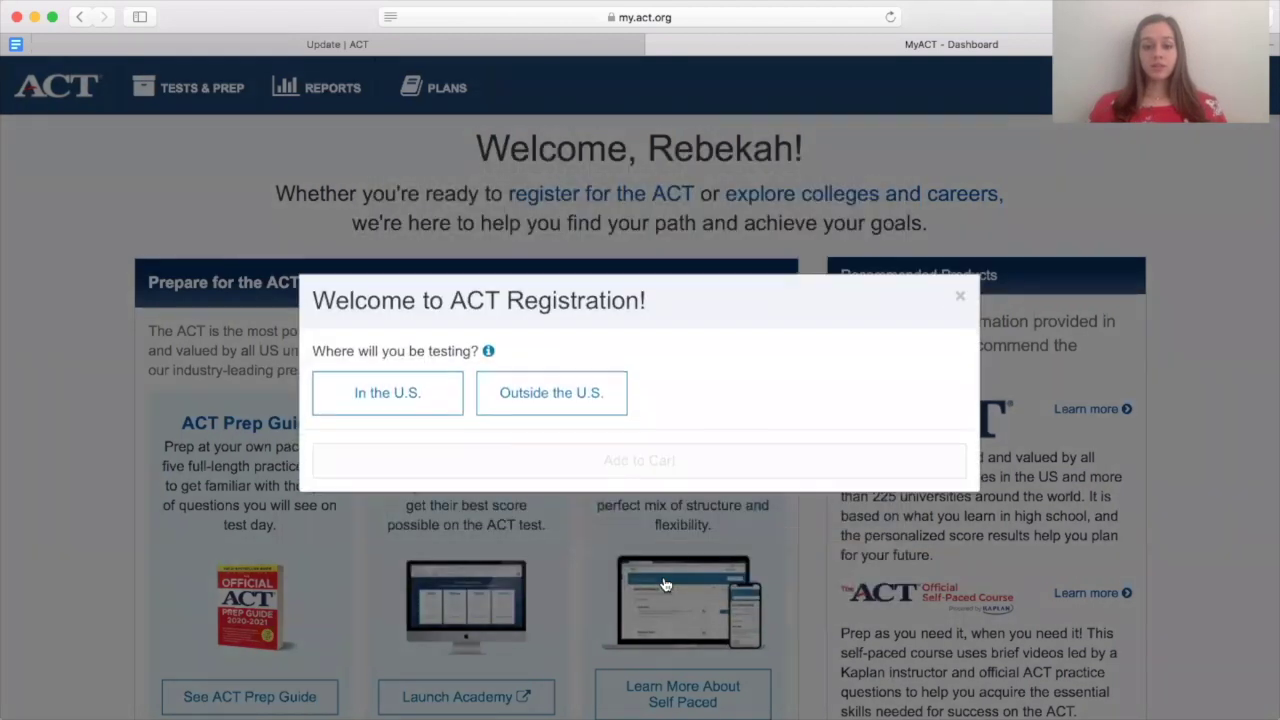
Answer the registration questions with testing in the U.S., no accommodations needed, and the Full ACT with writing
{"action": "left_click", "coordinate": [412, 404]}
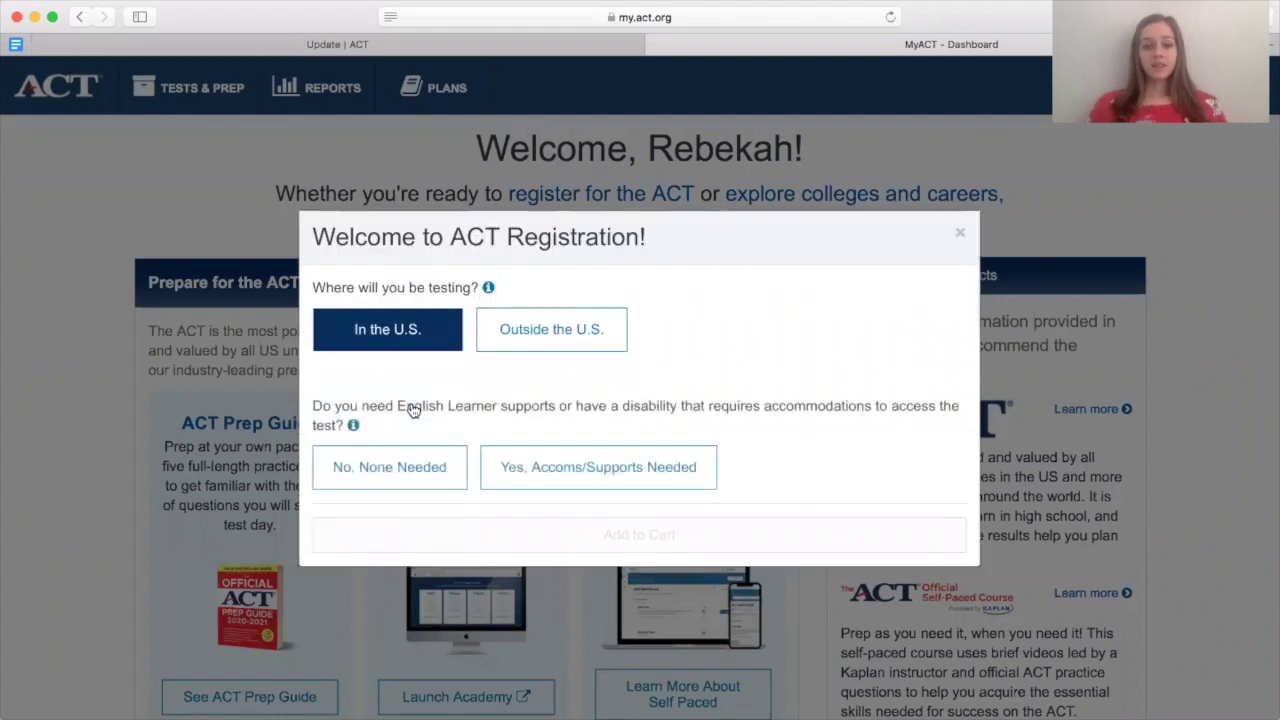
{"action": "left_click", "coordinate": [410, 470]}
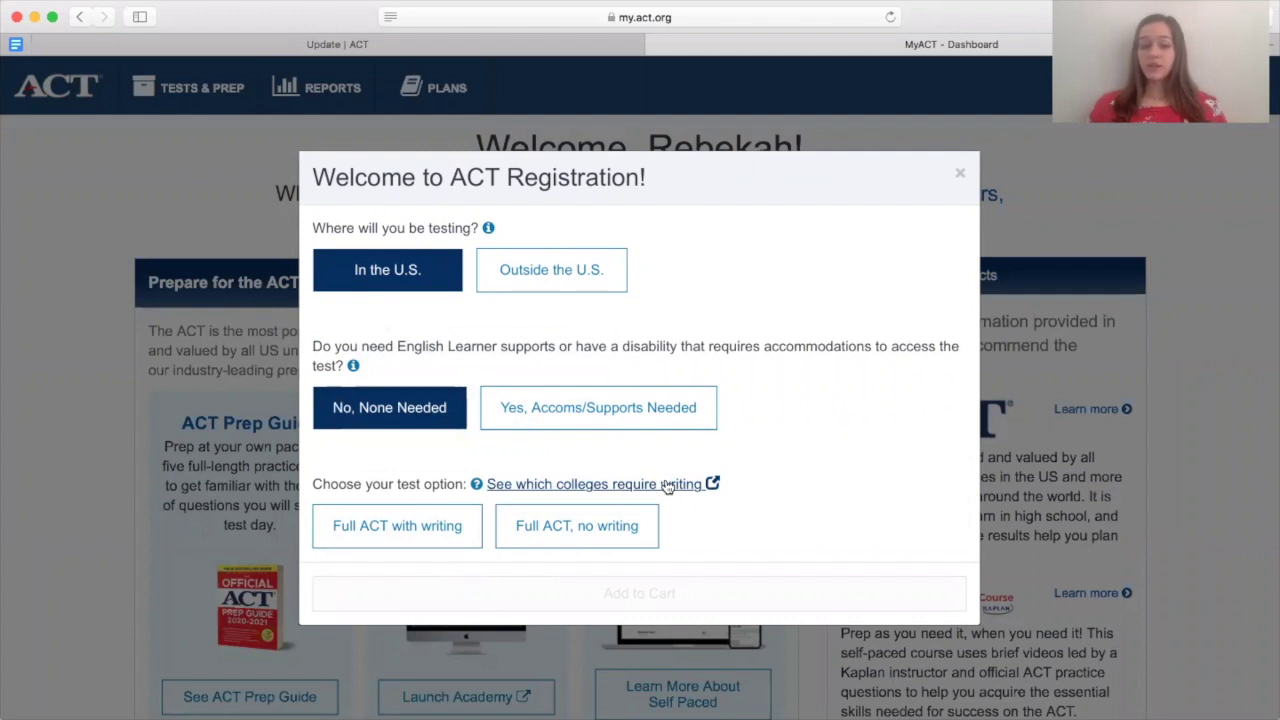
{"action": "left_click", "coordinate": [415, 540]}
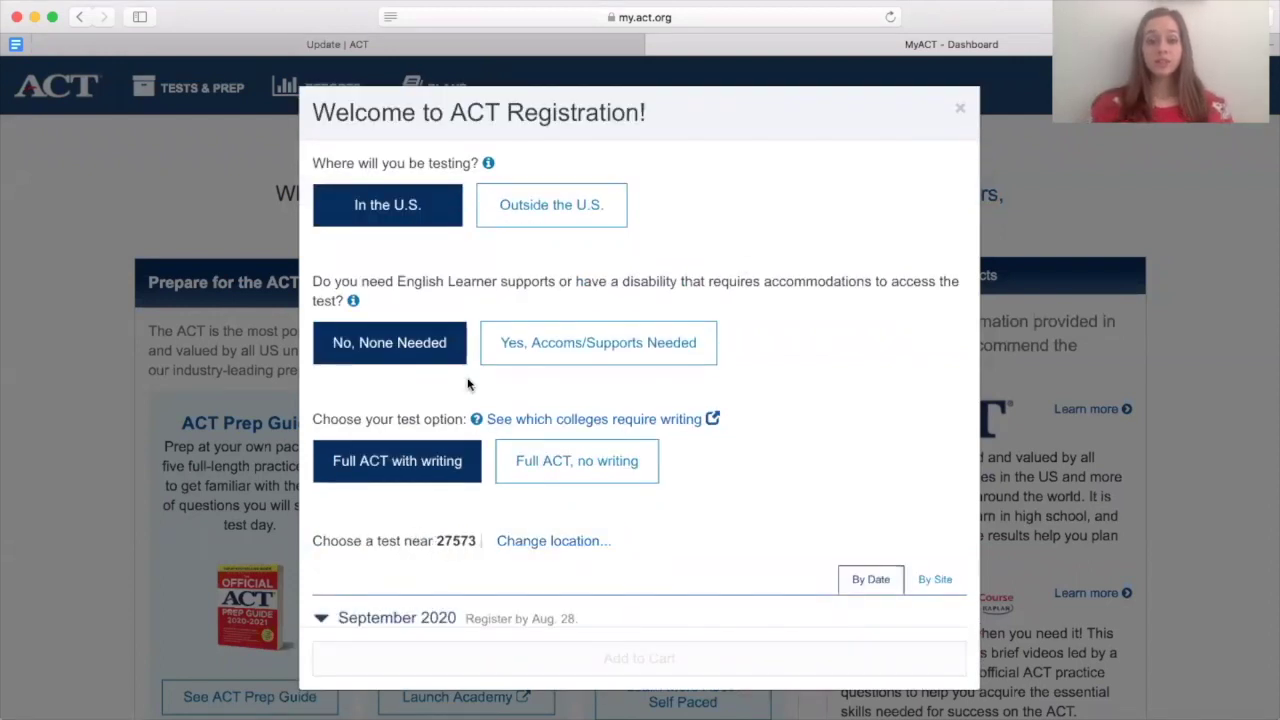
Change the test location by searching for test sites near ZIP code 27573
{"action": "scroll", "coordinate": [510, 345], "scroll_direction": "down", "scroll_amount": 3}
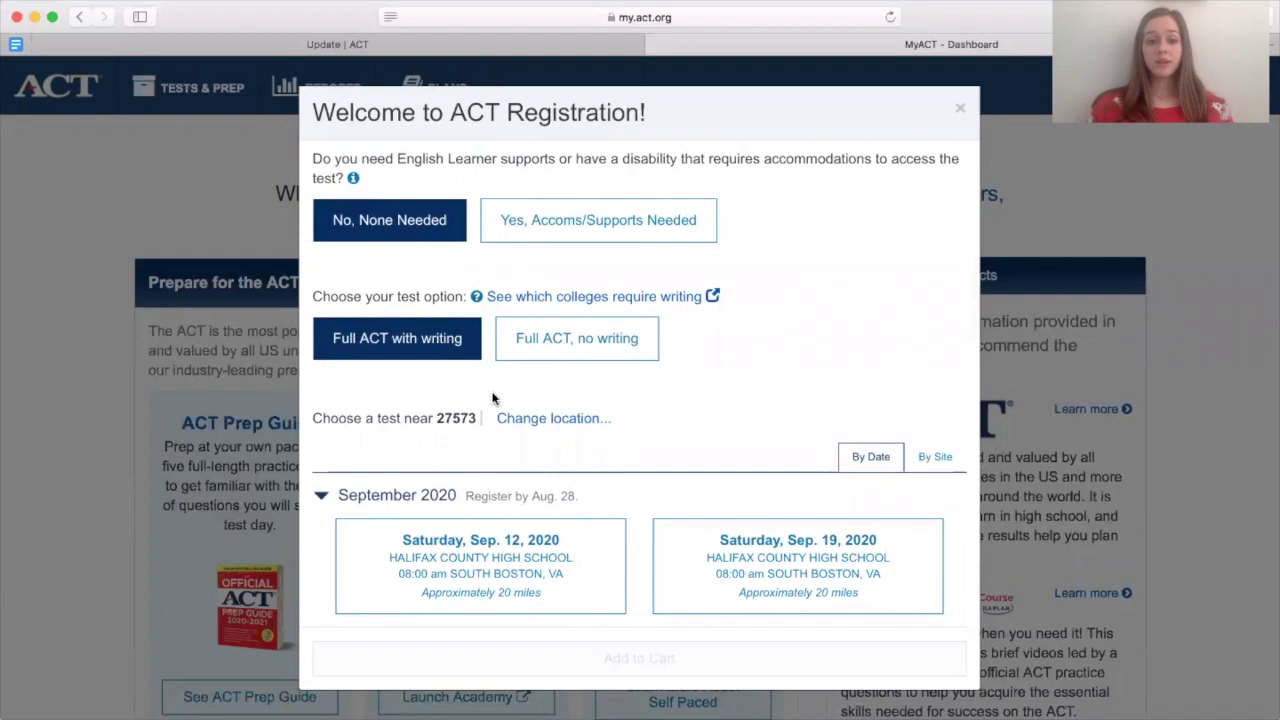
{"action": "scroll", "coordinate": [492, 398], "scroll_direction": "down", "scroll_amount": 4}
{"action": "scroll", "coordinate": [492, 398], "scroll_direction": "down", "scroll_amount": 1}
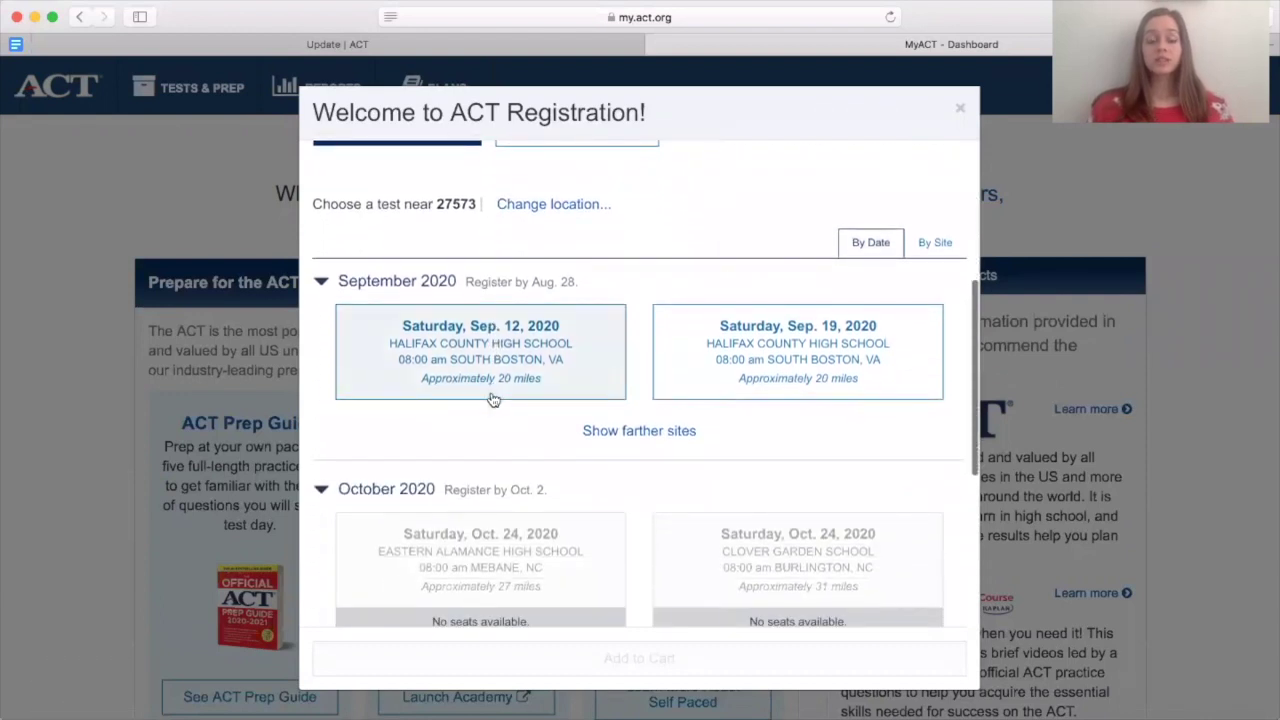
{"action": "scroll", "coordinate": [492, 398], "scroll_direction": "up", "scroll_amount": 1}
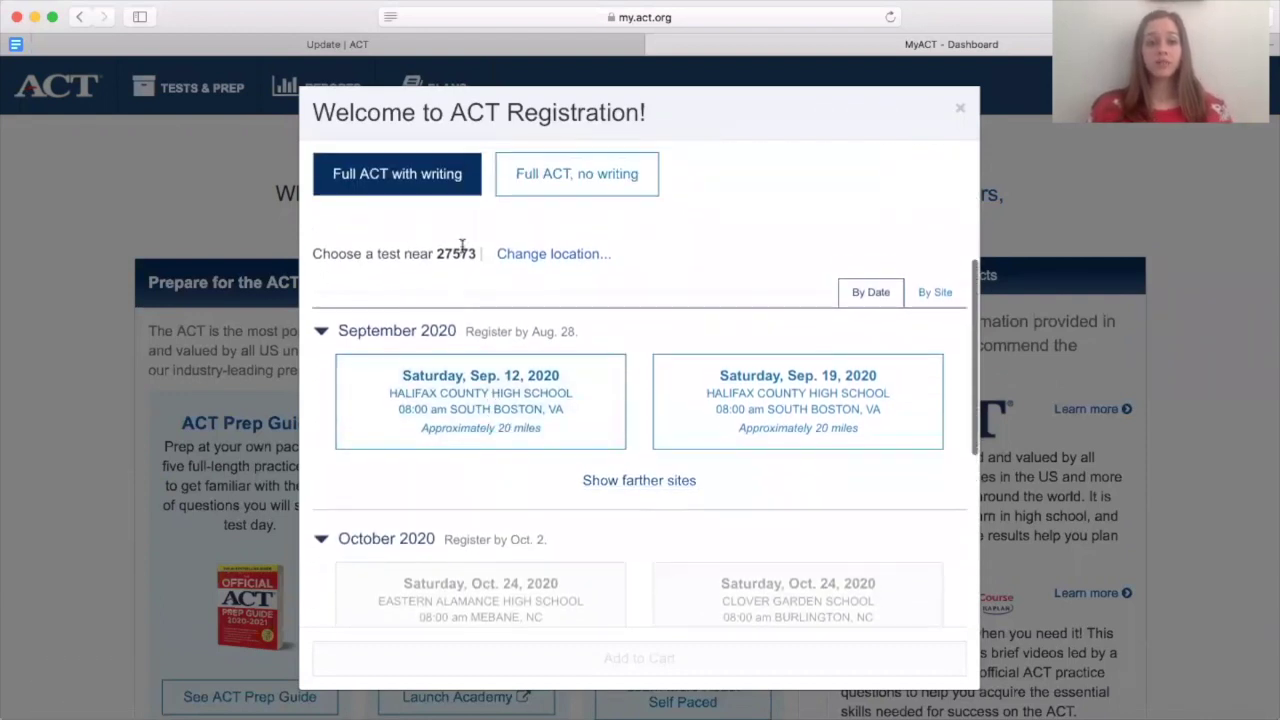
{"action": "left_click_drag", "start_coordinate": [434, 251], "coordinate": [478, 253]}
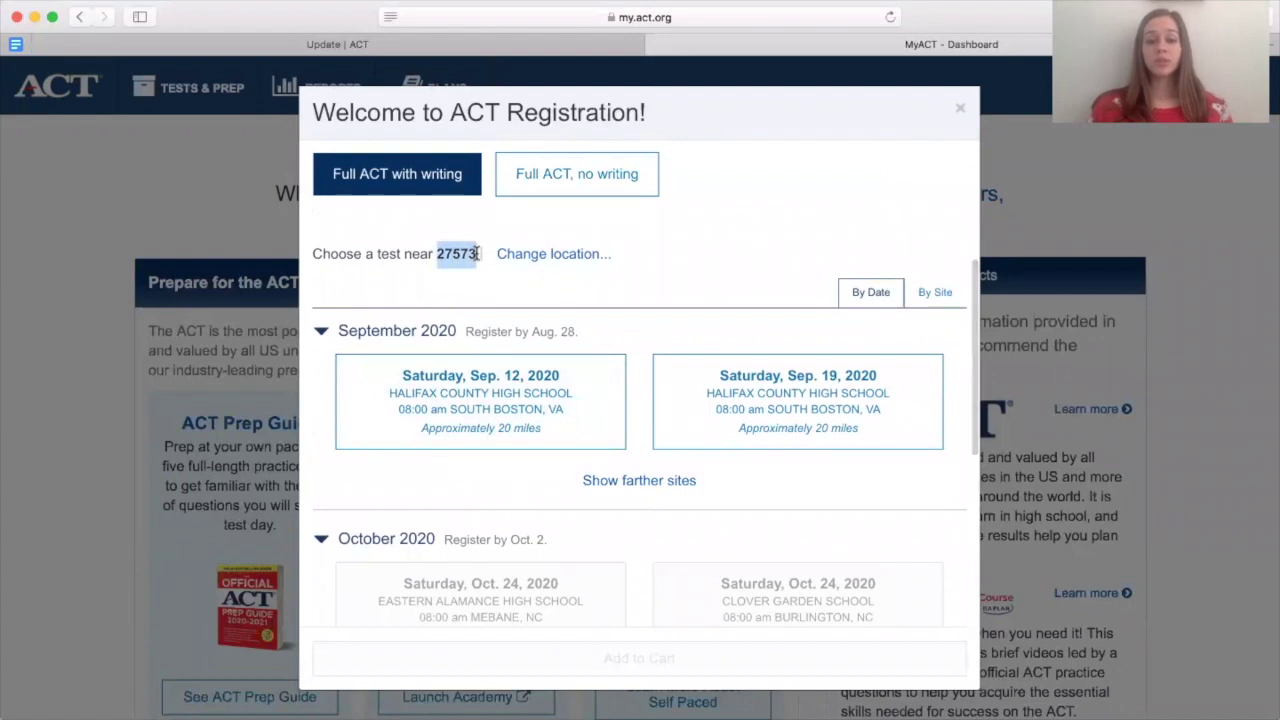
{"action": "left_click", "coordinate": [534, 256]}
{"action": "left_click", "coordinate": [375, 323]}
{"action": "type", "text": "2"}
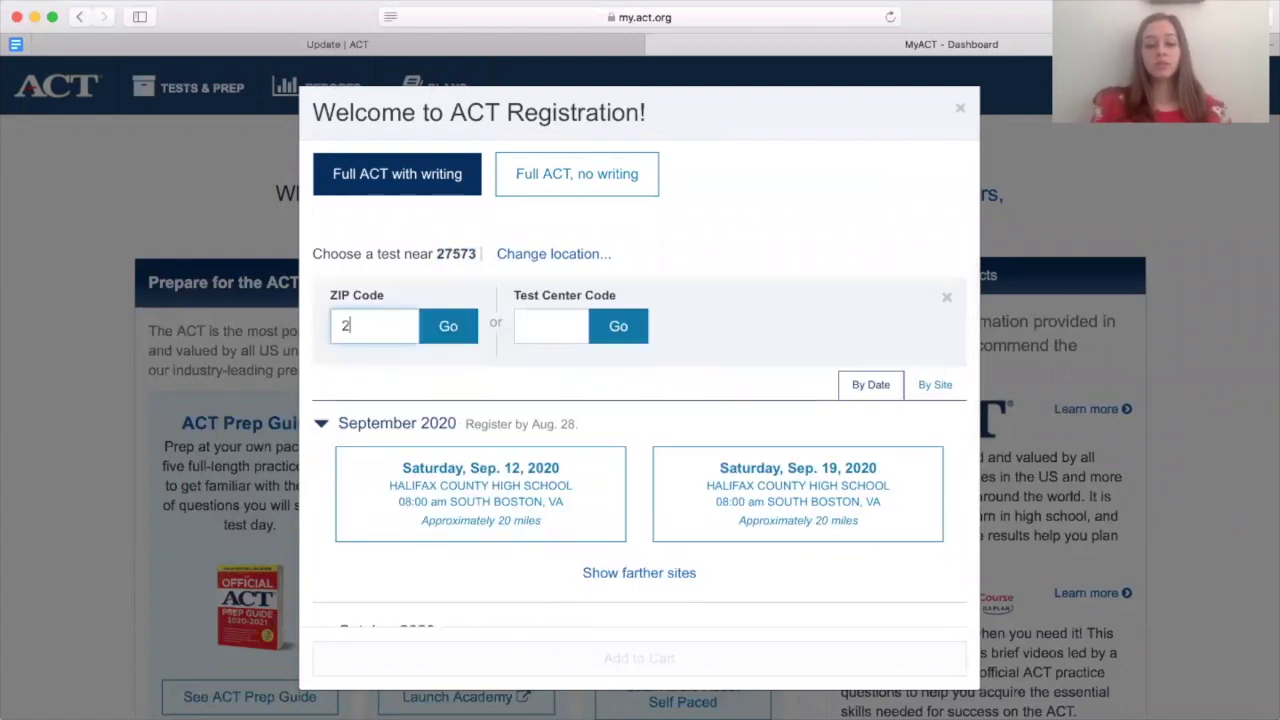
{"action": "type", "text": "7573"}
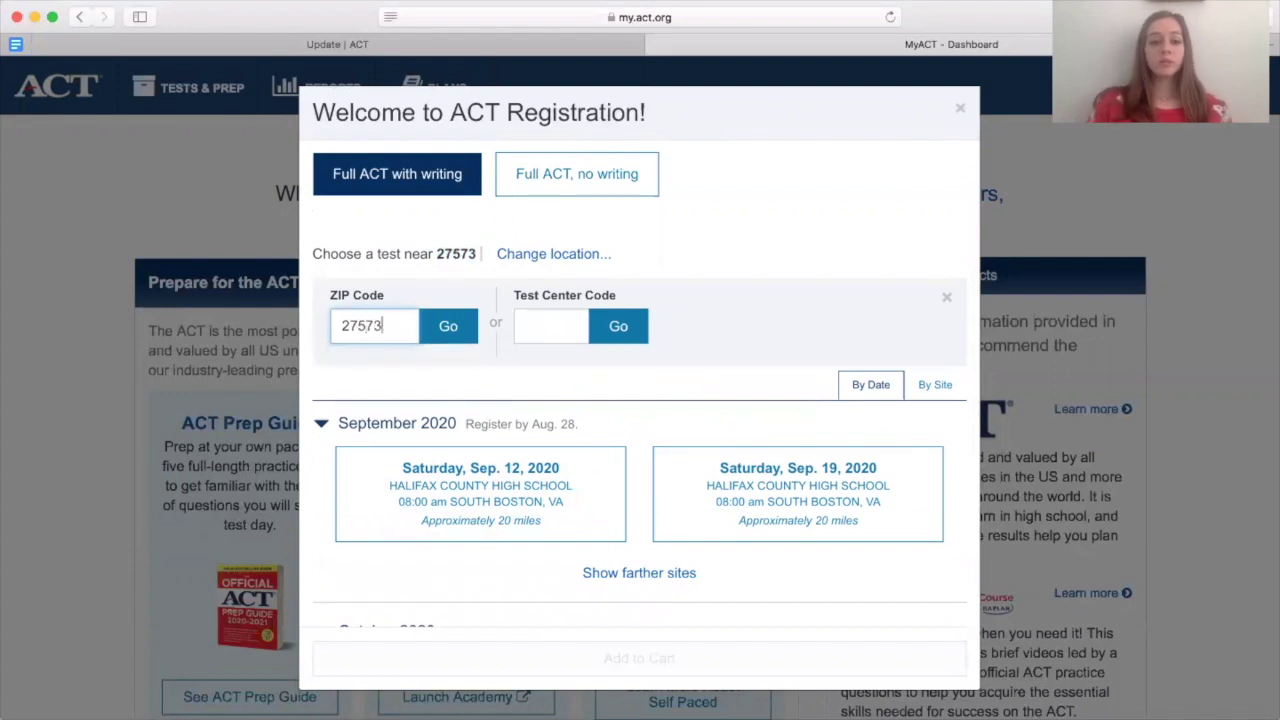
{"action": "left_click", "coordinate": [449, 325]}
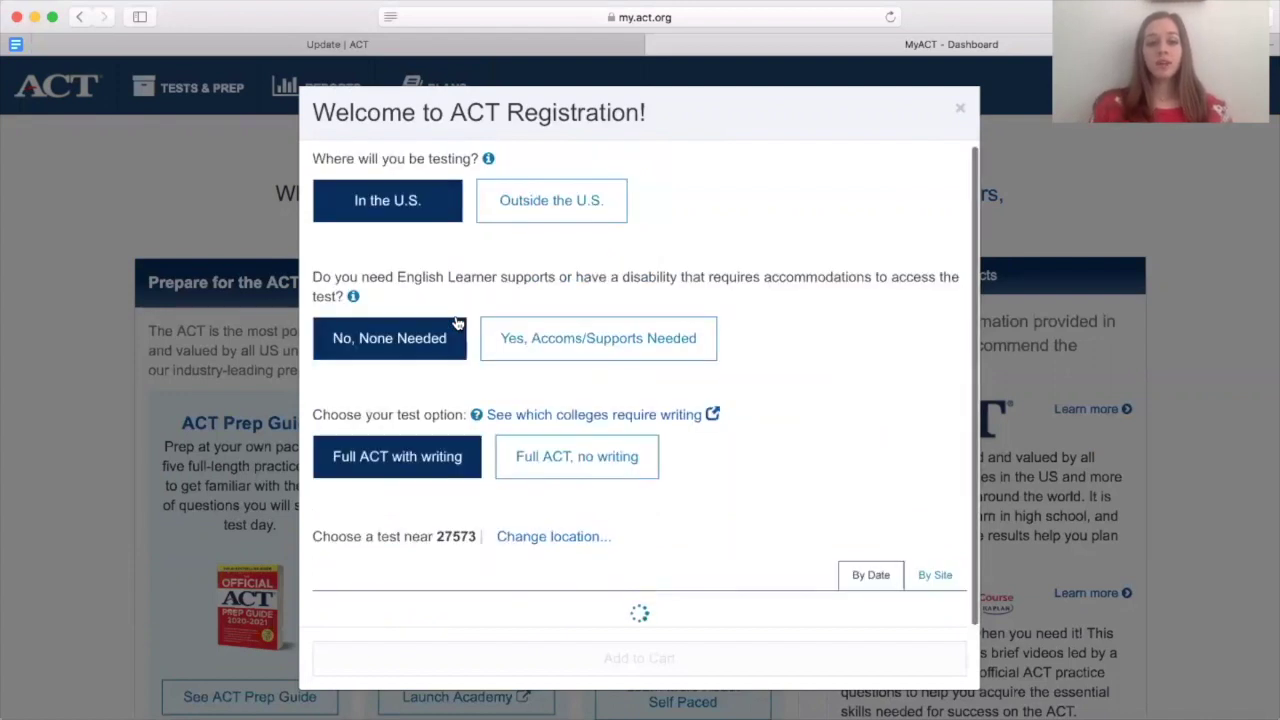
Examine the nearby test dates, sites and seat availability for September and October 2020, and the other months offered
{"action": "scroll", "coordinate": [647, 427], "scroll_direction": "down", "scroll_amount": 3}
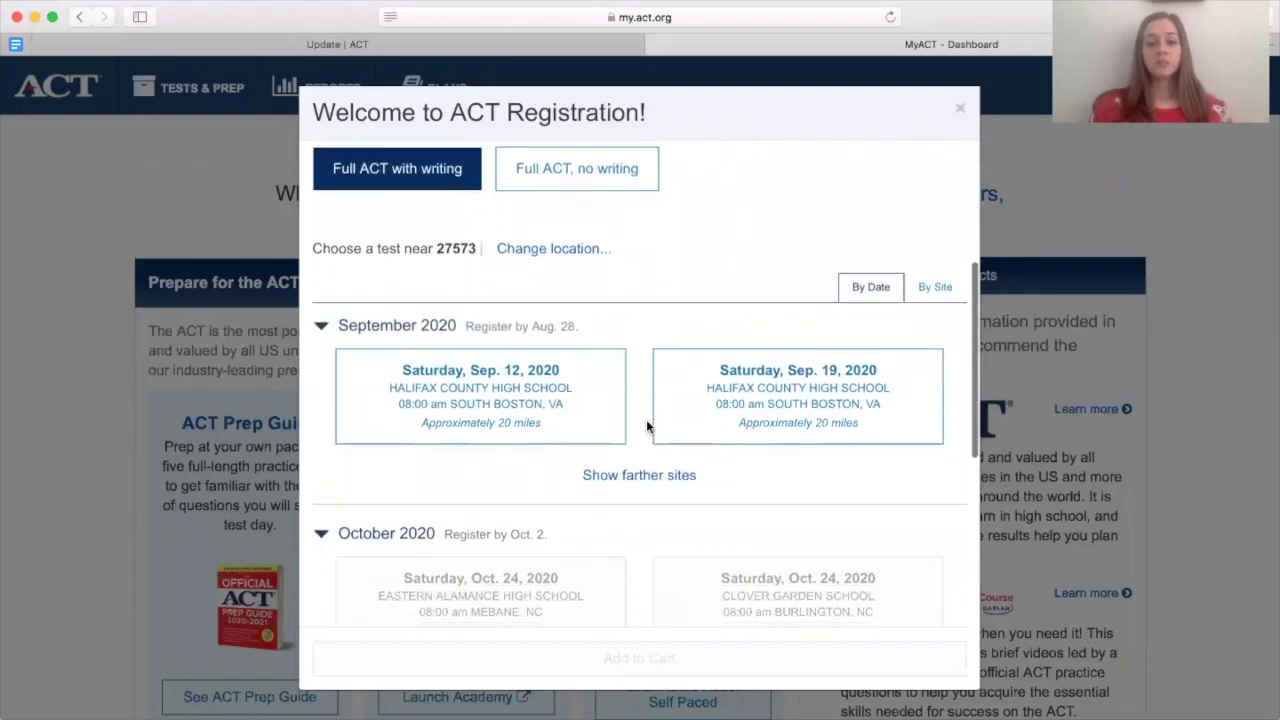
{"action": "scroll", "coordinate": [777, 428], "scroll_direction": "down", "scroll_amount": 2}
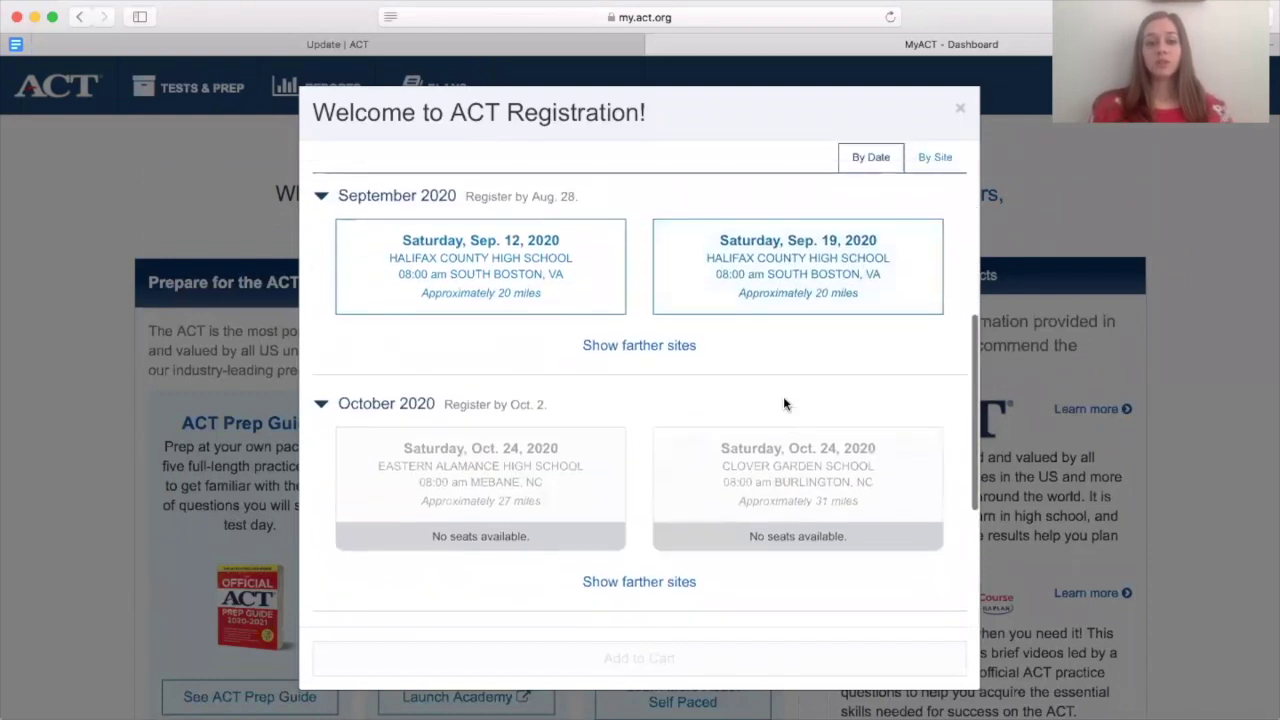
{"action": "scroll", "coordinate": [785, 403], "scroll_direction": "up", "scroll_amount": 2}
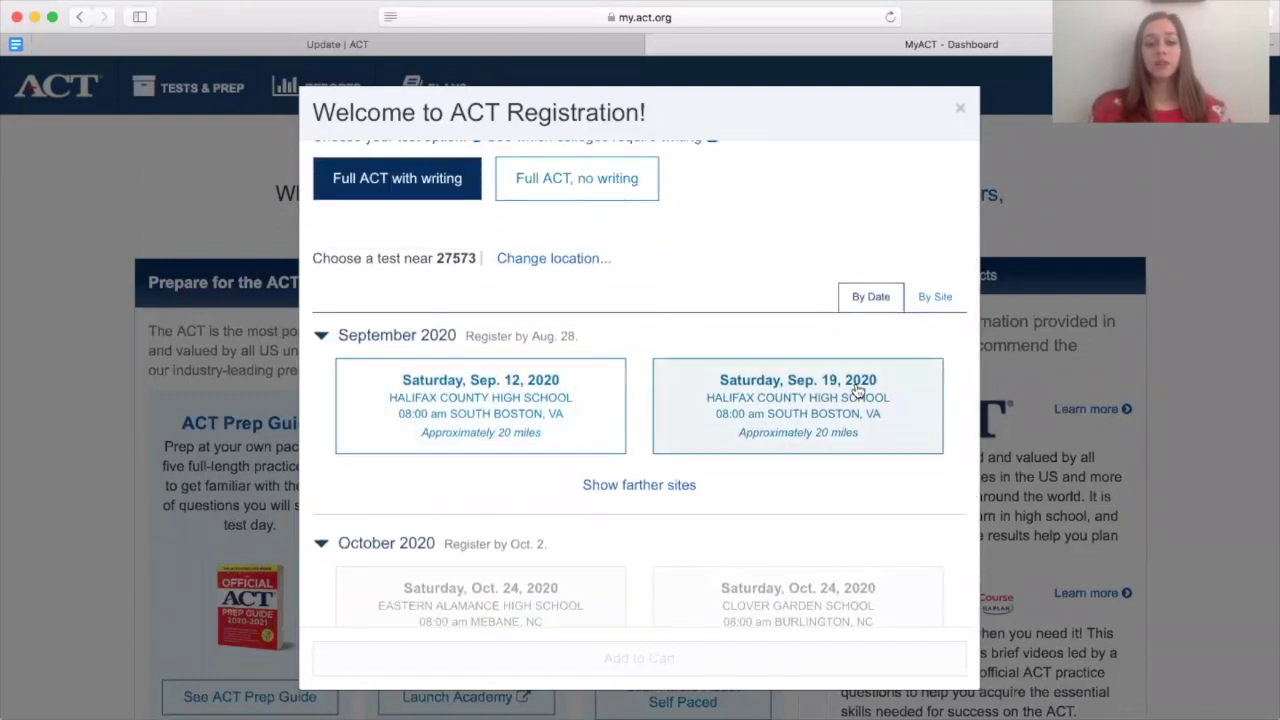
{"action": "scroll", "coordinate": [831, 393], "scroll_direction": "up", "scroll_amount": 1}
{"action": "scroll", "coordinate": [831, 392], "scroll_direction": "down", "scroll_amount": 2}
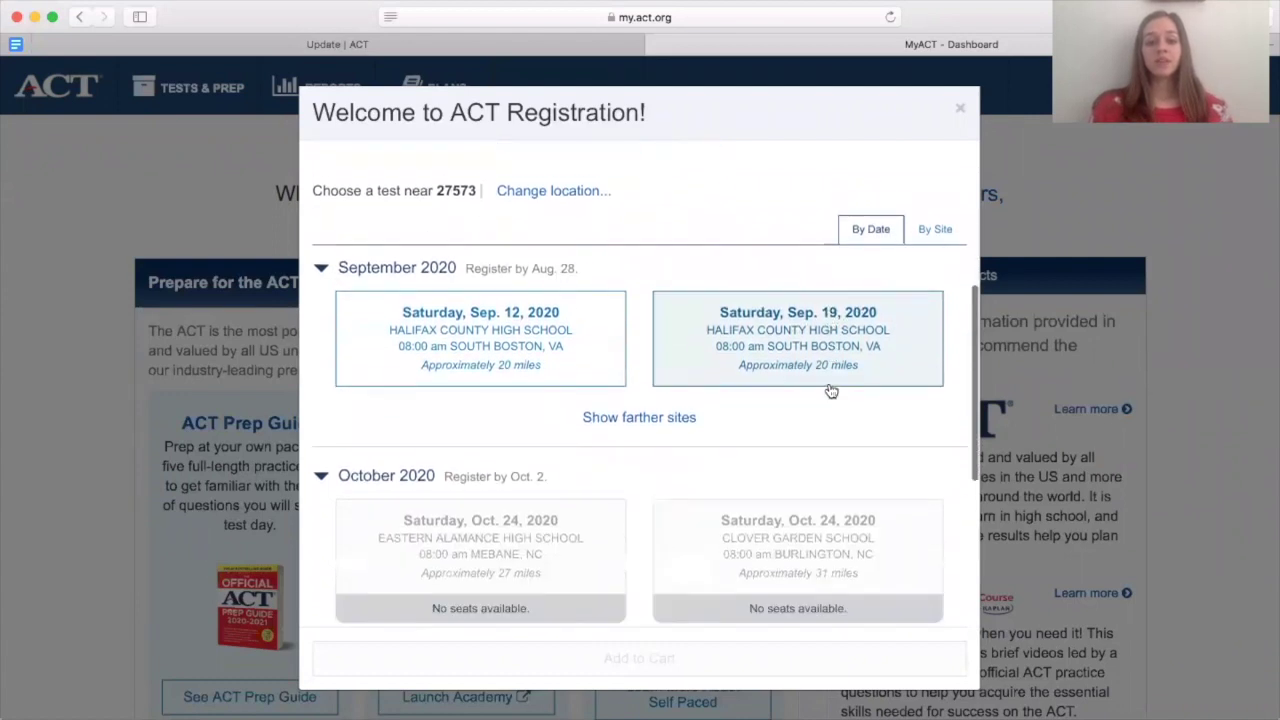
{"action": "scroll", "coordinate": [512, 553], "scroll_direction": "down", "scroll_amount": 3}
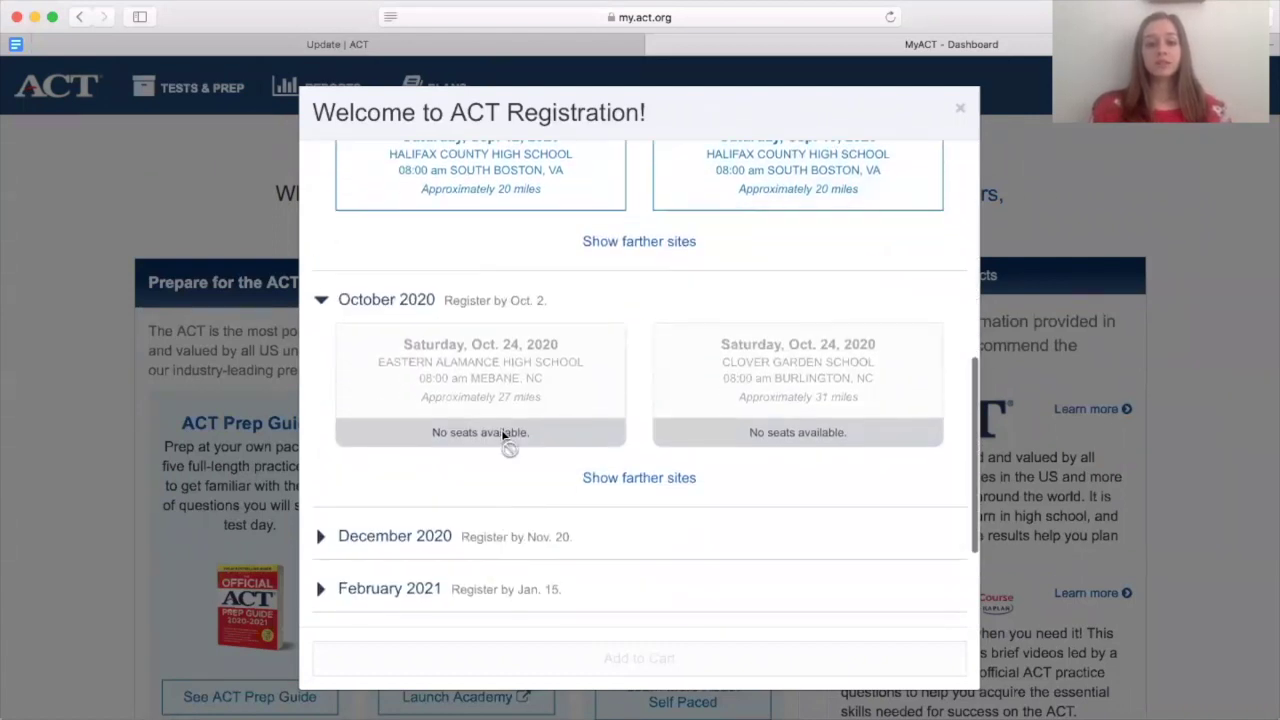
{"action": "scroll", "coordinate": [628, 490], "scroll_direction": "down", "scroll_amount": 2}
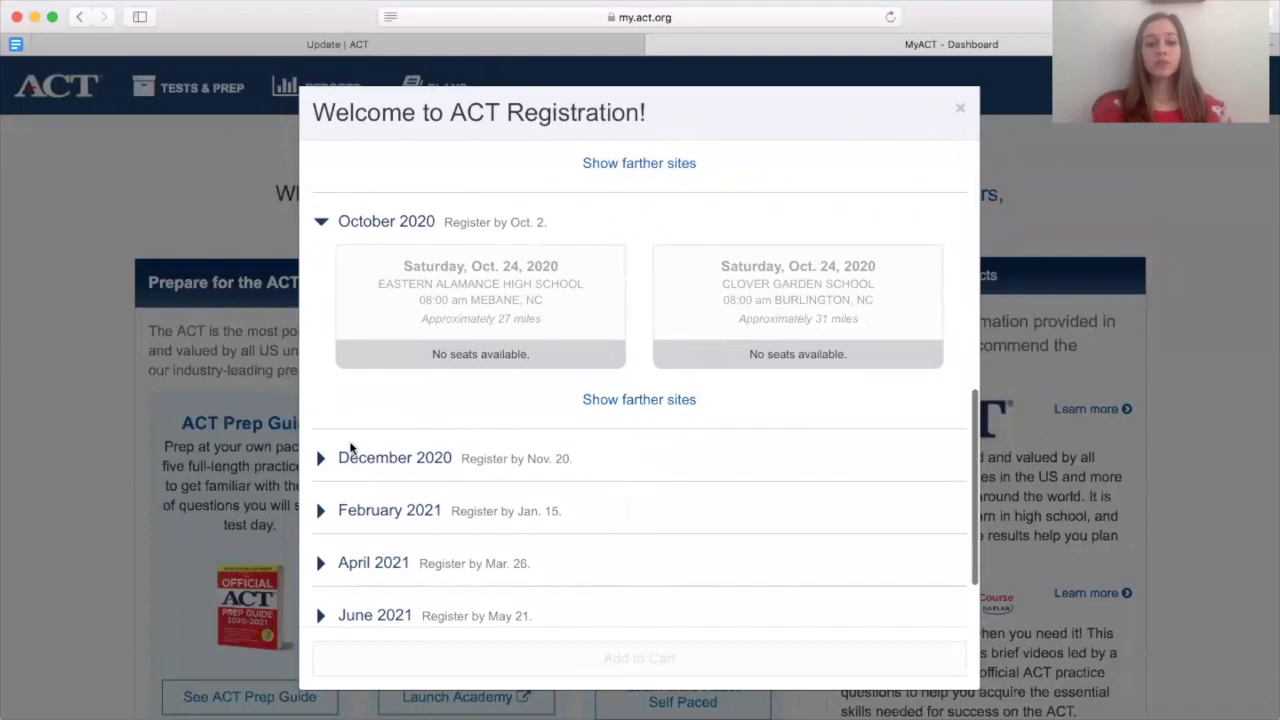
Show farther test sites for October 2020 and check their seat availability
{"action": "scroll", "coordinate": [628, 463], "scroll_direction": "up", "scroll_amount": 3}
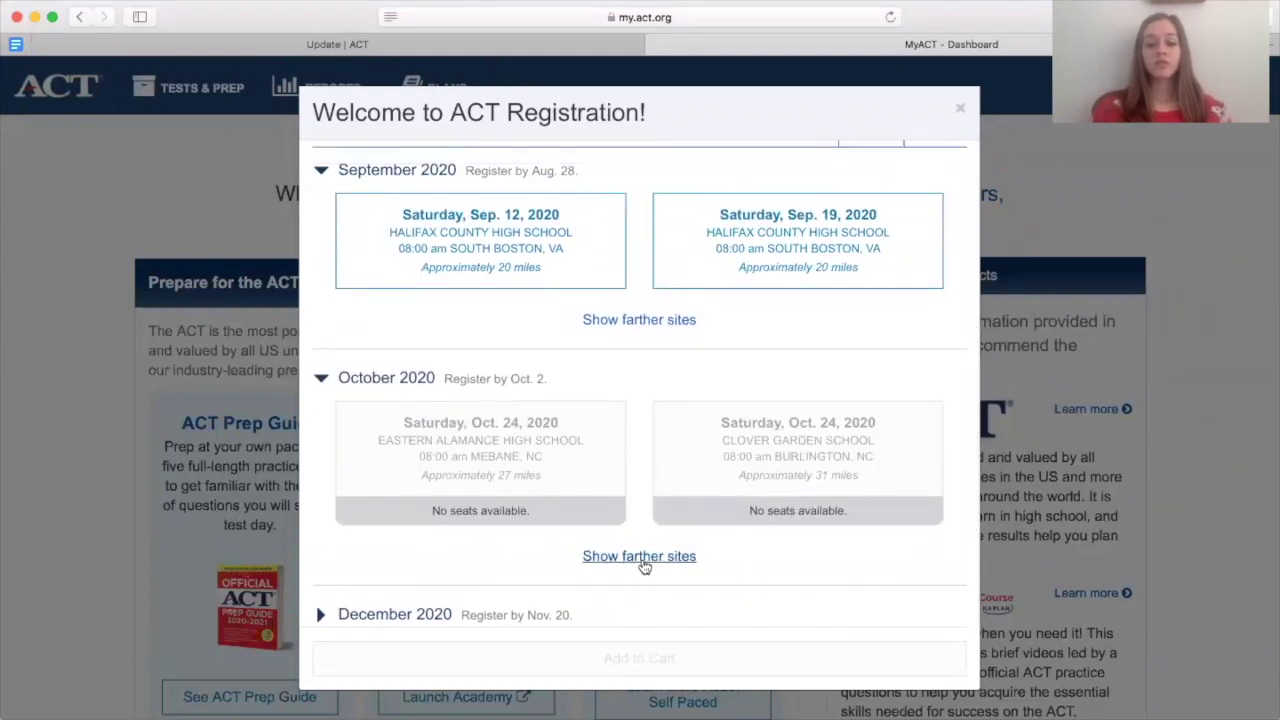
{"action": "left_click", "coordinate": [644, 557]}
{"action": "scroll", "coordinate": [645, 567], "scroll_direction": "down", "scroll_amount": 5}
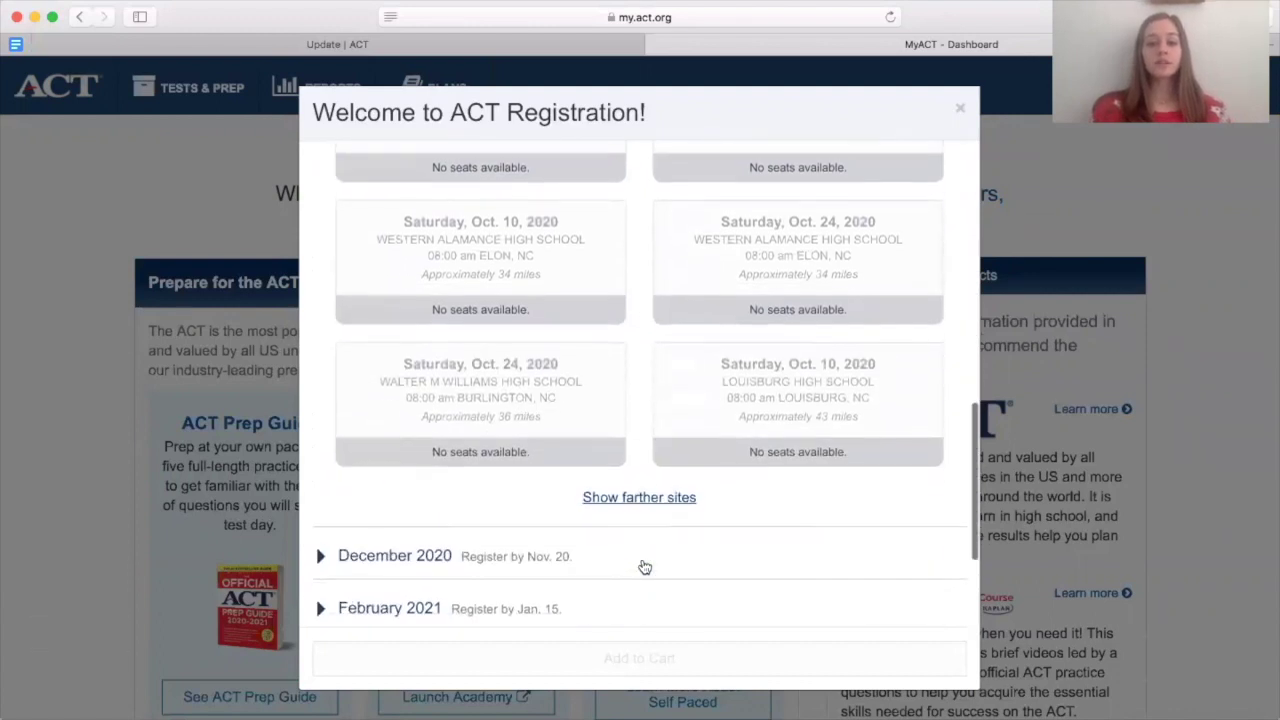
{"action": "scroll", "coordinate": [728, 428], "scroll_direction": "up", "scroll_amount": 3}
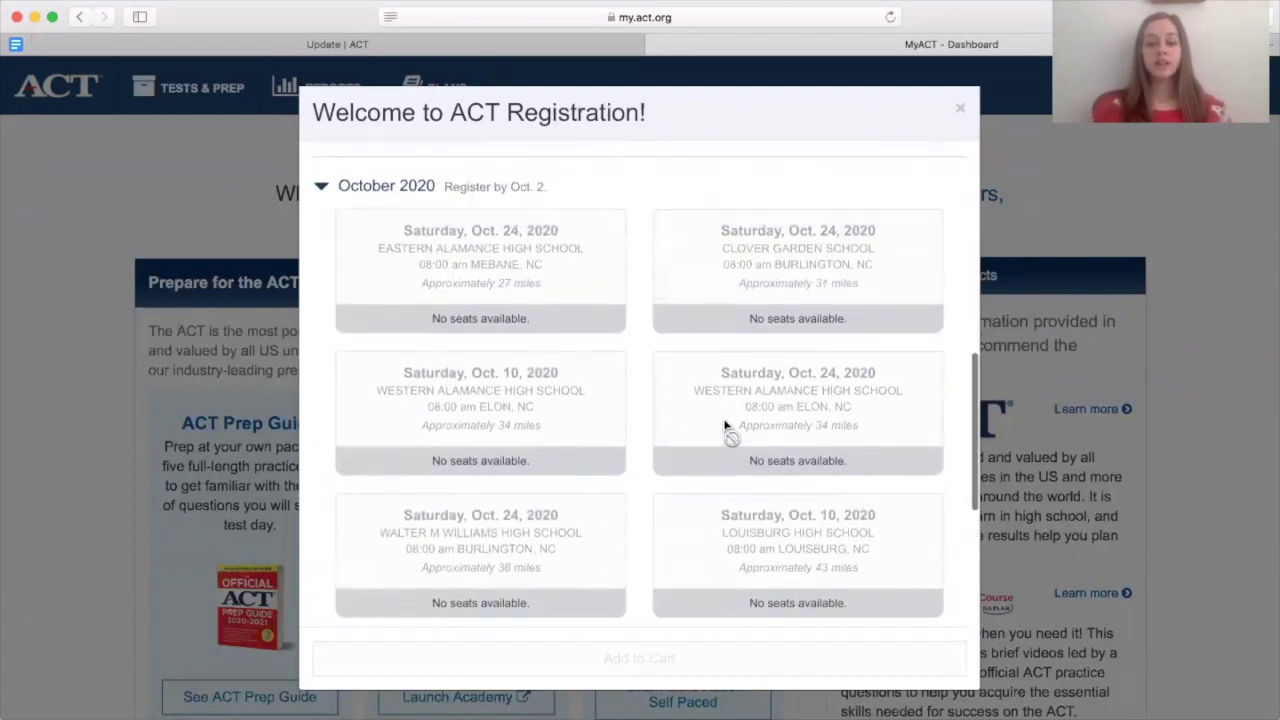
Group the available tests by site and examine the dates offered at Person High School, Halifax County High School and the other nearby sites
{"action": "scroll", "coordinate": [728, 428], "scroll_direction": "up", "scroll_amount": 5}
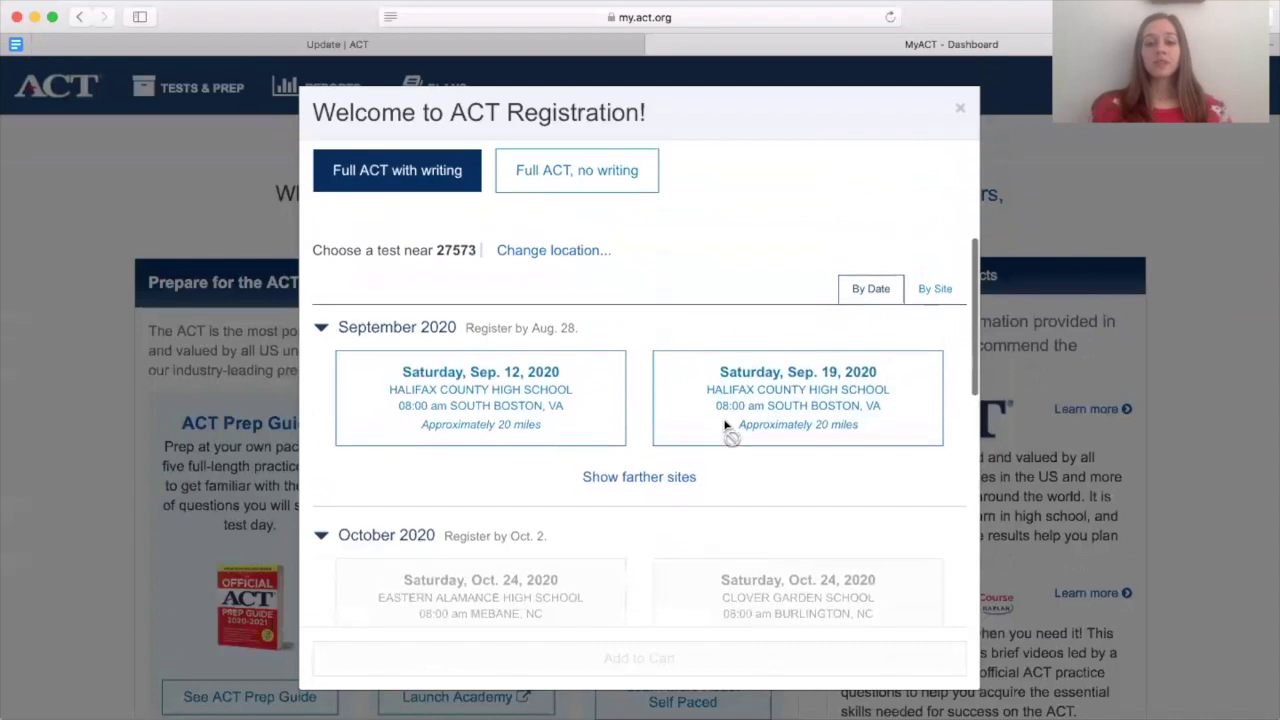
{"action": "scroll", "coordinate": [726, 427], "scroll_direction": "up", "scroll_amount": 1}
{"action": "scroll", "coordinate": [710, 341], "scroll_direction": "up", "scroll_amount": 2}
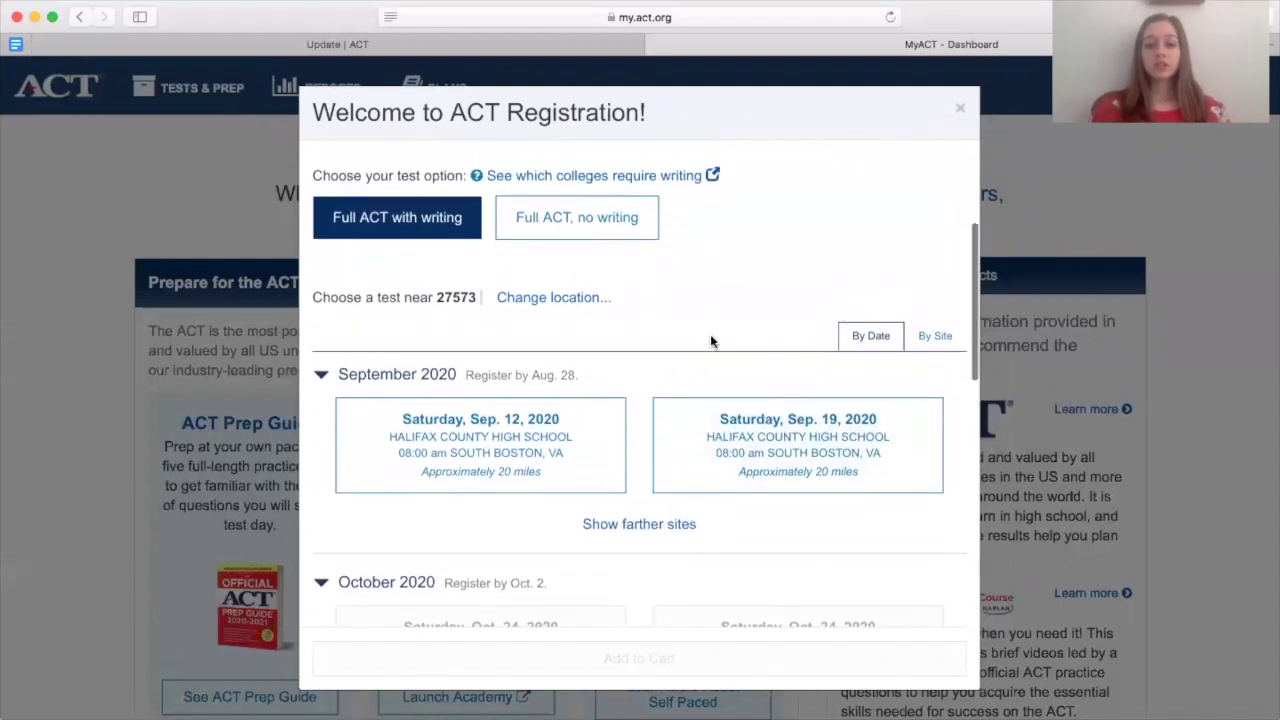
{"action": "left_click", "coordinate": [928, 337]}
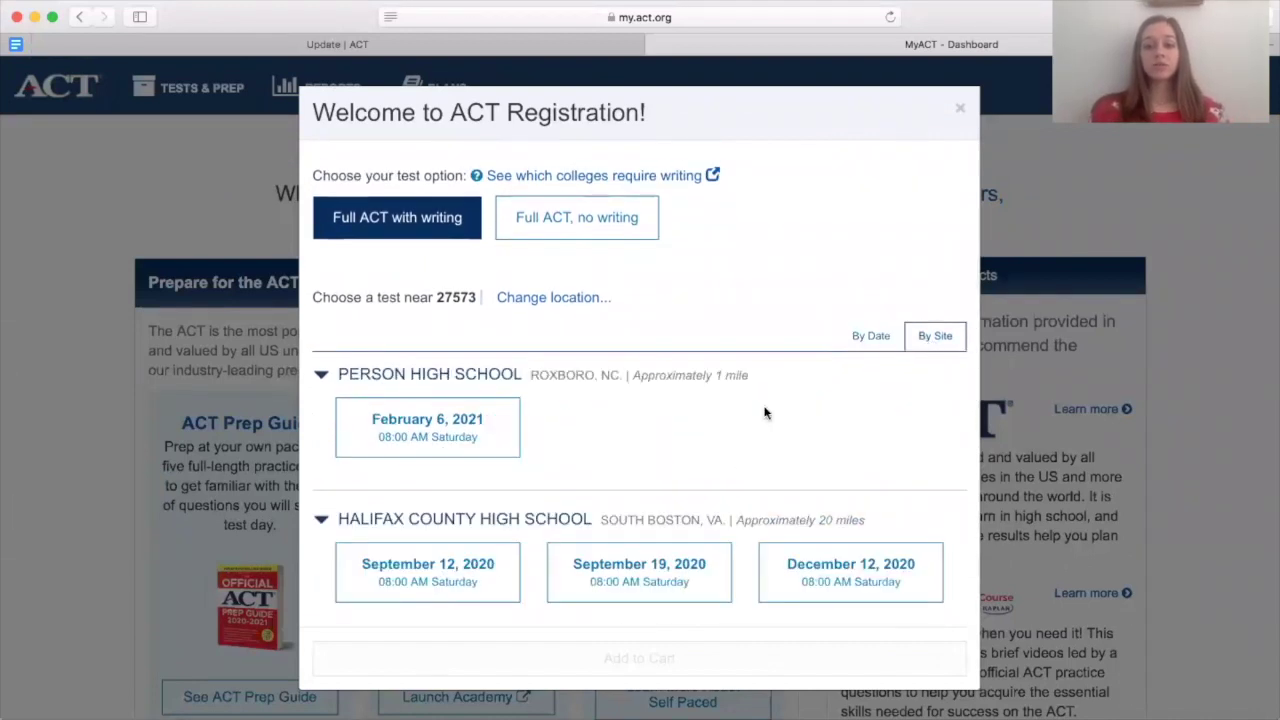
{"action": "scroll", "coordinate": [765, 413], "scroll_direction": "down", "scroll_amount": 1}
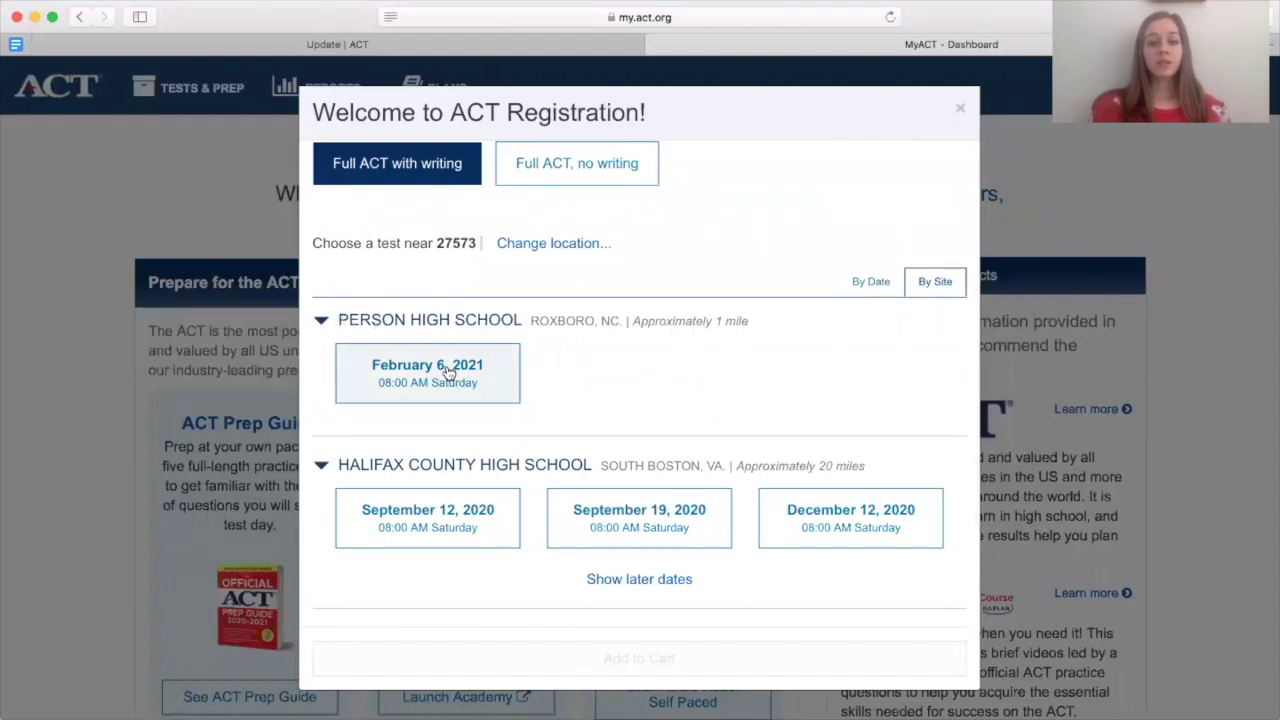
{"action": "scroll", "coordinate": [445, 378], "scroll_direction": "down", "scroll_amount": 3}
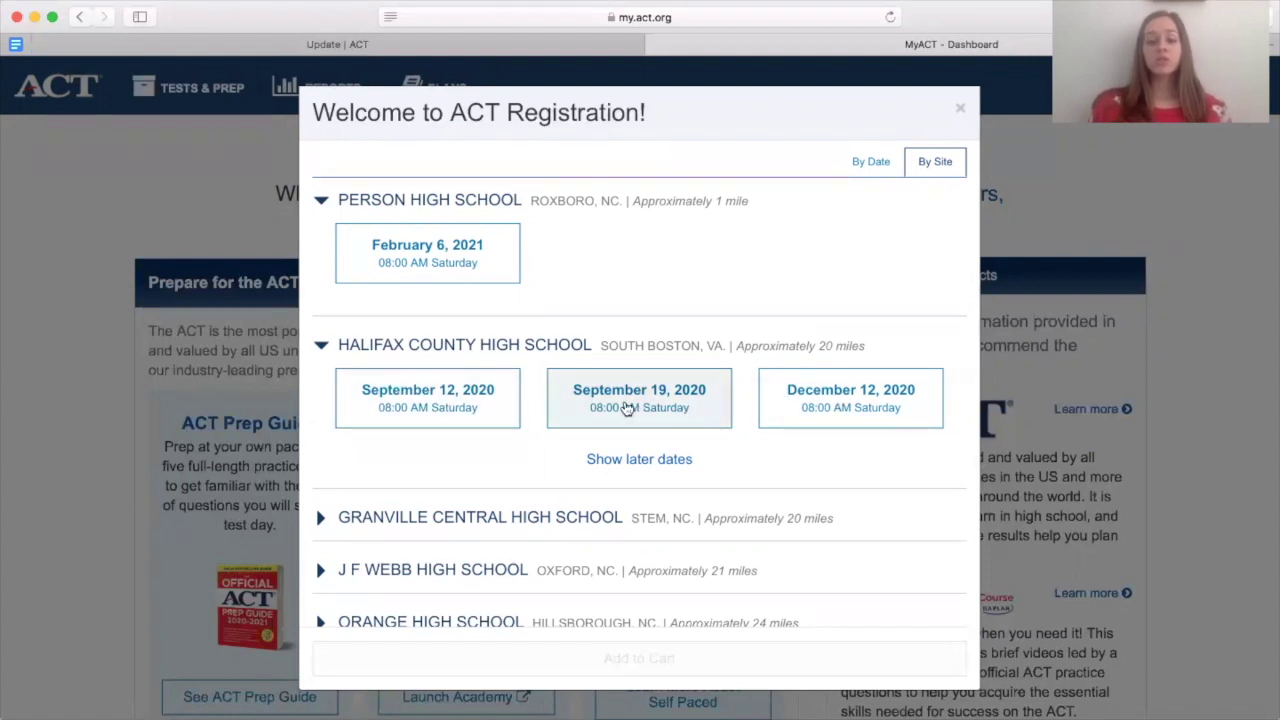
{"action": "scroll", "coordinate": [636, 412], "scroll_direction": "down", "scroll_amount": 1}
{"action": "scroll", "coordinate": [626, 410], "scroll_direction": "up", "scroll_amount": 3}
{"action": "scroll", "coordinate": [625, 405], "scroll_direction": "up", "scroll_amount": 3}
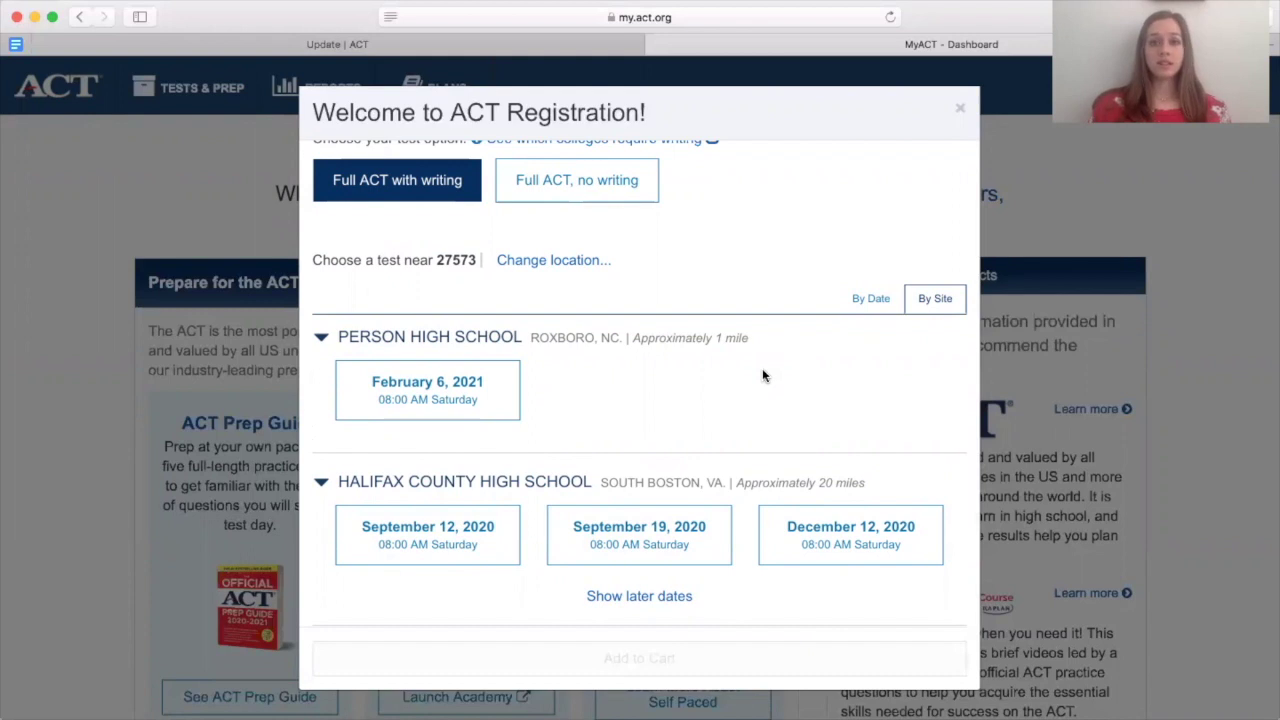
{"action": "scroll", "coordinate": [758, 364], "scroll_direction": "down", "scroll_amount": 1}
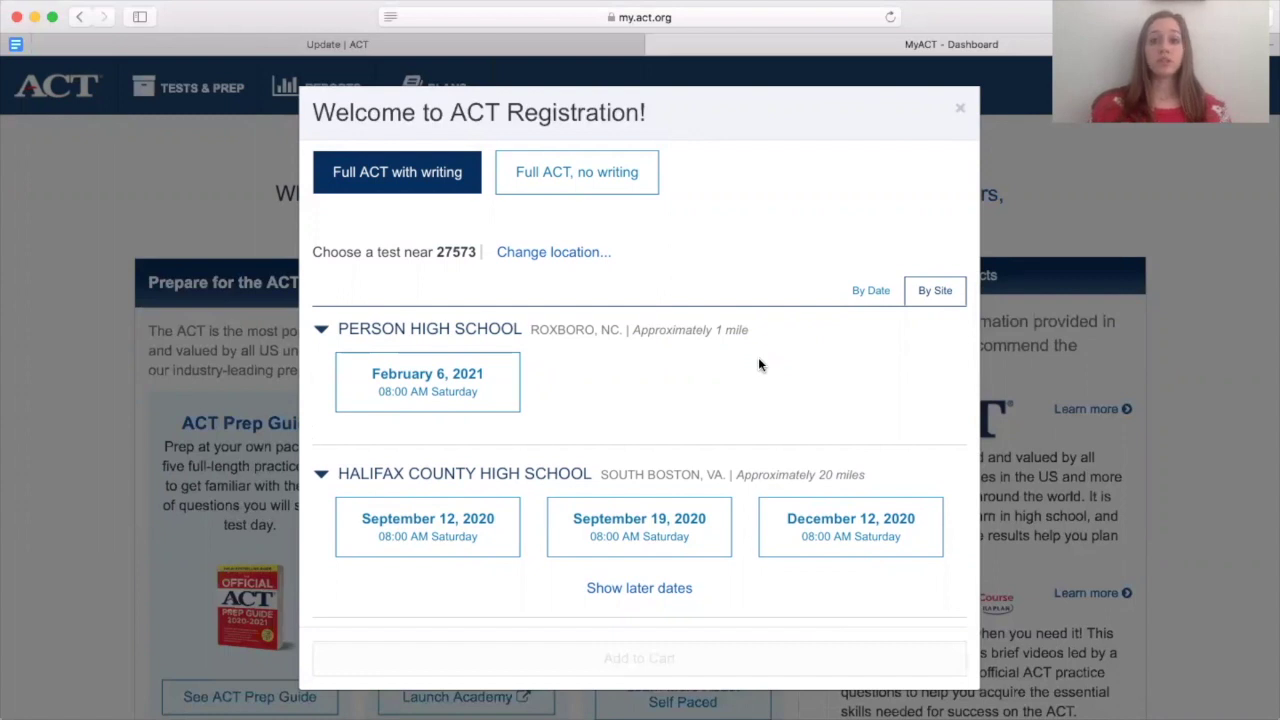
{"action": "scroll", "coordinate": [758, 364], "scroll_direction": "down", "scroll_amount": 2}
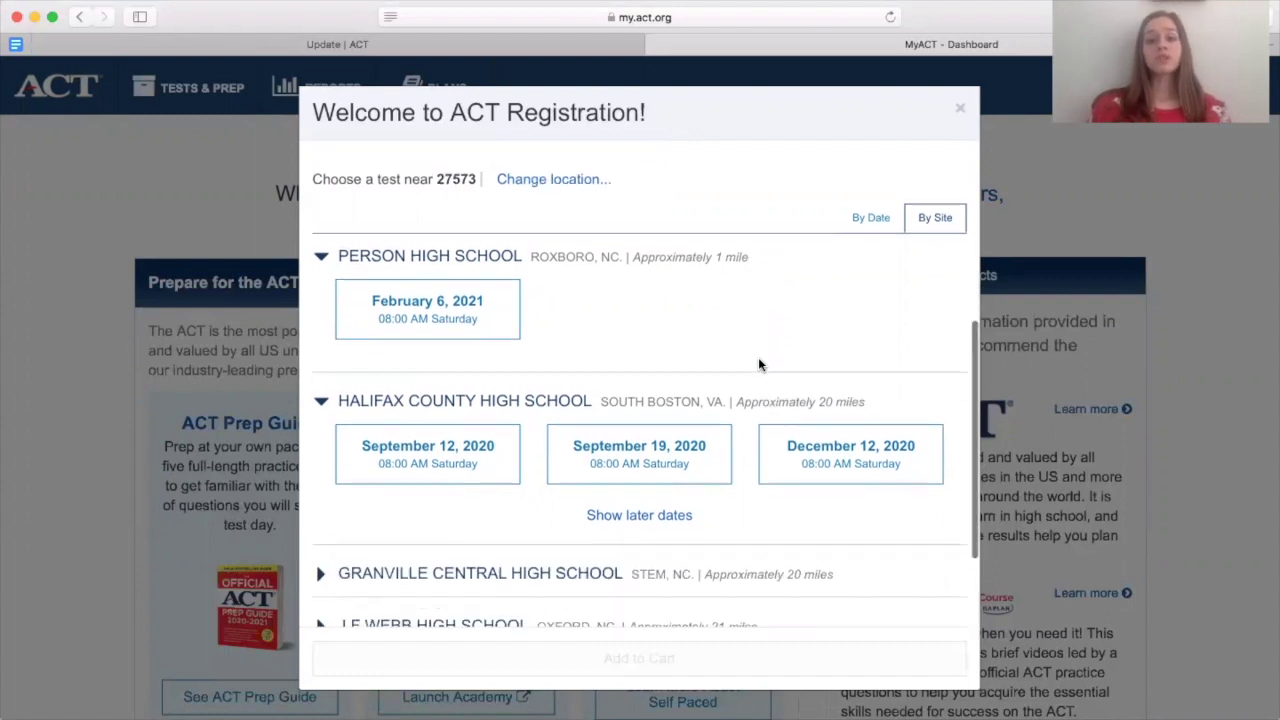
{"action": "scroll", "coordinate": [758, 364], "scroll_direction": "up", "scroll_amount": 2}
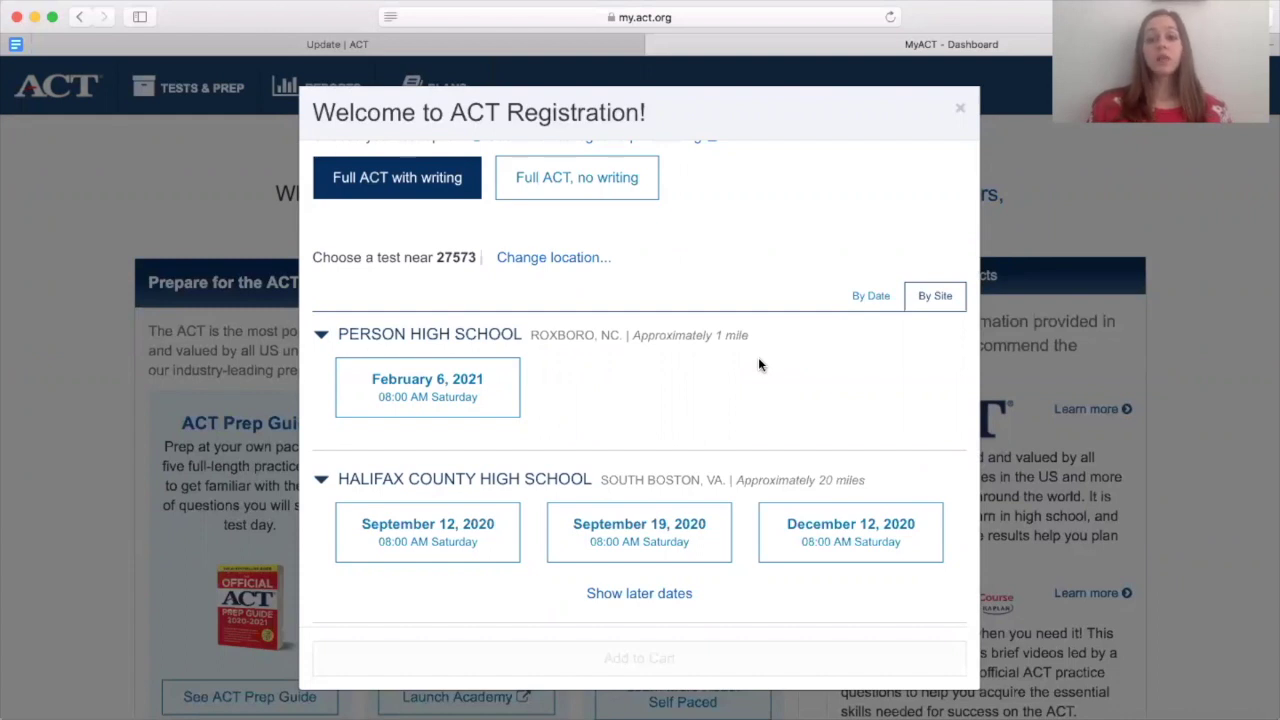
{"action": "scroll", "coordinate": [758, 364], "scroll_direction": "down", "scroll_amount": 1}
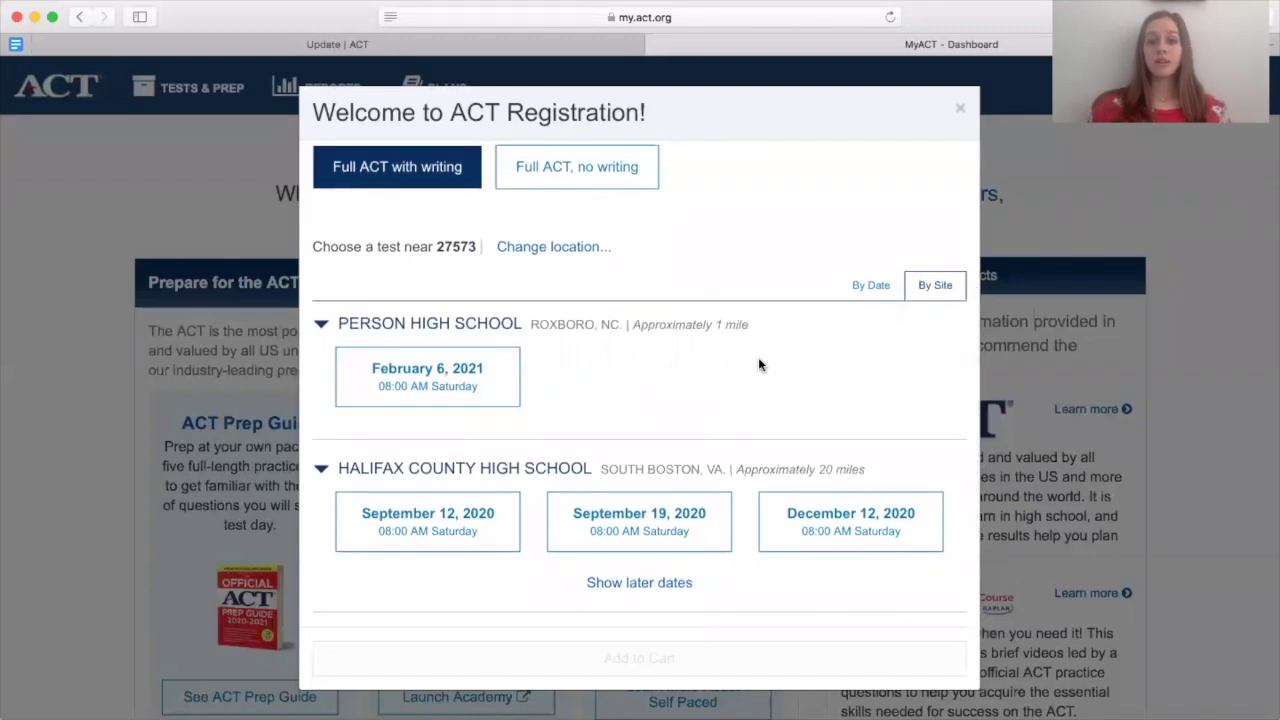
{"action": "scroll", "coordinate": [758, 364], "scroll_direction": "up", "scroll_amount": 1}
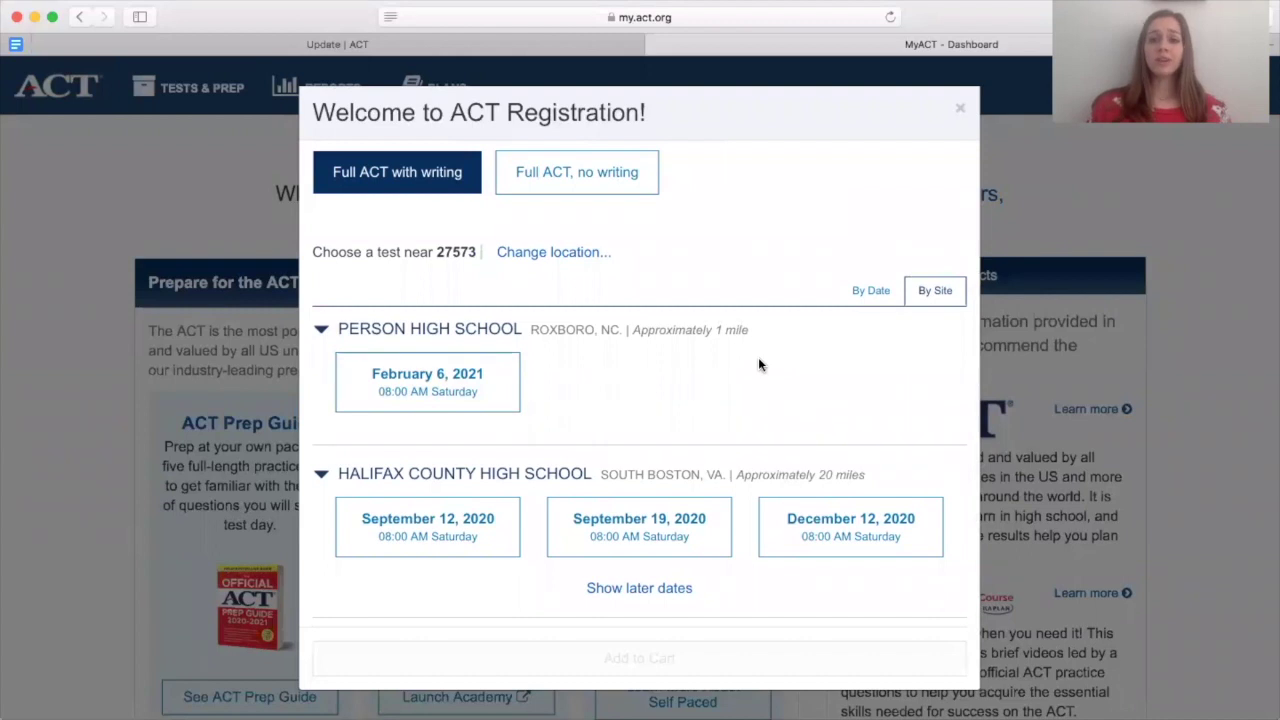
{"action": "scroll", "coordinate": [758, 364], "scroll_direction": "down", "scroll_amount": 3}
{"action": "scroll", "coordinate": [758, 364], "scroll_direction": "down", "scroll_amount": 2}
{"action": "scroll", "coordinate": [758, 364], "scroll_direction": "up", "scroll_amount": 1}
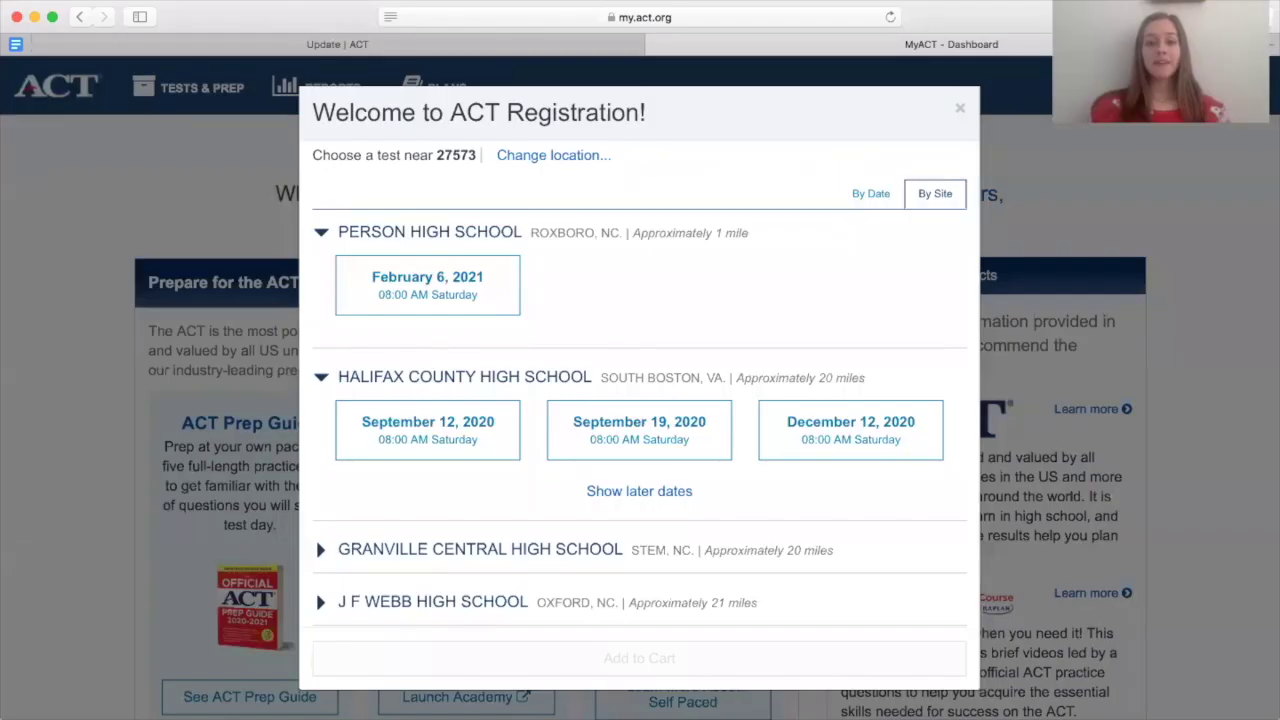
{"action": "scroll", "coordinate": [710, 338], "scroll_direction": "down", "scroll_amount": 4}
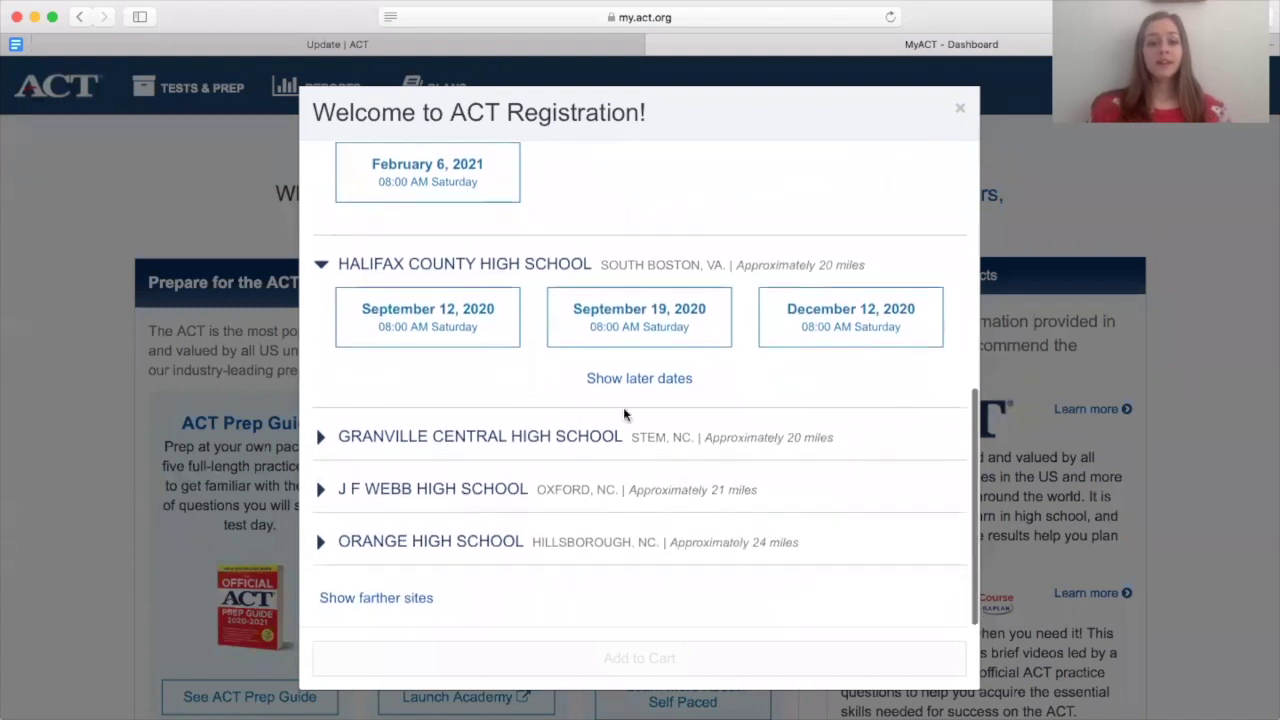
{"action": "scroll", "coordinate": [557, 377], "scroll_direction": "up", "scroll_amount": 3}
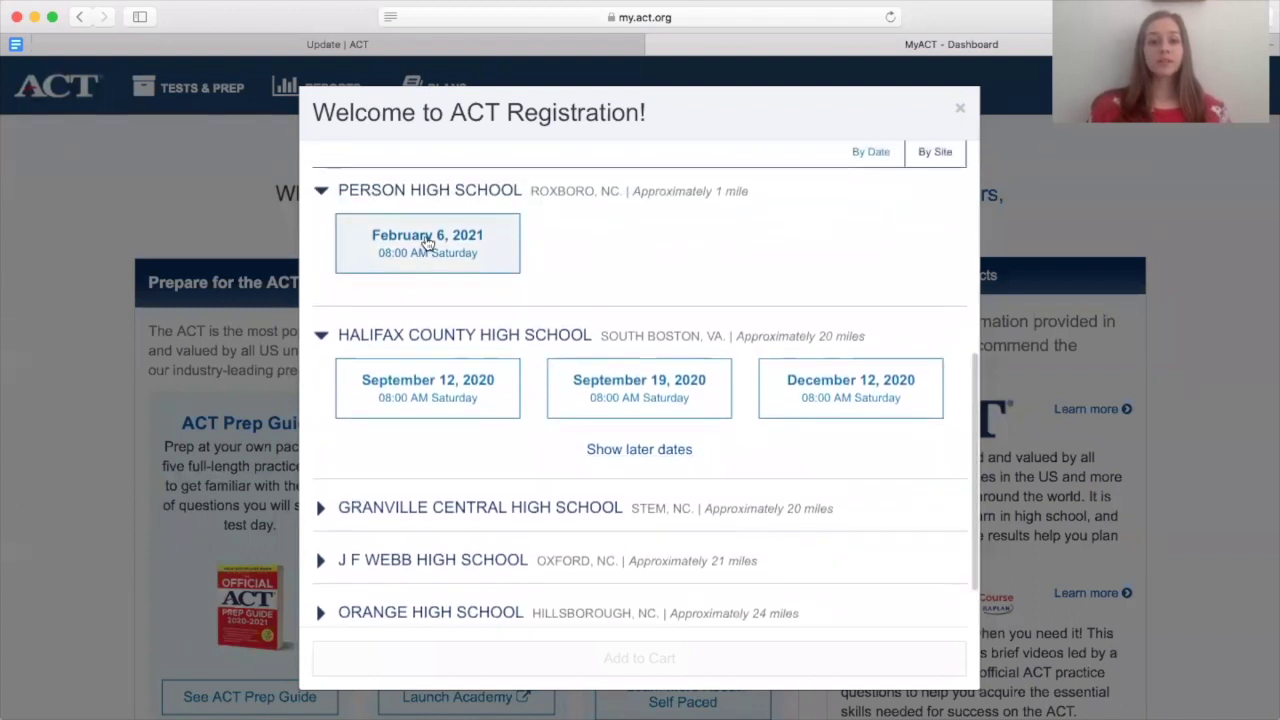
Return to the listing by date, select the September 12, 2020 test at Halifax County High School, and add it to the cart
{"action": "scroll", "coordinate": [423, 245], "scroll_direction": "up", "scroll_amount": 7}
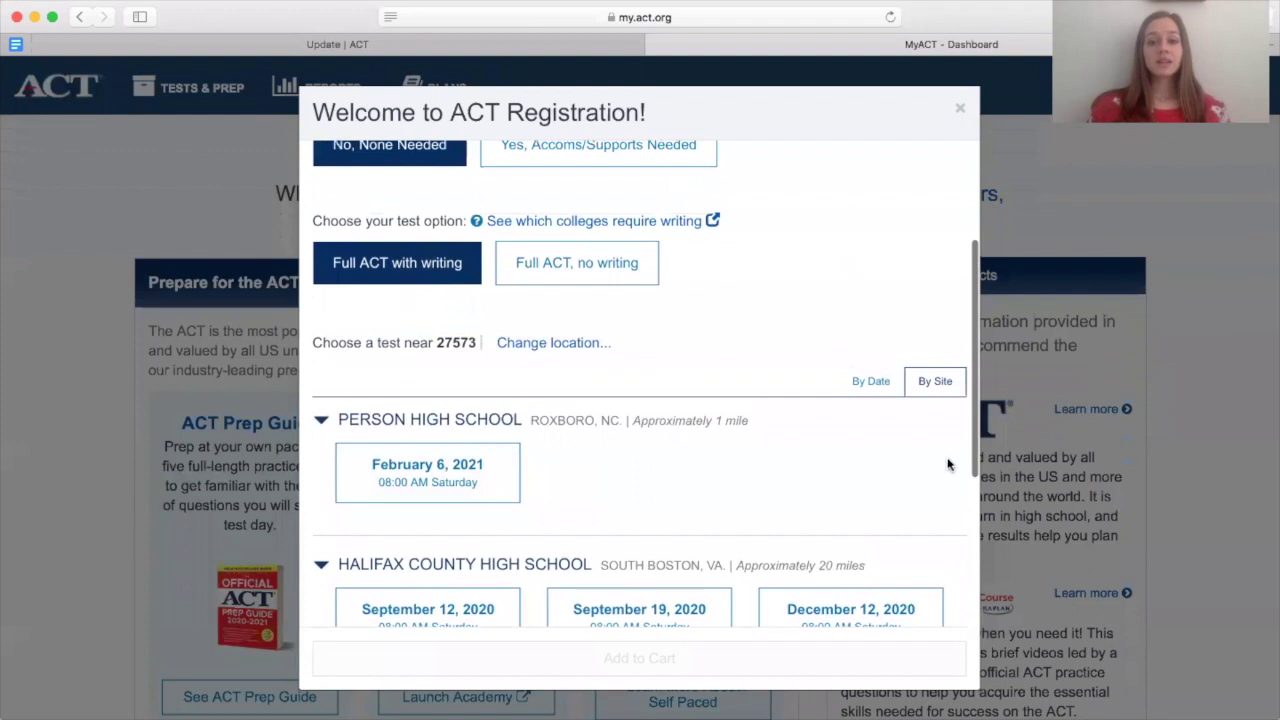
{"action": "left_click", "coordinate": [876, 383]}
{"action": "scroll", "coordinate": [677, 429], "scroll_direction": "down", "scroll_amount": 1}
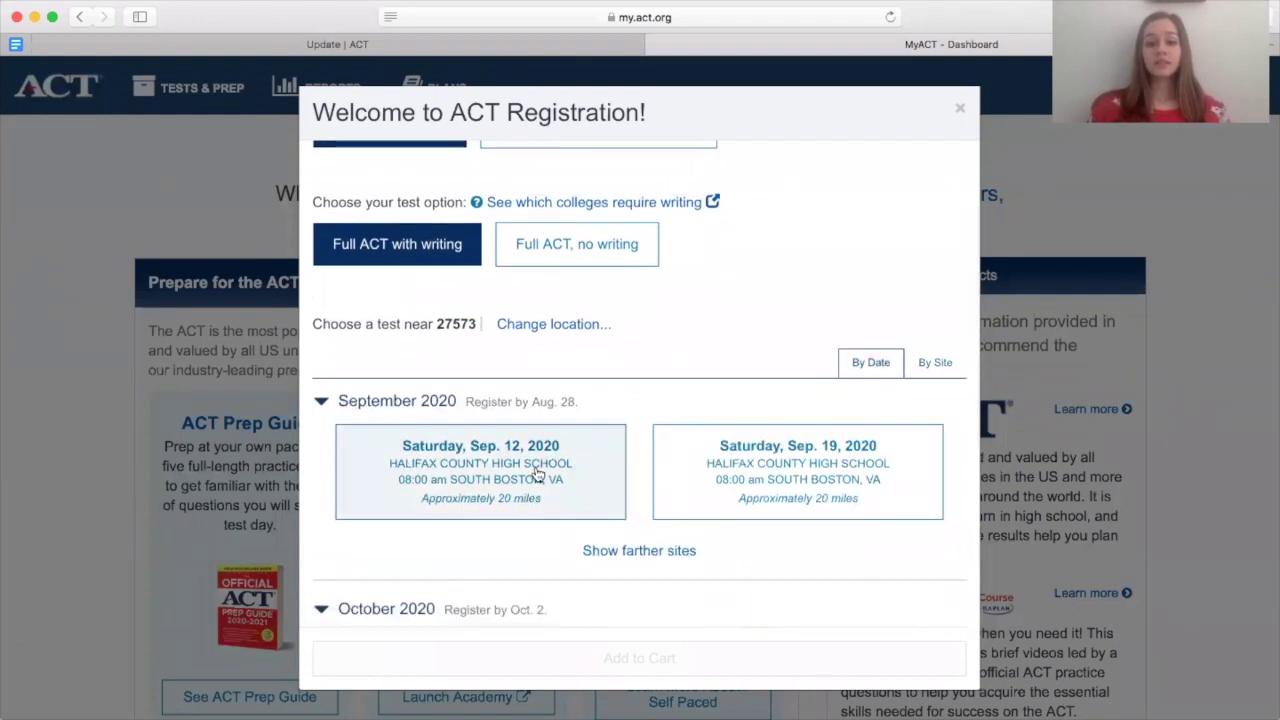
{"action": "left_click", "coordinate": [477, 452]}
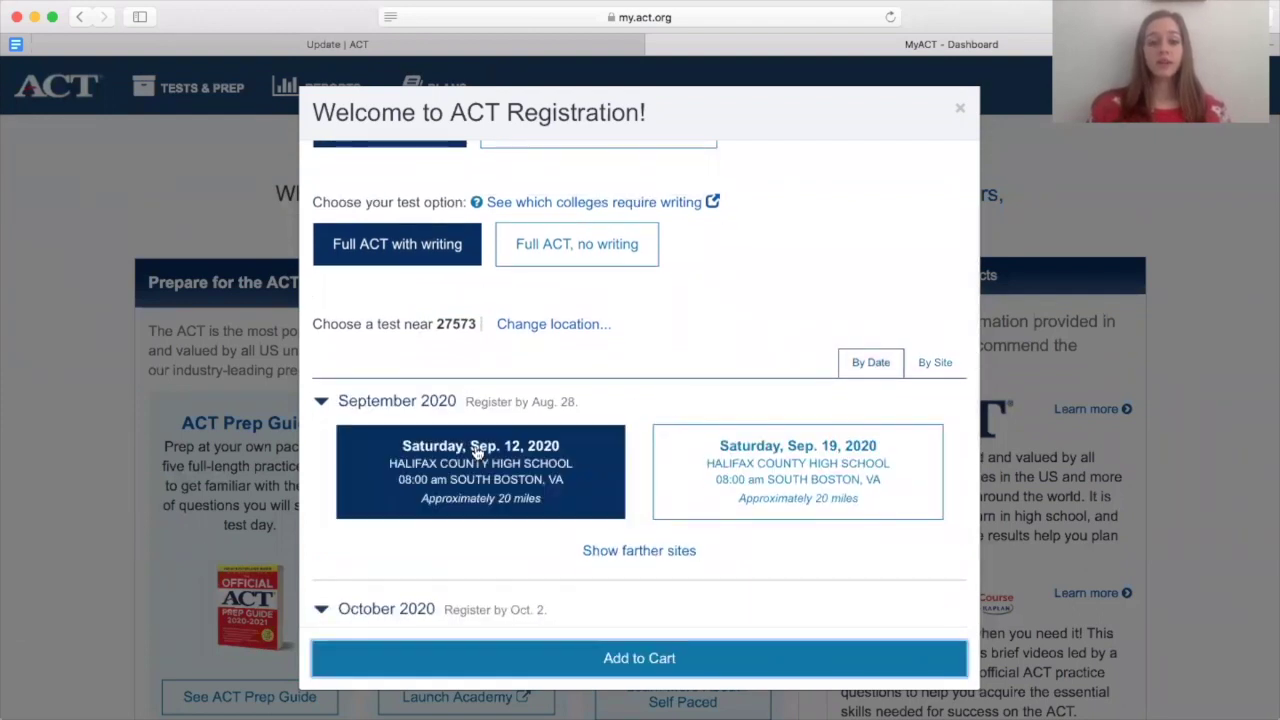
{"action": "scroll", "coordinate": [598, 545], "scroll_direction": "down", "scroll_amount": 7}
{"action": "left_click", "coordinate": [586, 658]}
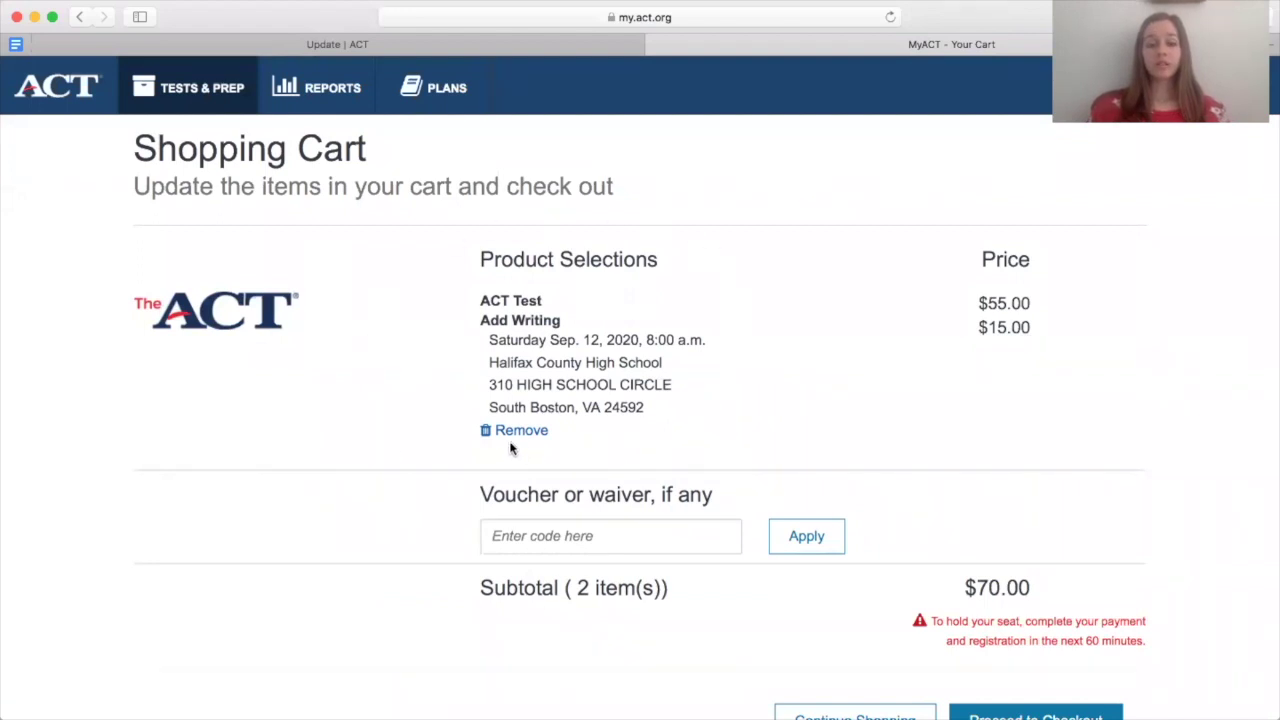
Review the cart's test selection, writing option, date, site, prices, subtotal and seat-hold notice
{"action": "left_click_drag", "start_coordinate": [479, 300], "coordinate": [546, 301]}
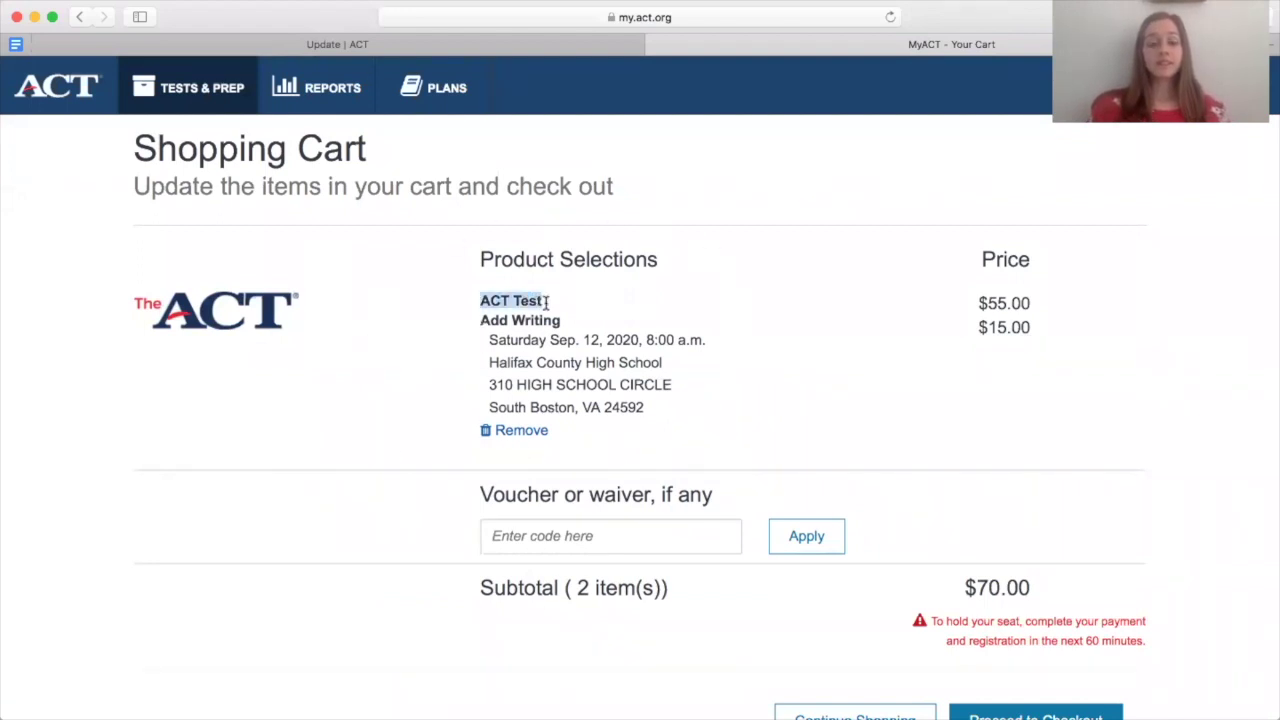
{"action": "double_click", "coordinate": [528, 320]}
{"action": "left_click", "coordinate": [549, 339]}
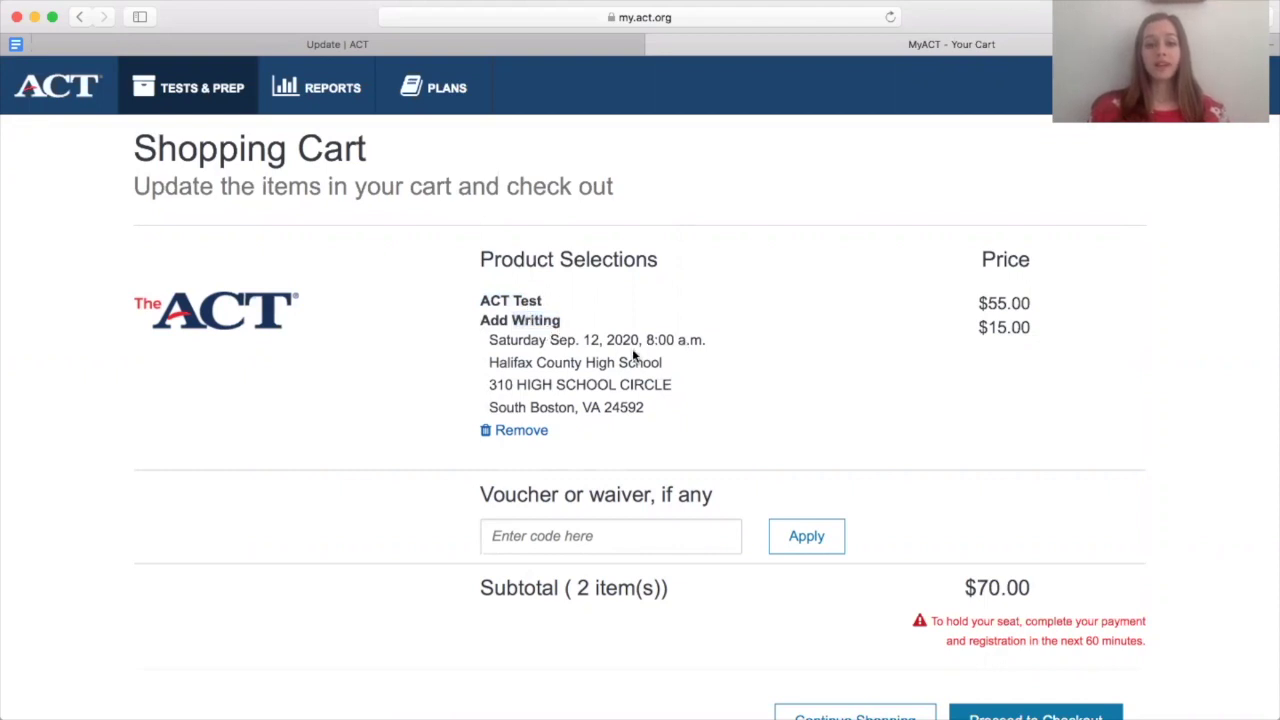
{"action": "left_click_drag", "start_coordinate": [488, 362], "coordinate": [665, 363]}
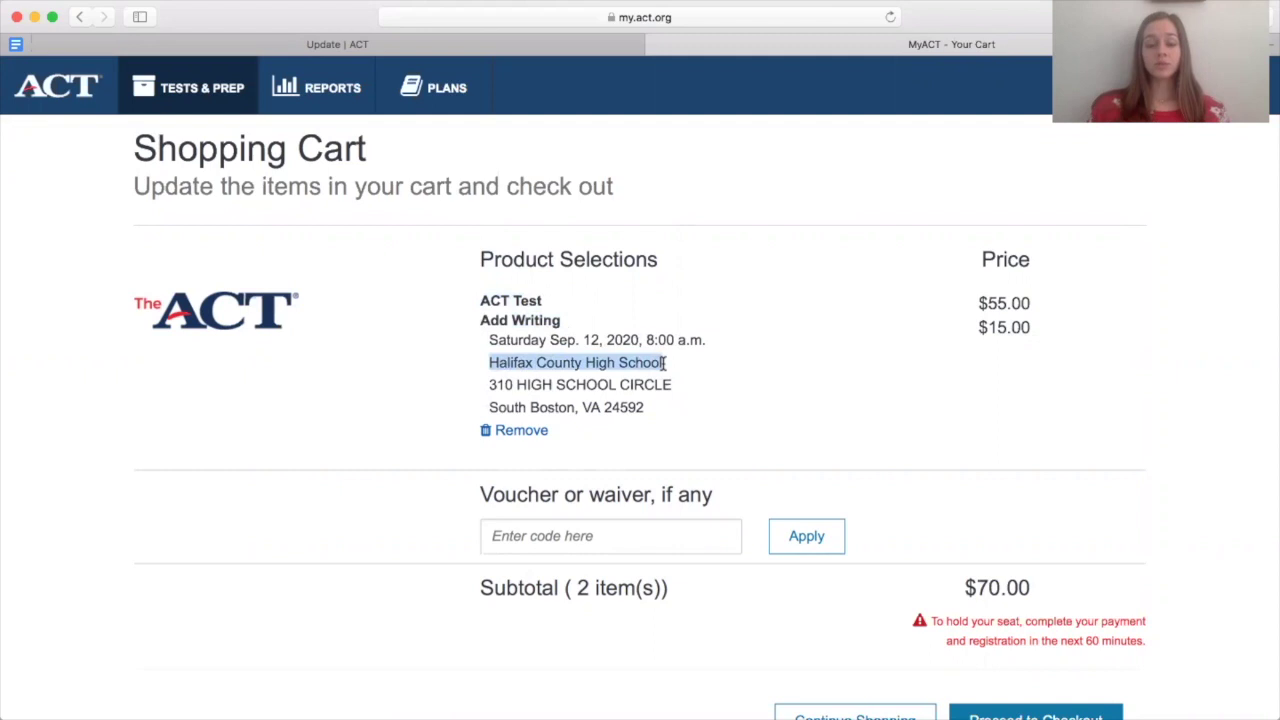
{"action": "double_click", "coordinate": [507, 340]}
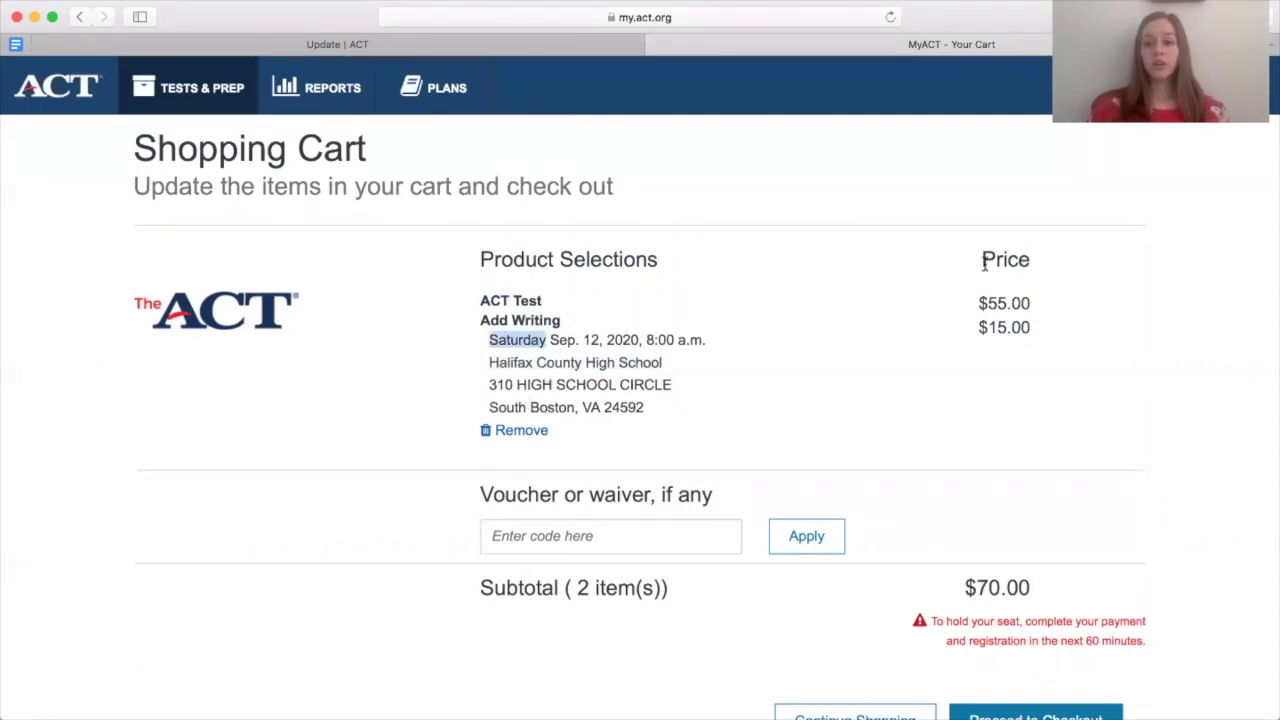
{"action": "scroll", "coordinate": [991, 362], "scroll_direction": "down", "scroll_amount": 3}
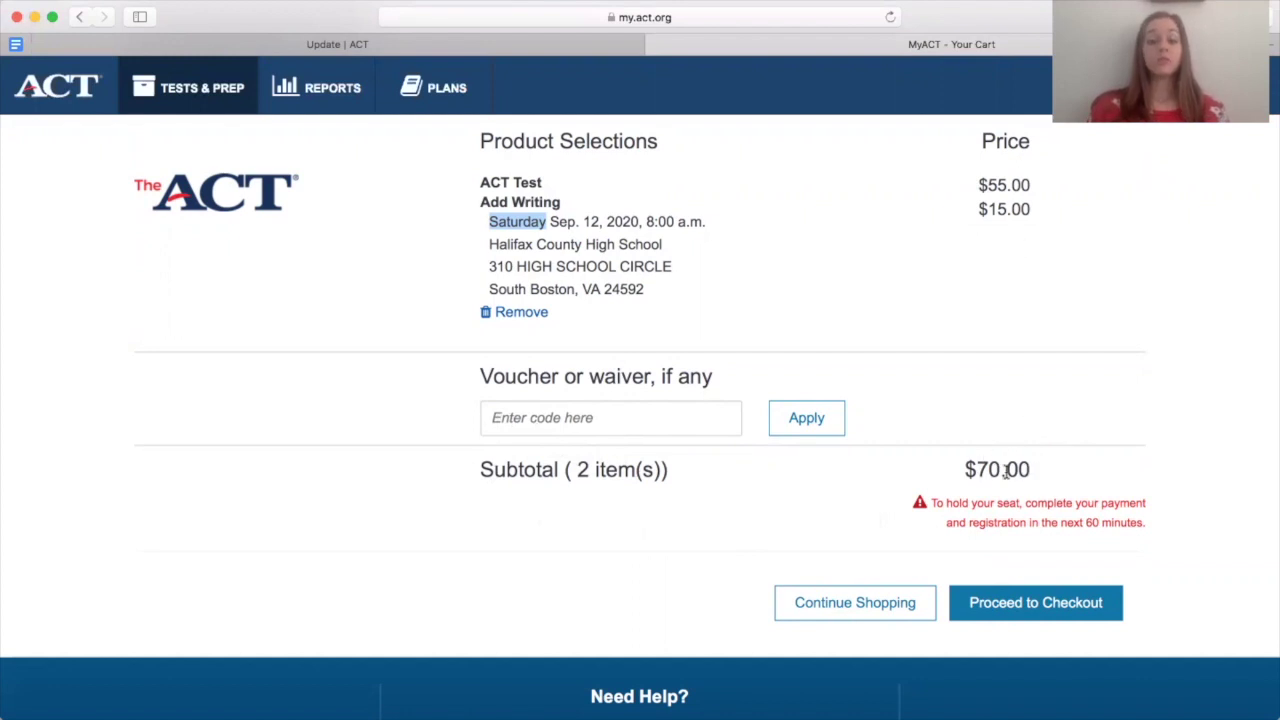
{"action": "scroll", "coordinate": [1005, 473], "scroll_direction": "down", "scroll_amount": 1}
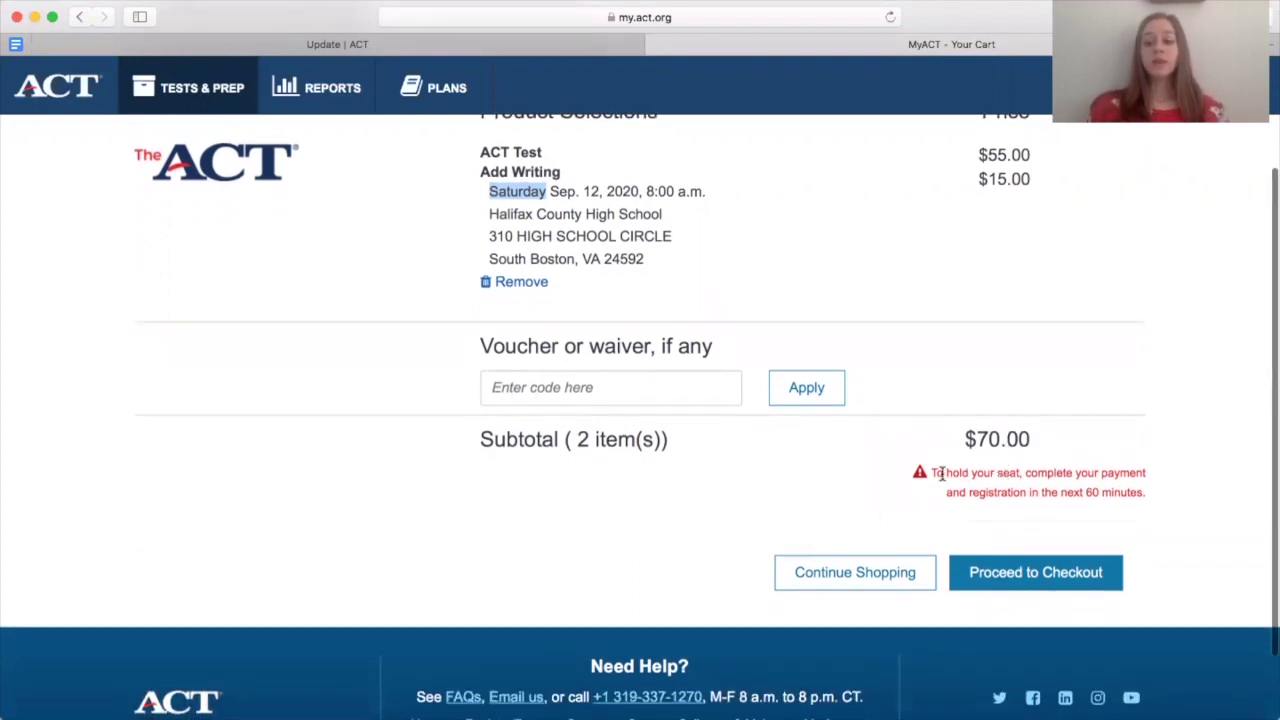
{"action": "left_click_drag", "start_coordinate": [941, 474], "coordinate": [1160, 483]}
{"action": "left_click", "coordinate": [1162, 496]}
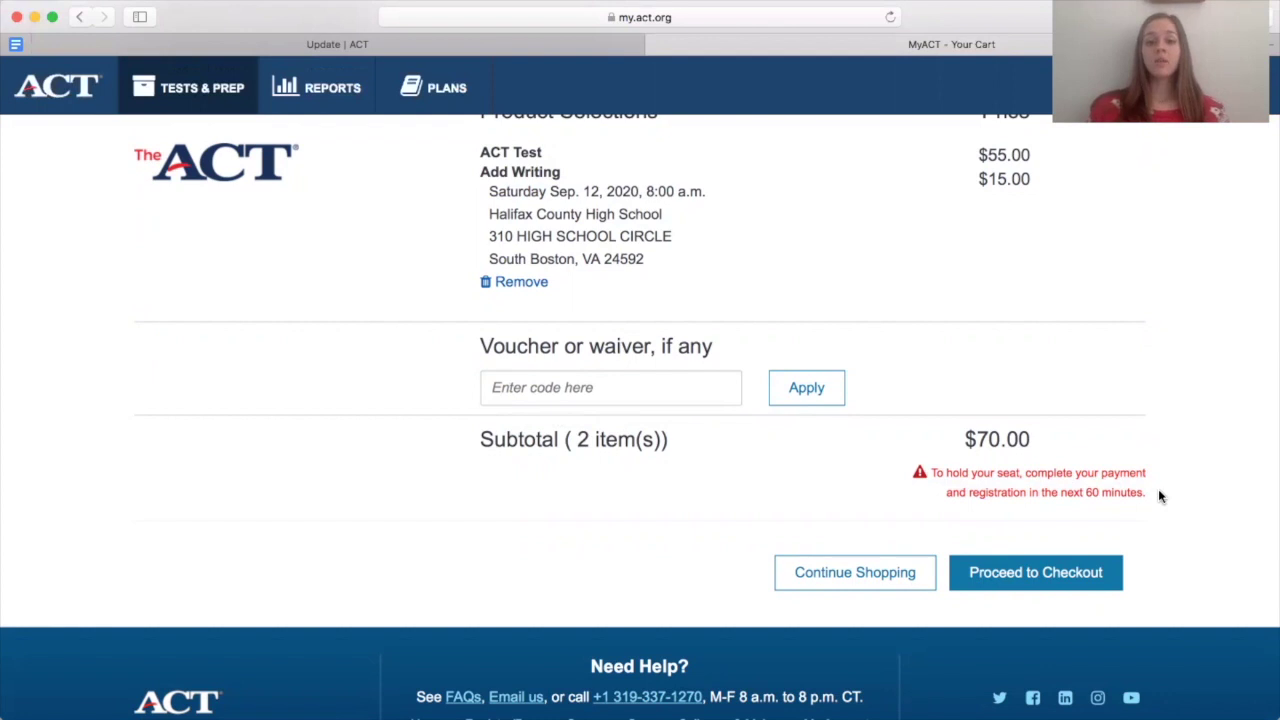
Proceed to checkout with the ACT test and writing in the cart
{"action": "scroll", "coordinate": [1159, 492], "scroll_direction": "up", "scroll_amount": 3}
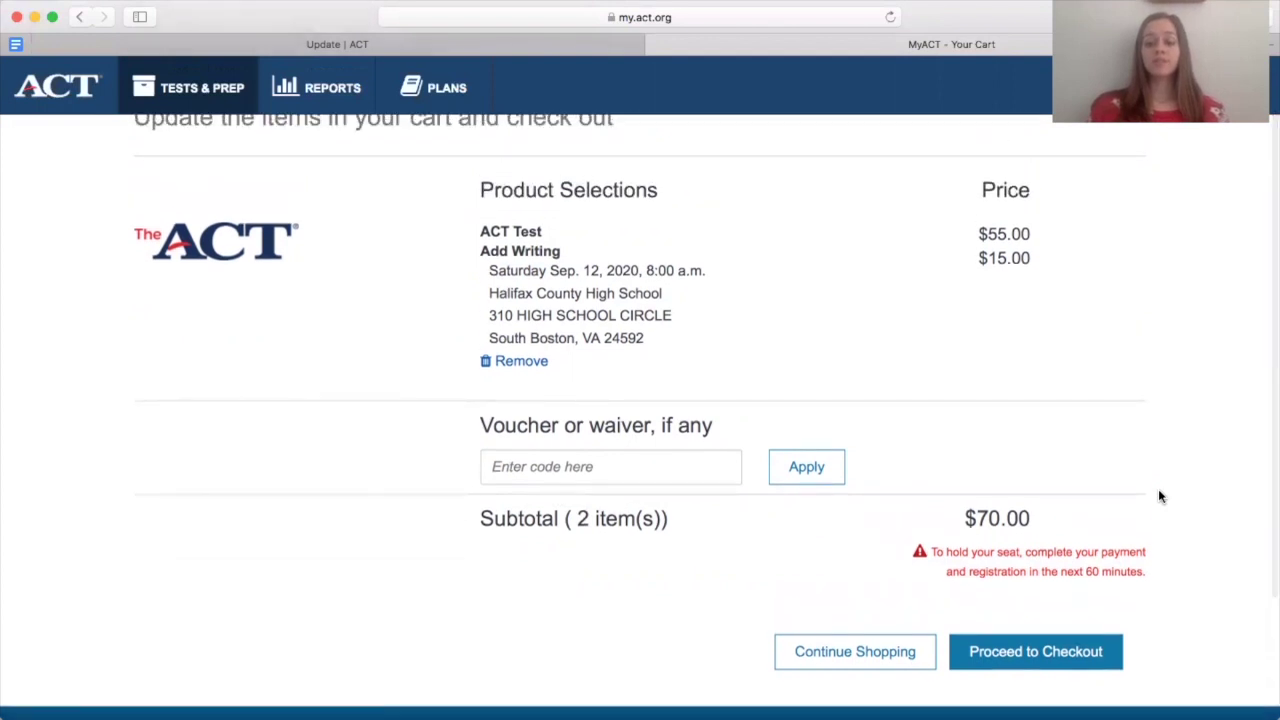
{"action": "left_click", "coordinate": [1016, 655]}
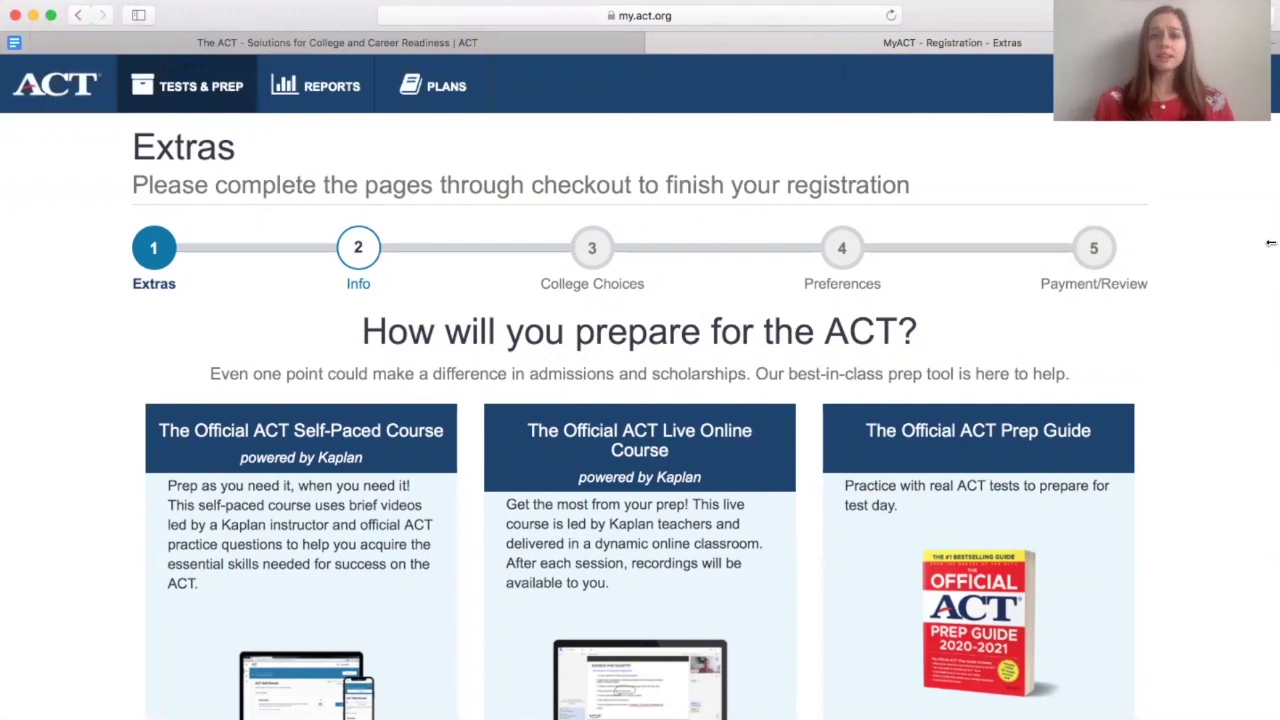
Examine the Extras page's checkout stages and the prices of the self-paced course, live online course and prep guide
{"action": "scroll", "coordinate": [1271, 242], "scroll_direction": "down", "scroll_amount": 3}
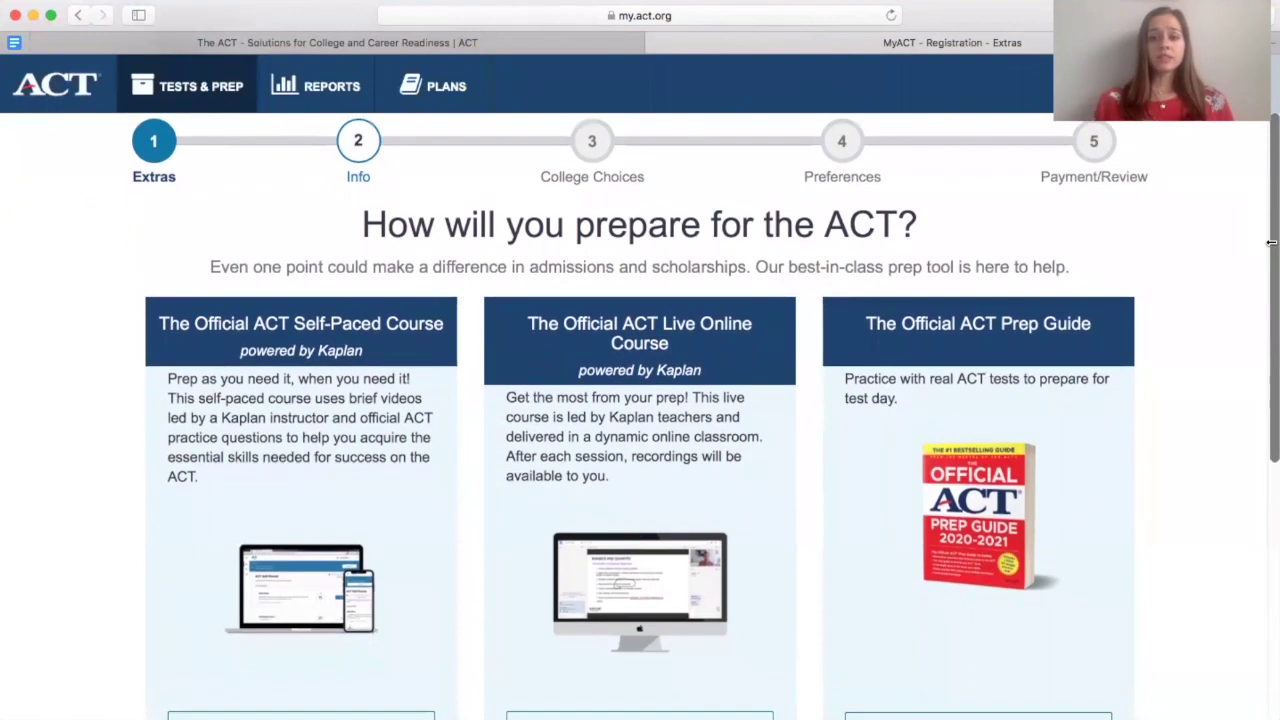
{"action": "scroll", "coordinate": [1271, 242], "scroll_direction": "down", "scroll_amount": 3}
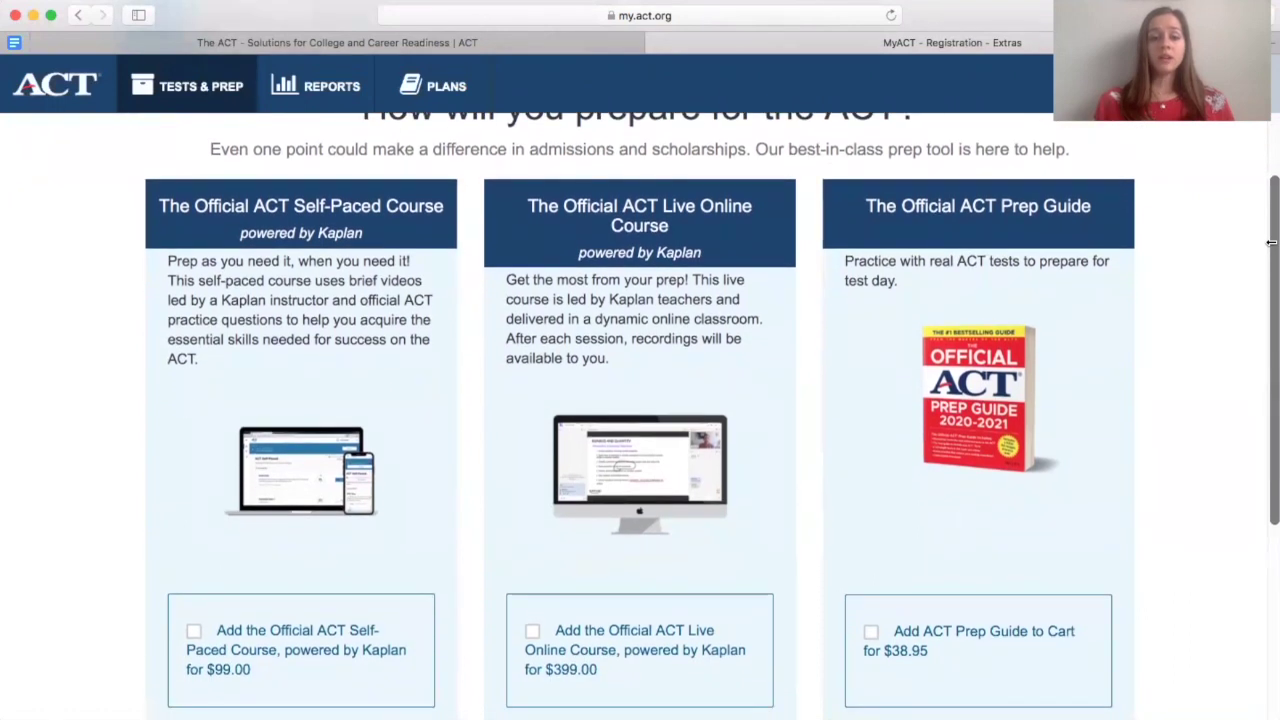
{"action": "scroll", "coordinate": [1271, 242], "scroll_direction": "down", "scroll_amount": 1}
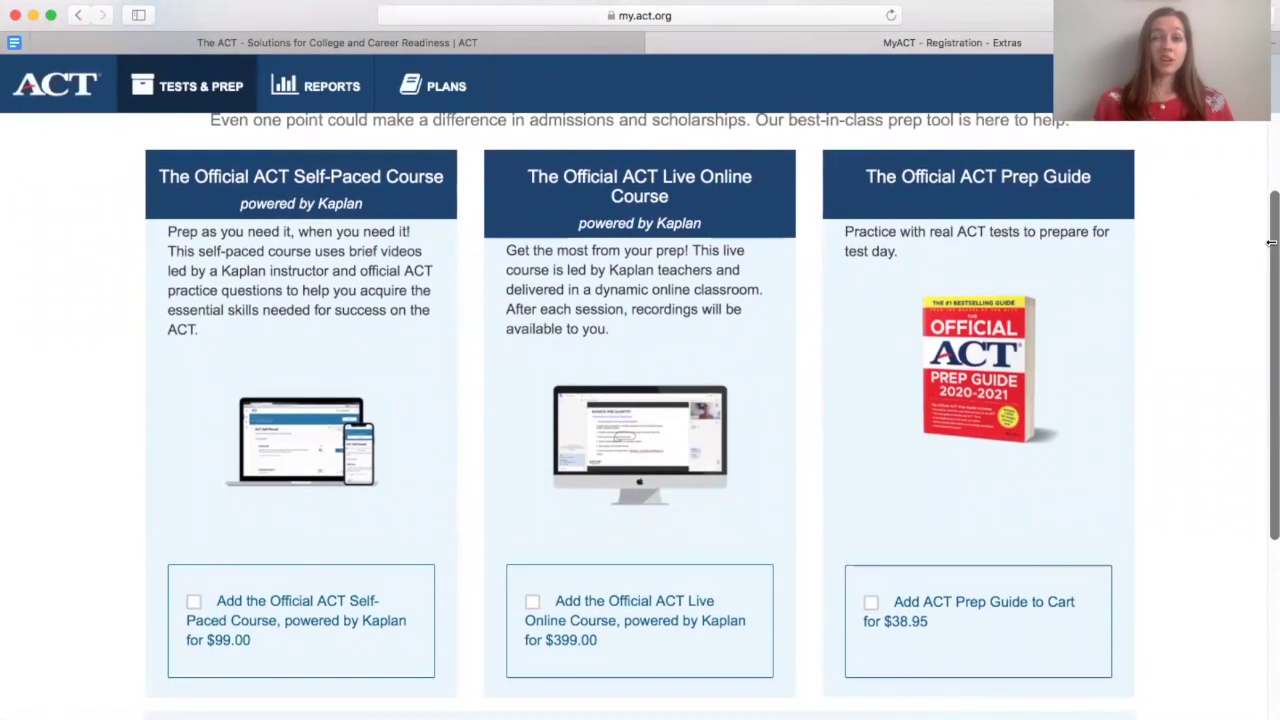
{"action": "scroll", "coordinate": [1271, 242], "scroll_direction": "up", "scroll_amount": 4}
{"action": "scroll", "coordinate": [1271, 242], "scroll_direction": "up", "scroll_amount": 2}
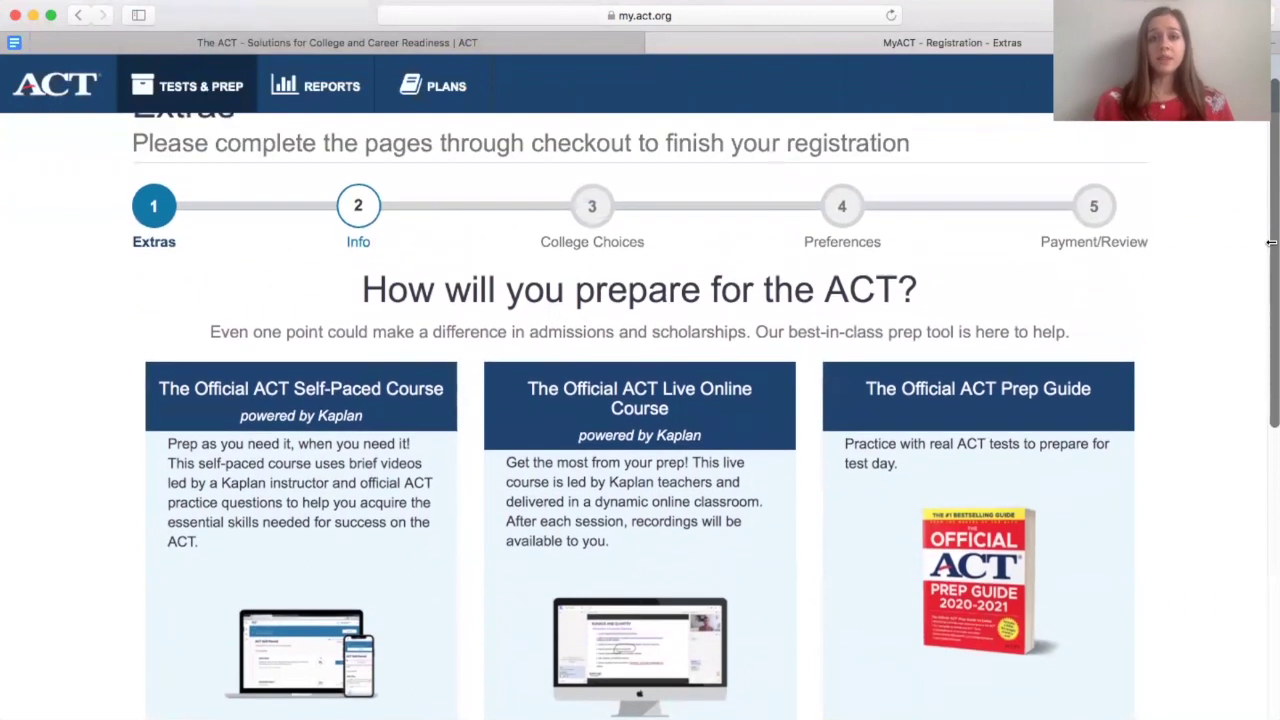
{"action": "scroll", "coordinate": [1271, 242], "scroll_direction": "up", "scroll_amount": 2}
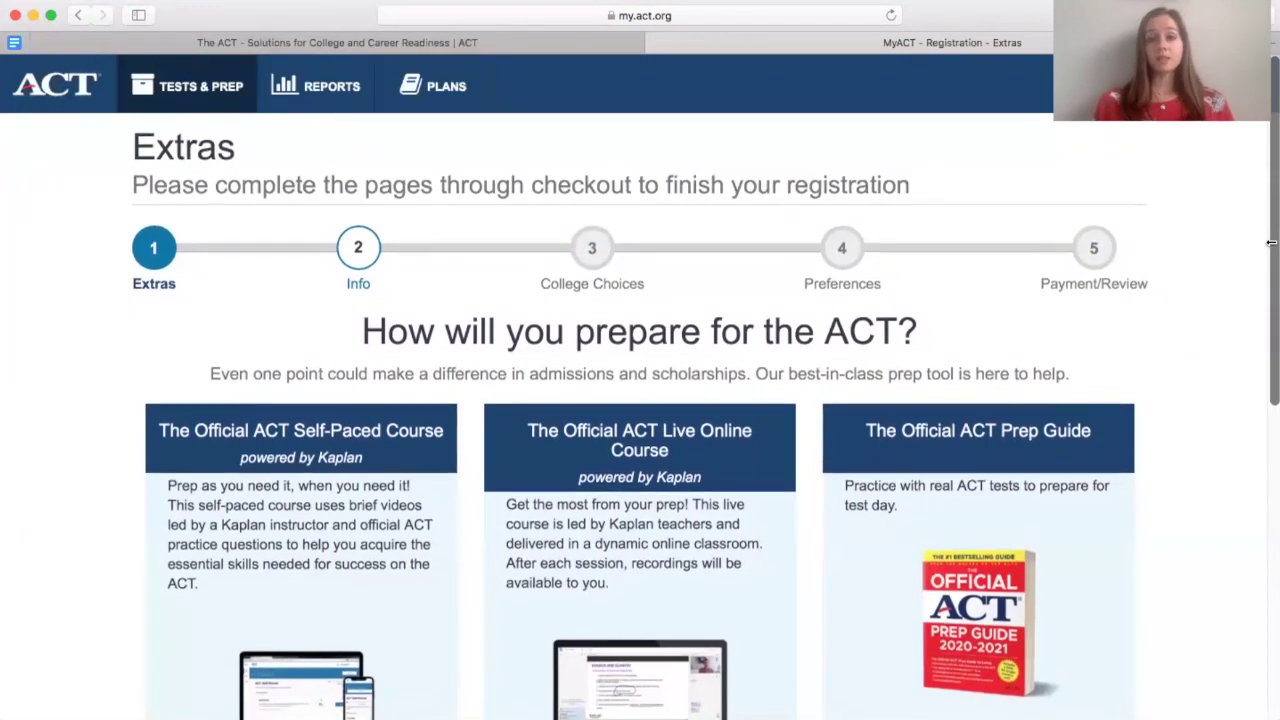
{"action": "scroll", "coordinate": [1271, 242], "scroll_direction": "down", "scroll_amount": 1}
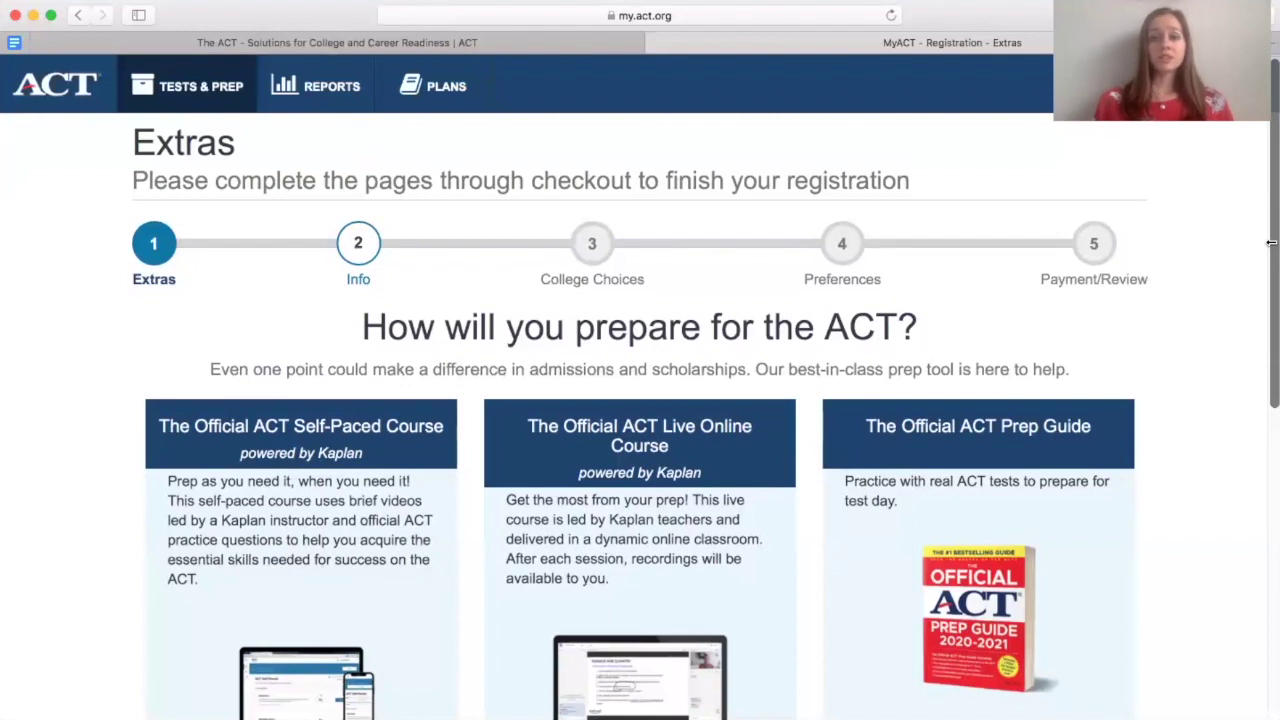
{"action": "scroll", "coordinate": [1271, 242], "scroll_direction": "up", "scroll_amount": 1}
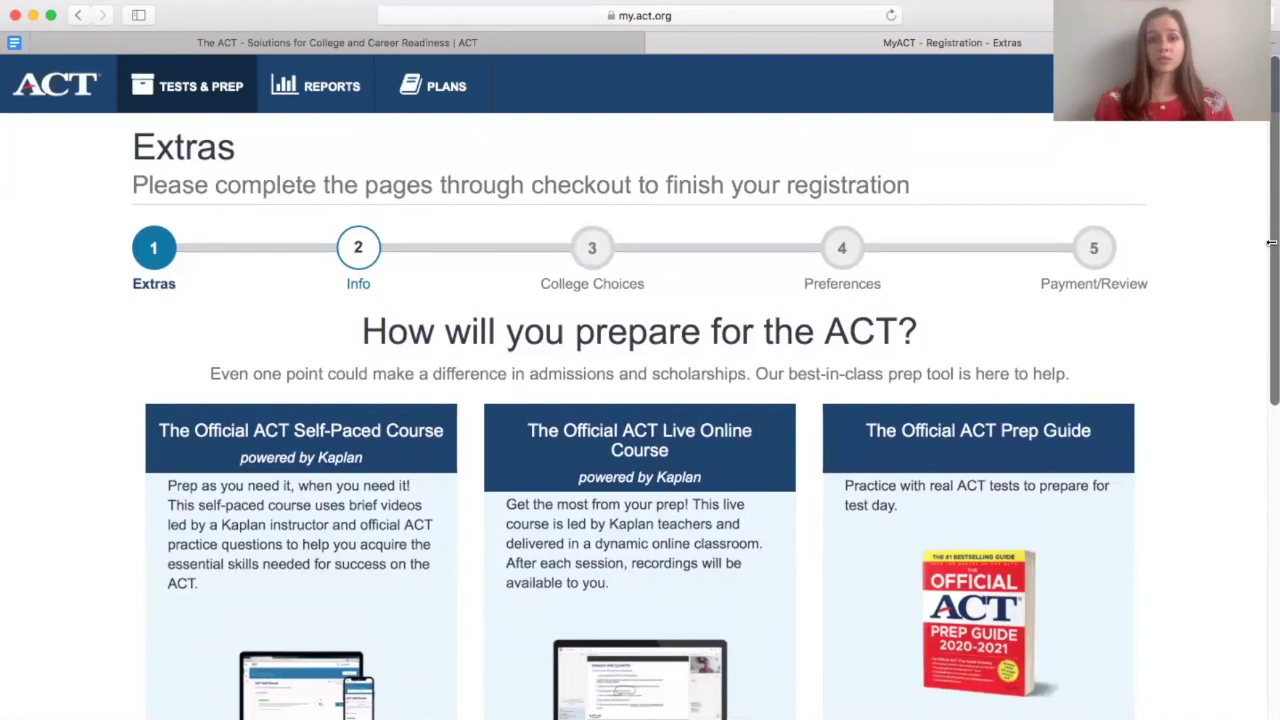
Save the Extras page without adding any prep product and continue to the demographic information
{"action": "scroll", "coordinate": [1271, 242], "scroll_direction": "down", "scroll_amount": 4}
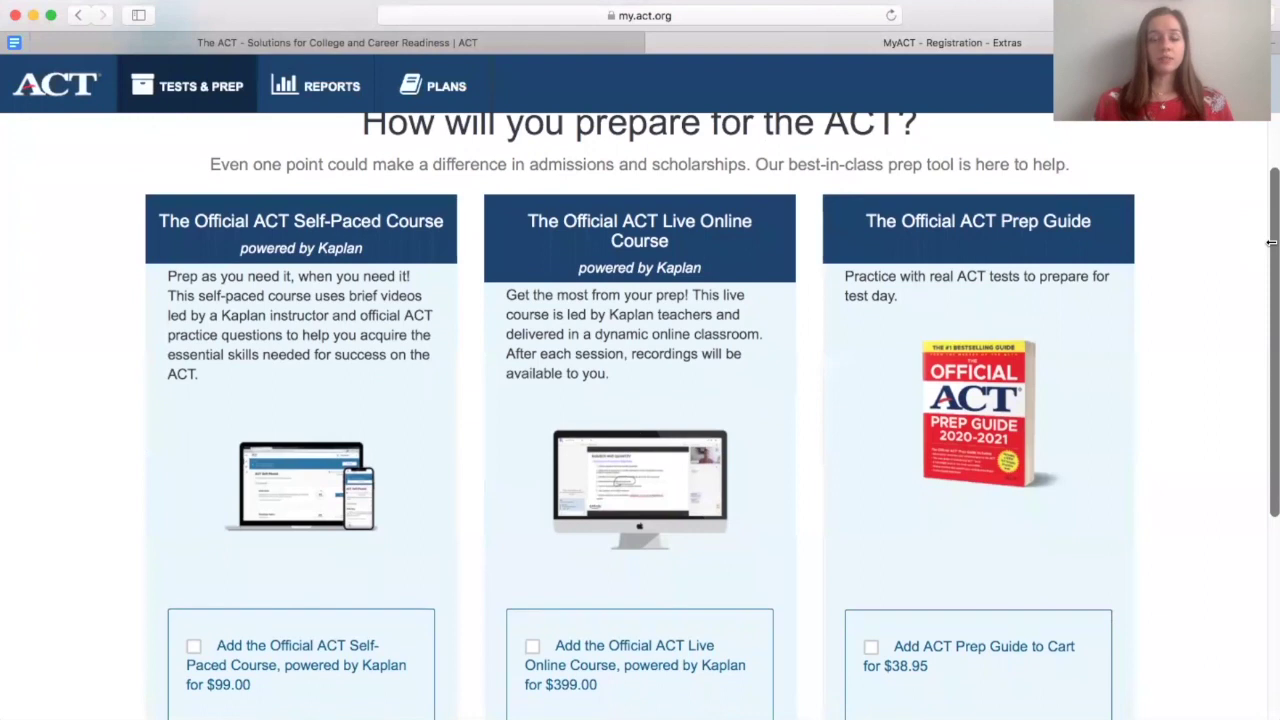
{"action": "scroll", "coordinate": [1271, 242], "scroll_direction": "down", "scroll_amount": 2}
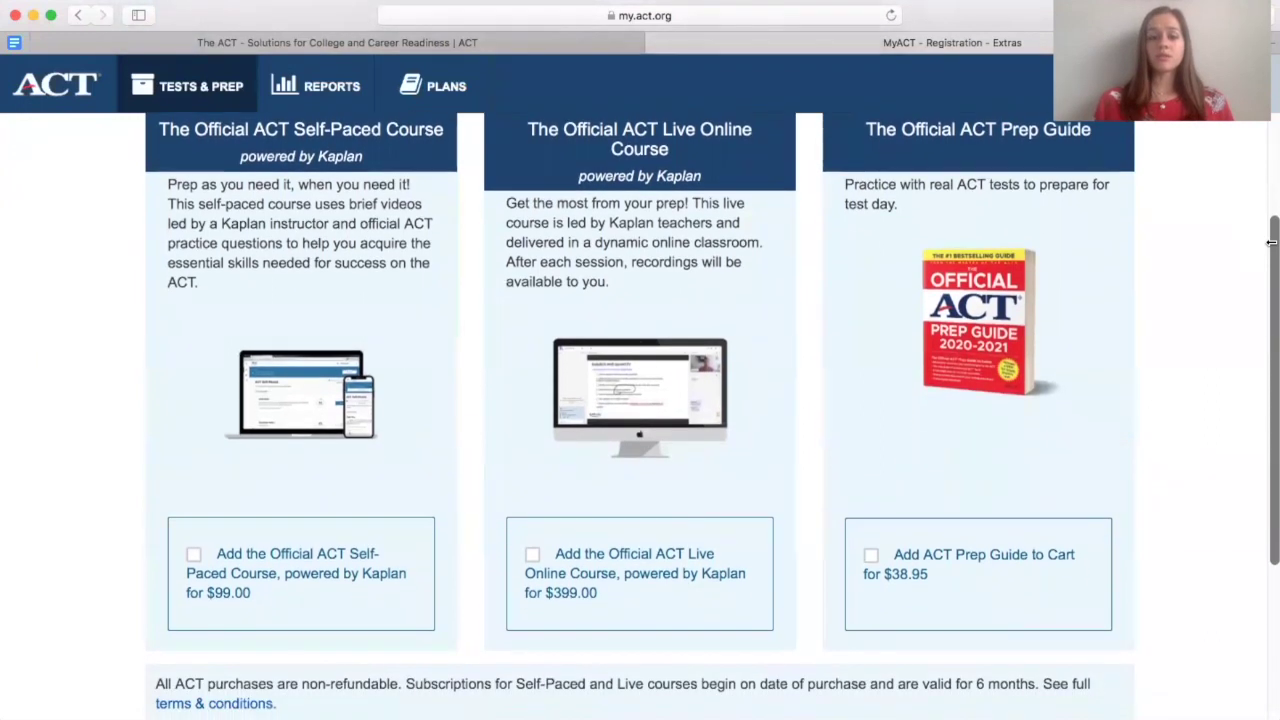
{"action": "scroll", "coordinate": [1271, 242], "scroll_direction": "down", "scroll_amount": 2}
{"action": "scroll", "coordinate": [1271, 242], "scroll_direction": "down", "scroll_amount": 1}
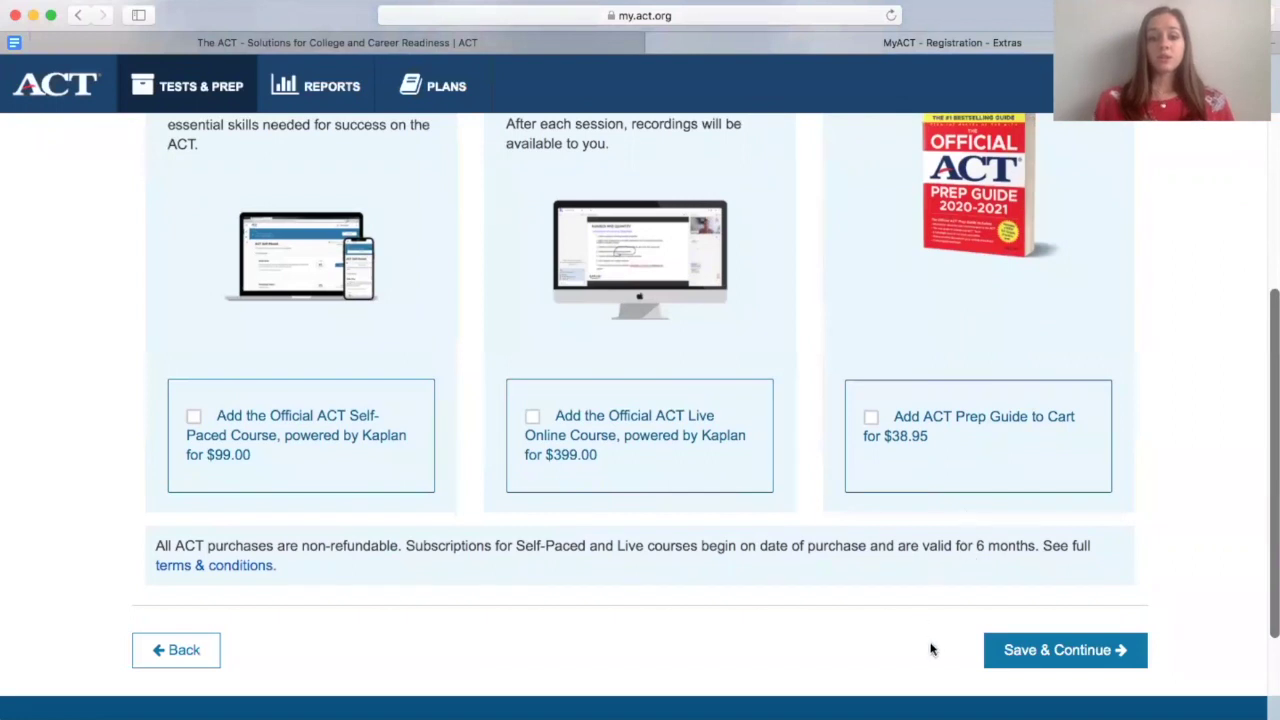
{"action": "left_click", "coordinate": [1013, 651]}
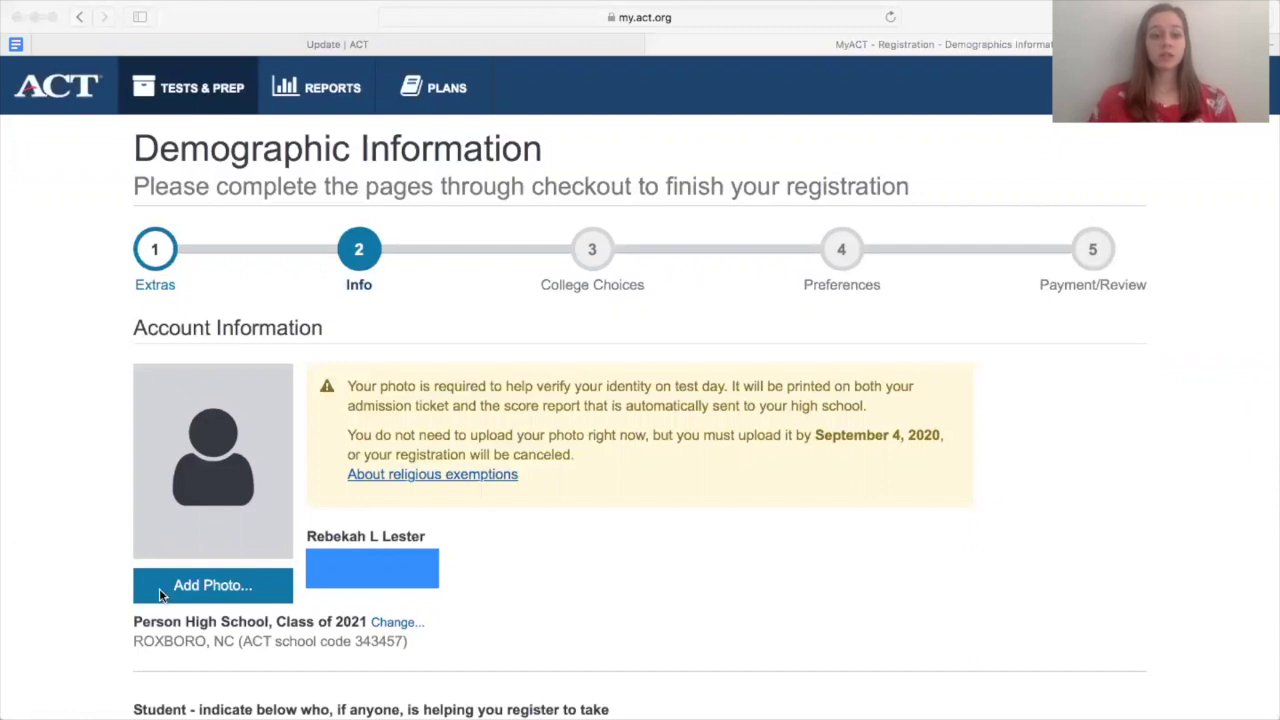
Upload Screen Shot 2020-06-28 at 11.14.41 AM.png from the Desktop as the identification photo and accept the photo terms
{"action": "left_click", "coordinate": [210, 585]}
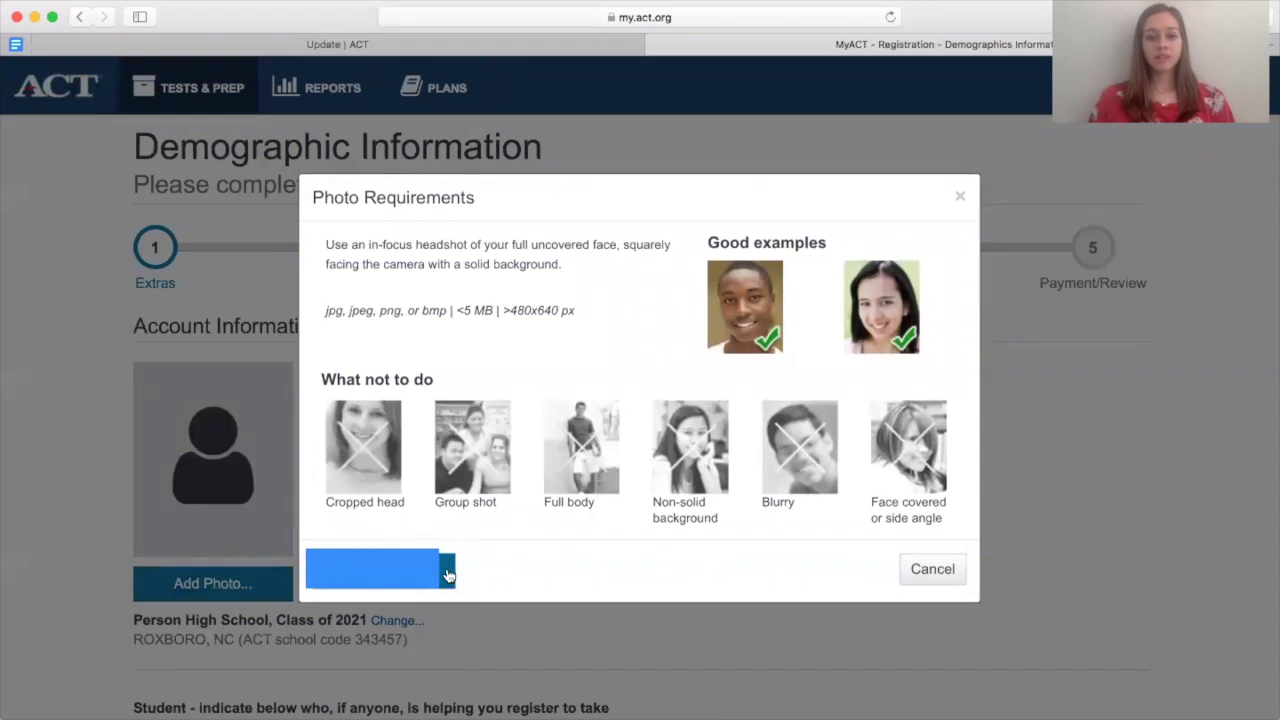
{"action": "left_click", "coordinate": [448, 575]}
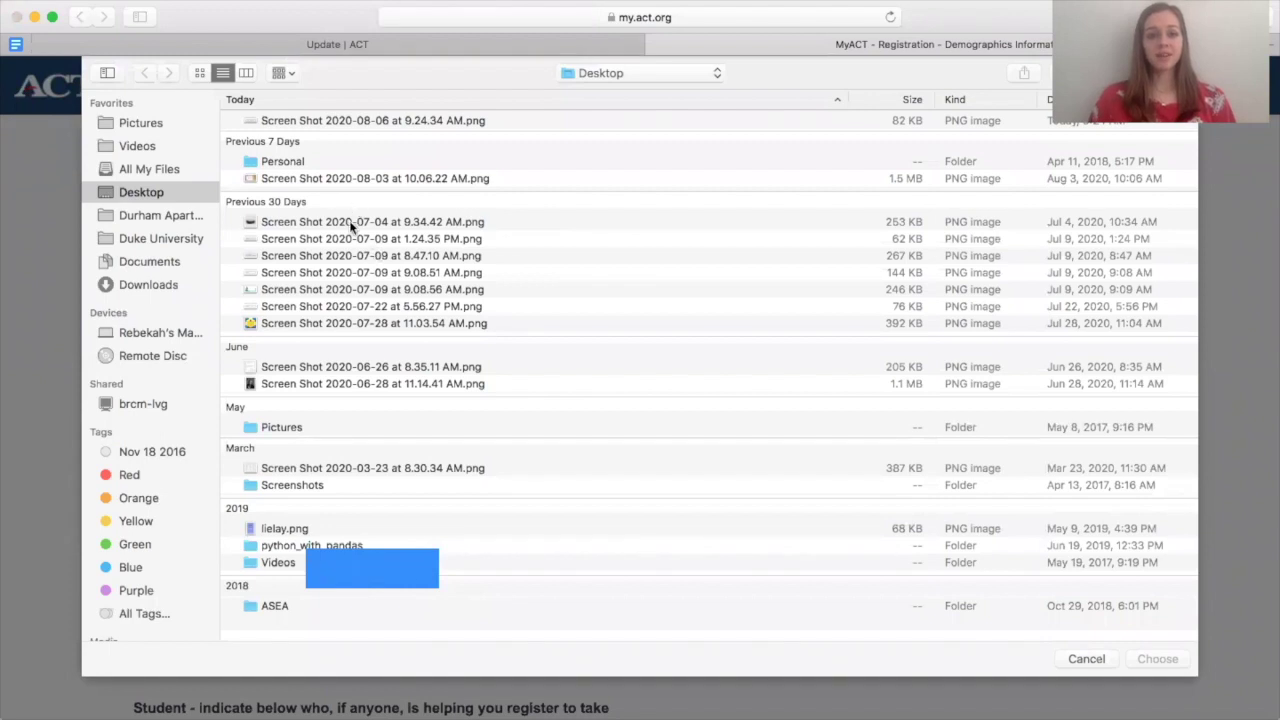
{"action": "double_click", "coordinate": [321, 383]}
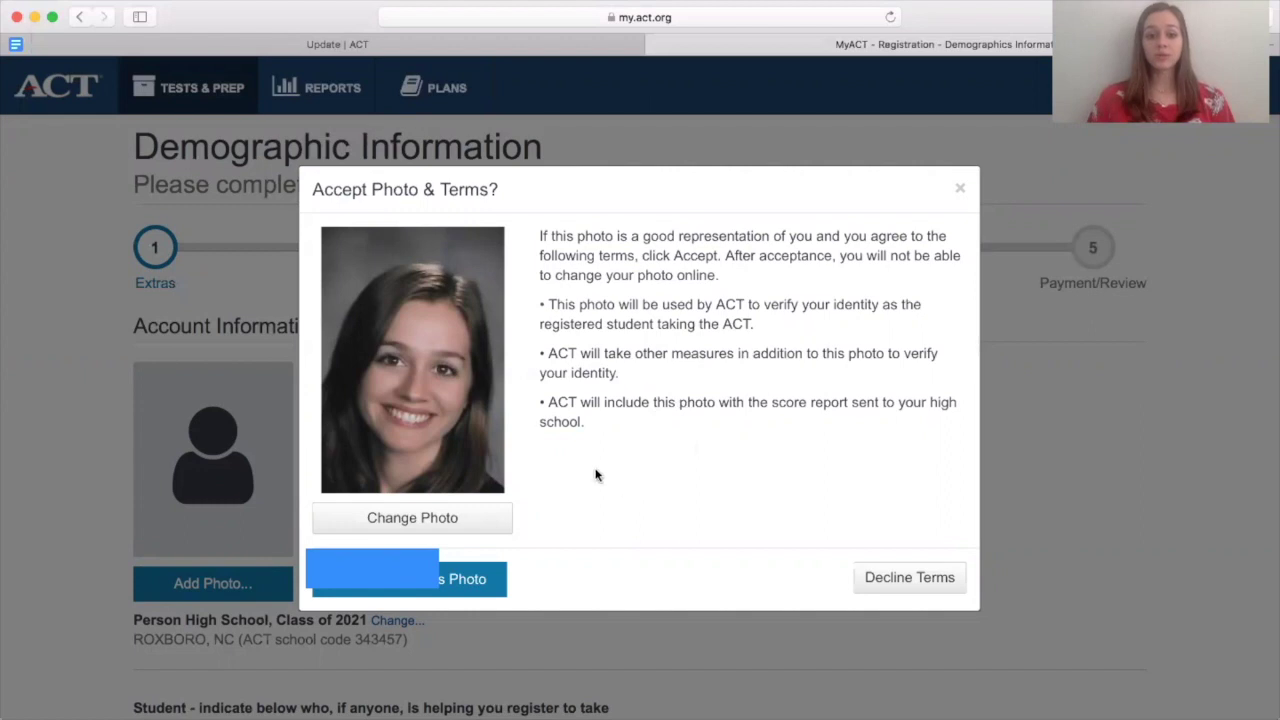
{"action": "left_click", "coordinate": [487, 585]}
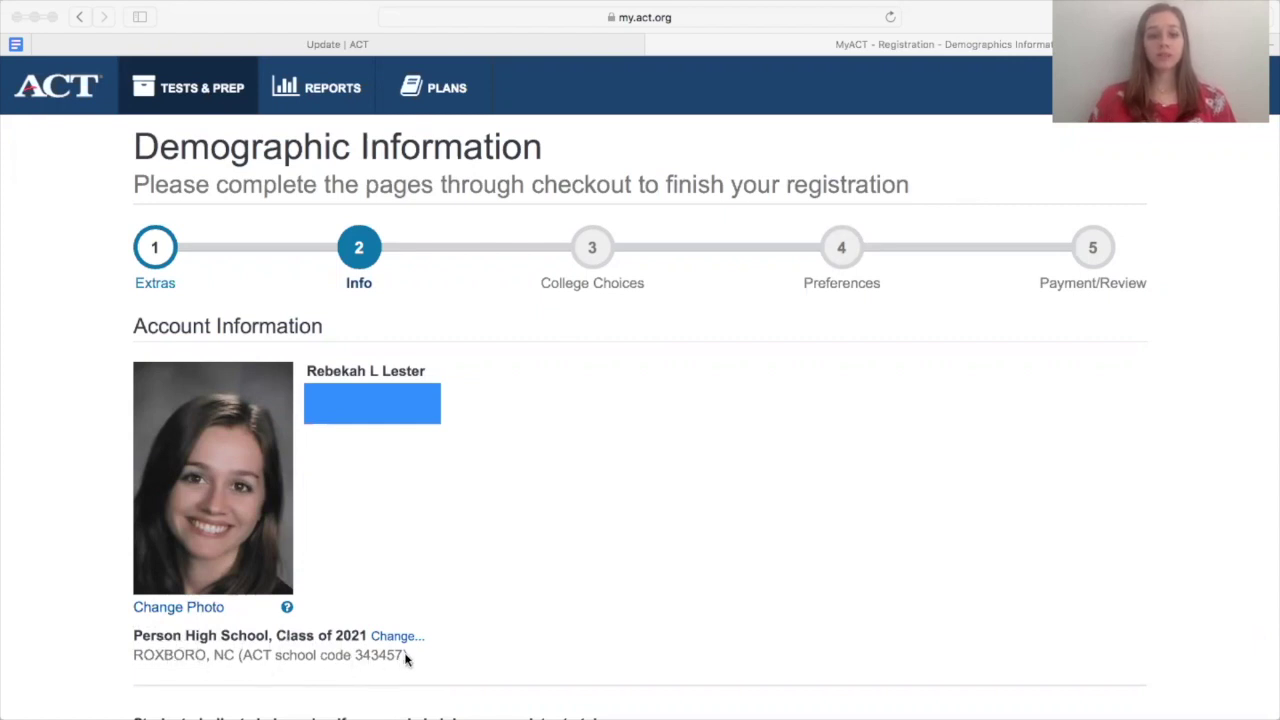
Indicate that a counselor, teacher or other school staff member is helping with the registration
{"action": "scroll", "coordinate": [405, 657], "scroll_direction": "down", "scroll_amount": 5}
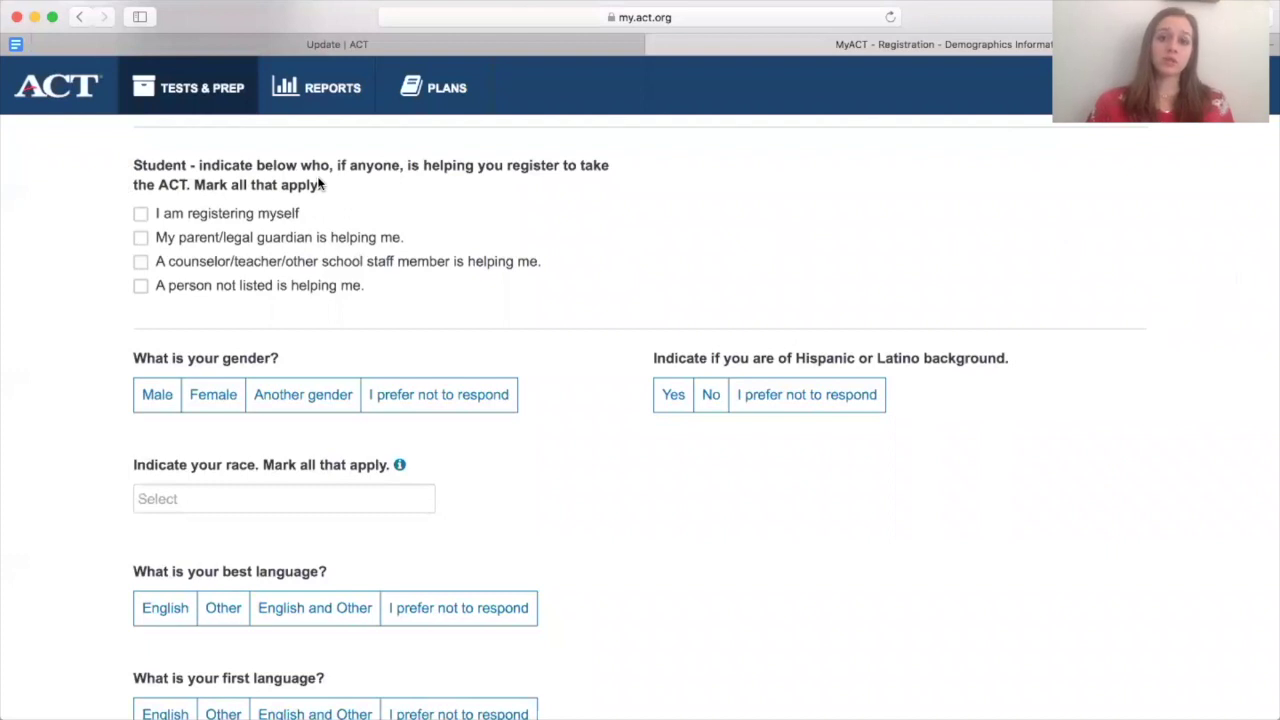
{"action": "left_click", "coordinate": [141, 262]}
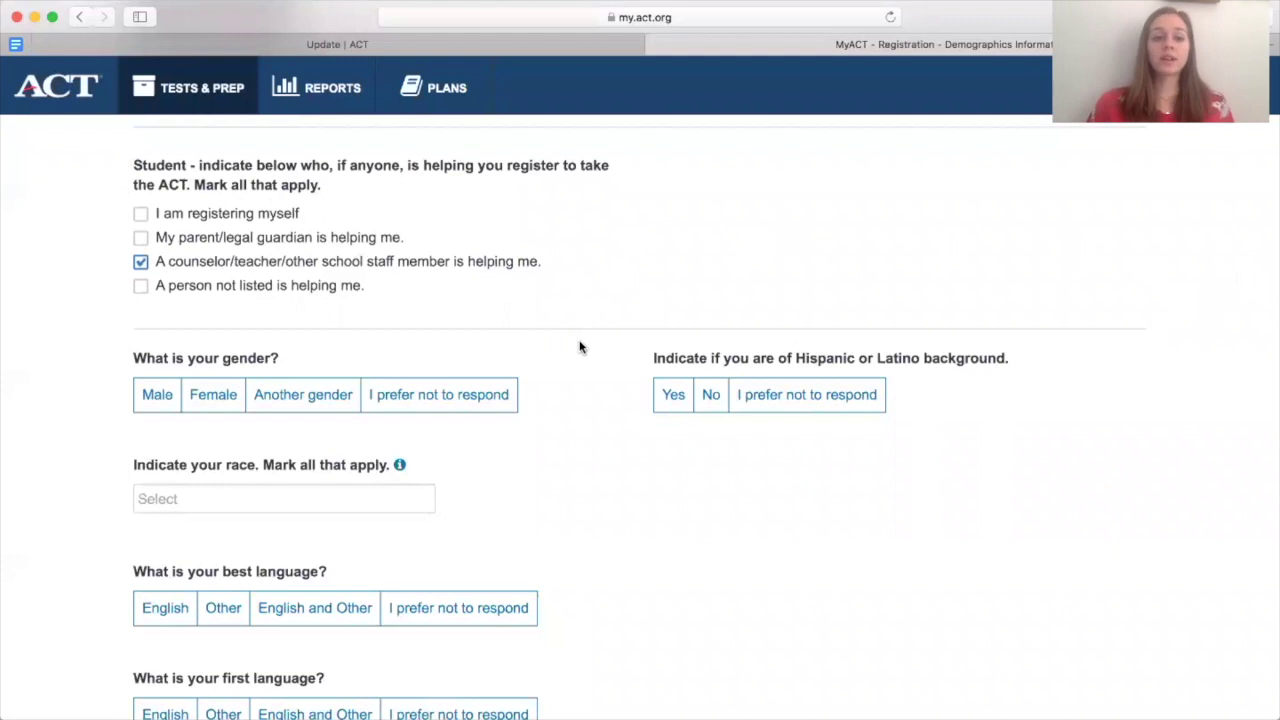
Answer the gender and Hispanic or Latino questions with "I prefer not to respond" and race with "Prefer not to respond or none of these apply"
{"action": "scroll", "coordinate": [579, 347], "scroll_direction": "down", "scroll_amount": 1}
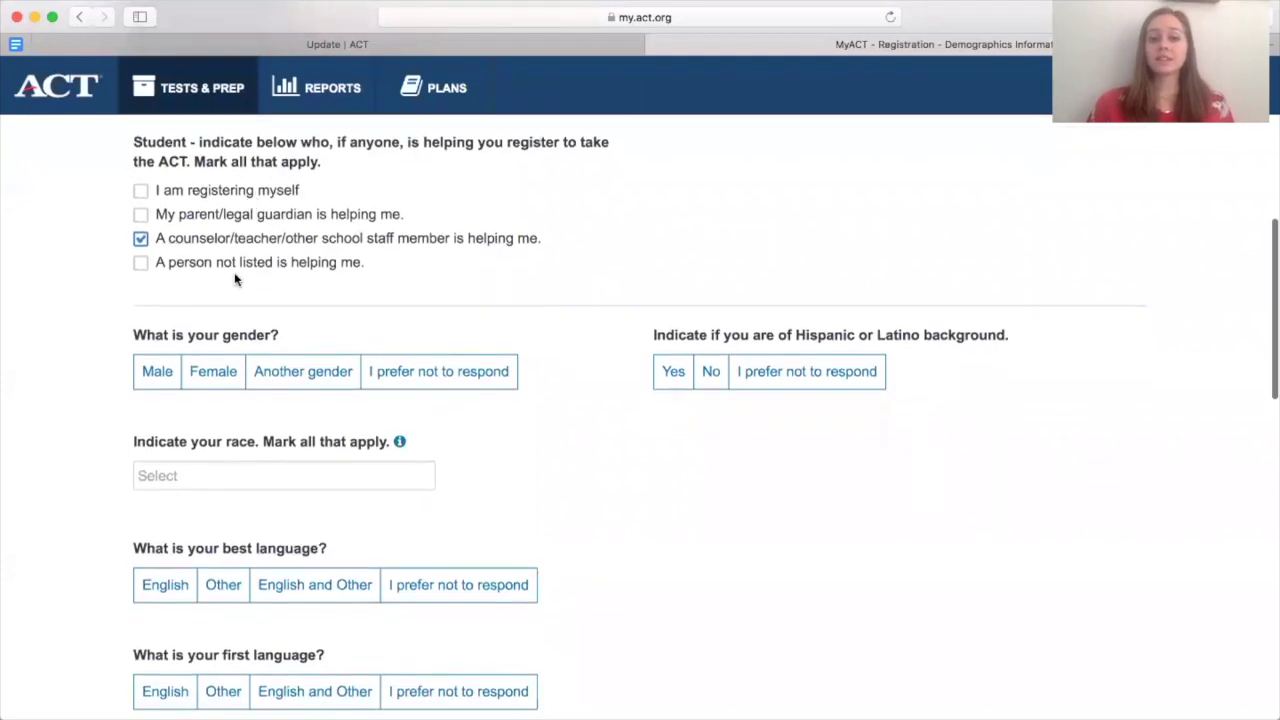
{"action": "scroll", "coordinate": [510, 279], "scroll_direction": "down", "scroll_amount": 3}
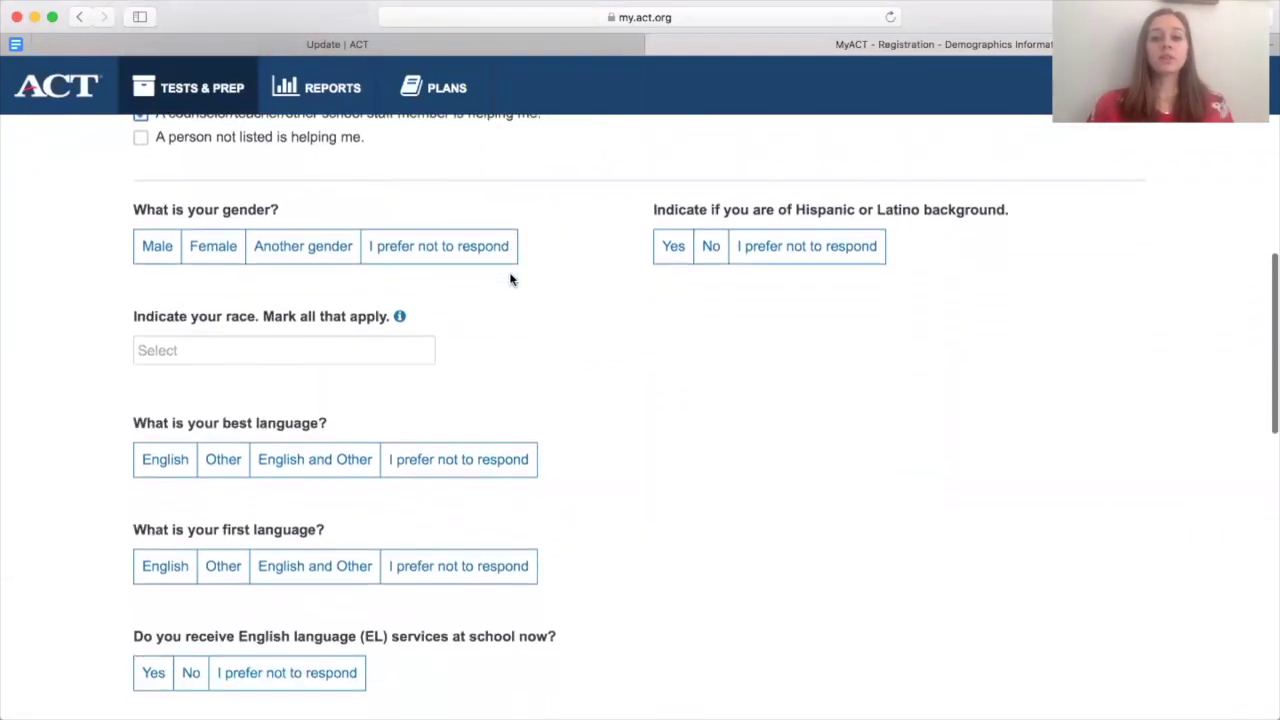
{"action": "scroll", "coordinate": [430, 250], "scroll_direction": "down", "scroll_amount": 1}
{"action": "left_click", "coordinate": [213, 220]}
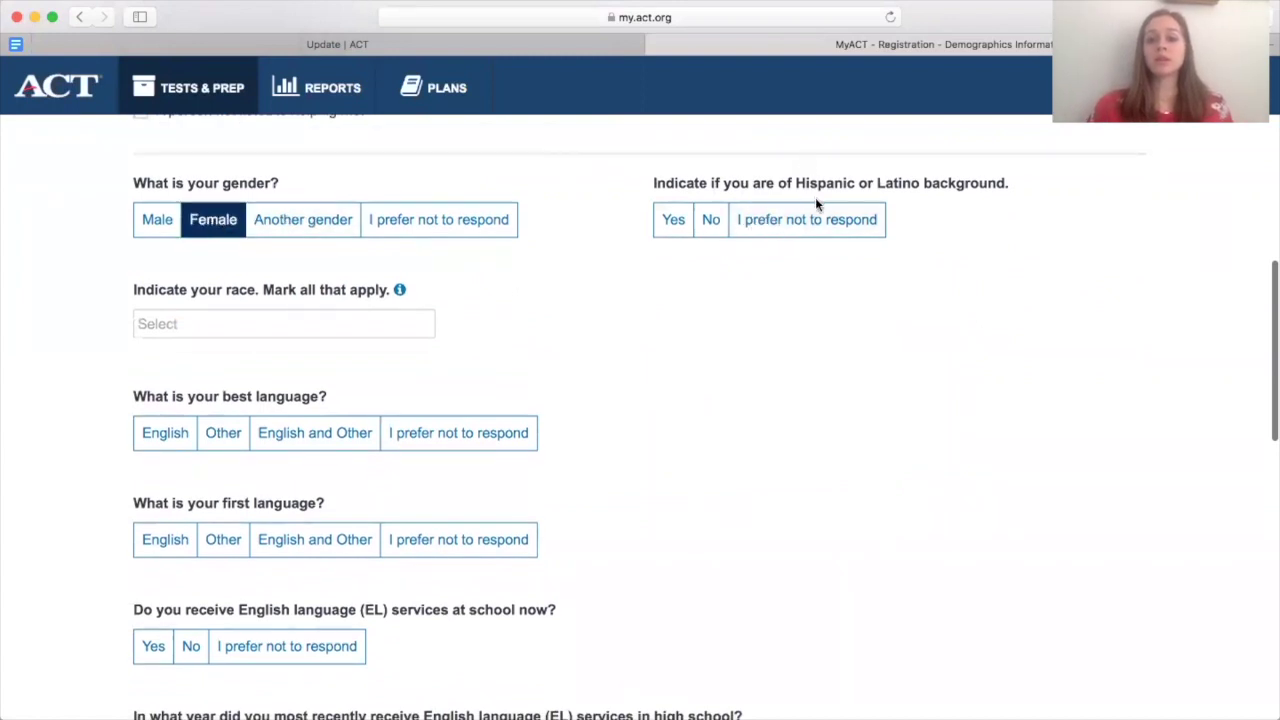
{"action": "left_click", "coordinate": [394, 221]}
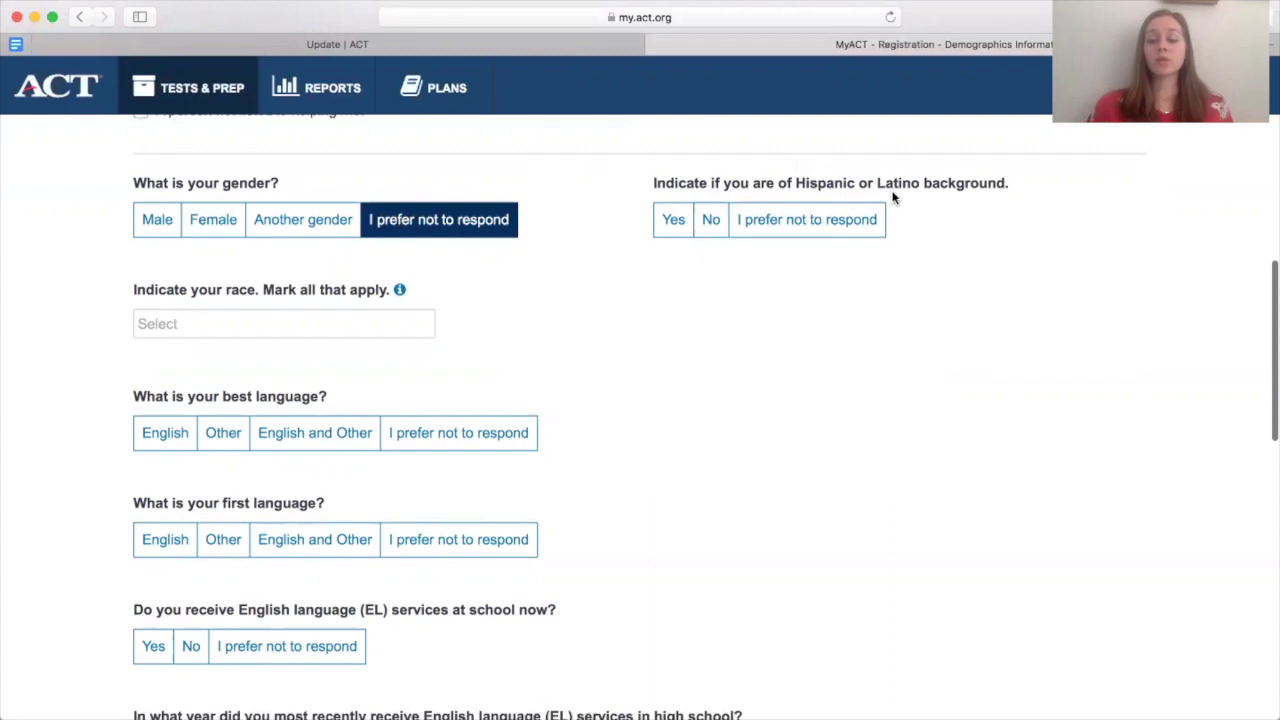
{"action": "left_click", "coordinate": [793, 229]}
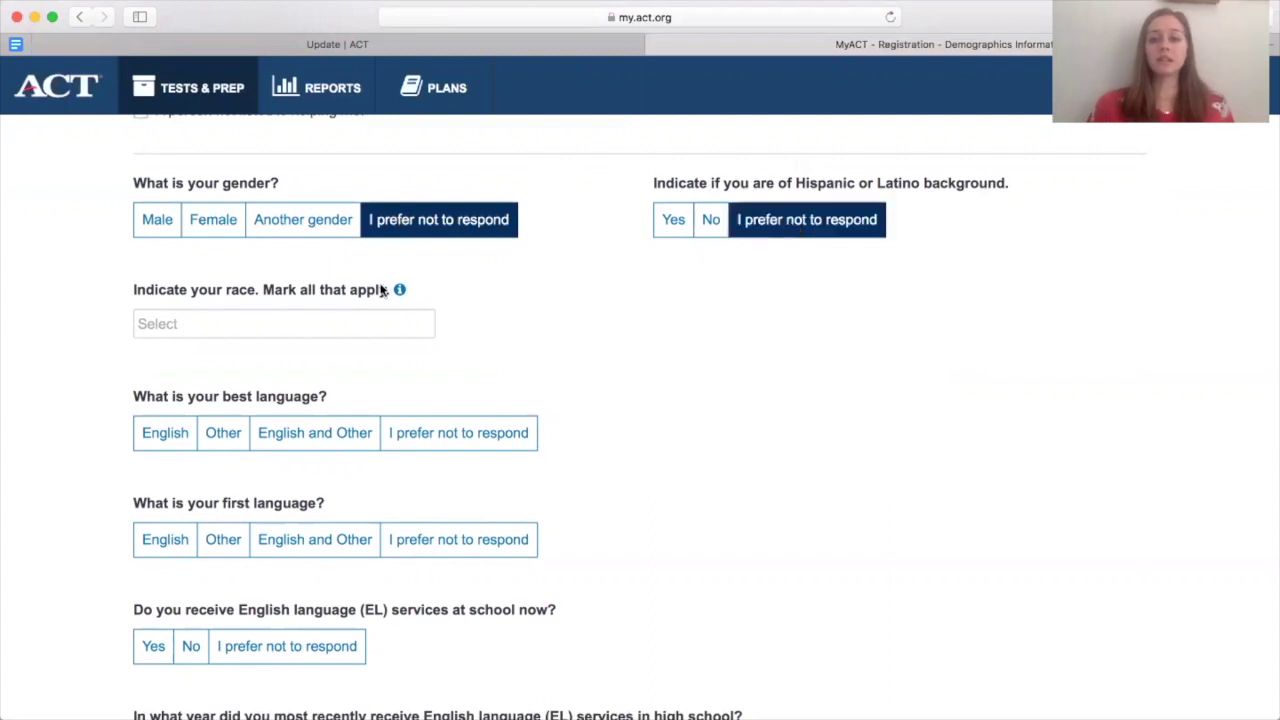
{"action": "left_click", "coordinate": [240, 323]}
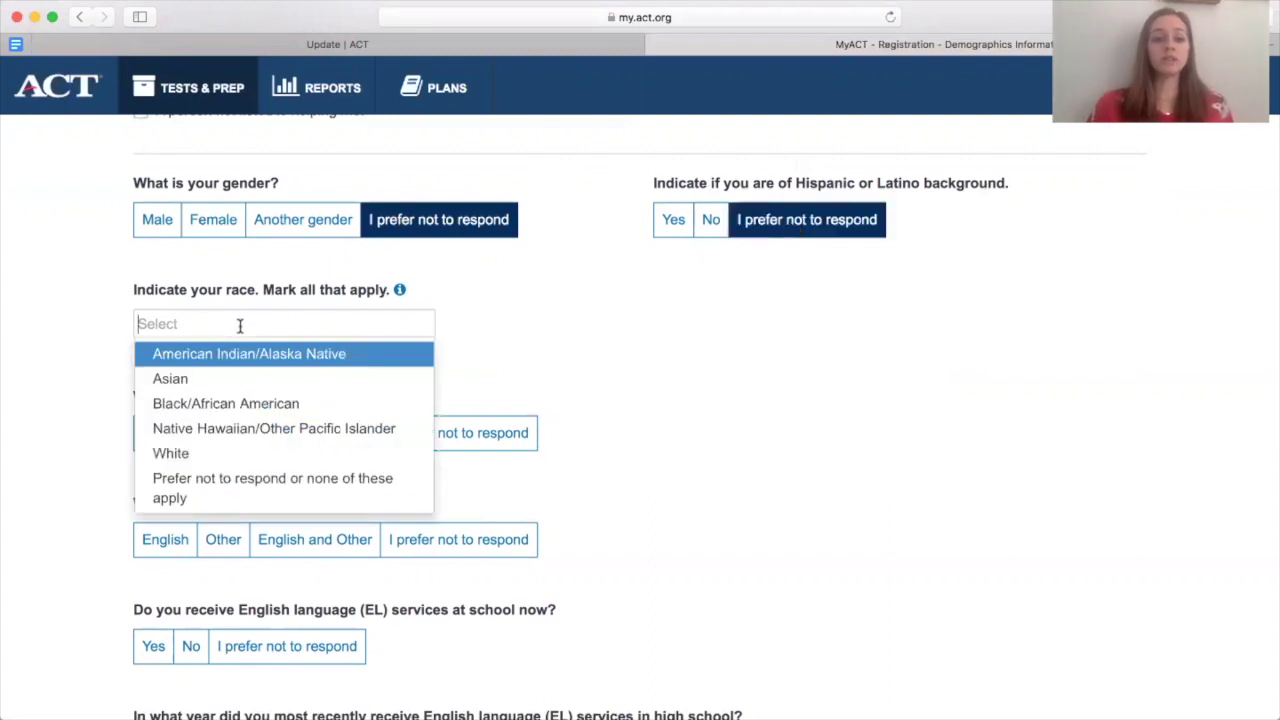
{"action": "left_click", "coordinate": [239, 486]}
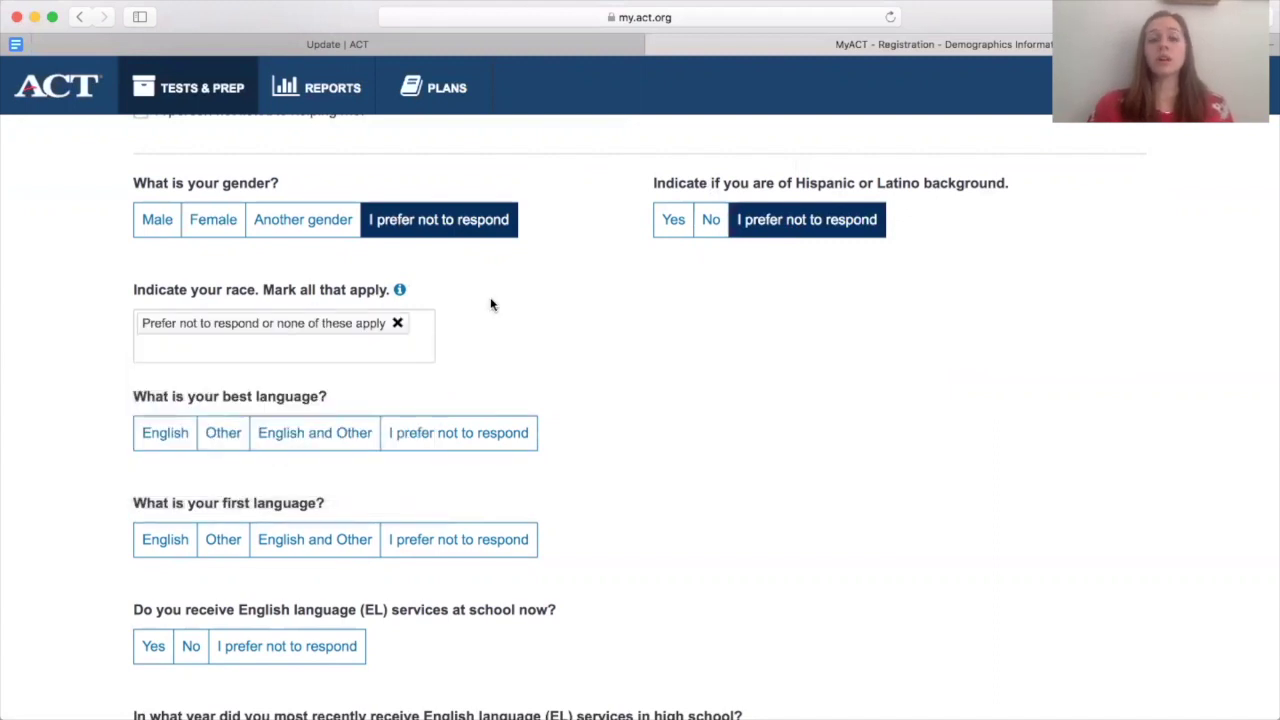
Answer both the best language and first language questions with "I prefer not to respond"
{"action": "scroll", "coordinate": [490, 304], "scroll_direction": "down", "scroll_amount": 1}
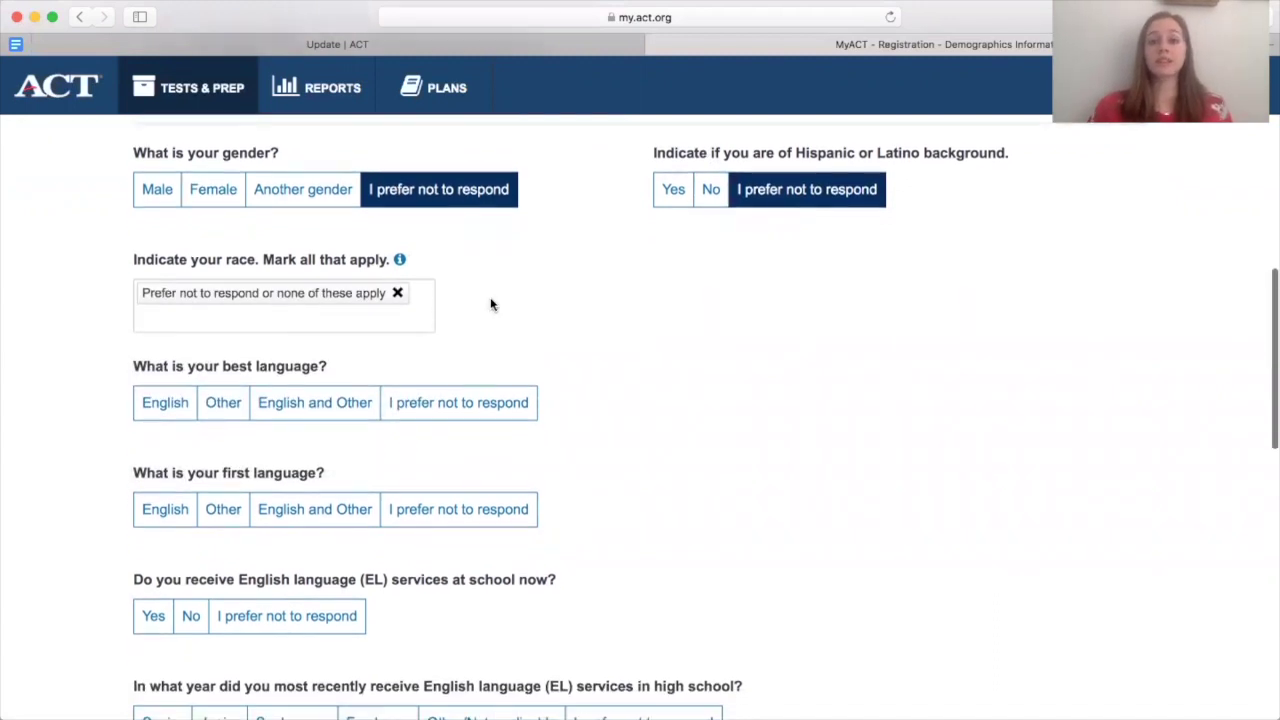
{"action": "scroll", "coordinate": [490, 304], "scroll_direction": "down", "scroll_amount": 5}
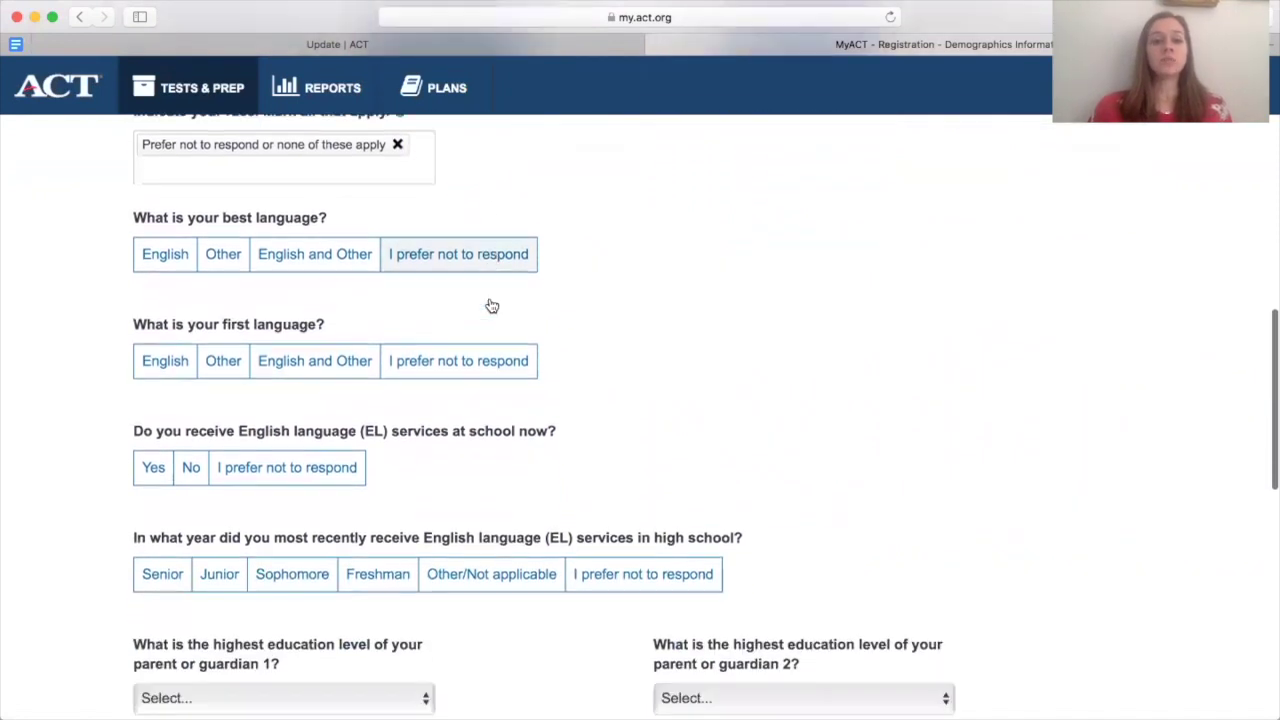
{"action": "left_click", "coordinate": [455, 262]}
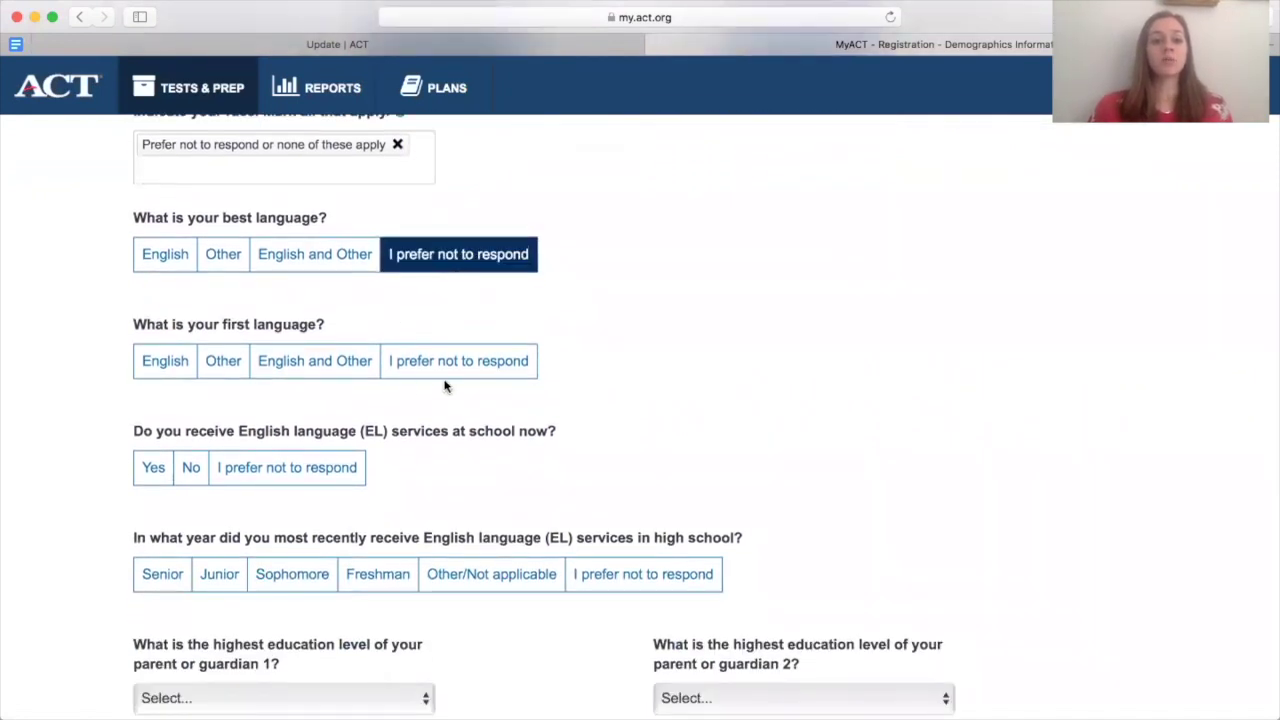
{"action": "left_click", "coordinate": [468, 358]}
Choose "I prefer not to respond" for current English language services and for the year they were most recently received
{"action": "scroll", "coordinate": [354, 437], "scroll_direction": "down", "scroll_amount": 3}
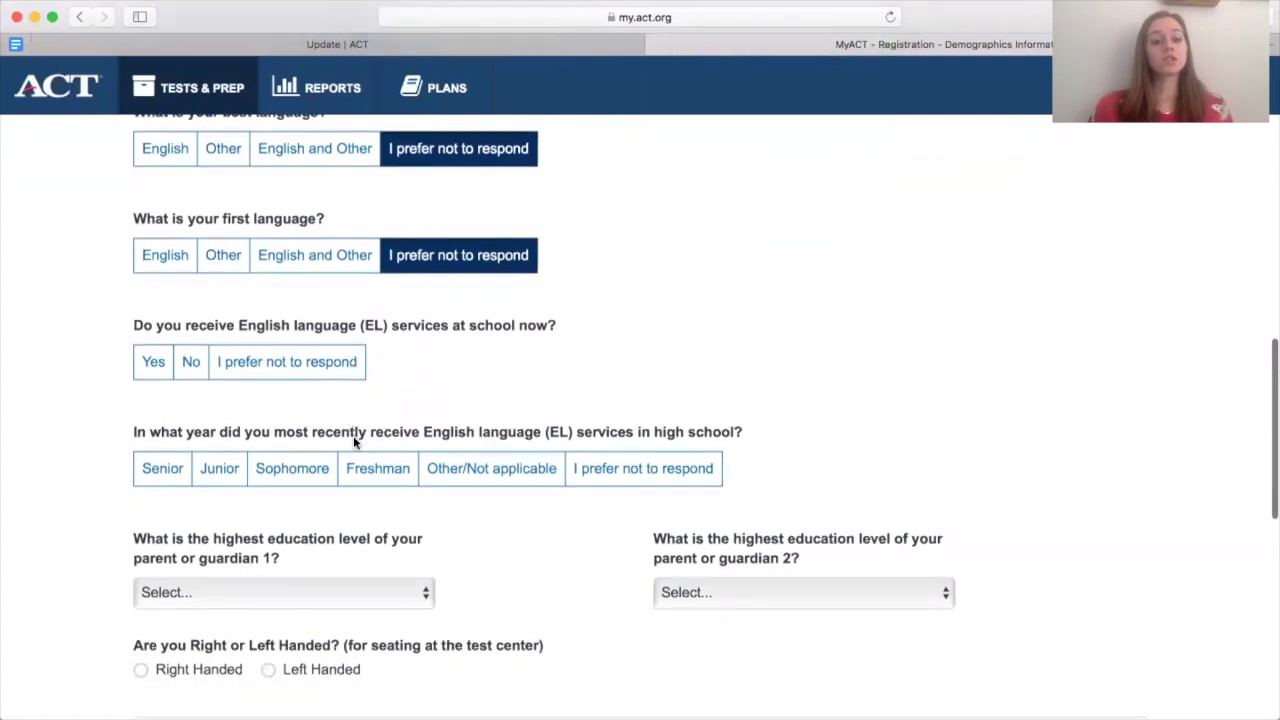
{"action": "left_click", "coordinate": [335, 372]}
{"action": "scroll", "coordinate": [514, 395], "scroll_direction": "down", "scroll_amount": 2}
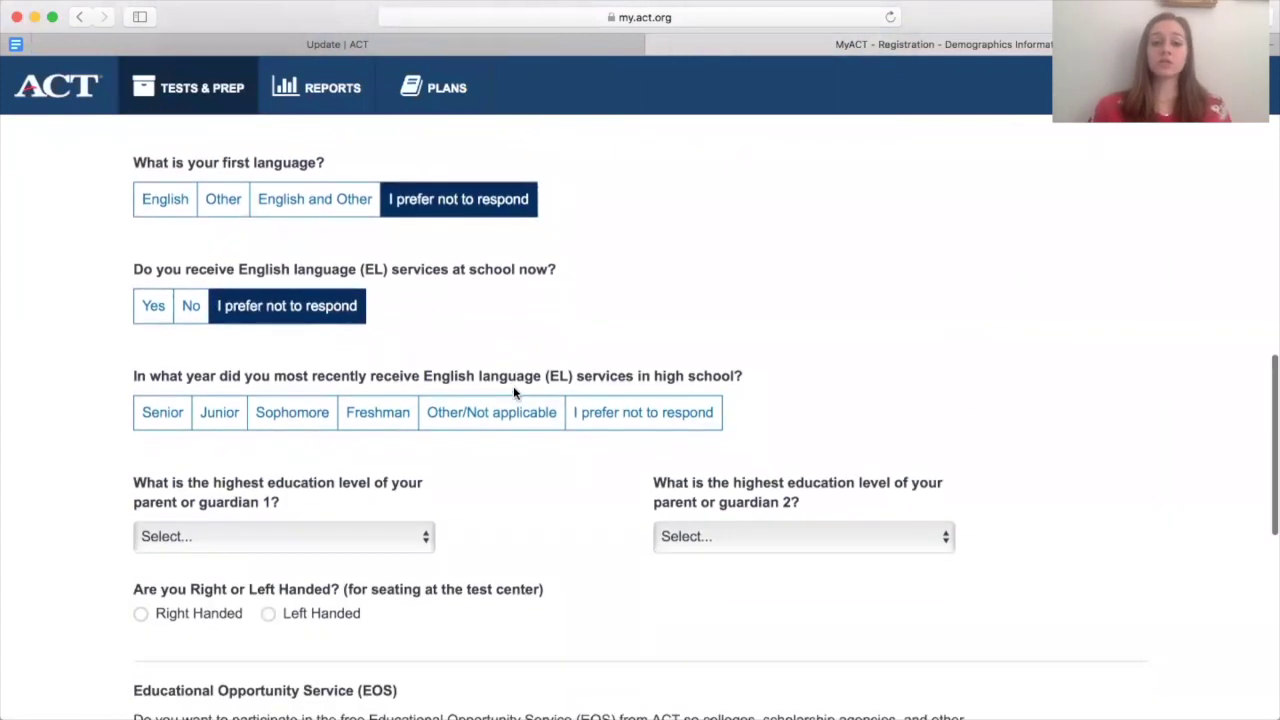
{"action": "scroll", "coordinate": [590, 438], "scroll_direction": "down", "scroll_amount": 2}
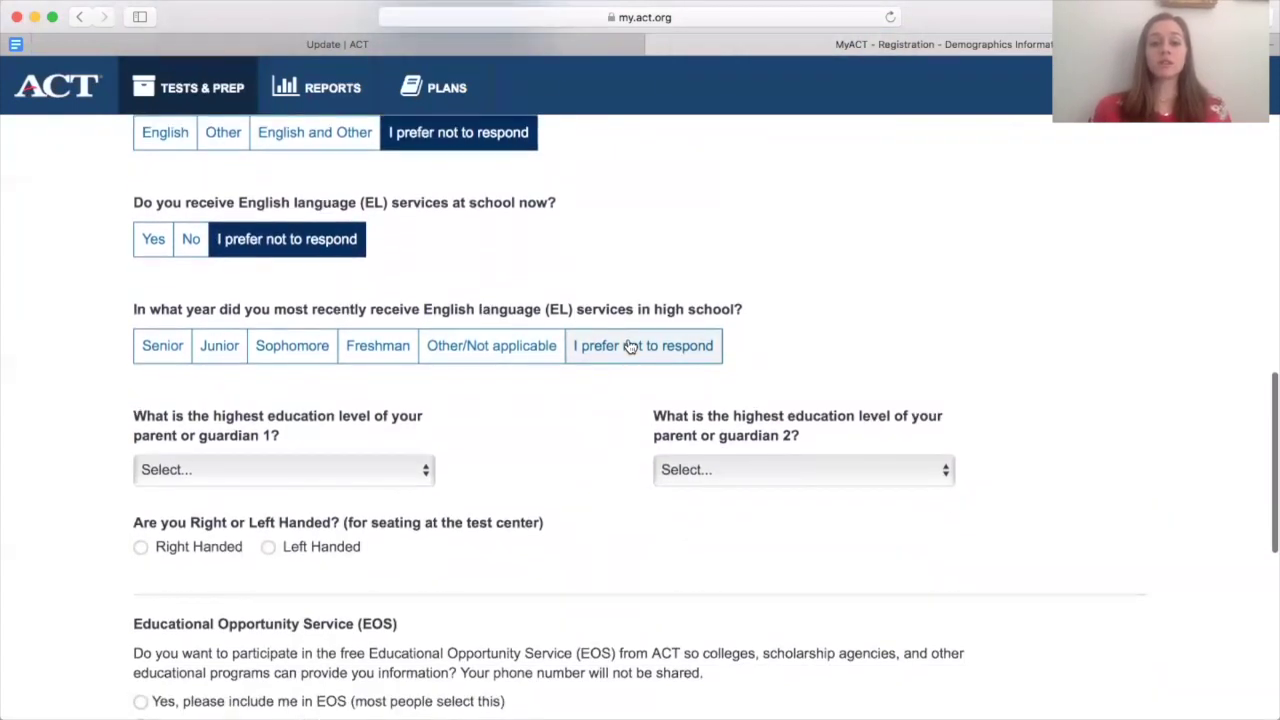
{"action": "left_click", "coordinate": [630, 346]}
Set the highest education level of both parent or guardian 1 and parent or guardian 2 to "Less than high school"
{"action": "scroll", "coordinate": [577, 415], "scroll_direction": "down", "scroll_amount": 3}
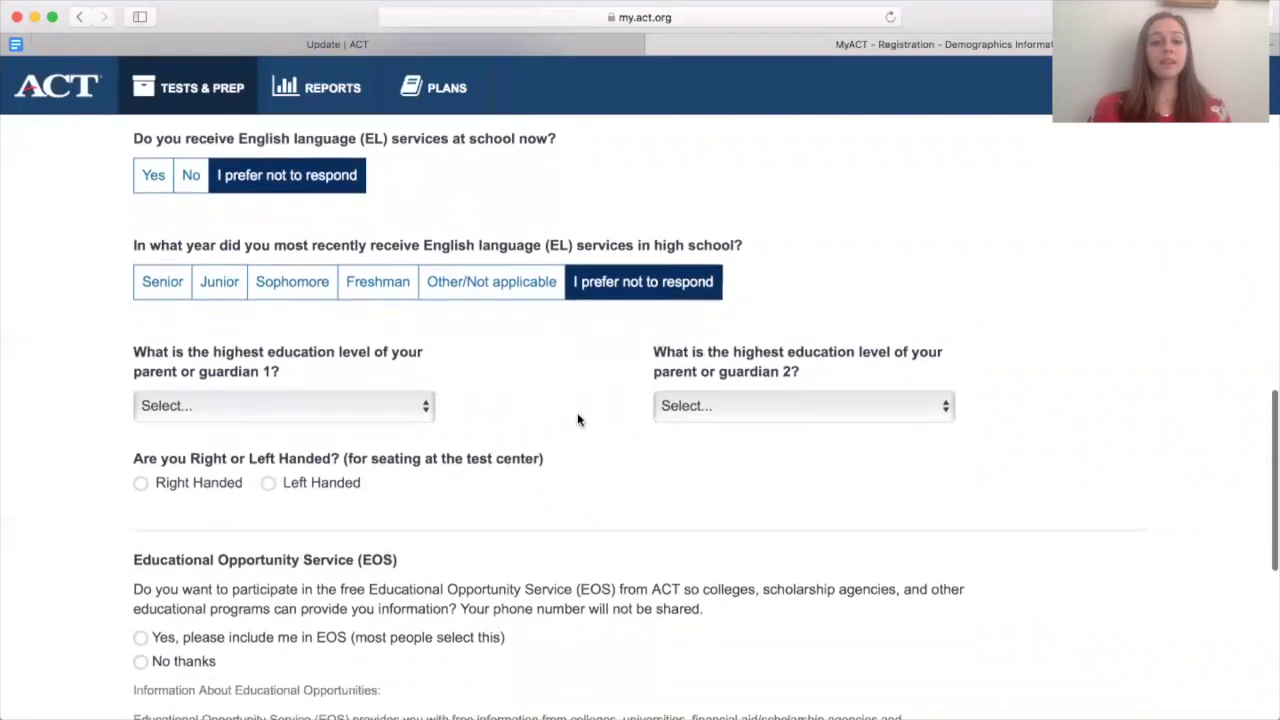
{"action": "scroll", "coordinate": [577, 418], "scroll_direction": "down", "scroll_amount": 3}
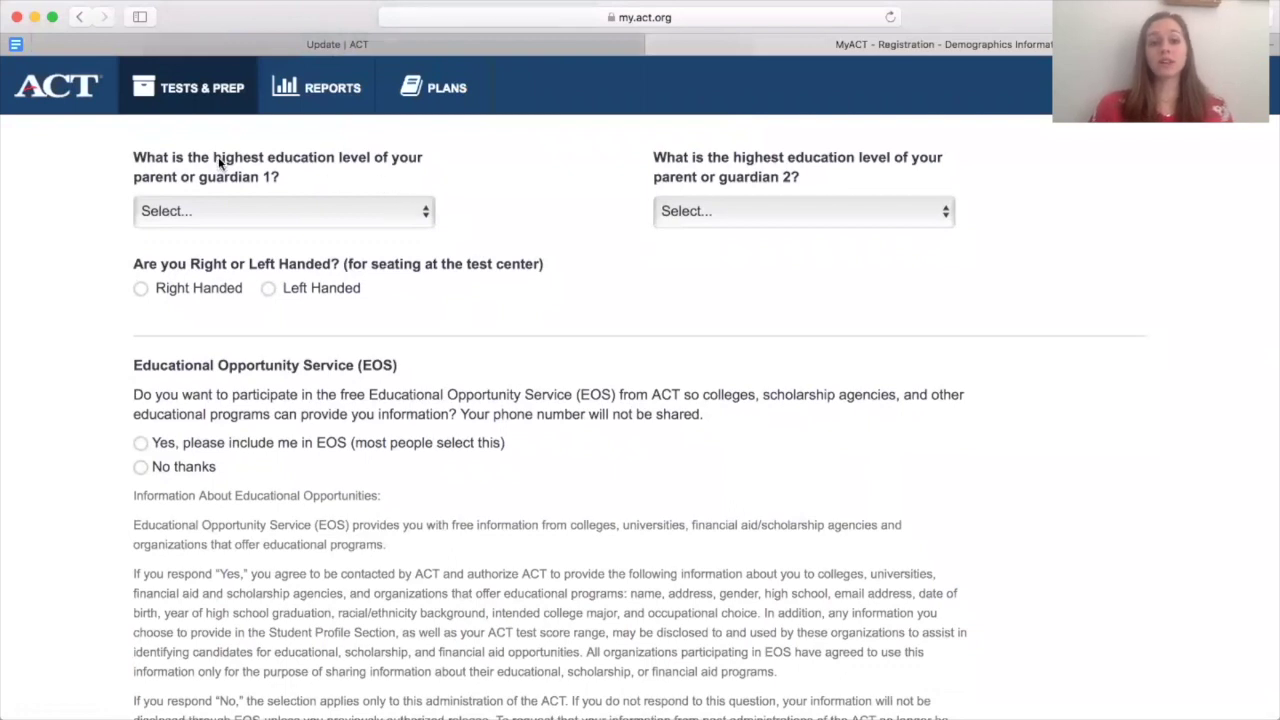
{"action": "left_click", "coordinate": [349, 211]}
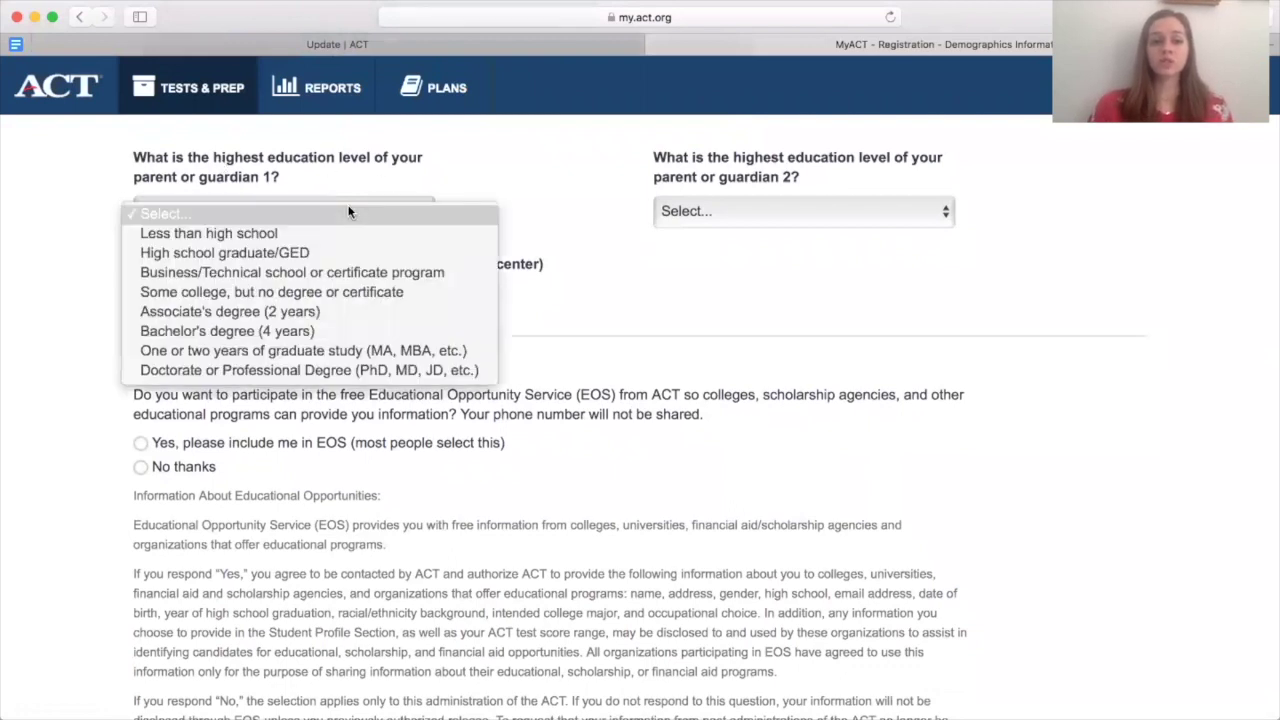
{"action": "left_click", "coordinate": [287, 233]}
{"action": "left_click", "coordinate": [660, 220]}
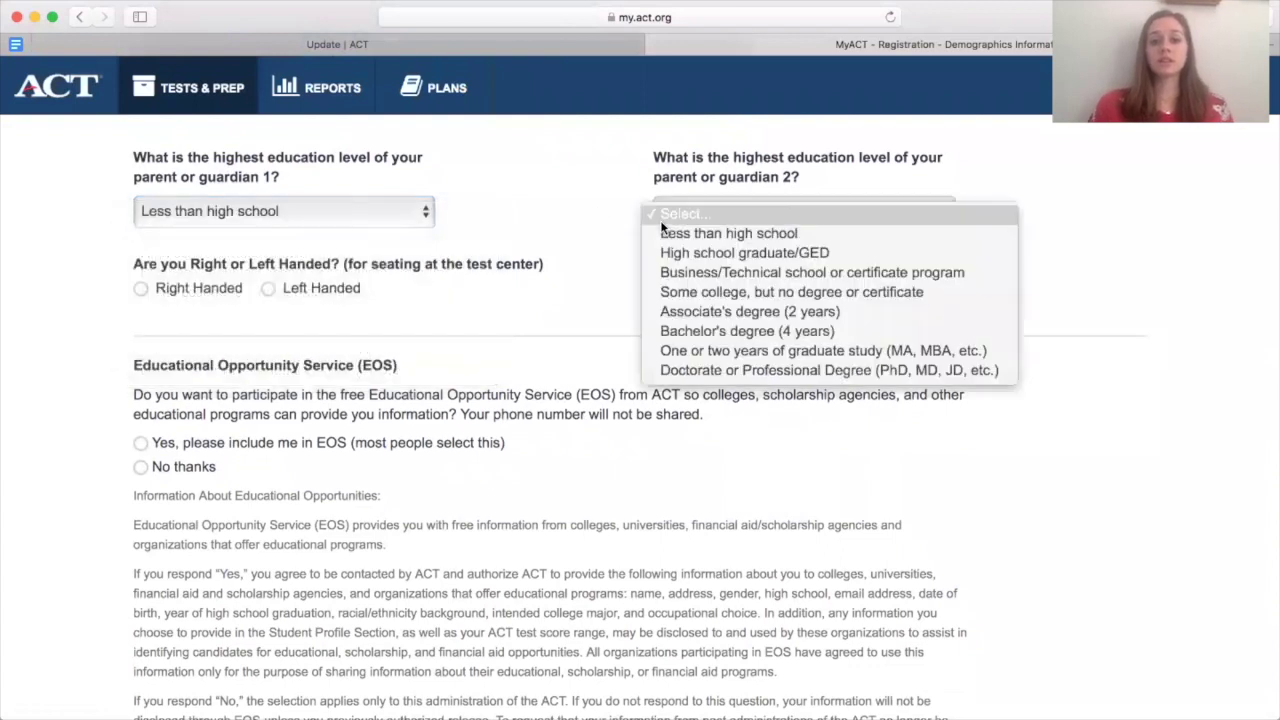
{"action": "left_click", "coordinate": [662, 233]}
{"action": "scroll", "coordinate": [514, 308], "scroll_direction": "down", "scroll_amount": 1}
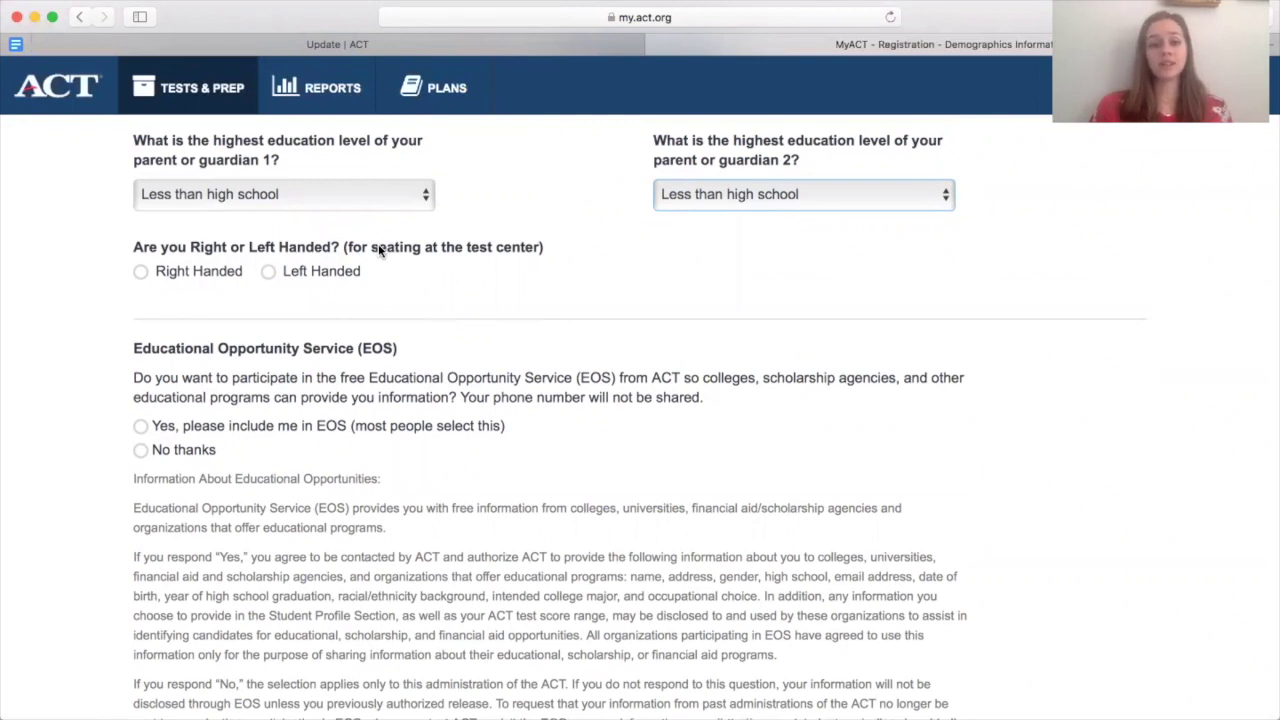
Answer the handedness question with "Right Handed" and decline the Educational Opportunity Service with "No thanks"
{"action": "left_click", "coordinate": [141, 271]}
{"action": "scroll", "coordinate": [393, 377], "scroll_direction": "down", "scroll_amount": 2}
{"action": "scroll", "coordinate": [393, 377], "scroll_direction": "down", "scroll_amount": 2}
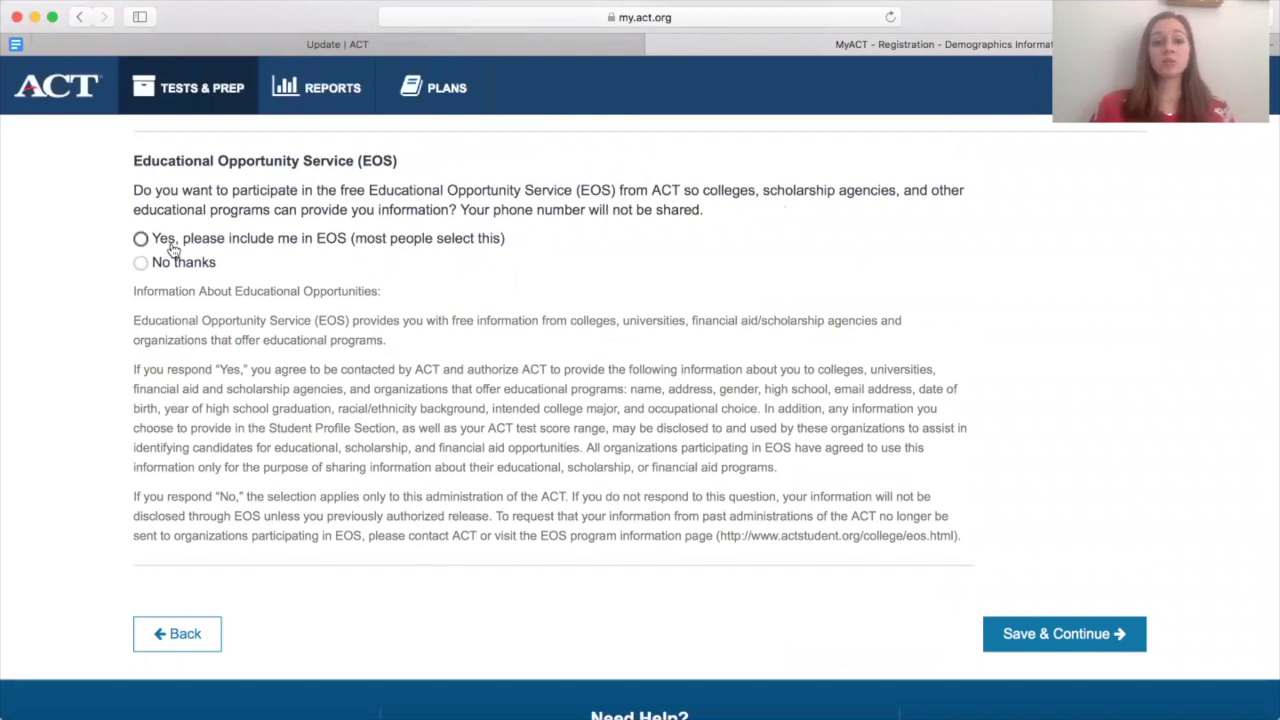
{"action": "left_click", "coordinate": [142, 265]}
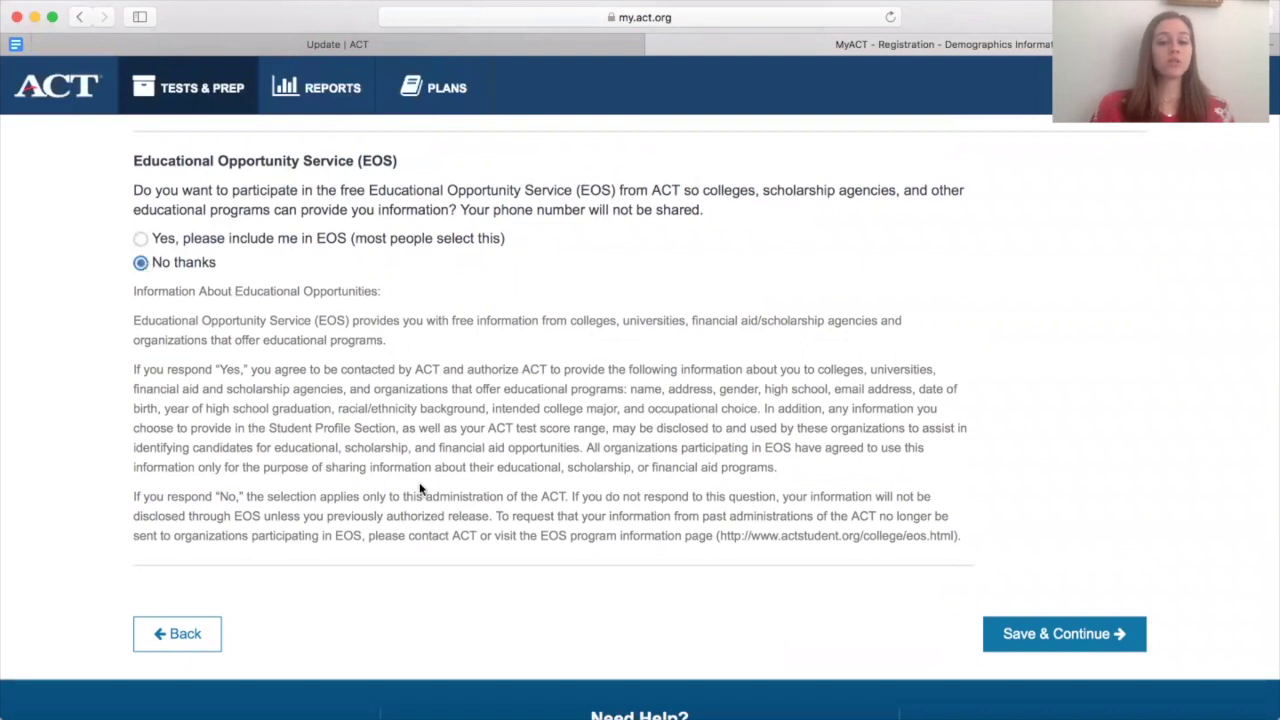
Check the Educational Opportunity Service section, save the demographics answers and continue to the High School Resume page
{"action": "scroll", "coordinate": [677, 531], "scroll_direction": "down", "scroll_amount": 2}
{"action": "scroll", "coordinate": [676, 532], "scroll_direction": "up", "scroll_amount": 2}
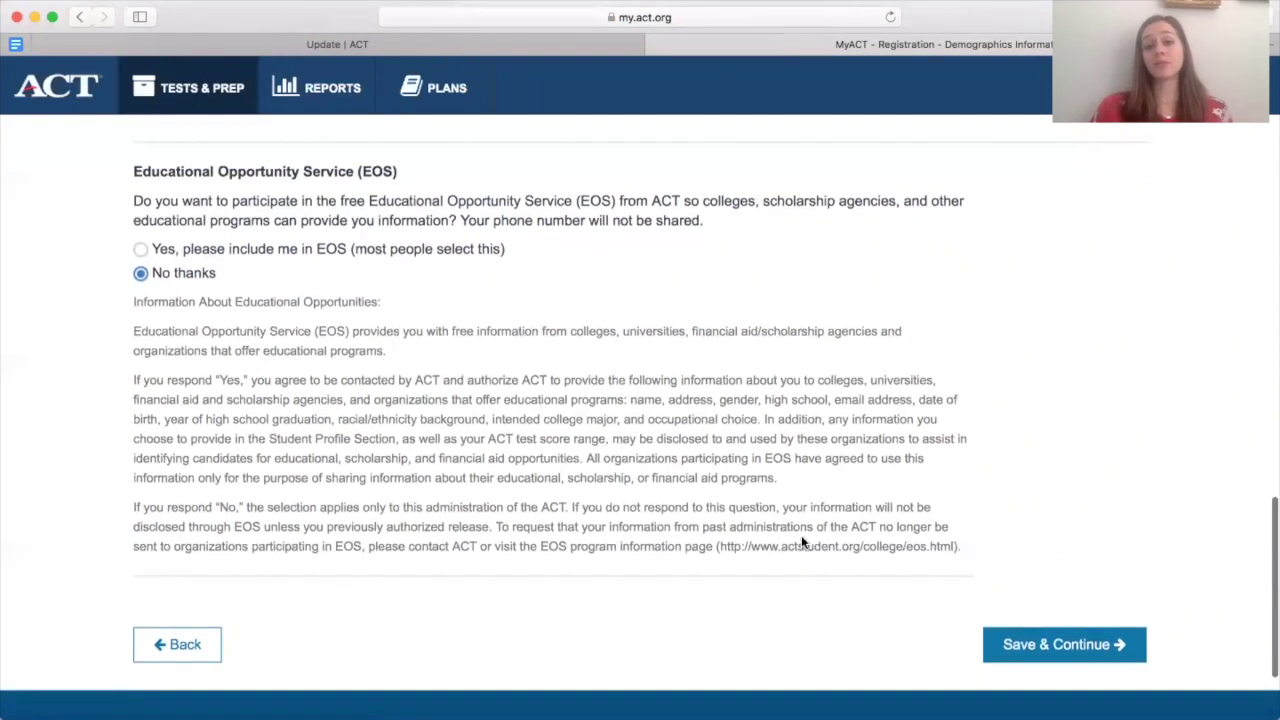
{"action": "scroll", "coordinate": [801, 535], "scroll_direction": "down", "scroll_amount": 1}
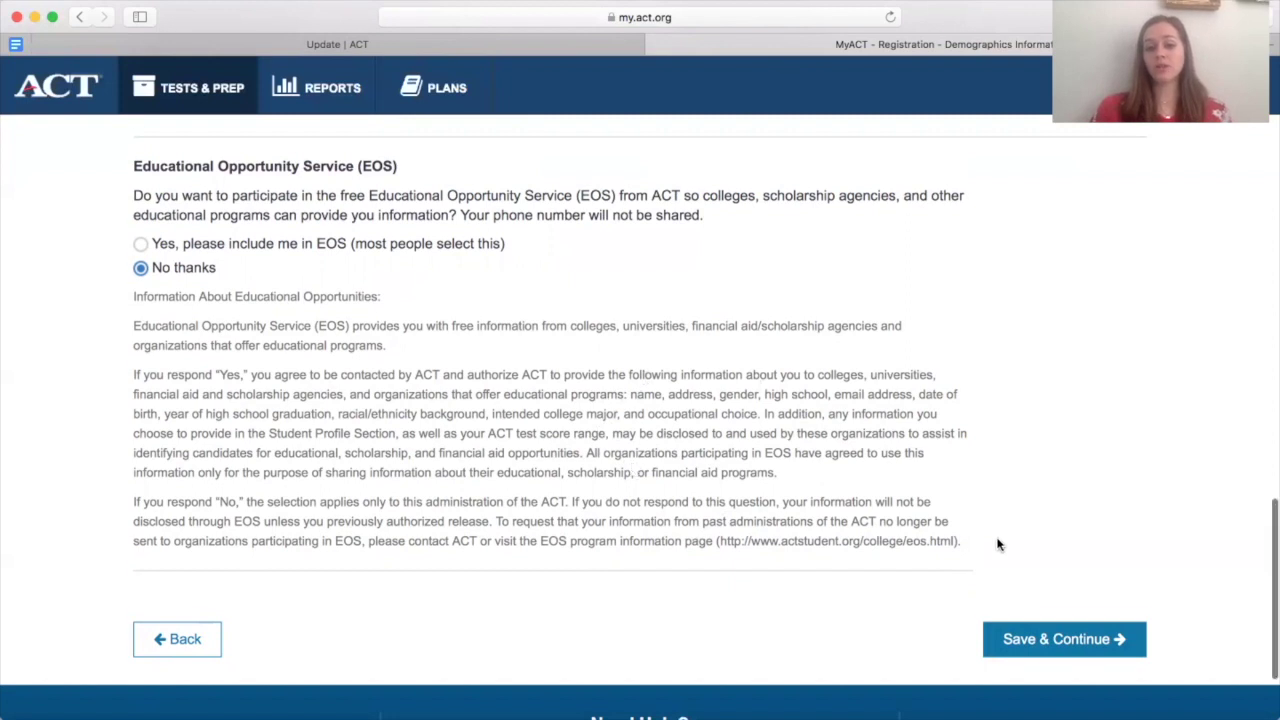
{"action": "scroll", "coordinate": [997, 540], "scroll_direction": "down", "scroll_amount": 1}
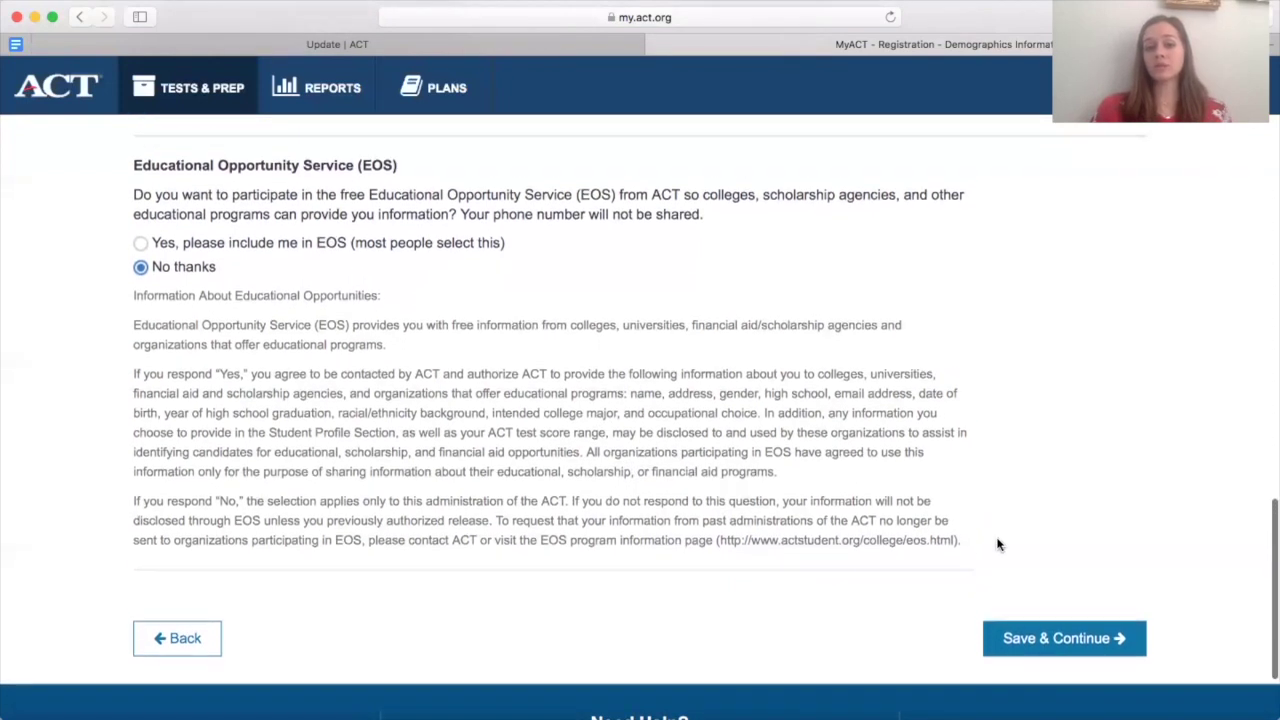
{"action": "left_click", "coordinate": [1024, 641]}
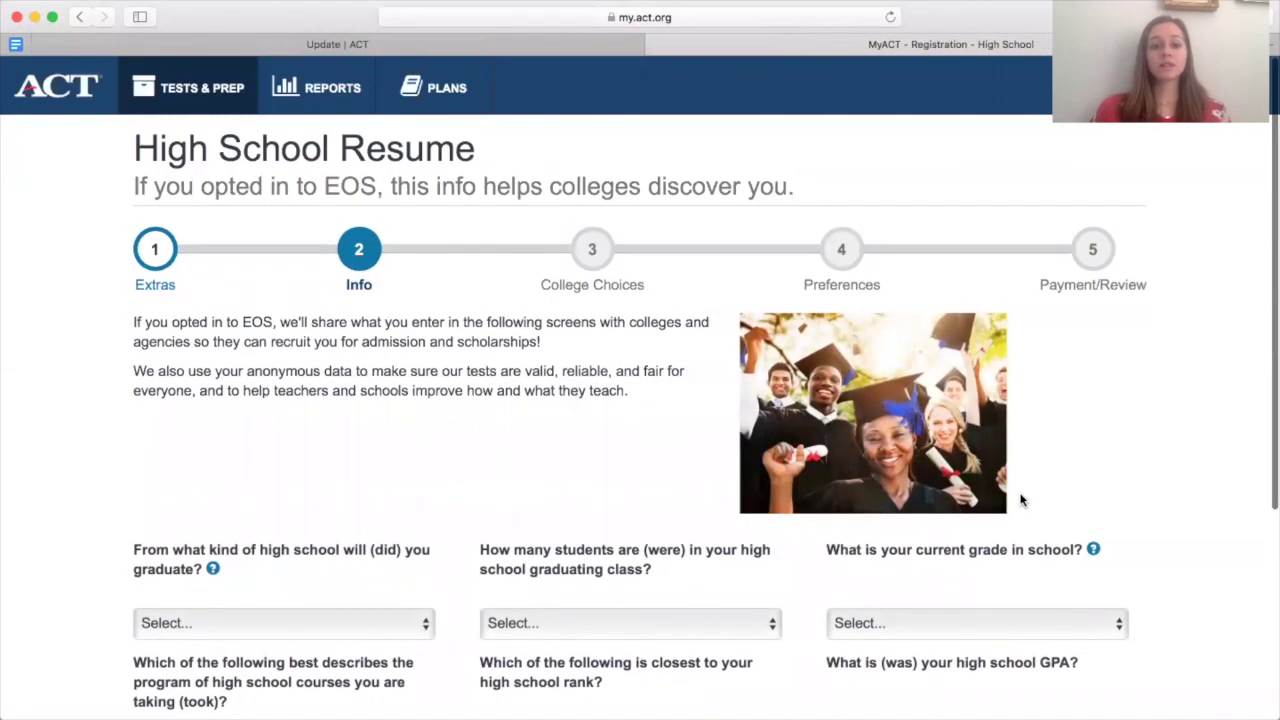
Examine the High School Resume questions about school type, class size, current grade, course program, rank and GPA
{"action": "scroll", "coordinate": [1021, 500], "scroll_direction": "down", "scroll_amount": 3}
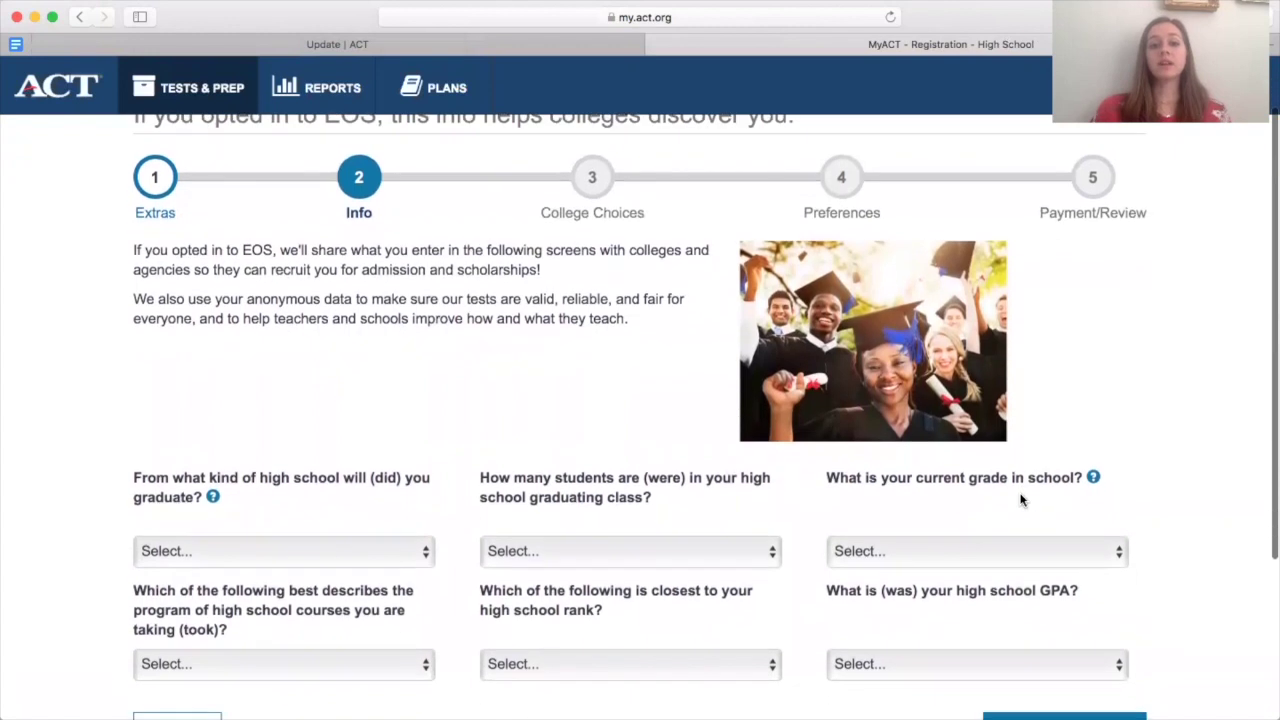
{"action": "scroll", "coordinate": [1021, 500], "scroll_direction": "down", "scroll_amount": 1}
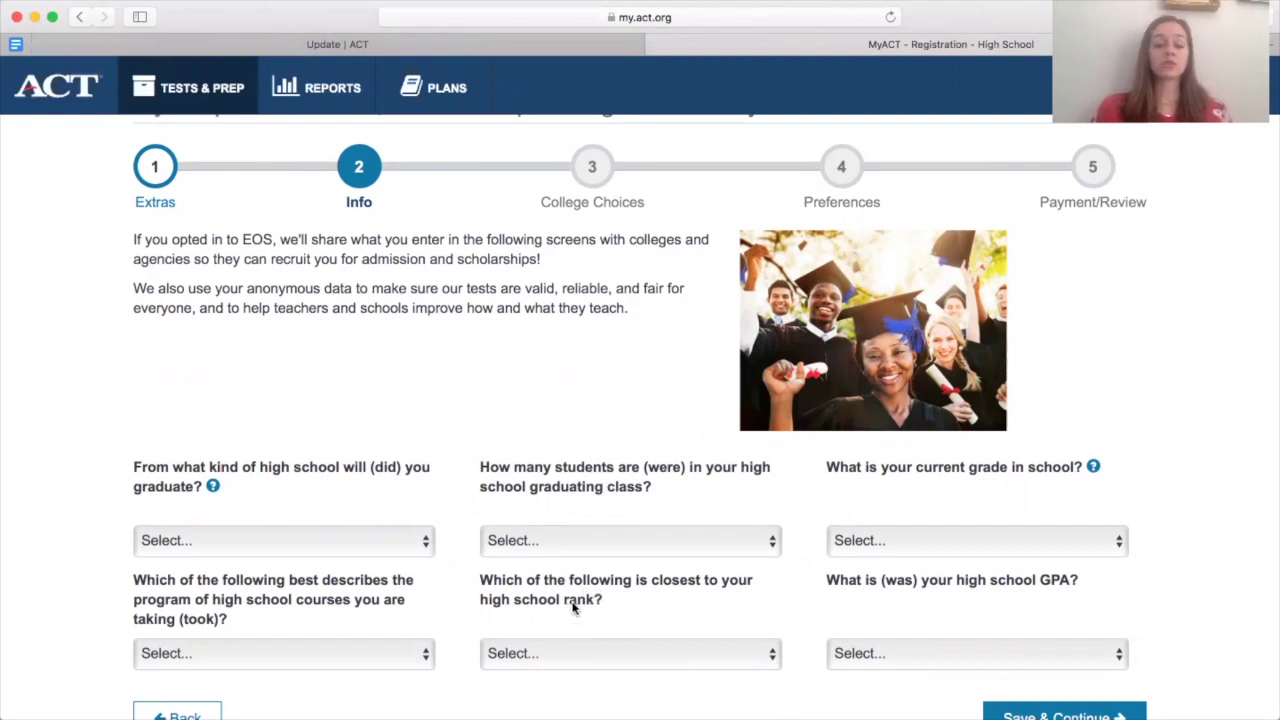
{"action": "scroll", "coordinate": [518, 634], "scroll_direction": "down", "scroll_amount": 2}
{"action": "scroll", "coordinate": [518, 634], "scroll_direction": "up", "scroll_amount": 4}
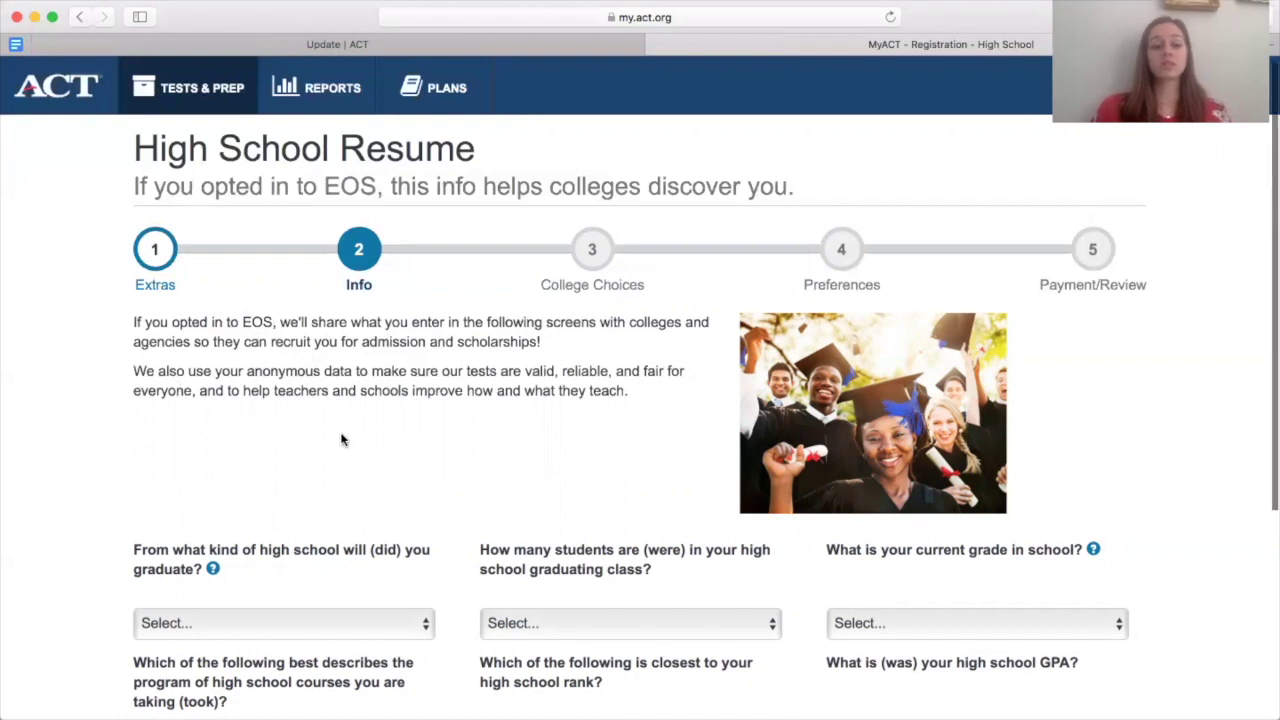
{"action": "scroll", "coordinate": [341, 440], "scroll_direction": "down", "scroll_amount": 2}
{"action": "scroll", "coordinate": [418, 424], "scroll_direction": "down", "scroll_amount": 3}
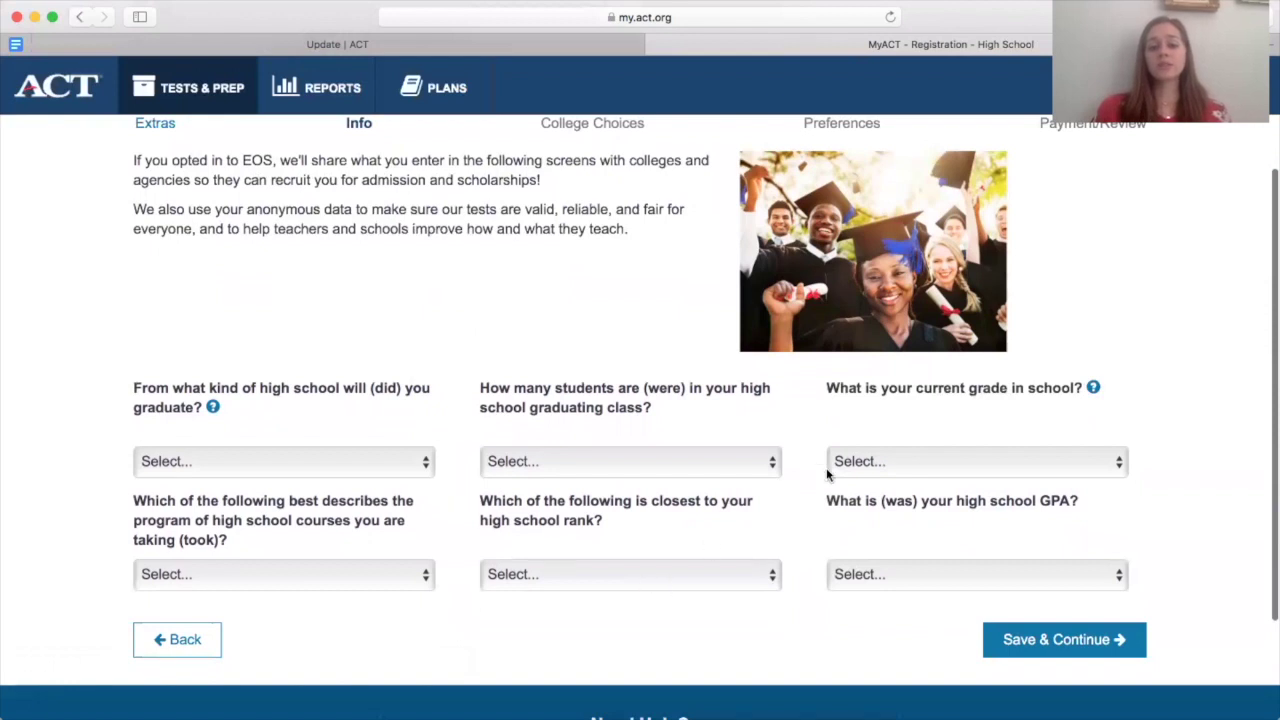
{"action": "scroll", "coordinate": [955, 580], "scroll_direction": "down", "scroll_amount": 1}
{"action": "scroll", "coordinate": [943, 590], "scroll_direction": "down", "scroll_amount": 3}
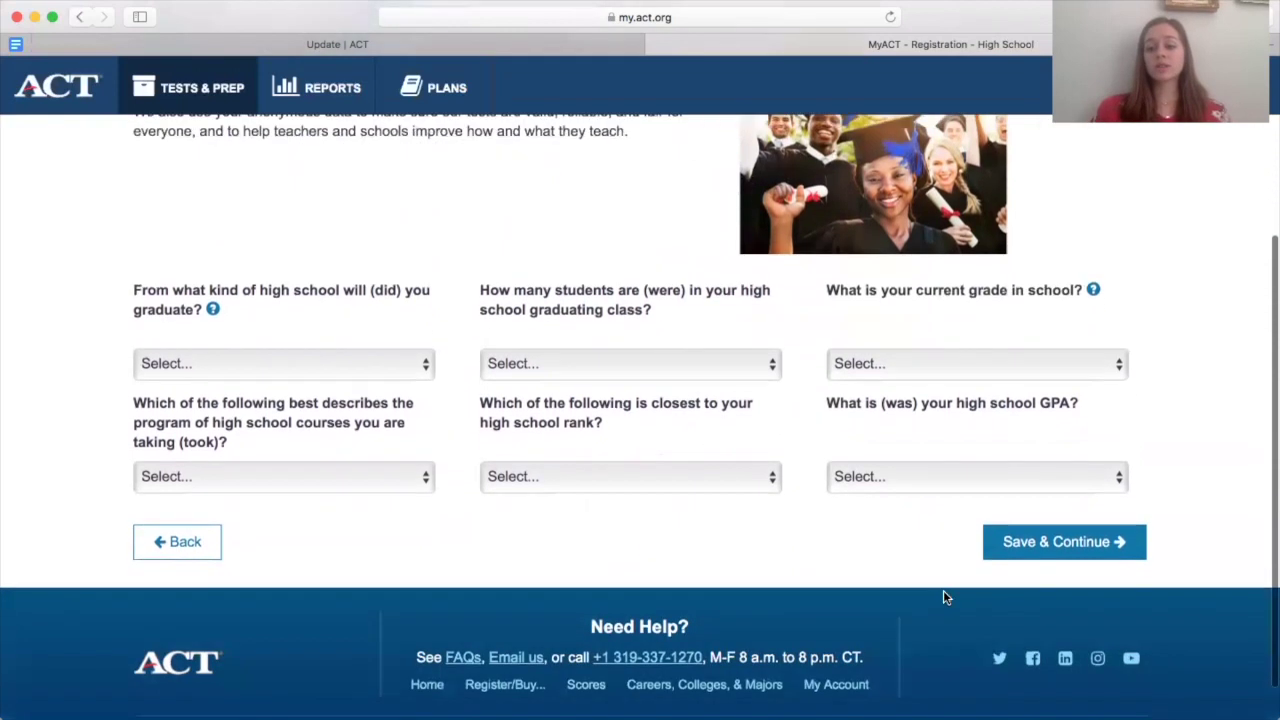
Set the current grade in school to 12th, leave the other High School Resume questions blank, and save the page
{"action": "left_click", "coordinate": [1016, 530]}
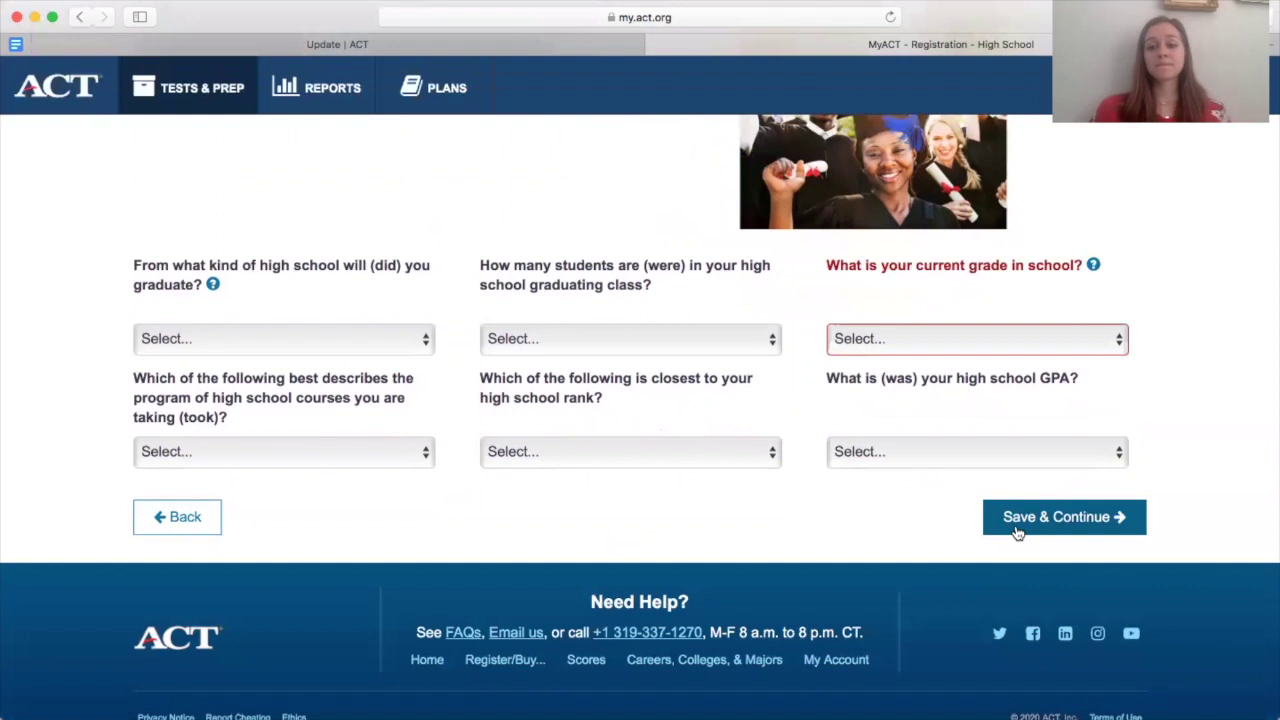
{"action": "scroll", "coordinate": [994, 380], "scroll_direction": "up", "scroll_amount": 3}
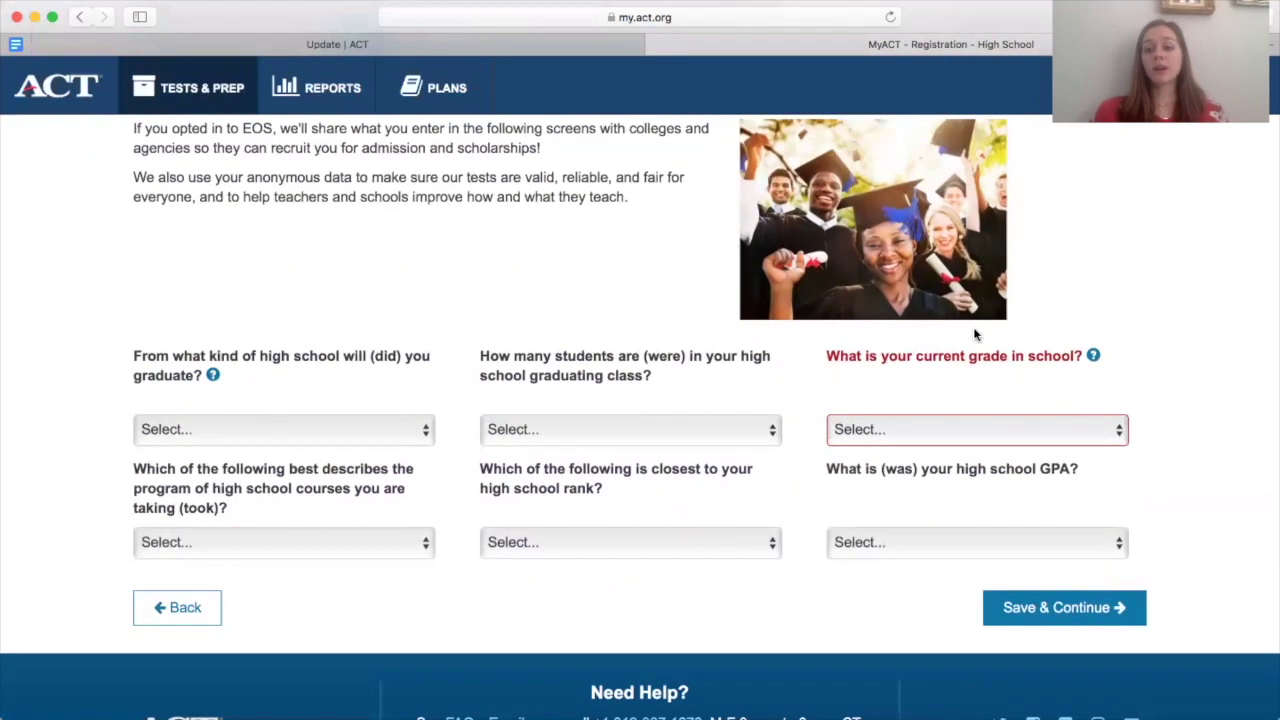
{"action": "left_click", "coordinate": [942, 440]}
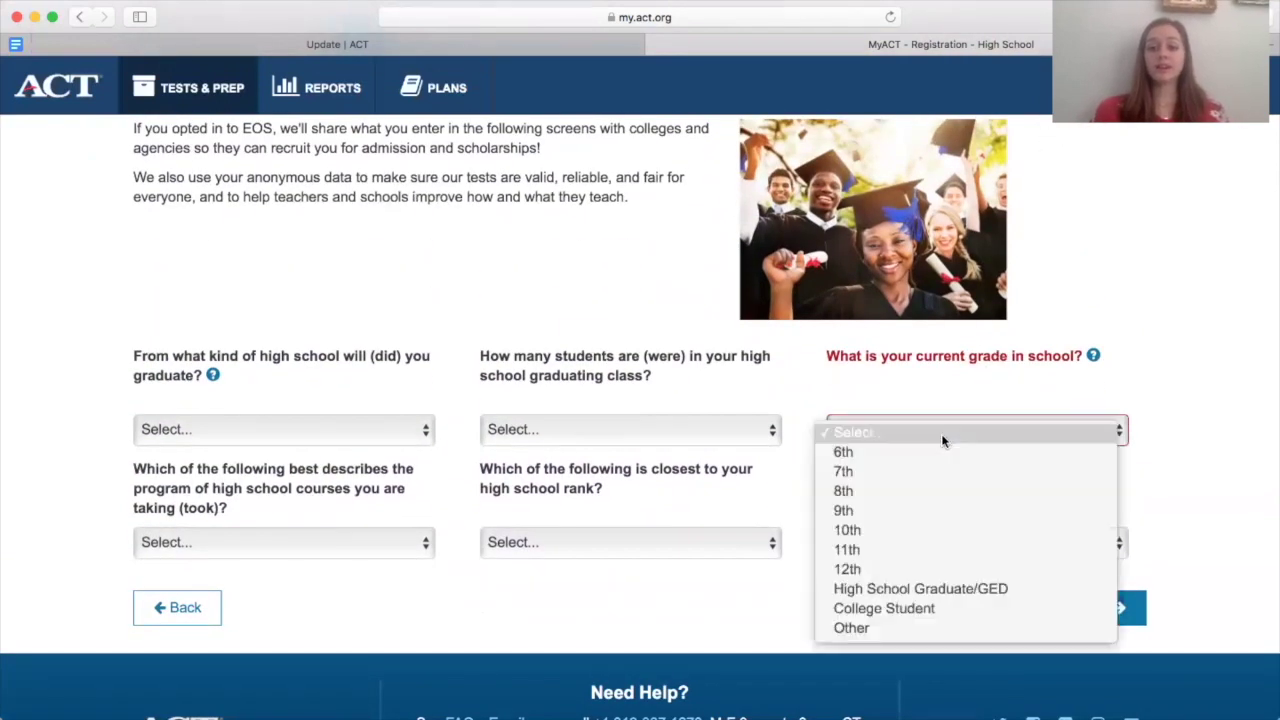
{"action": "left_click", "coordinate": [888, 570]}
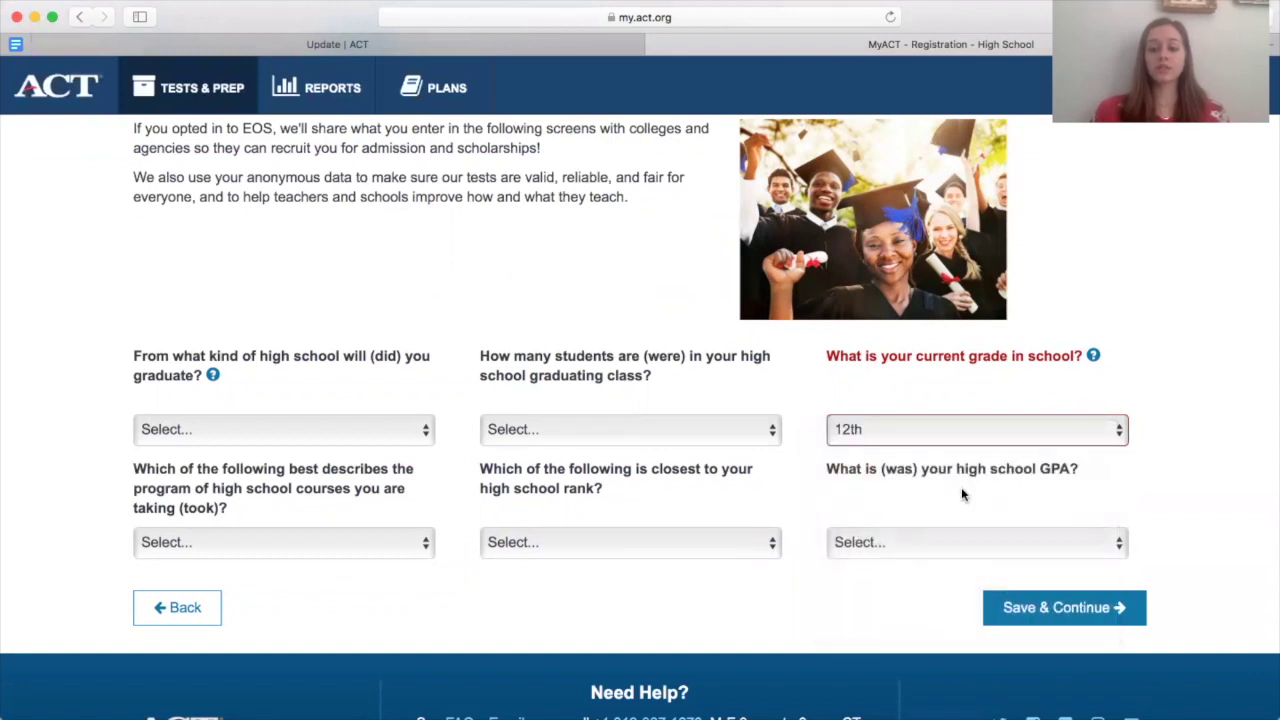
{"action": "left_click", "coordinate": [1025, 608]}
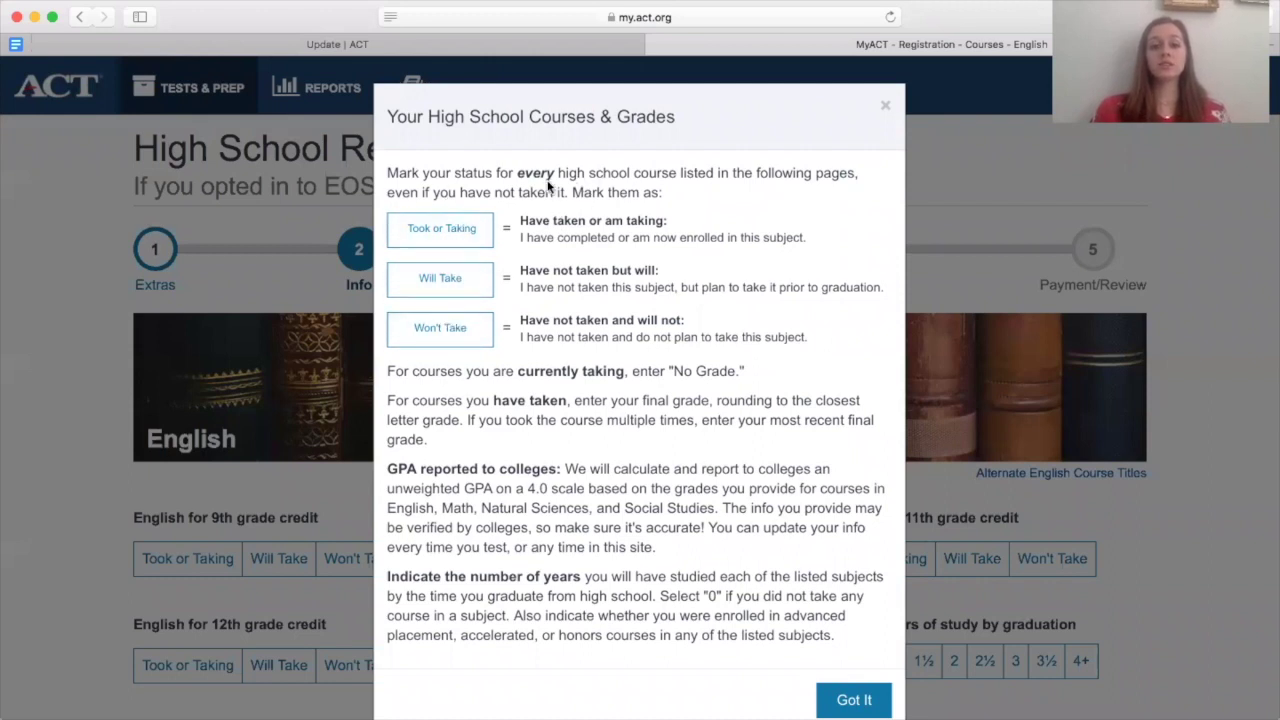
Read the instructions for marking high school courses and grades, highlight "every high school cour", and dismiss the dialog
{"action": "left_click_drag", "start_coordinate": [518, 173], "coordinate": [663, 173]}
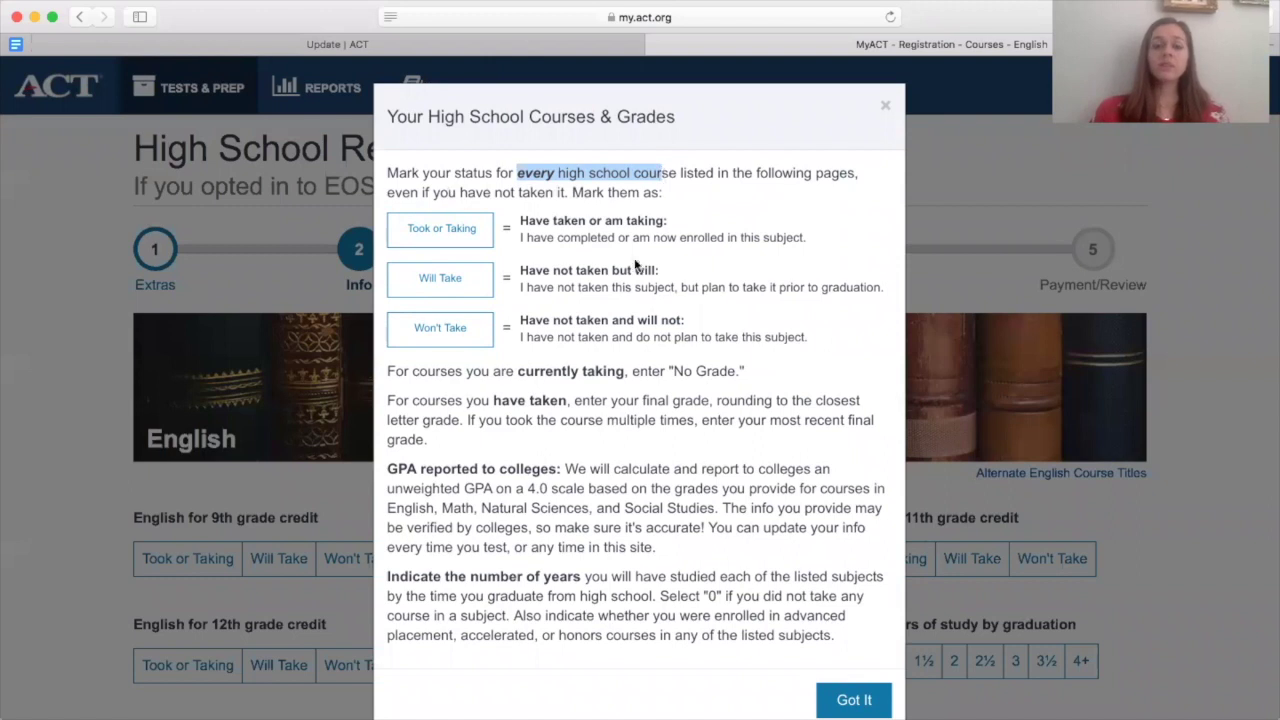
{"action": "scroll", "coordinate": [497, 455], "scroll_direction": "down", "scroll_amount": 1}
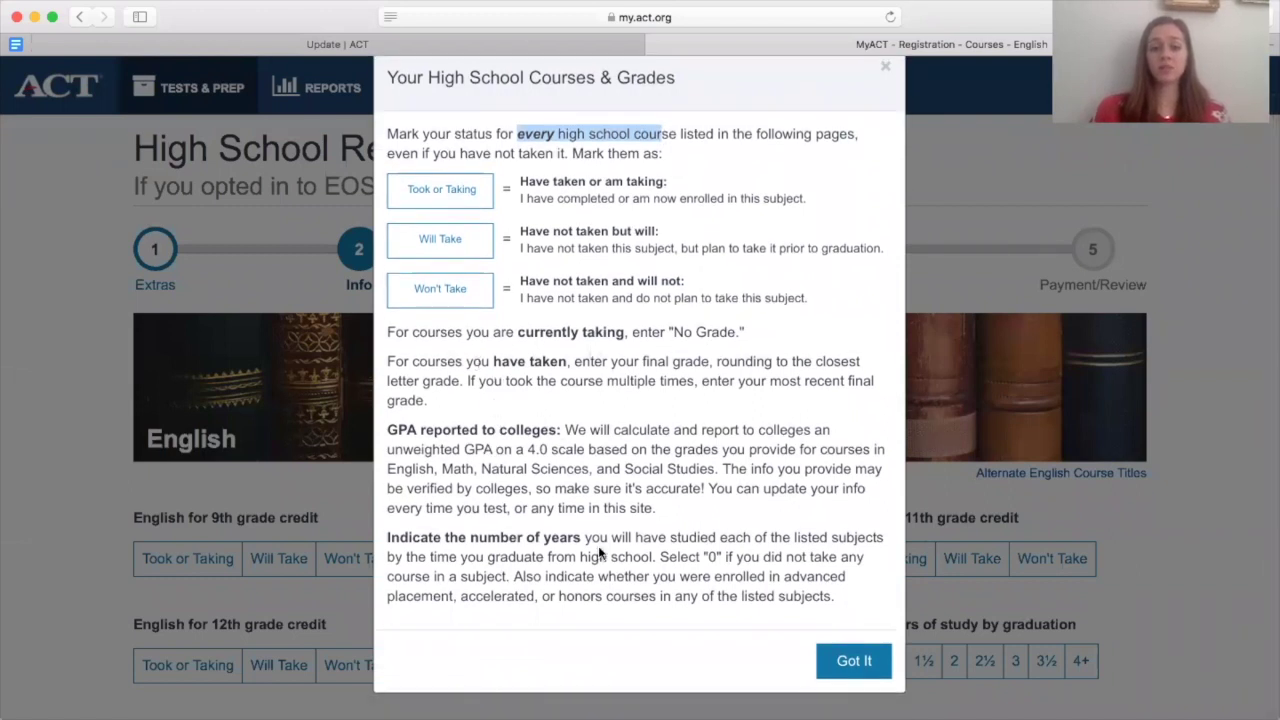
{"action": "scroll", "coordinate": [604, 542], "scroll_direction": "down", "scroll_amount": 1}
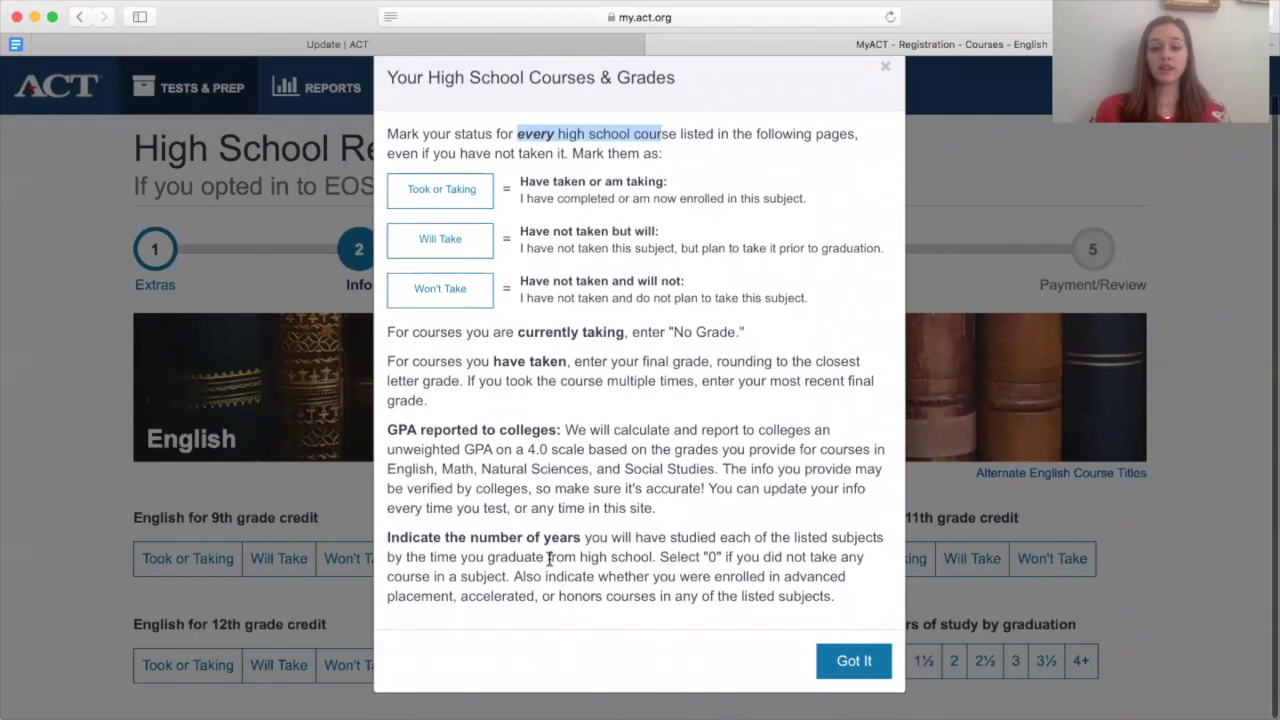
{"action": "left_click", "coordinate": [851, 661]}
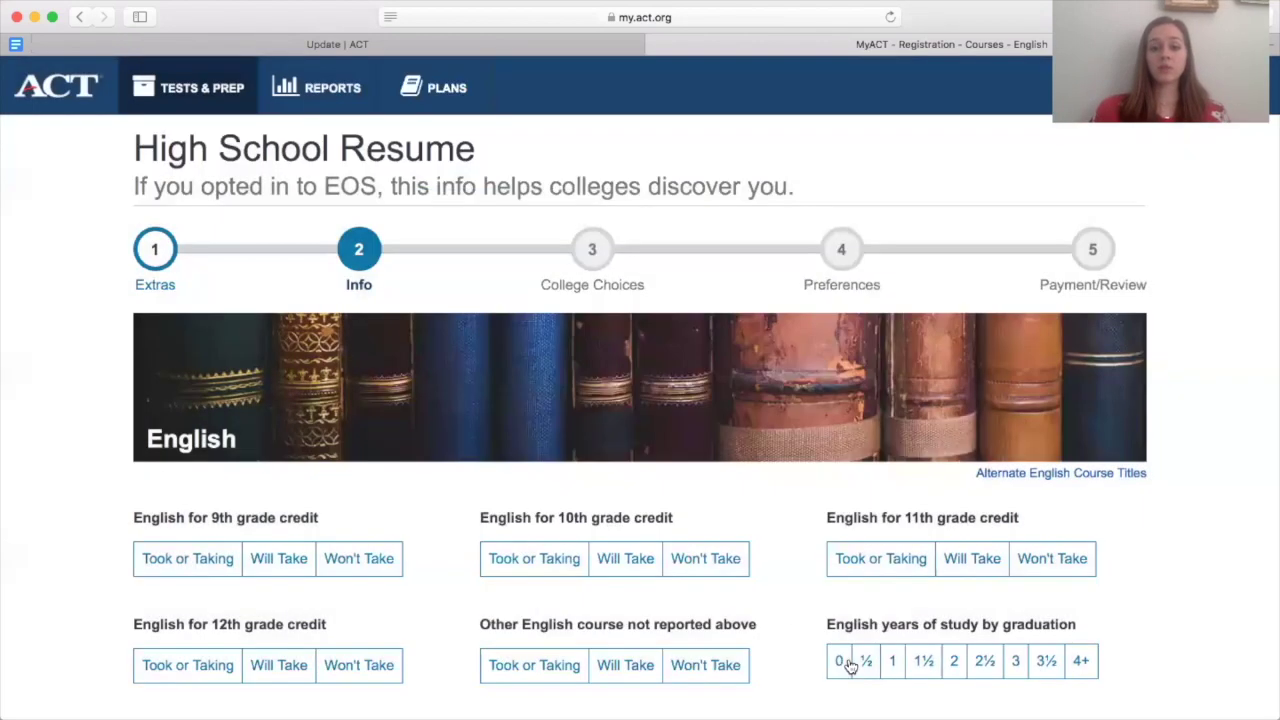
Look over the English course questions and continue to the Math courses without answering any of them
{"action": "scroll", "coordinate": [785, 603], "scroll_direction": "down", "scroll_amount": 3}
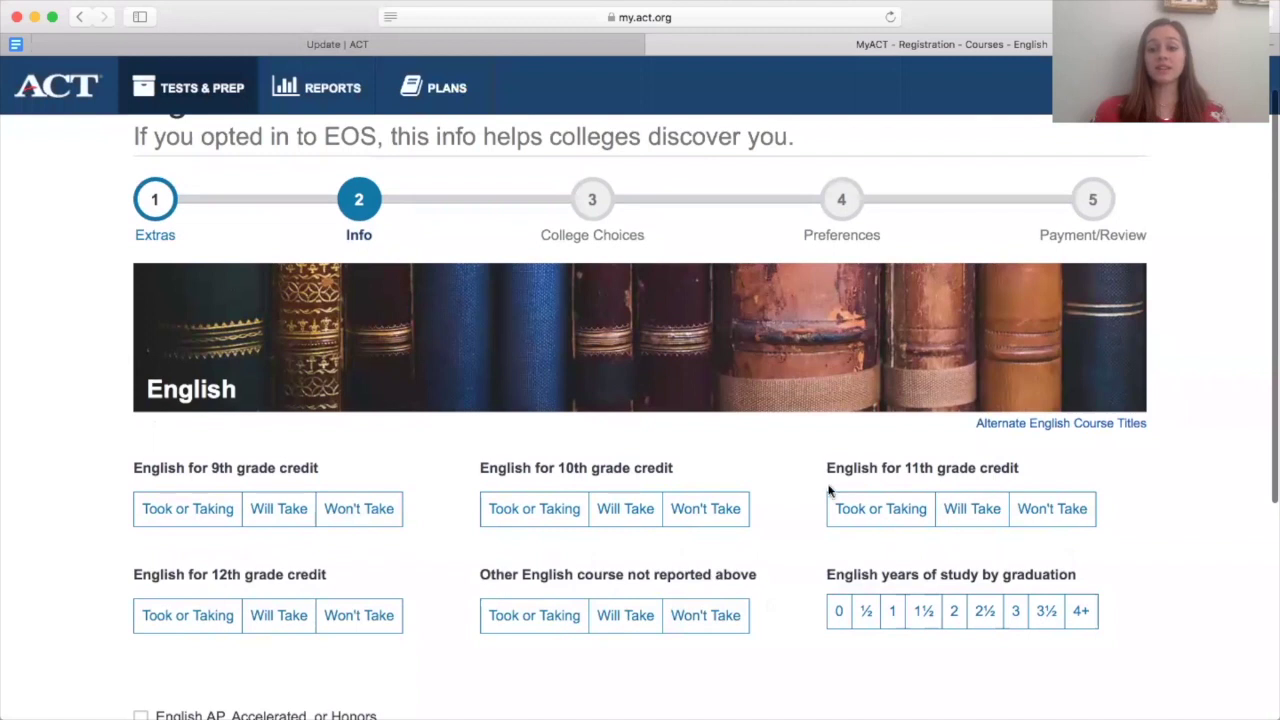
{"action": "scroll", "coordinate": [813, 582], "scroll_direction": "down", "scroll_amount": 3}
{"action": "scroll", "coordinate": [813, 584], "scroll_direction": "down", "scroll_amount": 3}
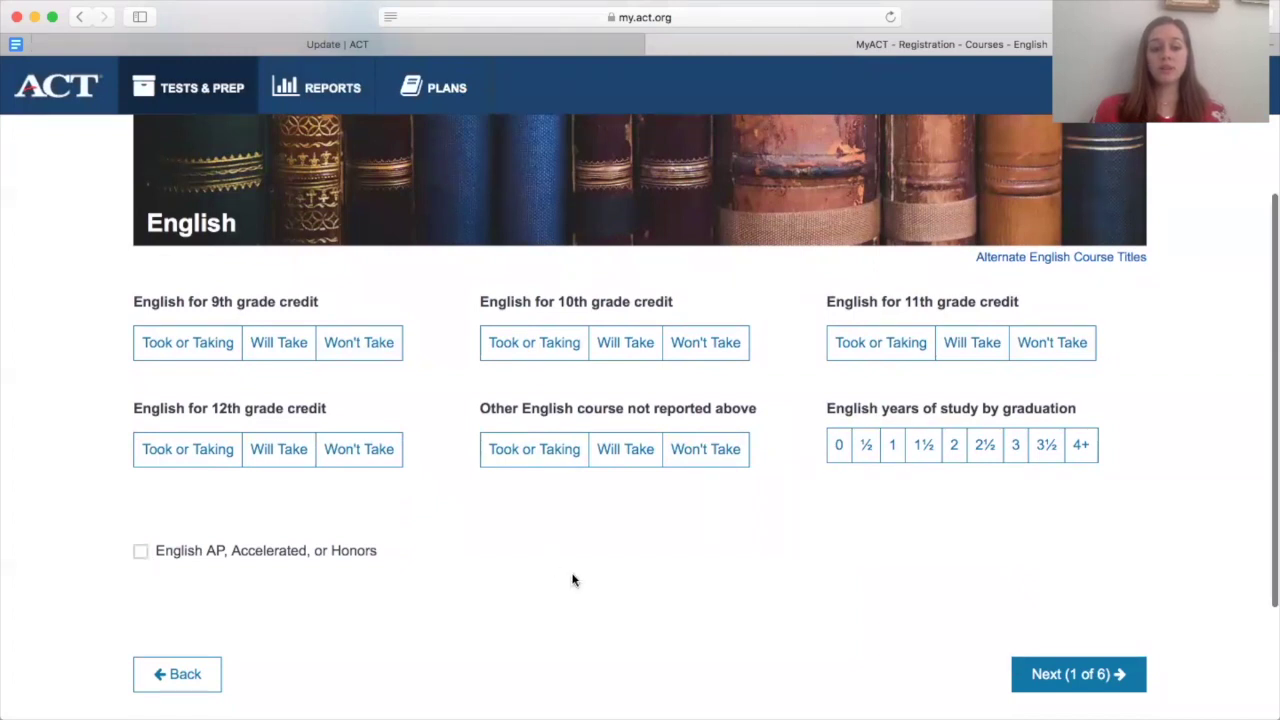
{"action": "scroll", "coordinate": [571, 577], "scroll_direction": "up", "scroll_amount": 3}
{"action": "scroll", "coordinate": [814, 591], "scroll_direction": "up", "scroll_amount": 3}
{"action": "scroll", "coordinate": [814, 591], "scroll_direction": "down", "scroll_amount": 5}
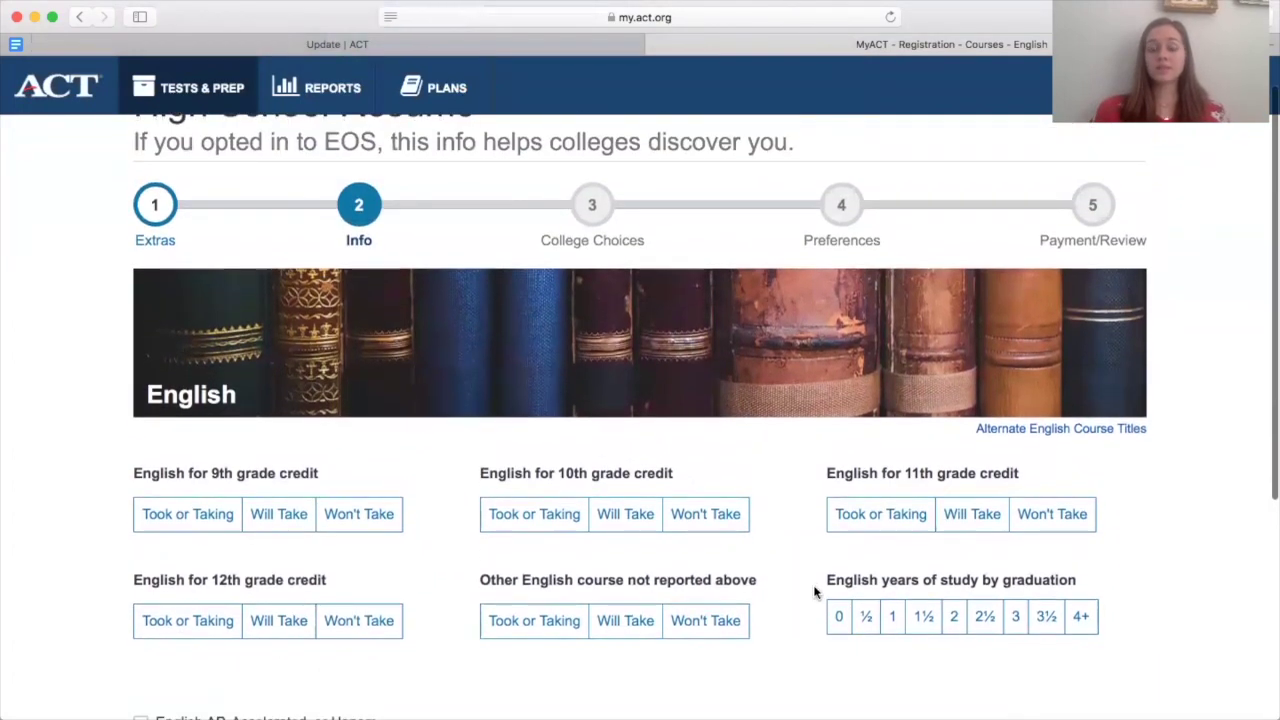
{"action": "scroll", "coordinate": [934, 560], "scroll_direction": "up", "scroll_amount": 3}
{"action": "scroll", "coordinate": [934, 440], "scroll_direction": "up", "scroll_amount": 2}
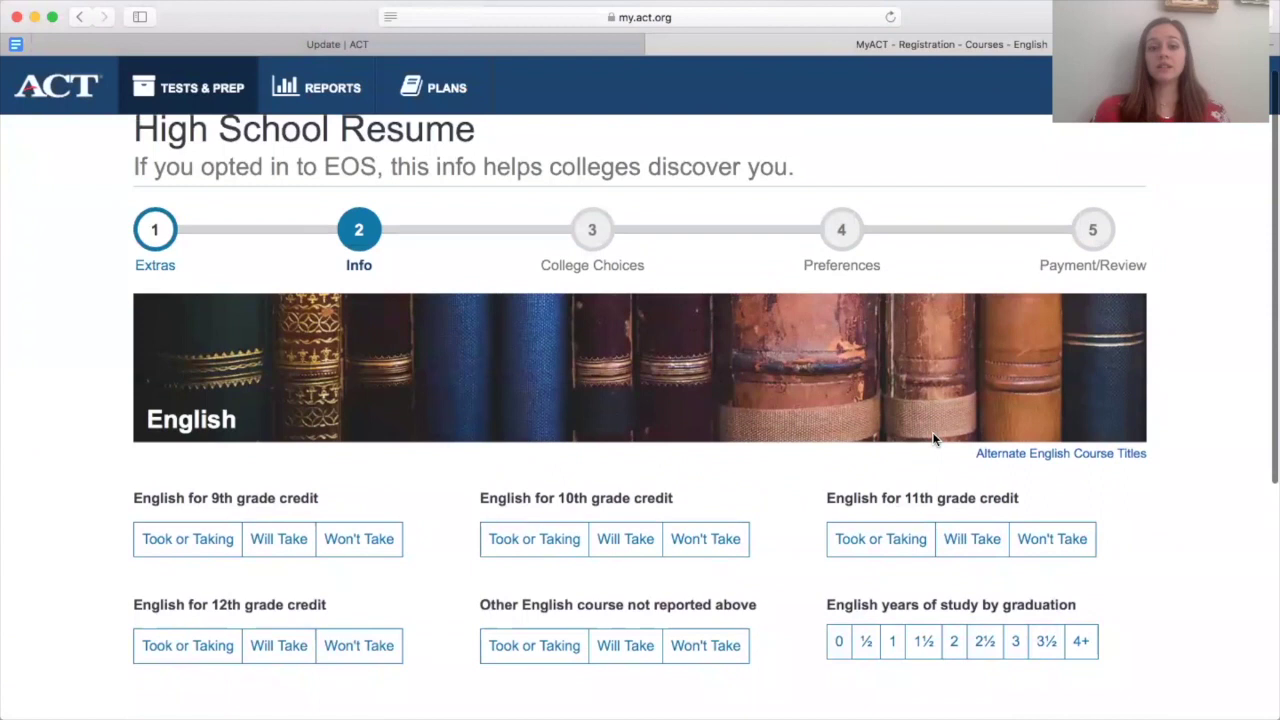
{"action": "scroll", "coordinate": [960, 480], "scroll_direction": "down", "scroll_amount": 5}
{"action": "left_click", "coordinate": [1034, 583]}
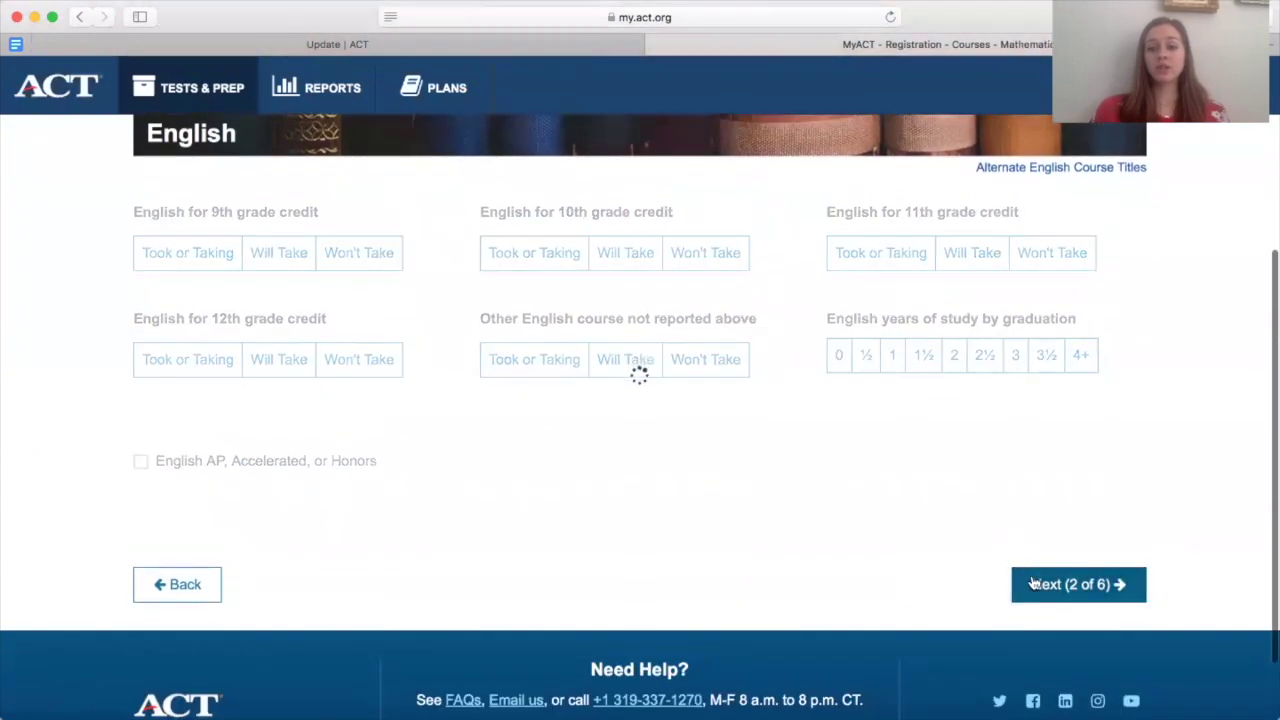
Skip the Math and Natural Sciences course pages, leaving all their questions blank
{"action": "scroll", "coordinate": [902, 469], "scroll_direction": "down", "scroll_amount": 3}
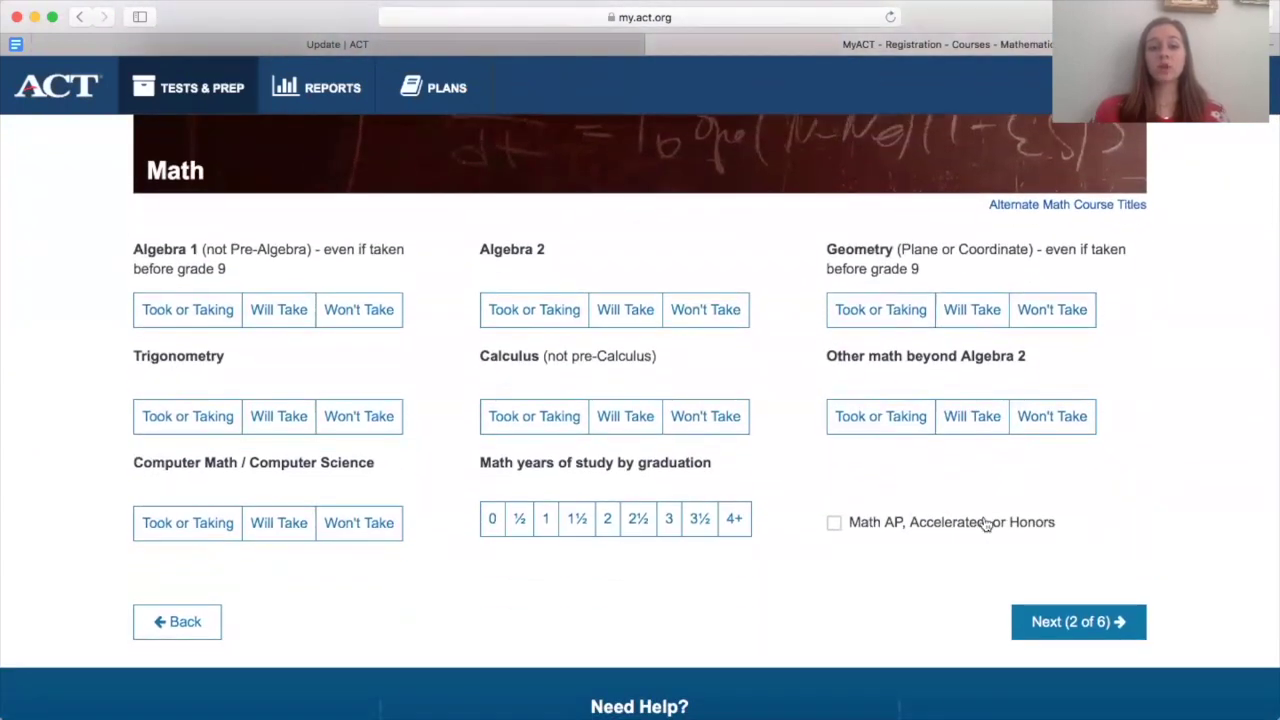
{"action": "left_click", "coordinate": [1044, 625]}
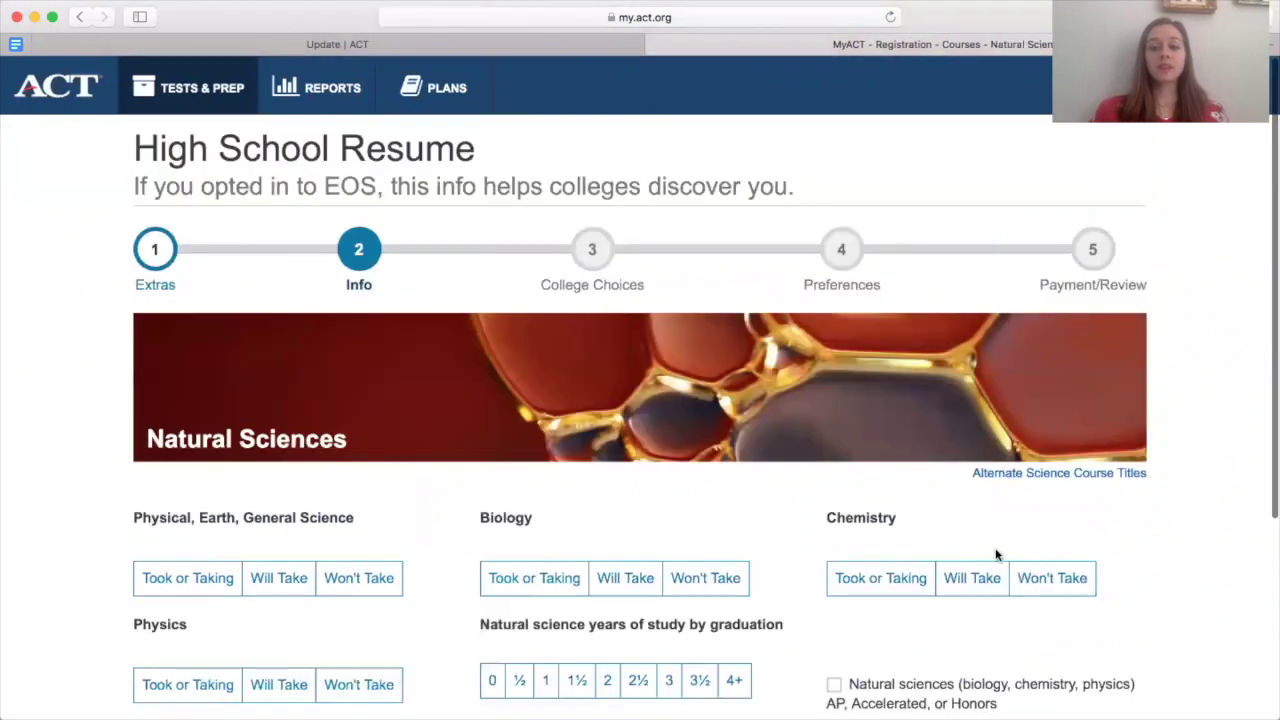
{"action": "scroll", "coordinate": [995, 556], "scroll_direction": "down", "scroll_amount": 3}
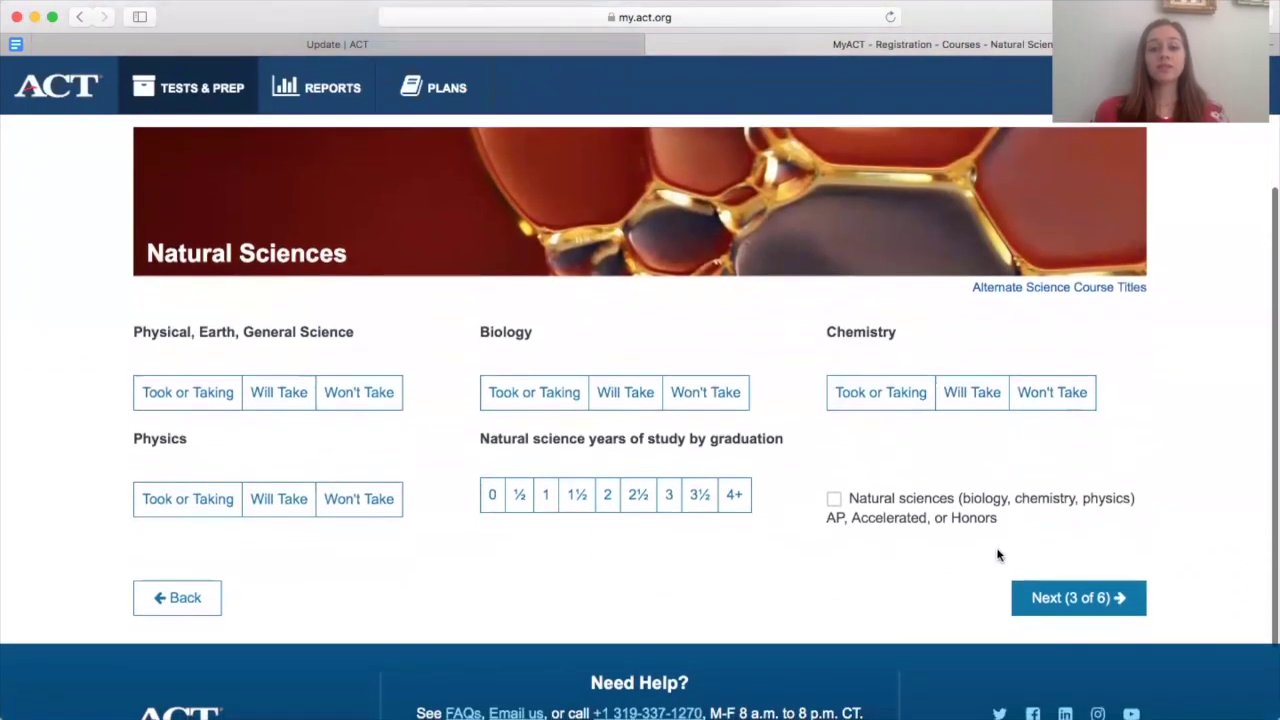
{"action": "left_click", "coordinate": [1048, 594]}
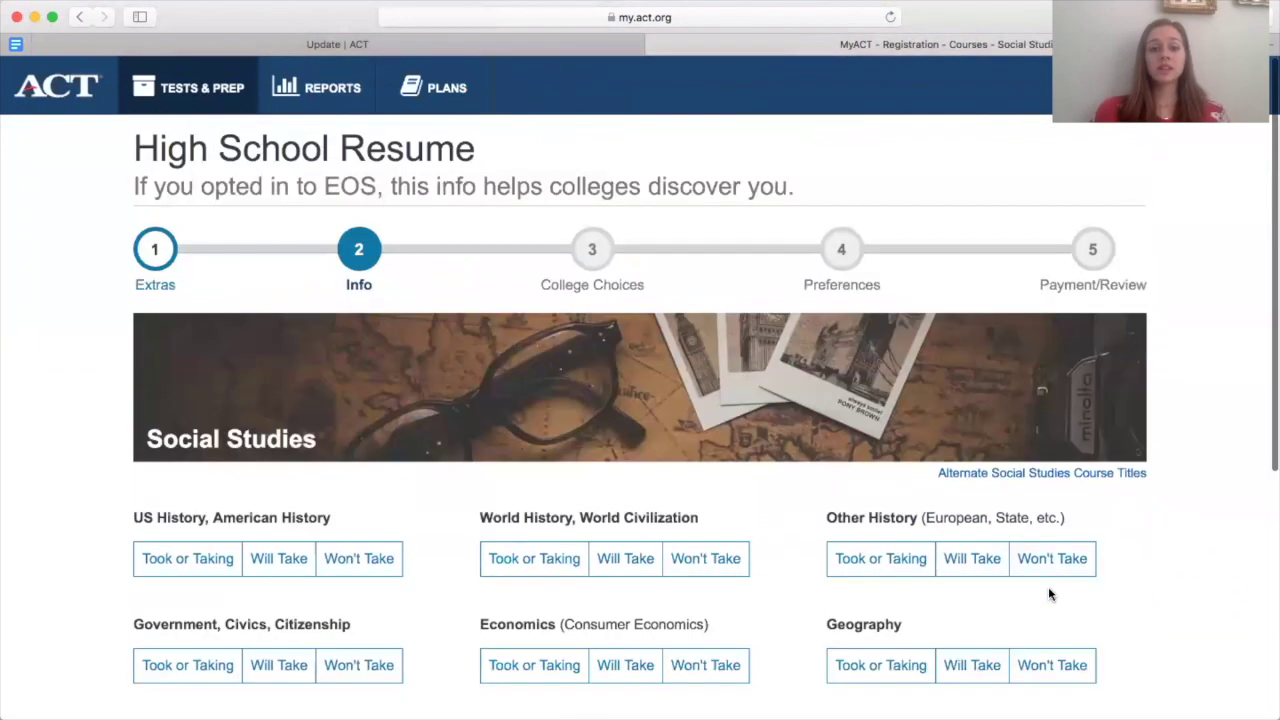
Skip the Social Studies and Foreign Languages course pages, leaving all their questions blank
{"action": "scroll", "coordinate": [1049, 594], "scroll_direction": "down", "scroll_amount": 5}
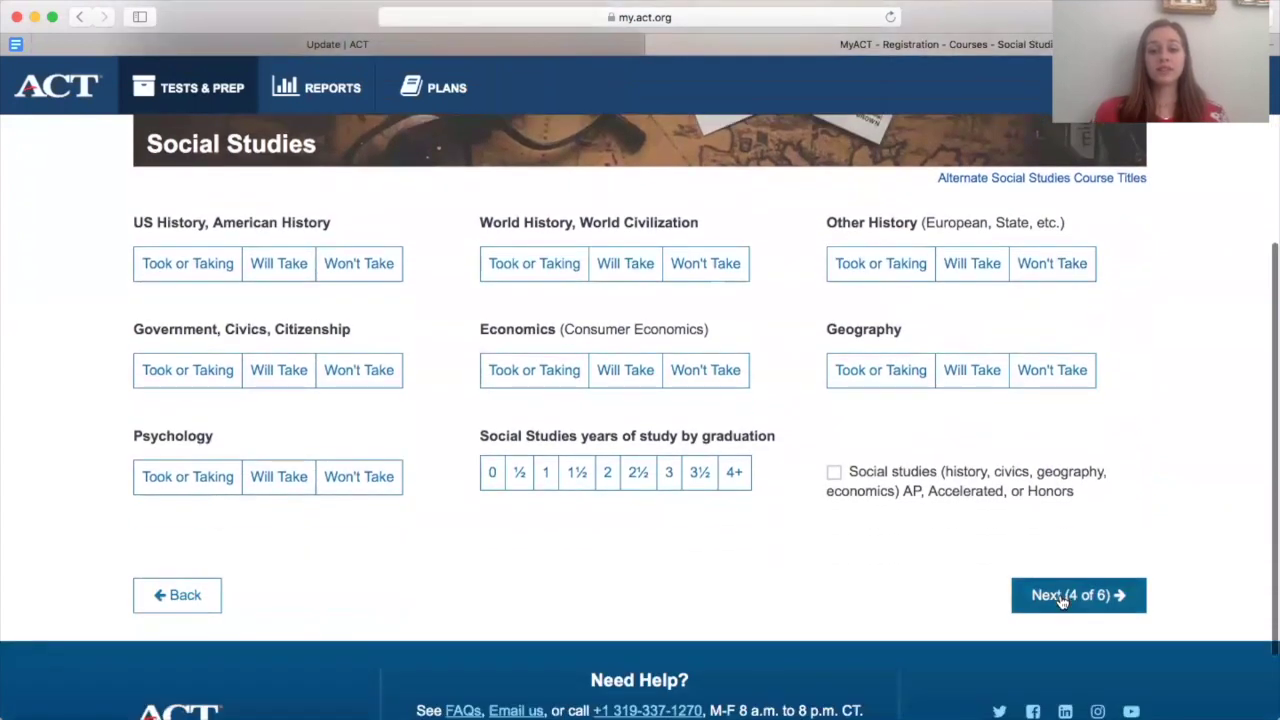
{"action": "left_click", "coordinate": [1062, 598]}
{"action": "scroll", "coordinate": [1050, 602], "scroll_direction": "down", "scroll_amount": 3}
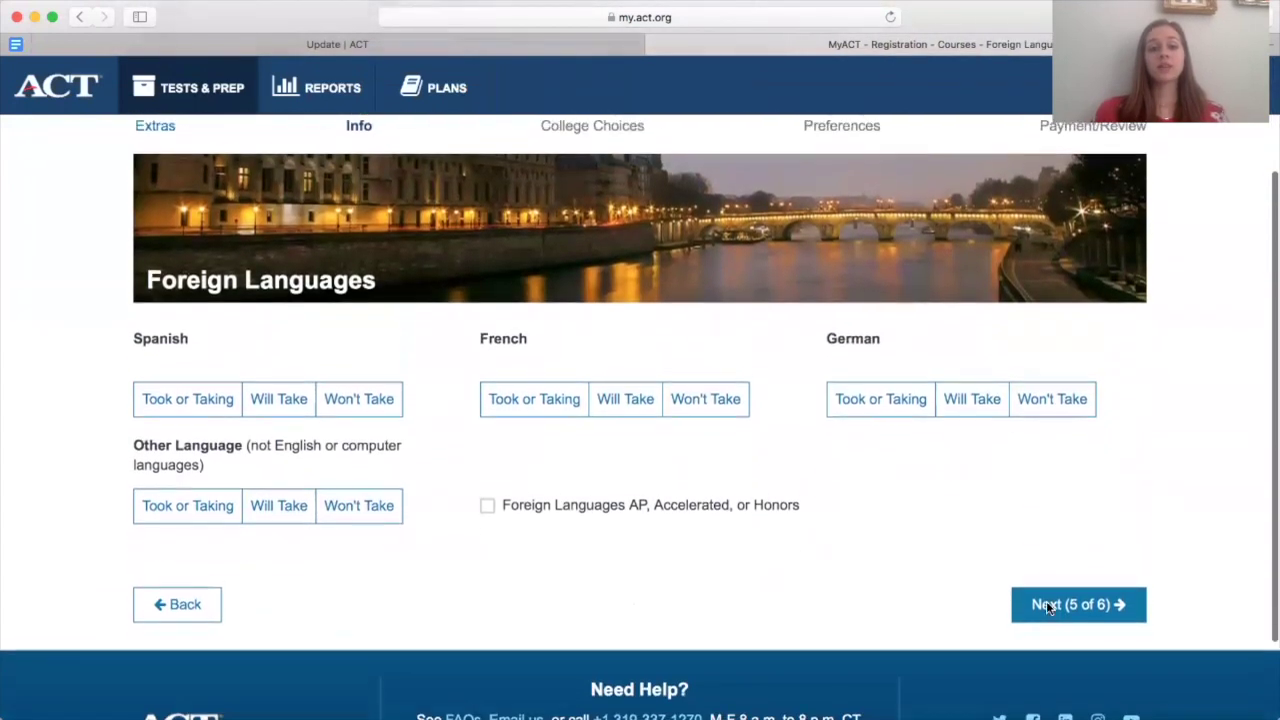
{"action": "scroll", "coordinate": [1048, 603], "scroll_direction": "up", "scroll_amount": 1}
{"action": "left_click", "coordinate": [1056, 660]}
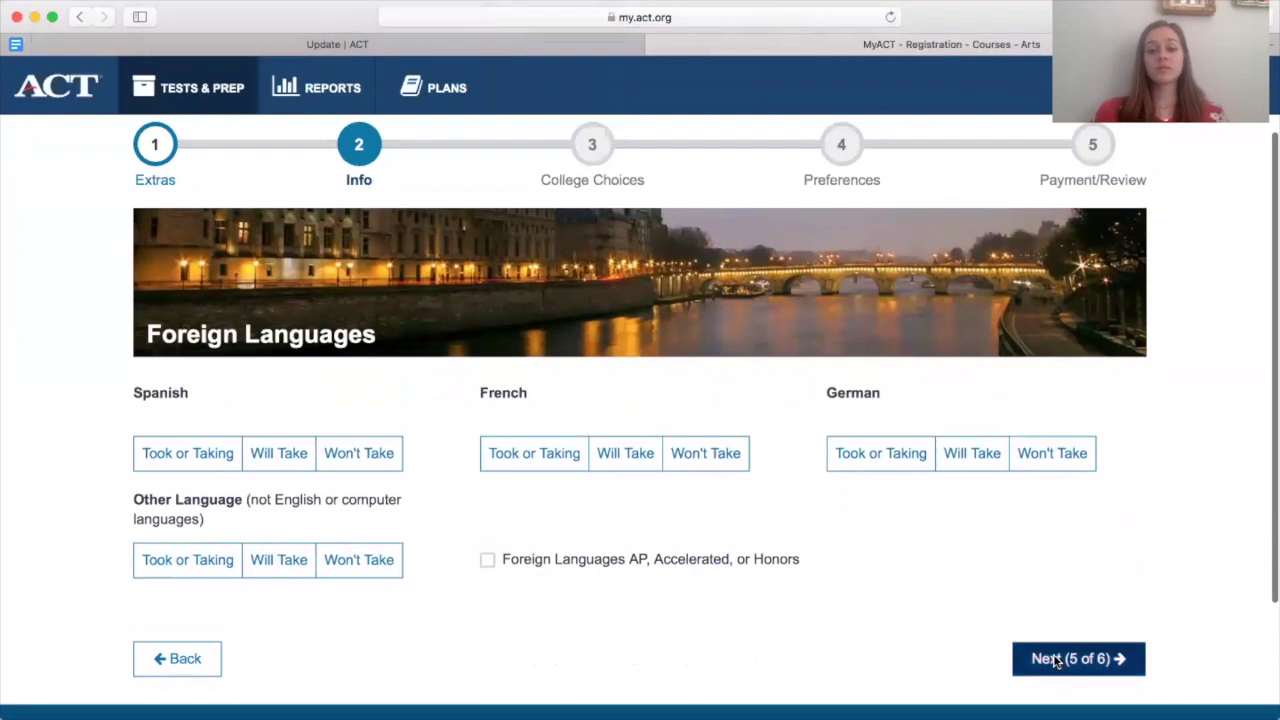
Leave the Arts courses unanswered and continue to the College Plans questions about paying for college
{"action": "scroll", "coordinate": [870, 533], "scroll_direction": "down", "scroll_amount": 1}
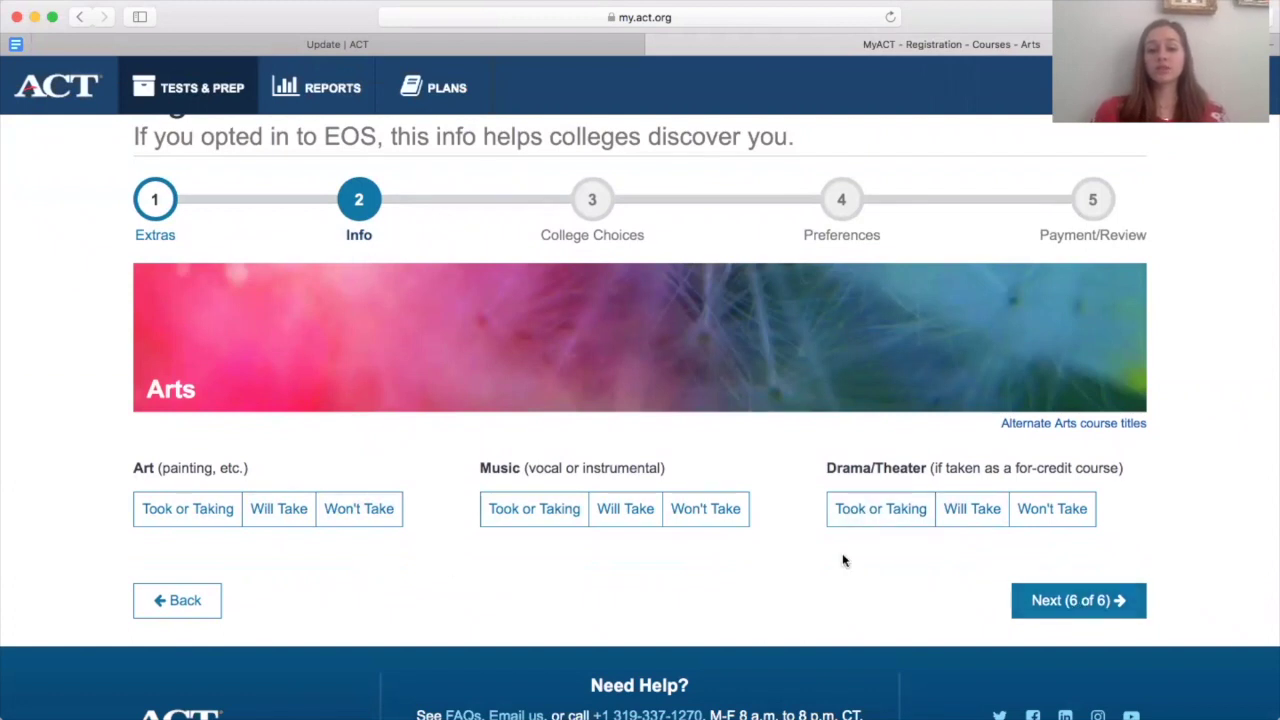
{"action": "left_click", "coordinate": [1080, 600]}
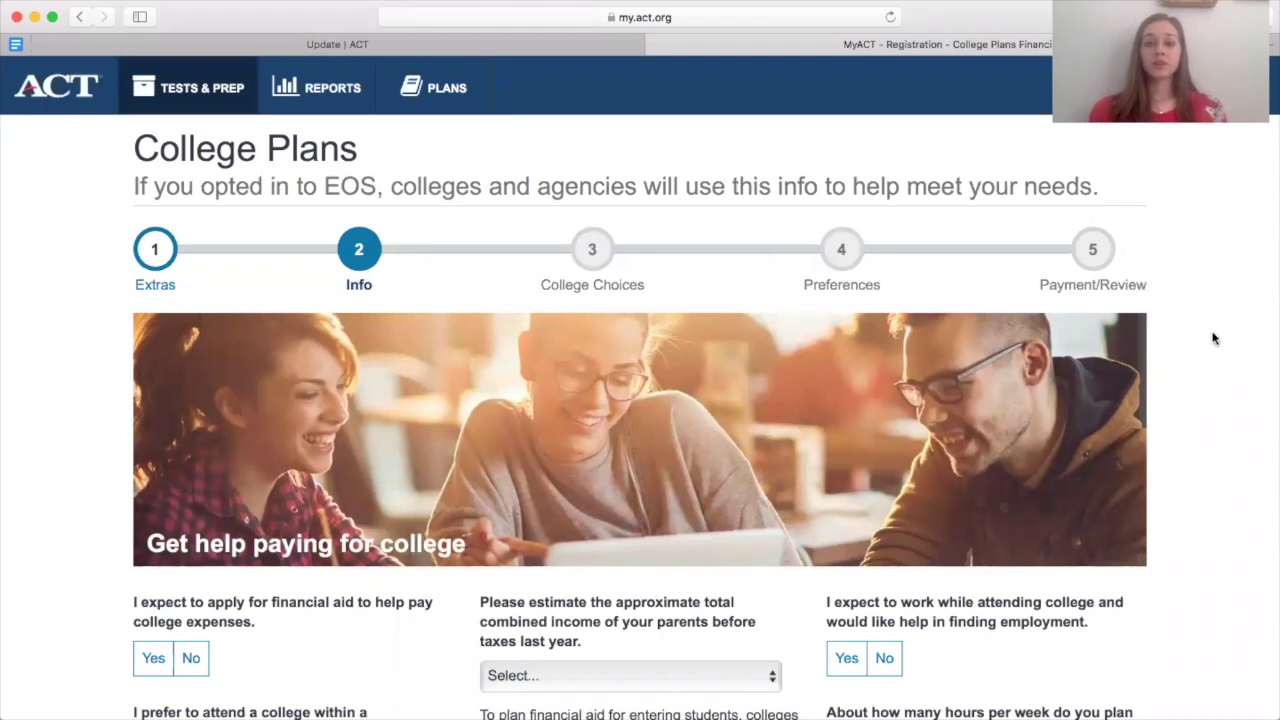
{"action": "scroll", "coordinate": [1213, 338], "scroll_direction": "down", "scroll_amount": 3}
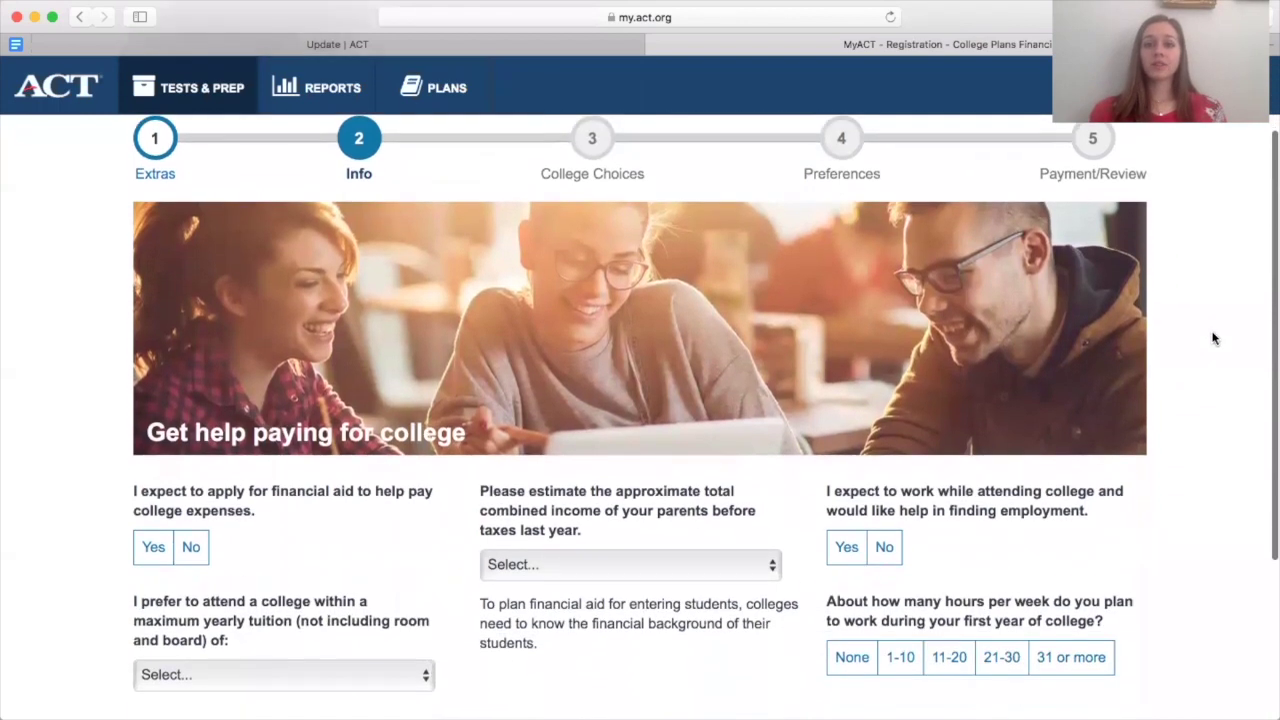
Look over the financial aid, tuition and parental income questions, leave them all unanswered, and continue to the career and major page
{"action": "scroll", "coordinate": [1213, 338], "scroll_direction": "down", "scroll_amount": 2}
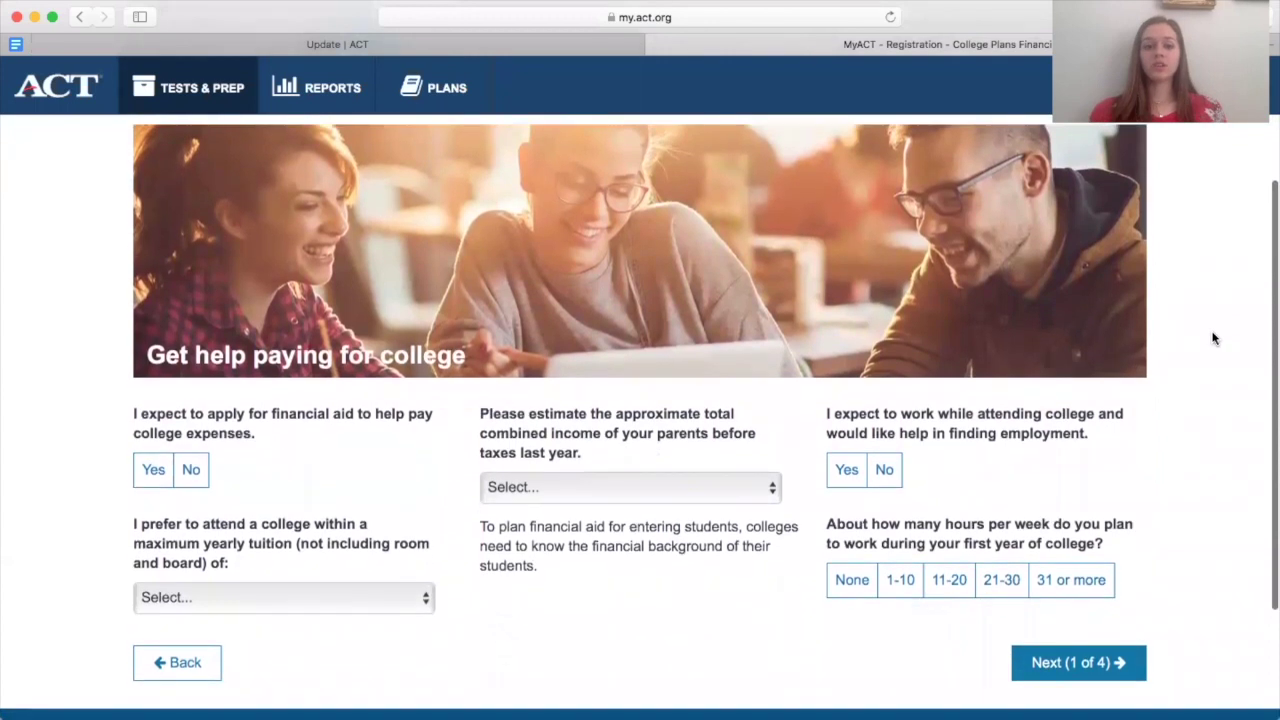
{"action": "scroll", "coordinate": [1213, 338], "scroll_direction": "down", "scroll_amount": 1}
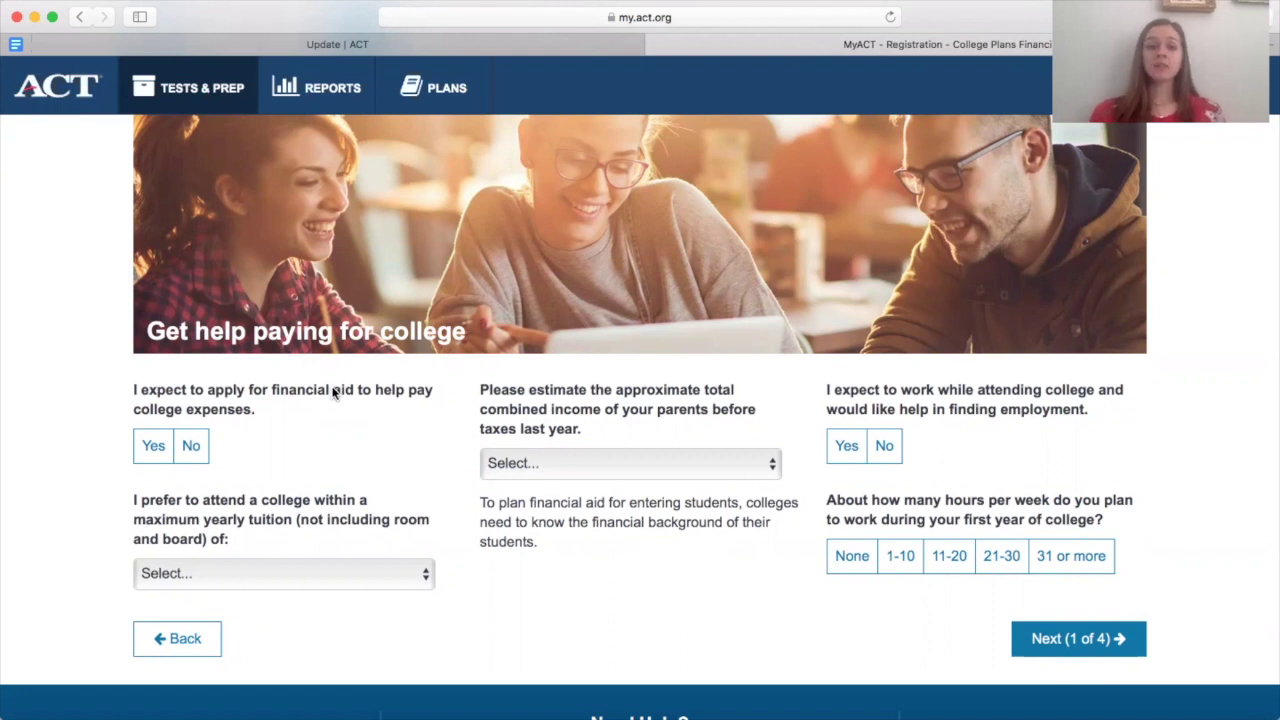
{"action": "scroll", "coordinate": [333, 448], "scroll_direction": "down", "scroll_amount": 1}
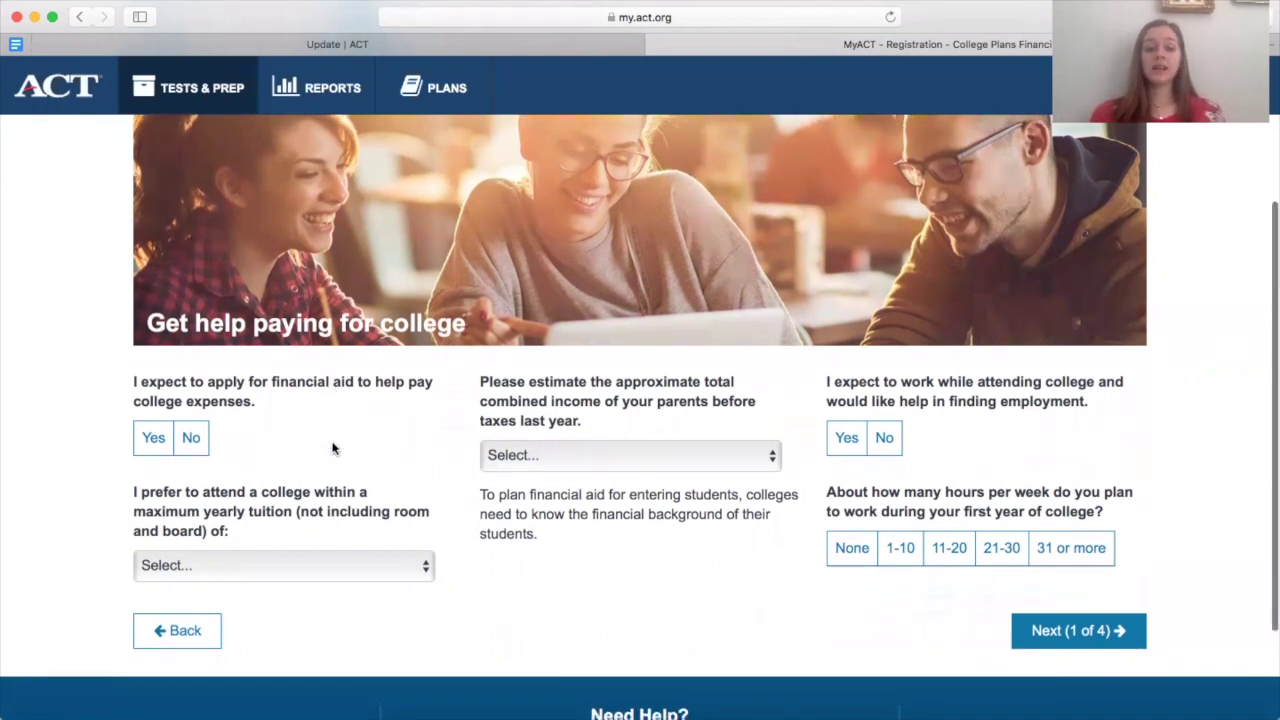
{"action": "scroll", "coordinate": [333, 448], "scroll_direction": "up", "scroll_amount": 1}
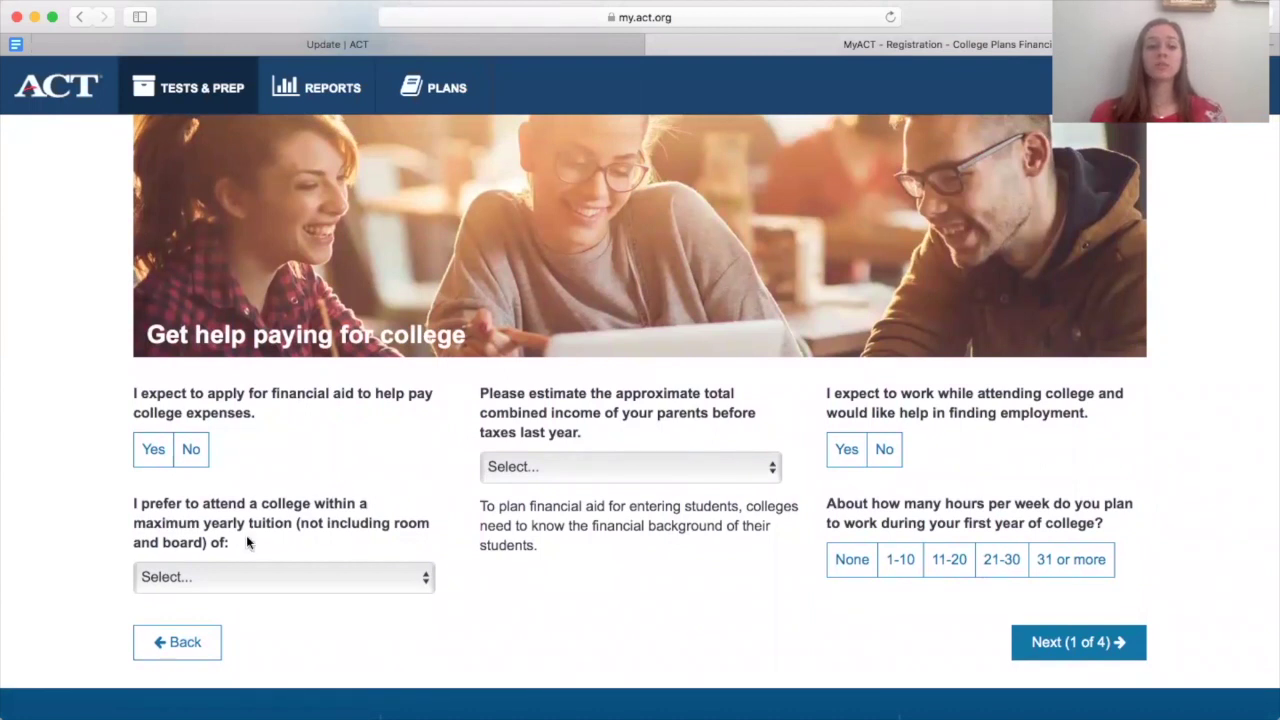
{"action": "left_click", "coordinate": [246, 580]}
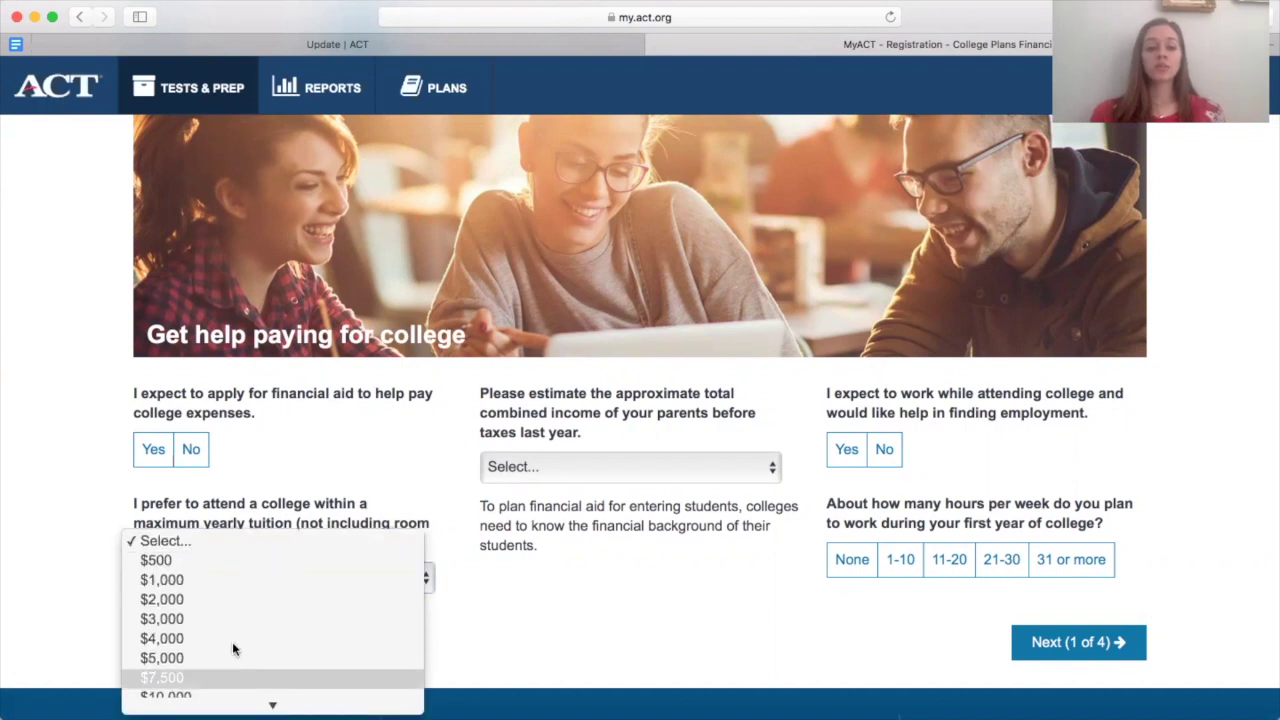
{"action": "left_click", "coordinate": [232, 542]}
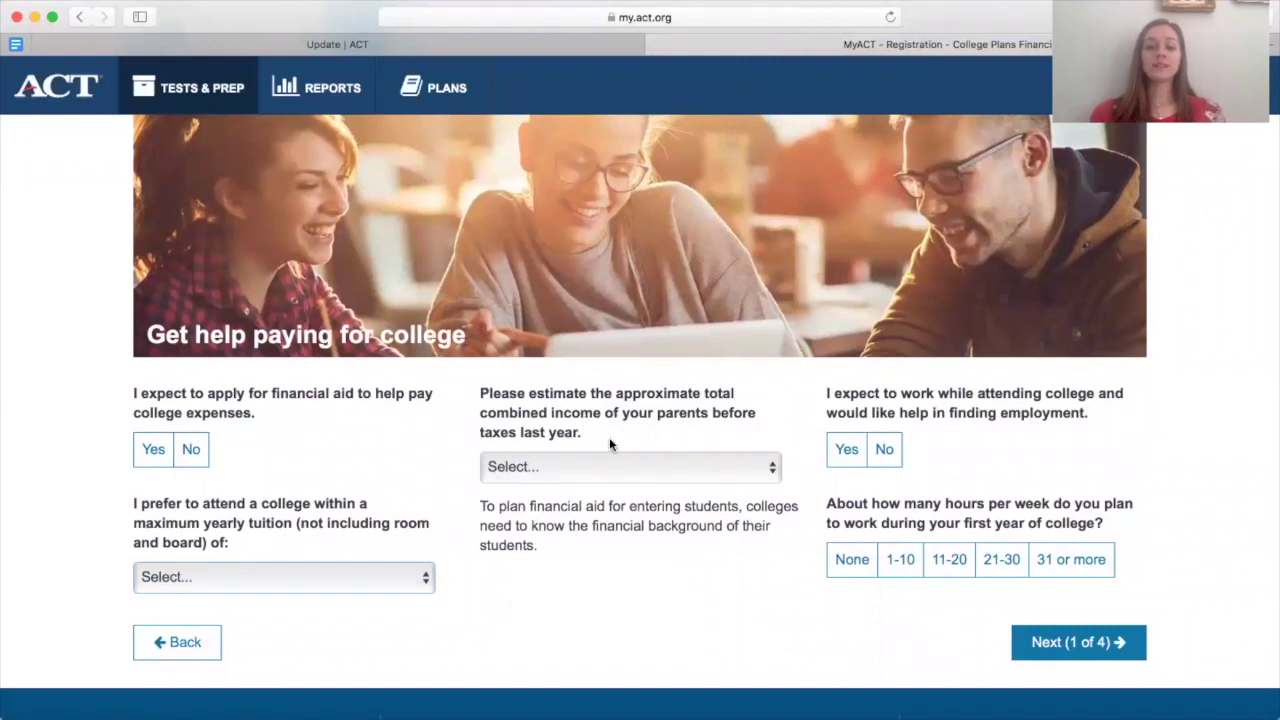
{"action": "left_click", "coordinate": [570, 468]}
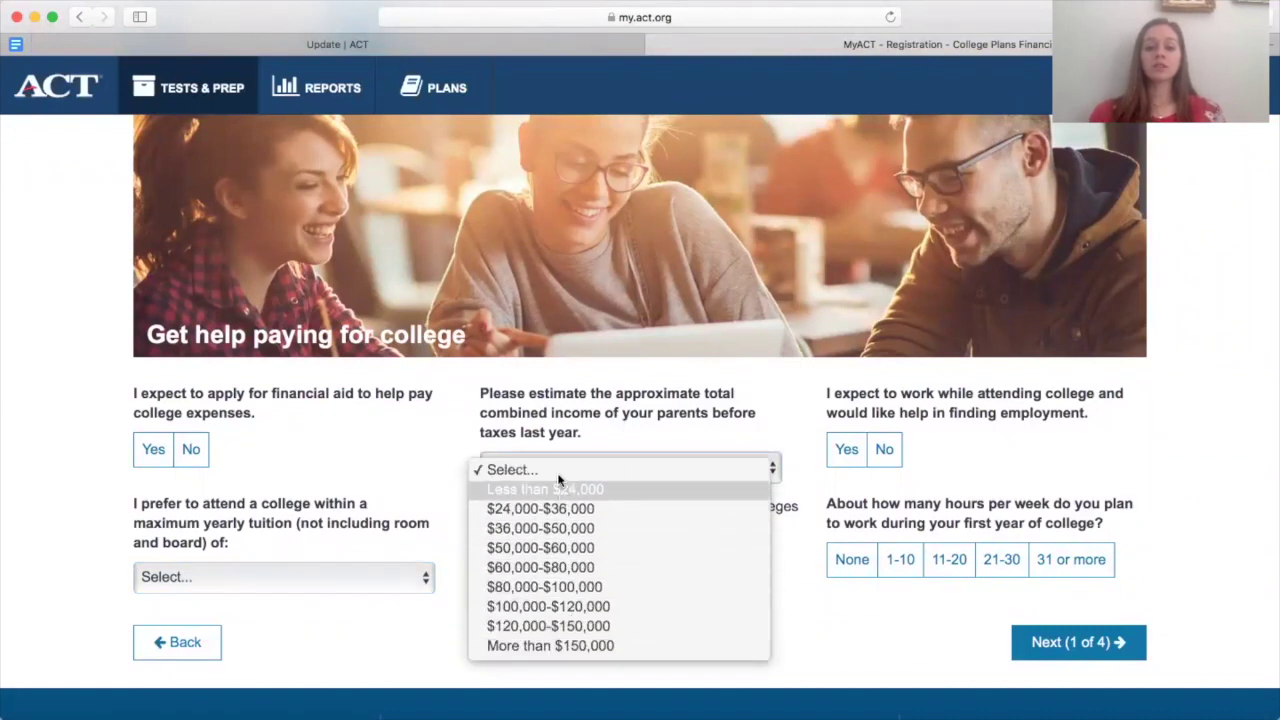
{"action": "left_click", "coordinate": [558, 470]}
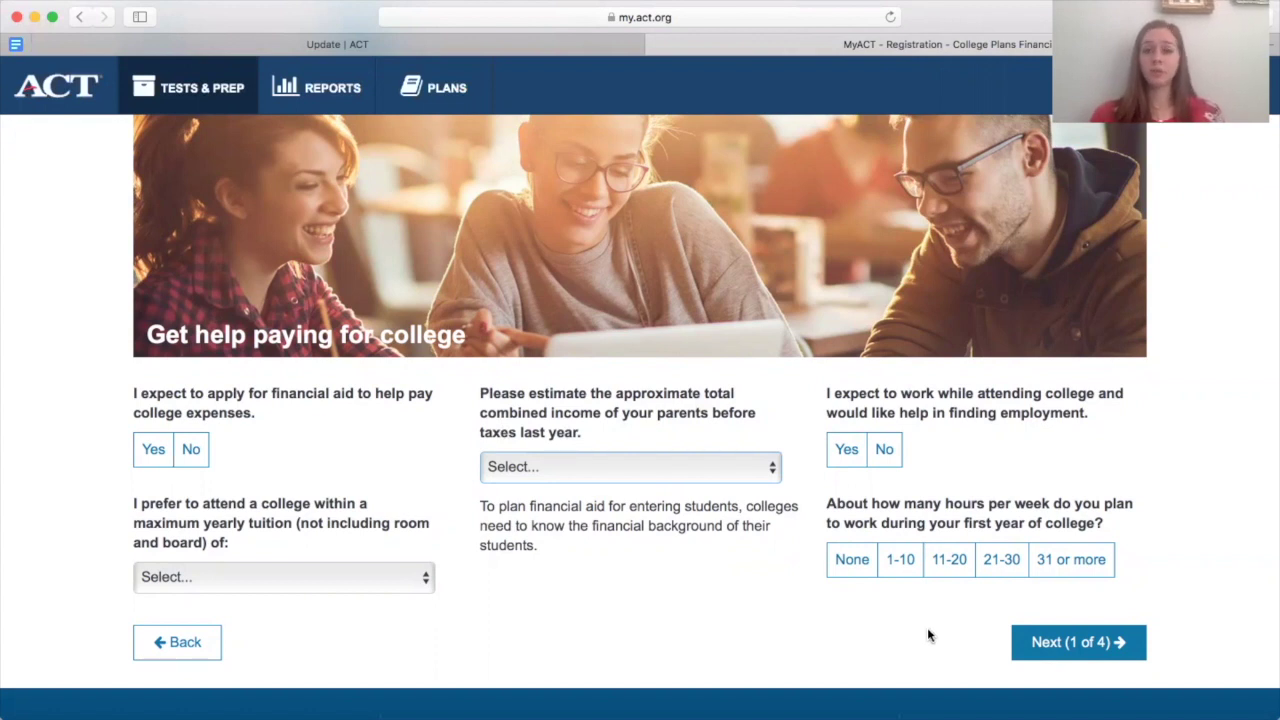
{"action": "left_click", "coordinate": [1035, 643]}
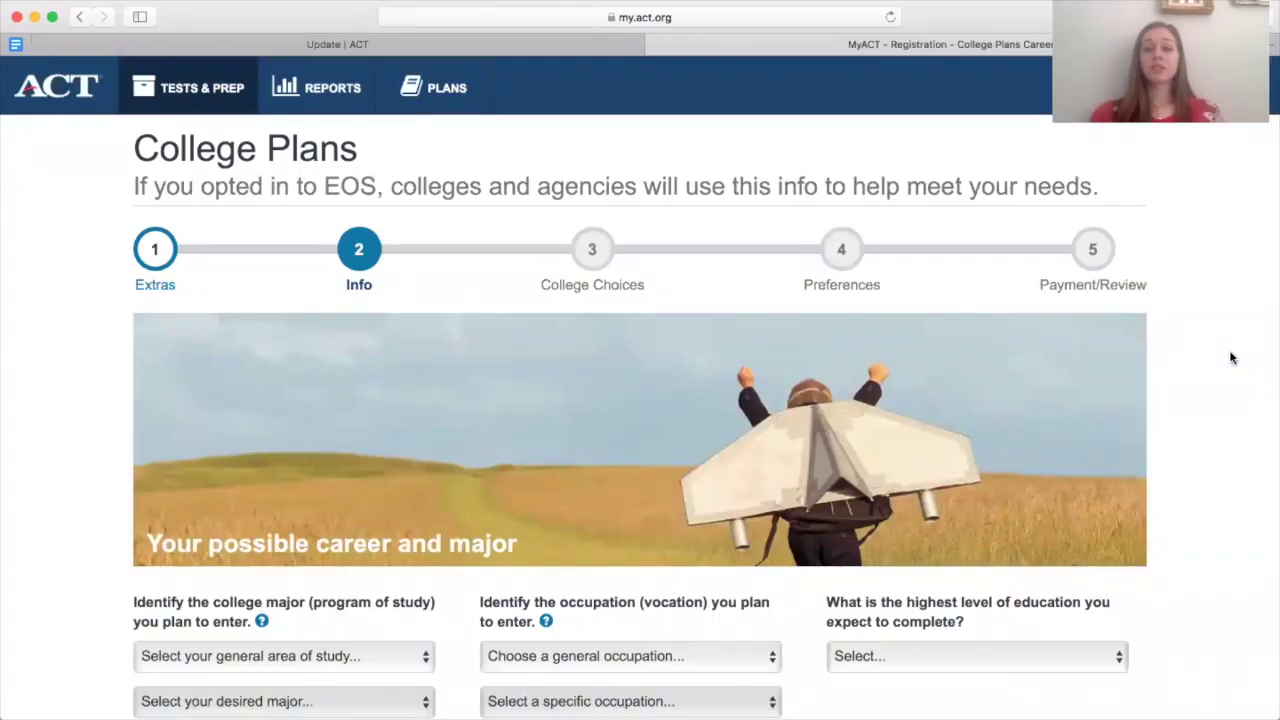
Set the planned college major to Undecided for both the general area of study and the desired major
{"action": "scroll", "coordinate": [1231, 358], "scroll_direction": "down", "scroll_amount": 3}
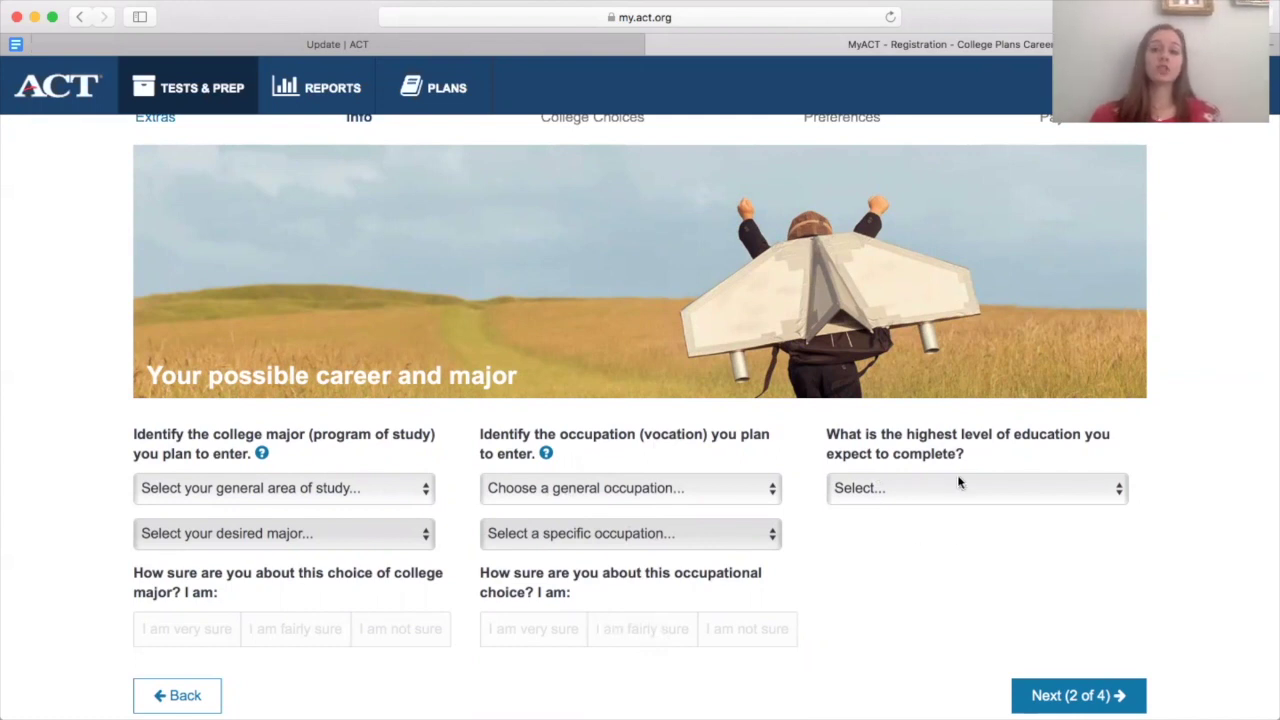
{"action": "scroll", "coordinate": [958, 482], "scroll_direction": "down", "scroll_amount": 1}
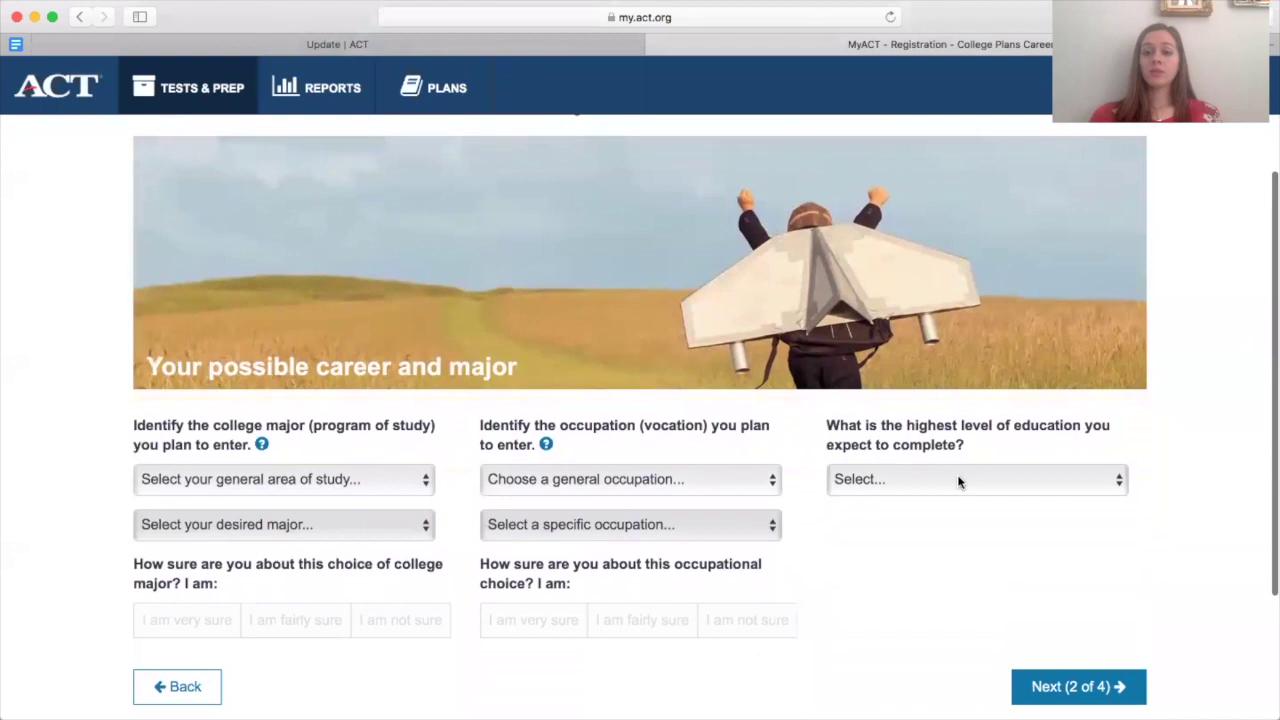
{"action": "left_click", "coordinate": [372, 501]}
{"action": "left_click", "coordinate": [360, 527]}
{"action": "left_click", "coordinate": [349, 547]}
Set both the general and the specific planned occupation to Undecided
{"action": "left_click", "coordinate": [621, 488]}
{"action": "left_click", "coordinate": [621, 501]}
{"action": "left_click", "coordinate": [600, 526]}
{"action": "left_click", "coordinate": [597, 547]}
Change the general occupation to Architecture and the specific occupation to City/Urban/Regional Planning
{"action": "left_click", "coordinate": [595, 488]}
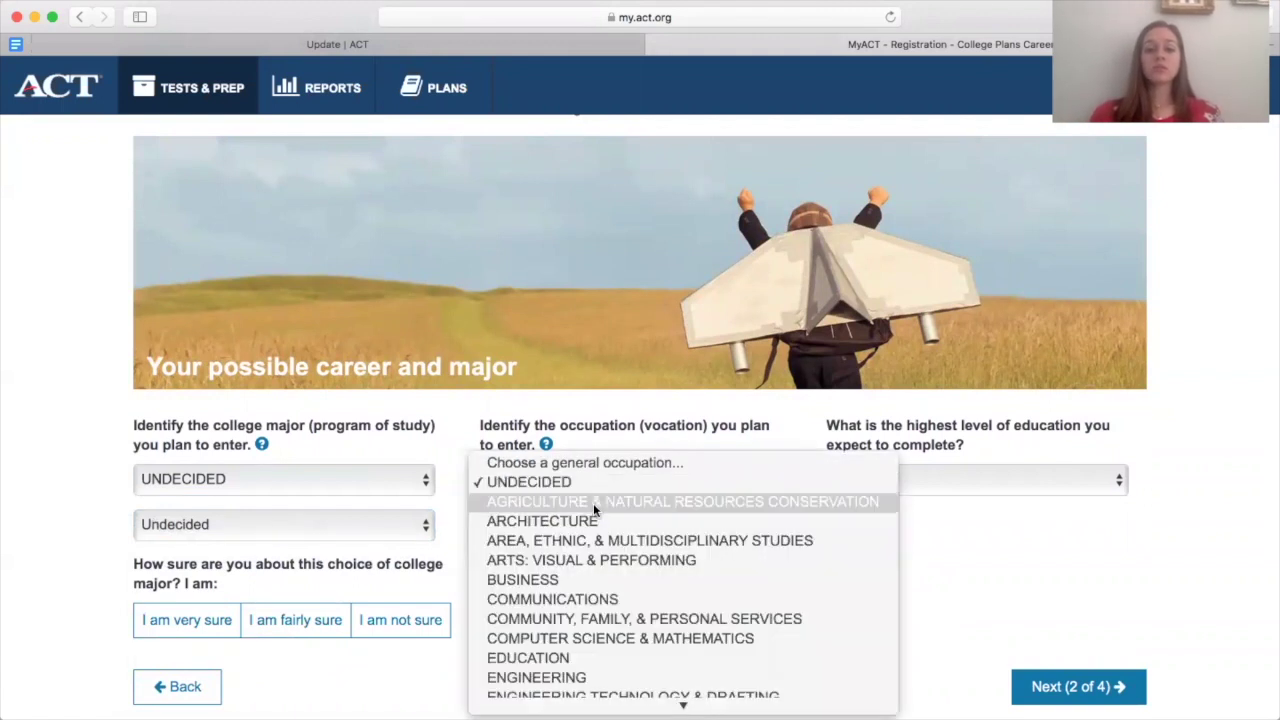
{"action": "left_click", "coordinate": [592, 522]}
{"action": "left_click", "coordinate": [620, 524]}
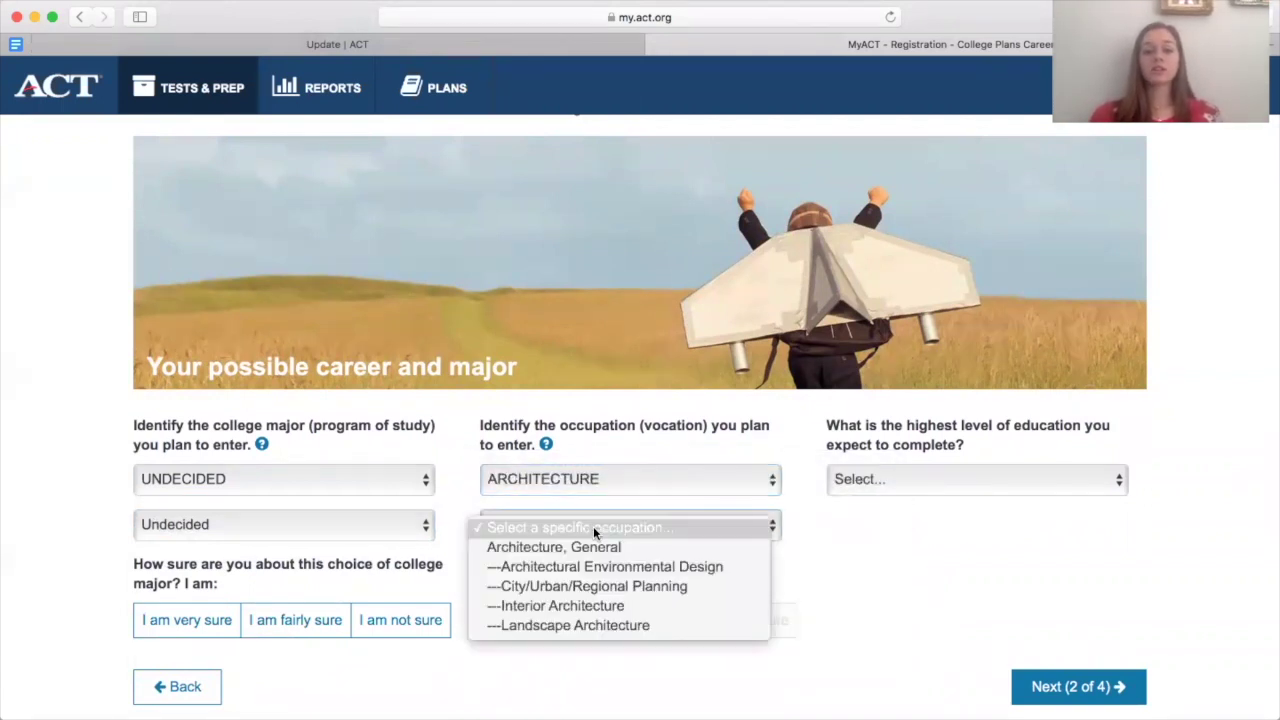
{"action": "left_click", "coordinate": [583, 588]}
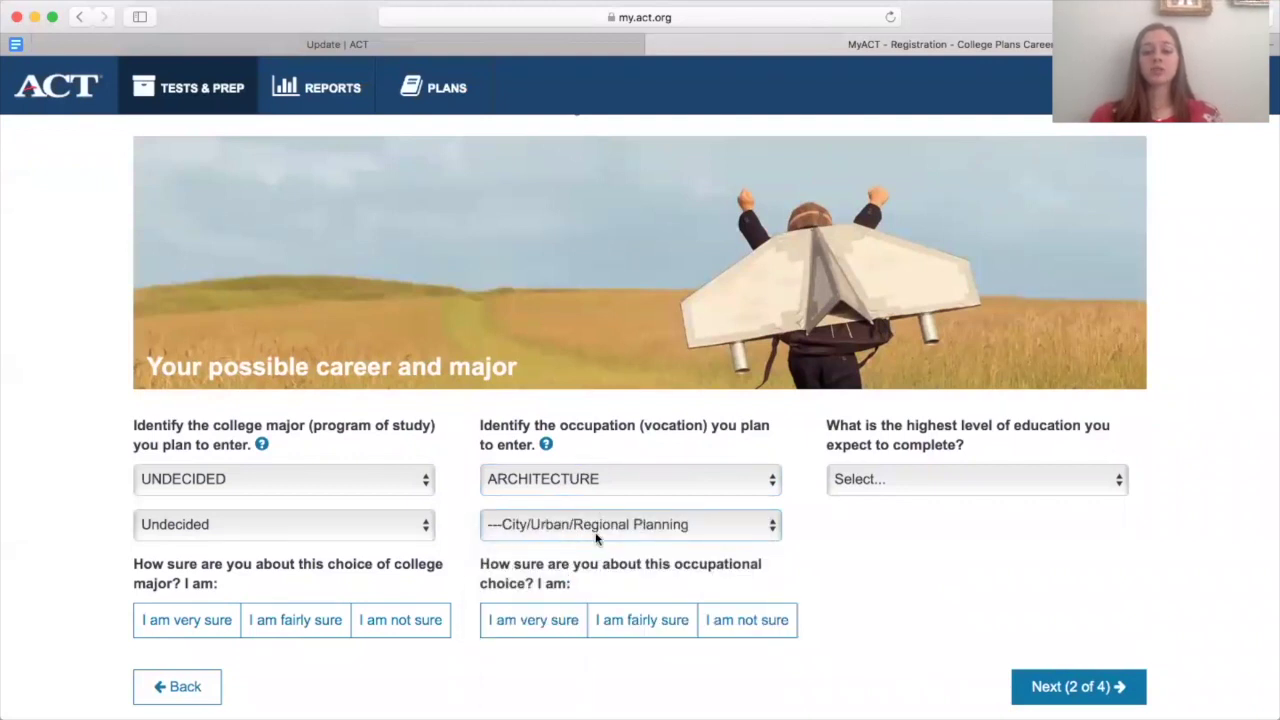
Clear the Architecture occupation choices and return both the general and specific occupation to Undecided
{"action": "left_click", "coordinate": [597, 535]}
{"action": "left_click", "coordinate": [588, 470]}
{"action": "left_click", "coordinate": [582, 522]}
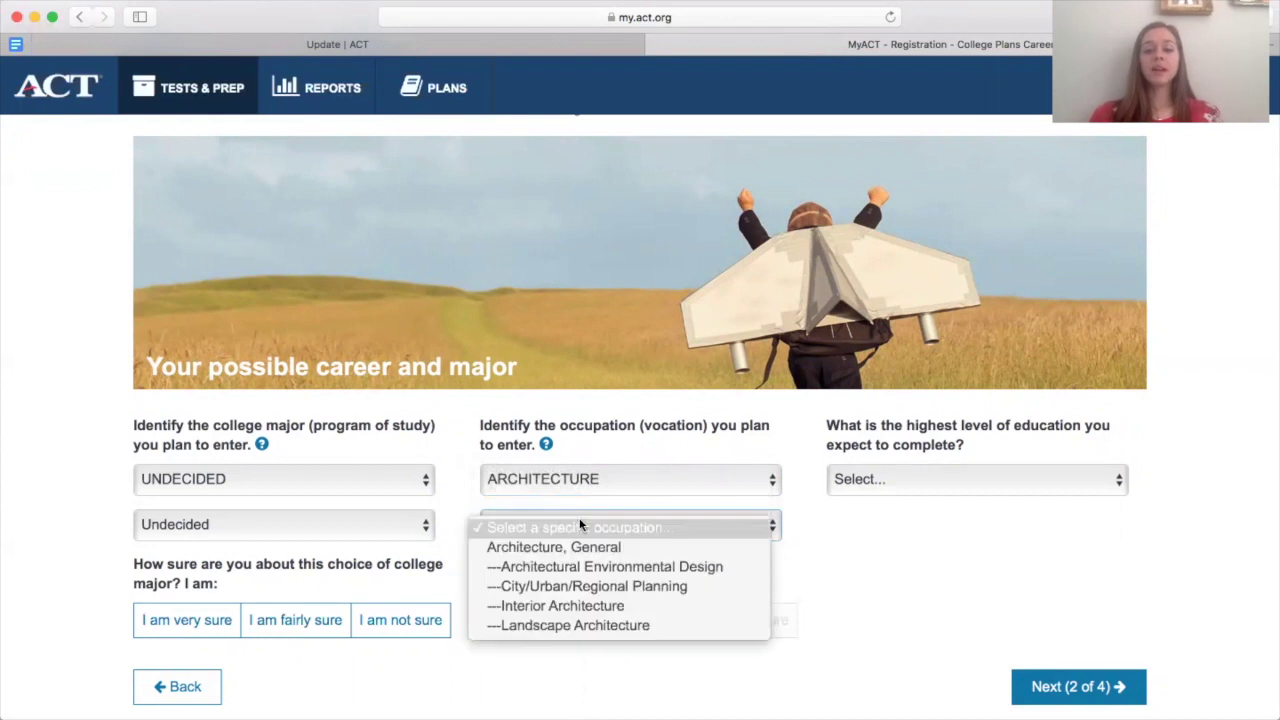
{"action": "left_click", "coordinate": [641, 480]}
{"action": "left_click", "coordinate": [641, 478]}
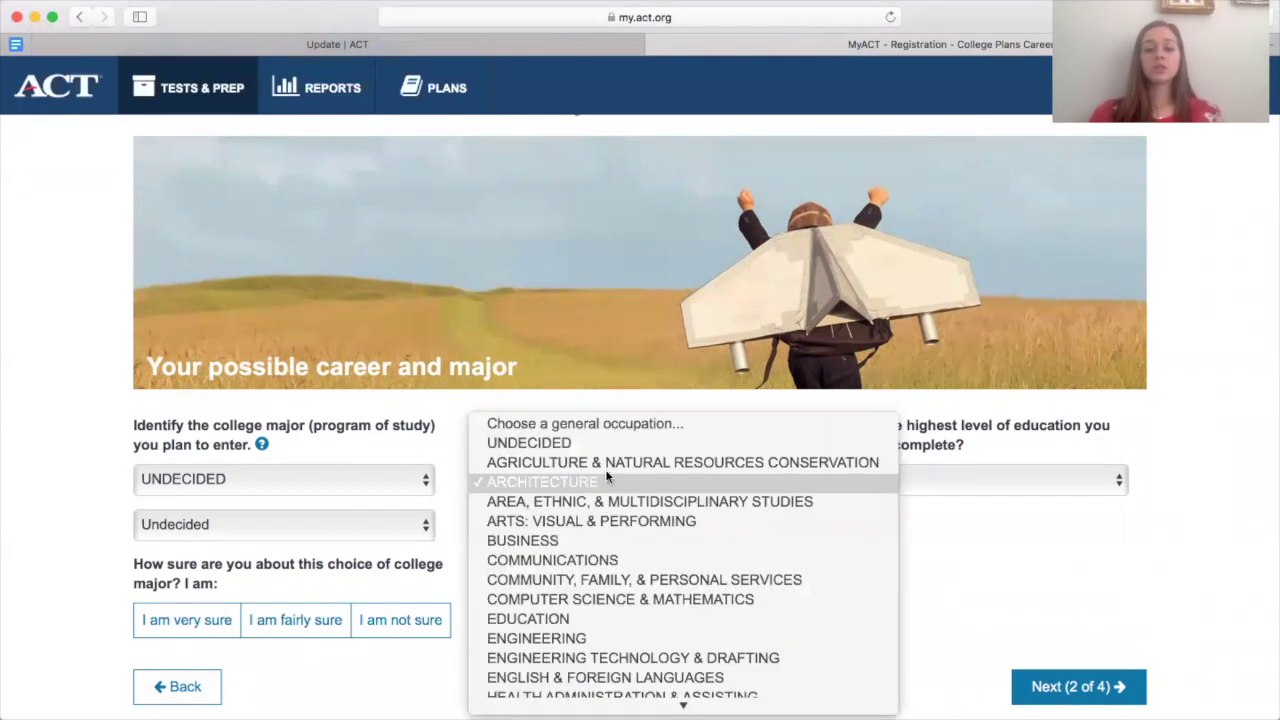
{"action": "left_click", "coordinate": [605, 418]}
{"action": "left_click", "coordinate": [566, 494]}
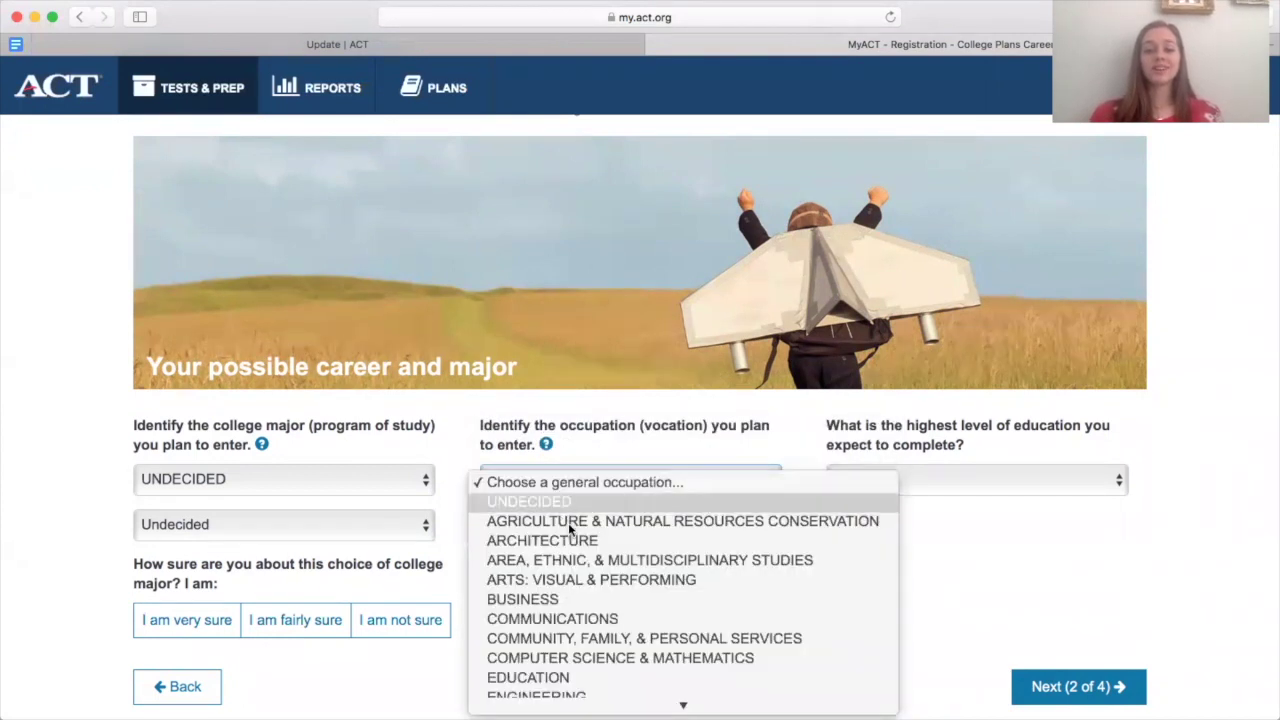
{"action": "left_click", "coordinate": [565, 500]}
{"action": "left_click", "coordinate": [566, 524]}
{"action": "left_click", "coordinate": [554, 541]}
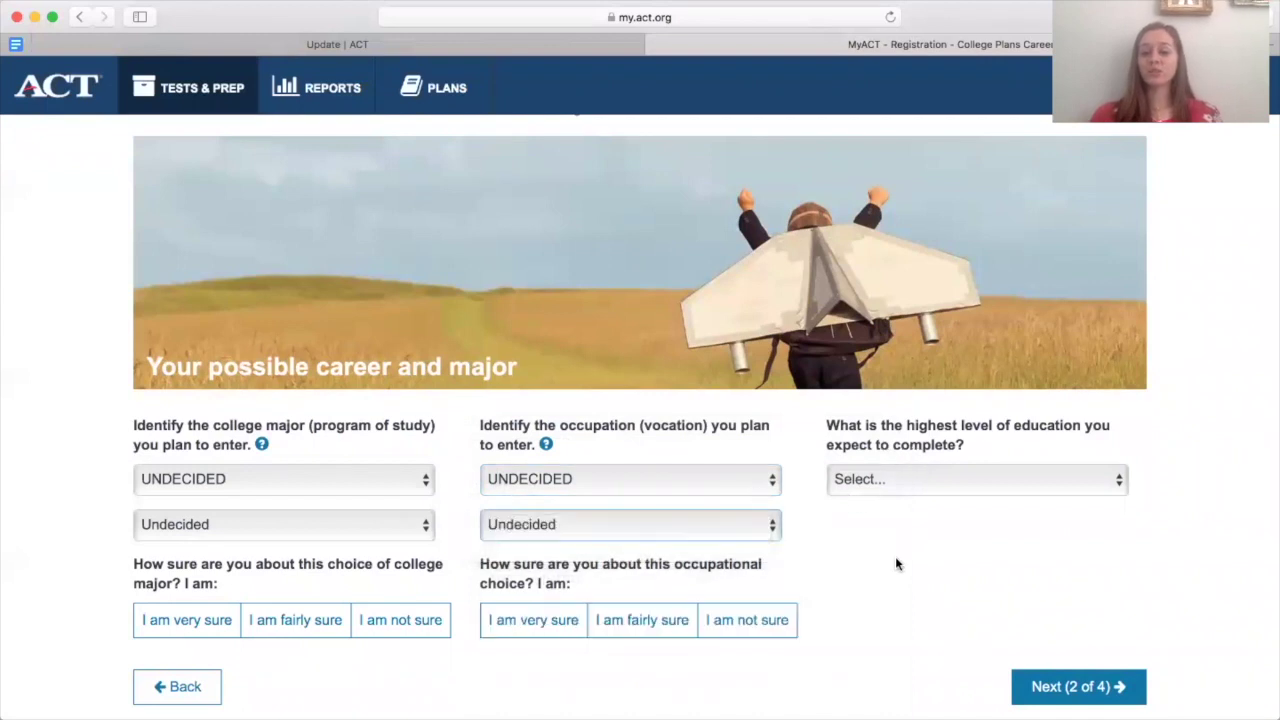
Set the highest level of education expected to Other and try to continue to the next page
{"action": "left_click", "coordinate": [886, 478]}
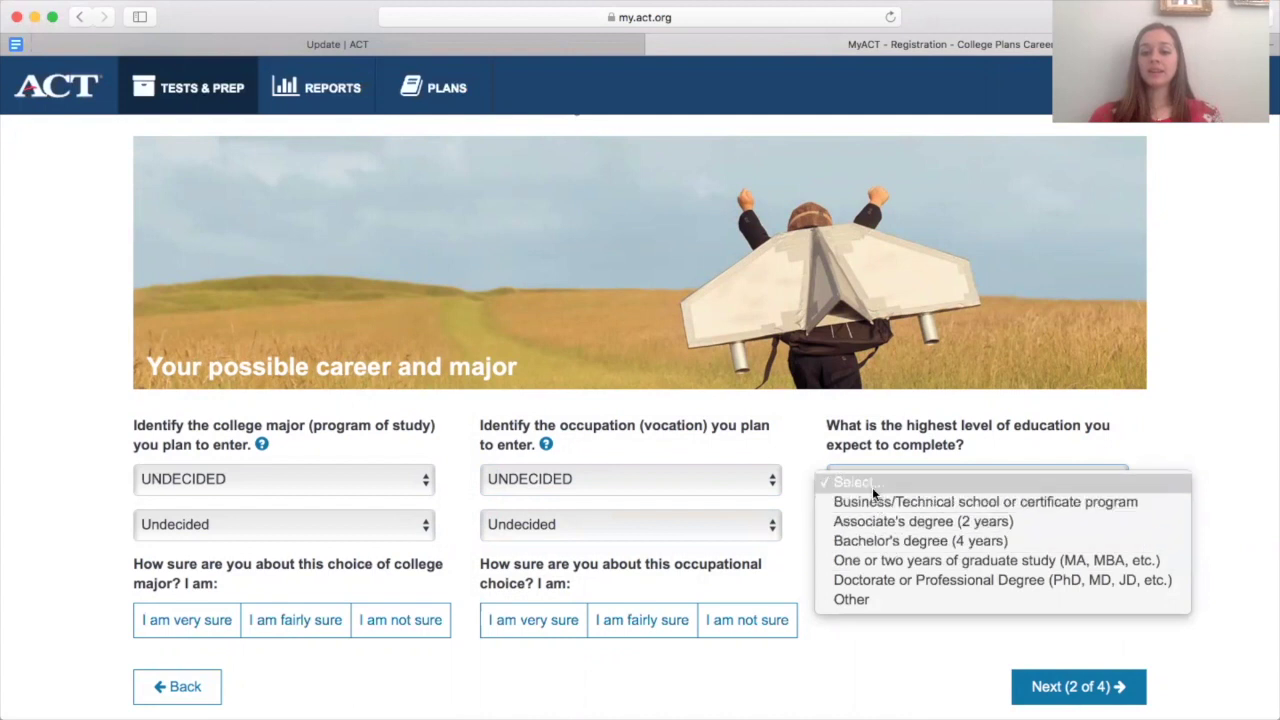
{"action": "left_click", "coordinate": [877, 597]}
{"action": "scroll", "coordinate": [940, 612], "scroll_direction": "down", "scroll_amount": 1}
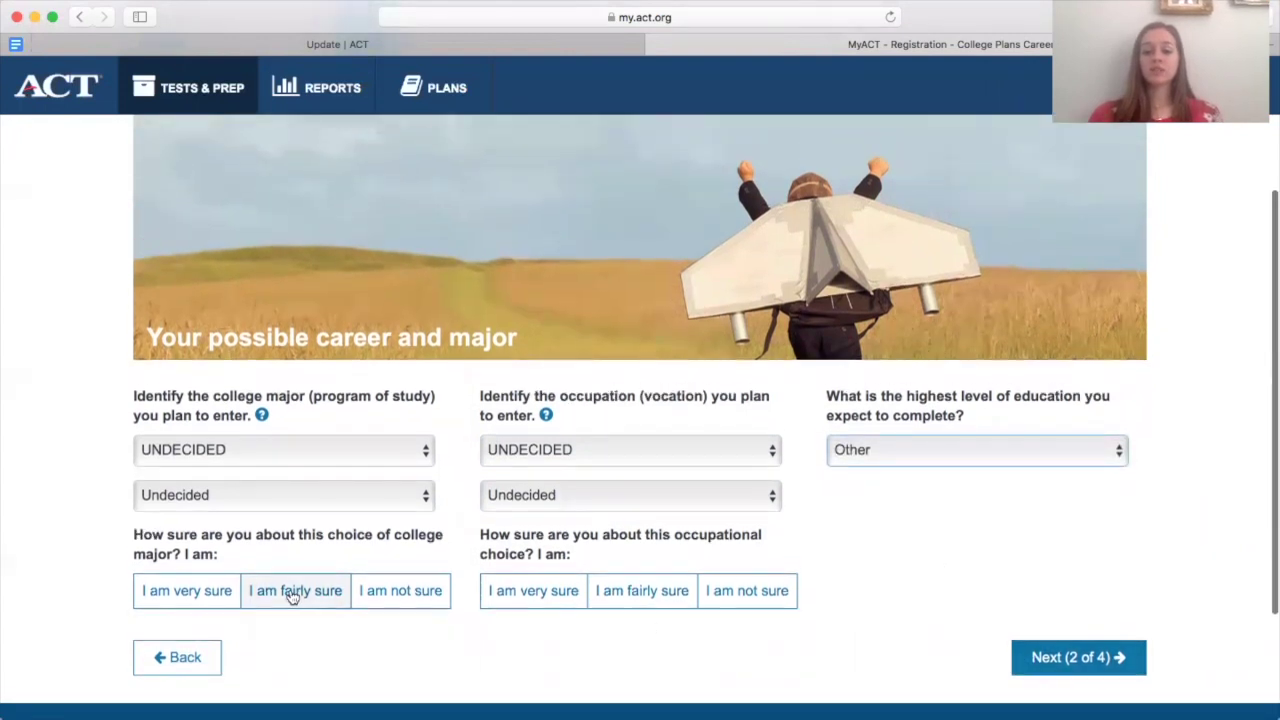
{"action": "left_click", "coordinate": [1047, 660]}
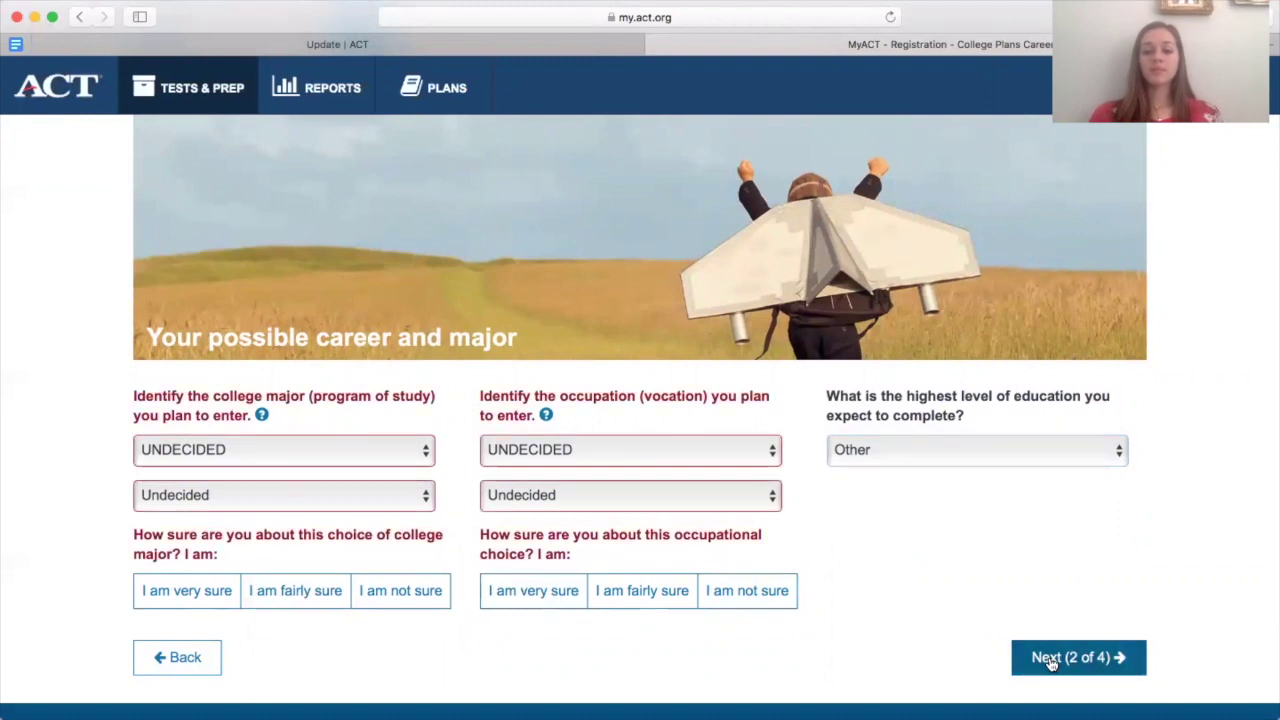
Answer "I am very sure" for both the college major and the occupational choice, and continue to the needs and interests page
{"action": "left_click", "coordinate": [210, 594]}
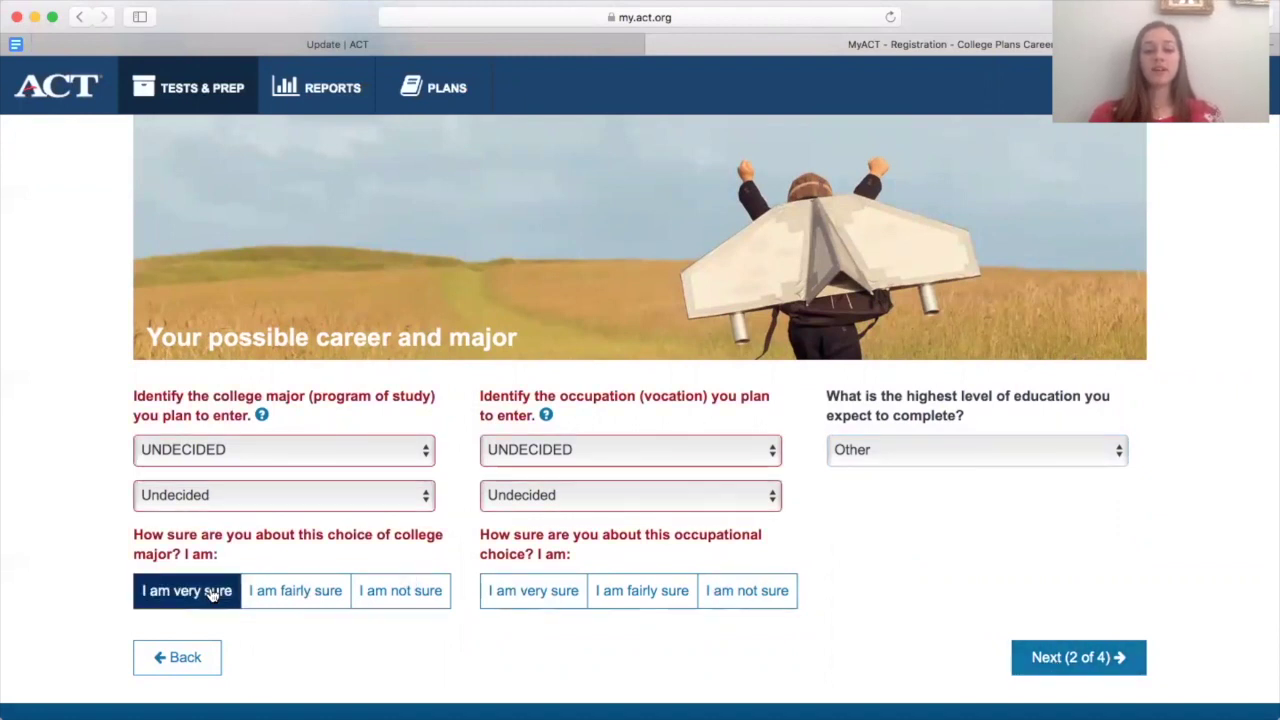
{"action": "left_click", "coordinate": [528, 604]}
{"action": "scroll", "coordinate": [894, 642], "scroll_direction": "down", "scroll_amount": 1}
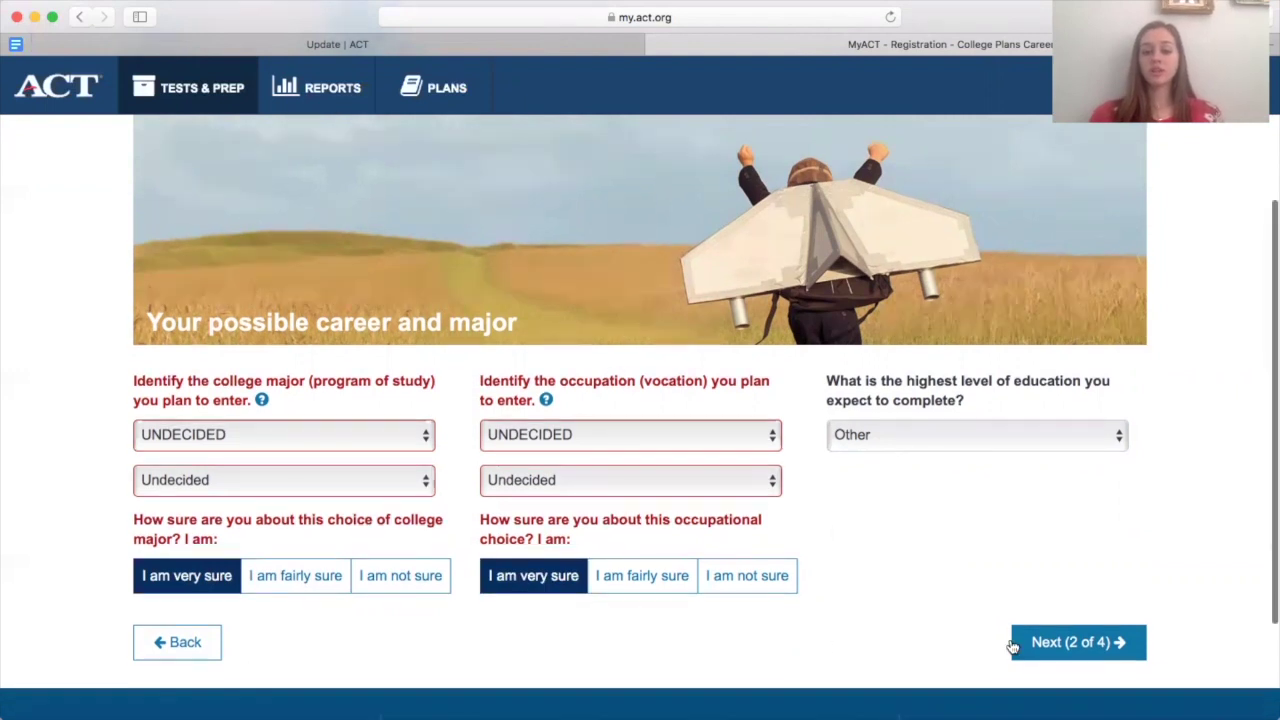
{"action": "left_click", "coordinate": [1043, 645]}
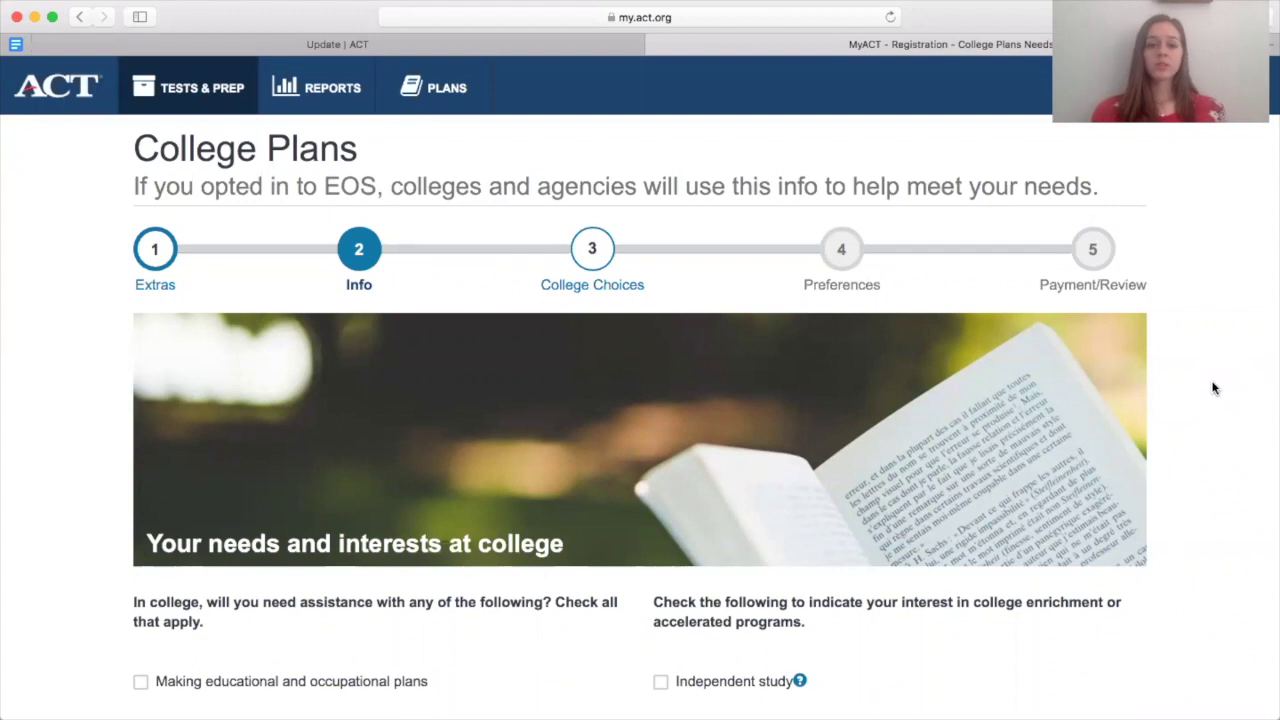
Look over the college assistance, enrichment program and religious affiliation questions, leave them blank, and continue to the Find the right college page
{"action": "scroll", "coordinate": [1213, 388], "scroll_direction": "down", "scroll_amount": 5}
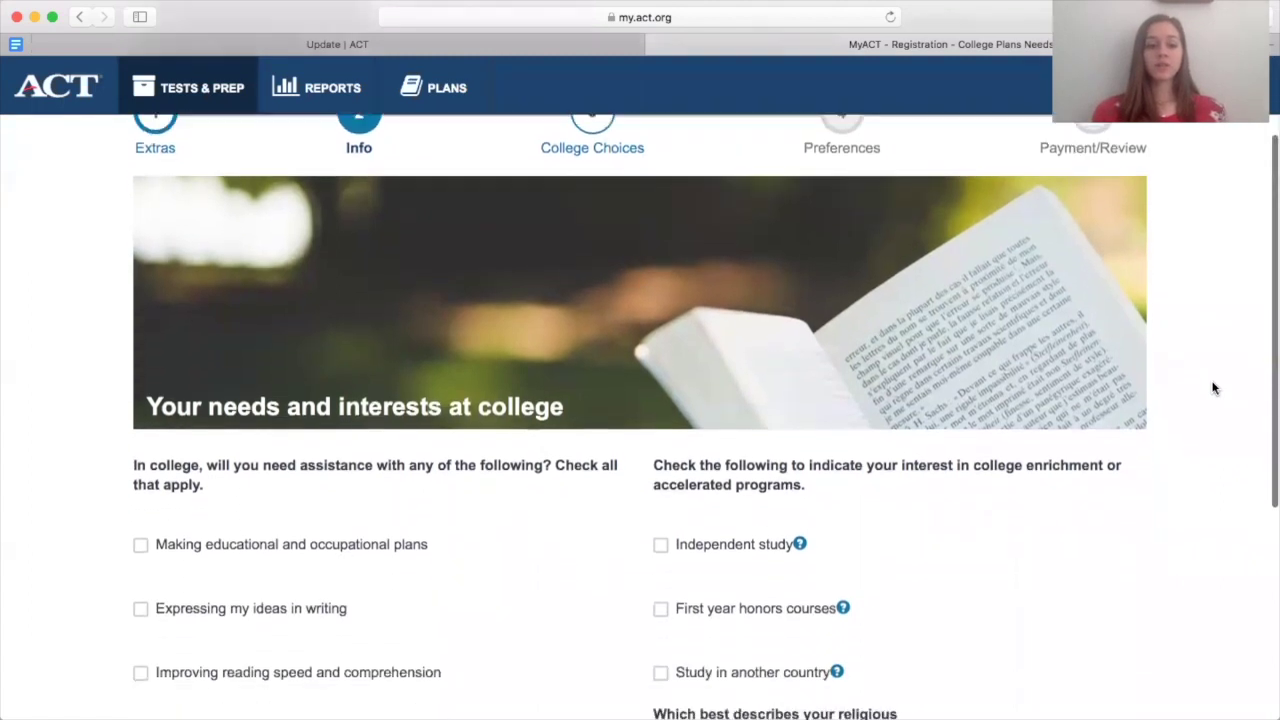
{"action": "scroll", "coordinate": [1213, 388], "scroll_direction": "down", "scroll_amount": 2}
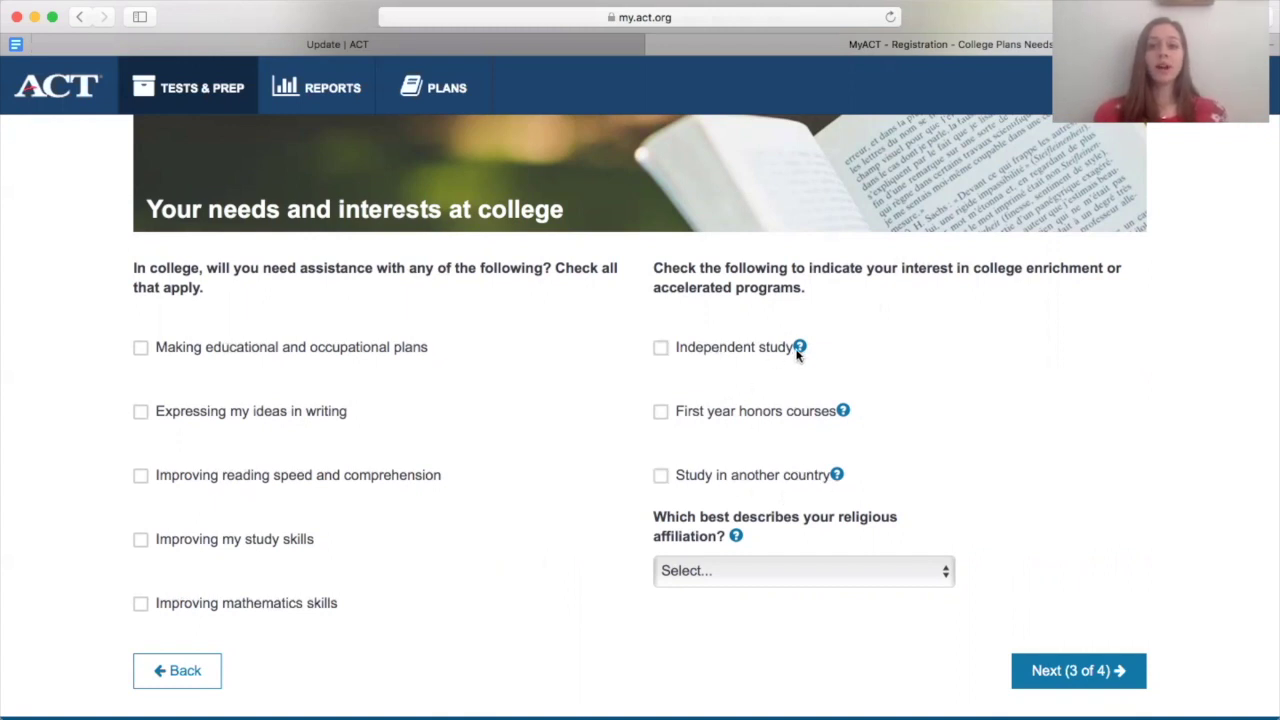
{"action": "mouse_move", "coordinate": [797, 353]}
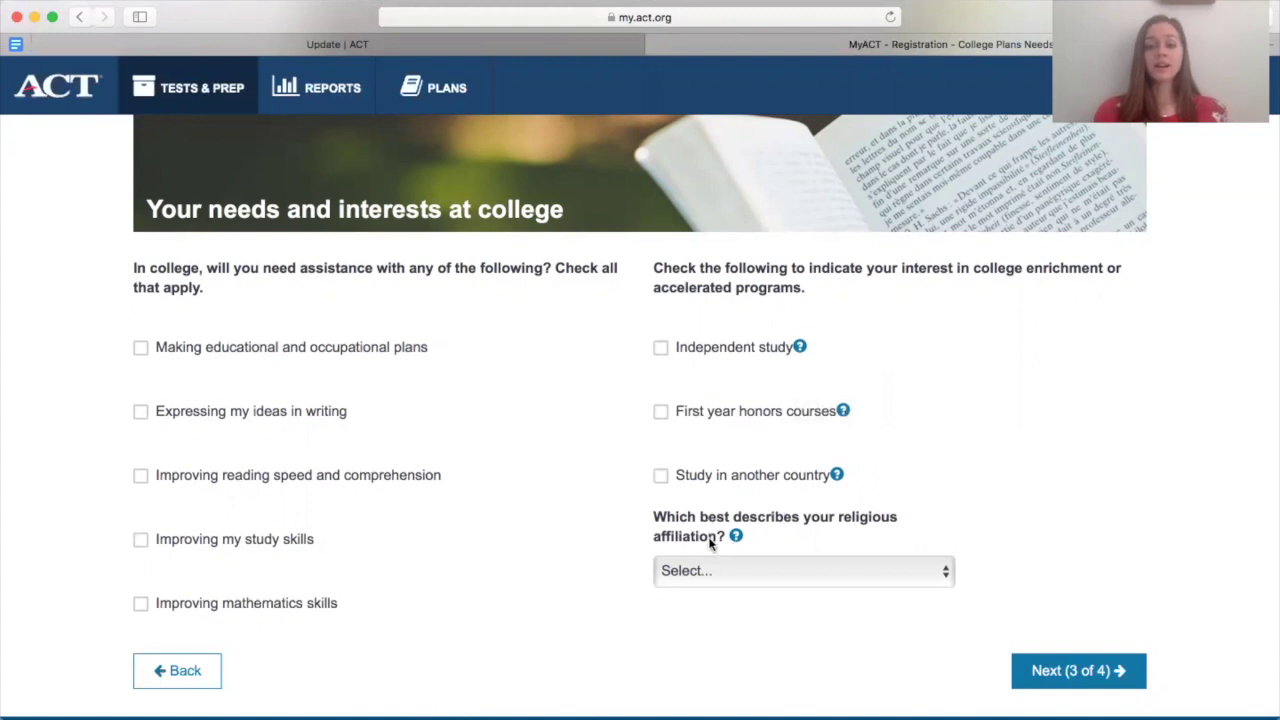
{"action": "scroll", "coordinate": [783, 558], "scroll_direction": "down", "scroll_amount": 2}
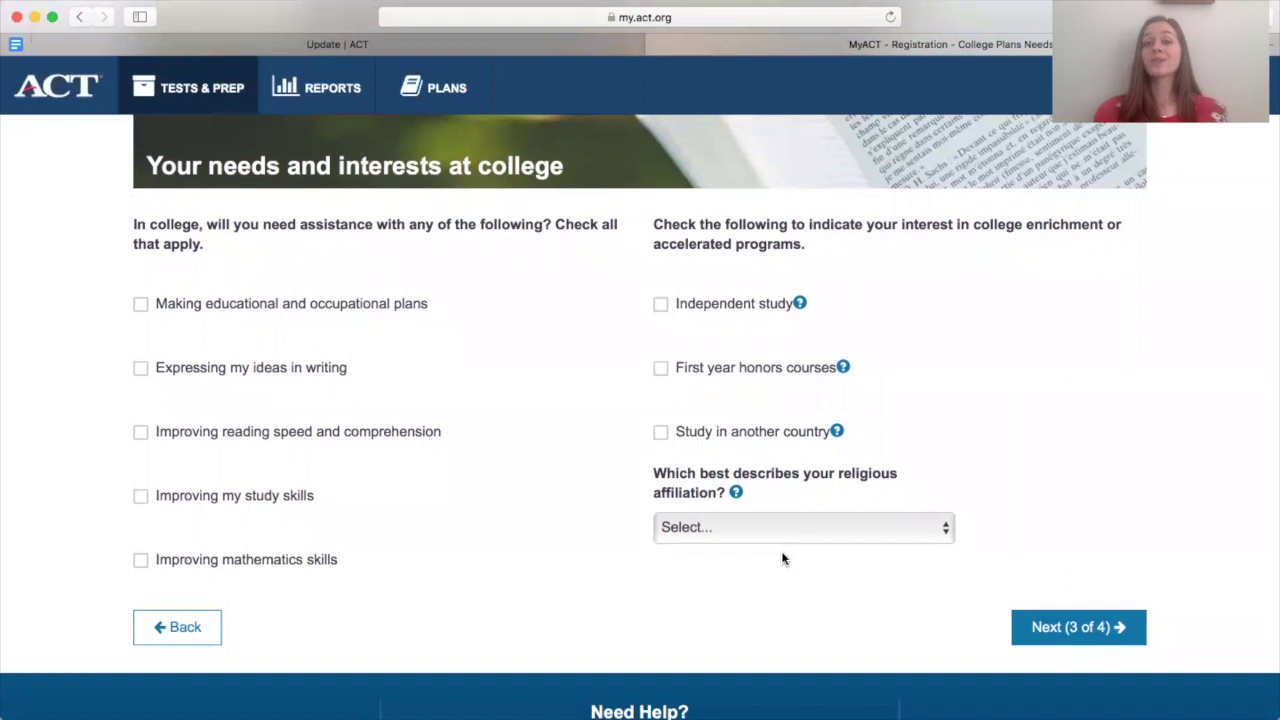
{"action": "scroll", "coordinate": [783, 558], "scroll_direction": "up", "scroll_amount": 2}
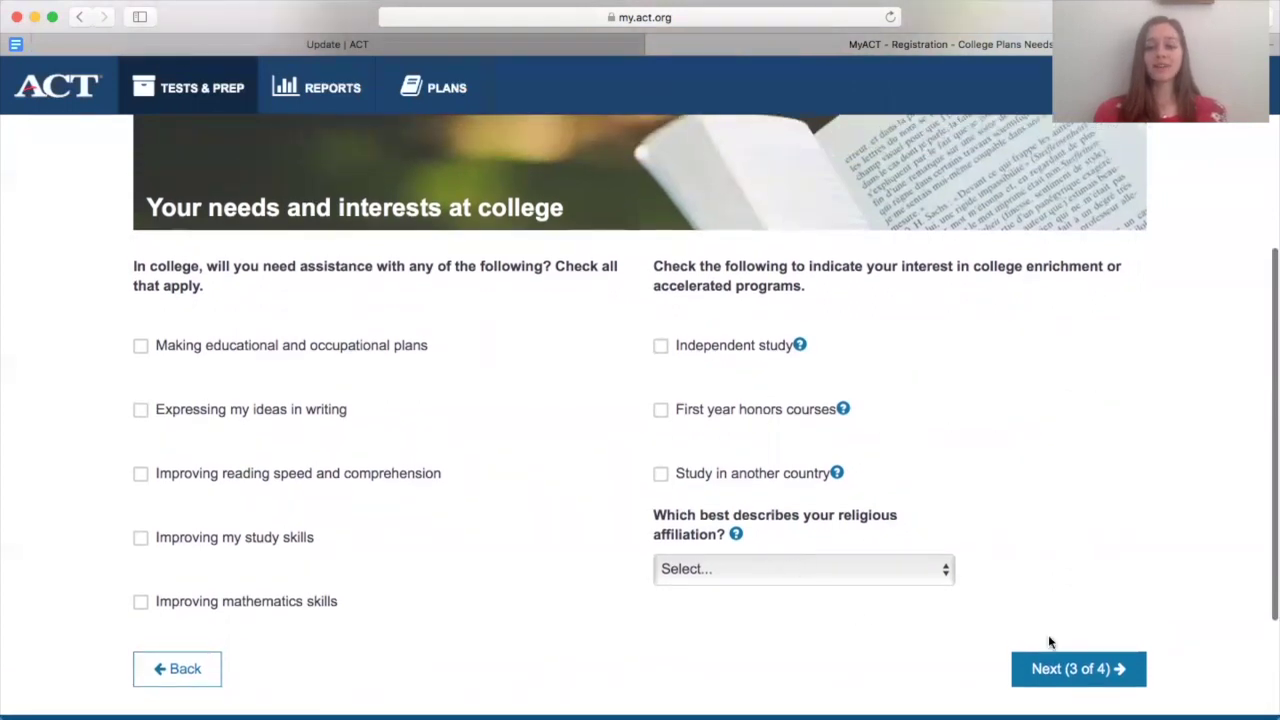
{"action": "left_click", "coordinate": [1046, 668]}
Look over the Find the right college questions and view the coeducational, all-male and all-female options without choosing one
{"action": "scroll", "coordinate": [965, 603], "scroll_direction": "down", "scroll_amount": 5}
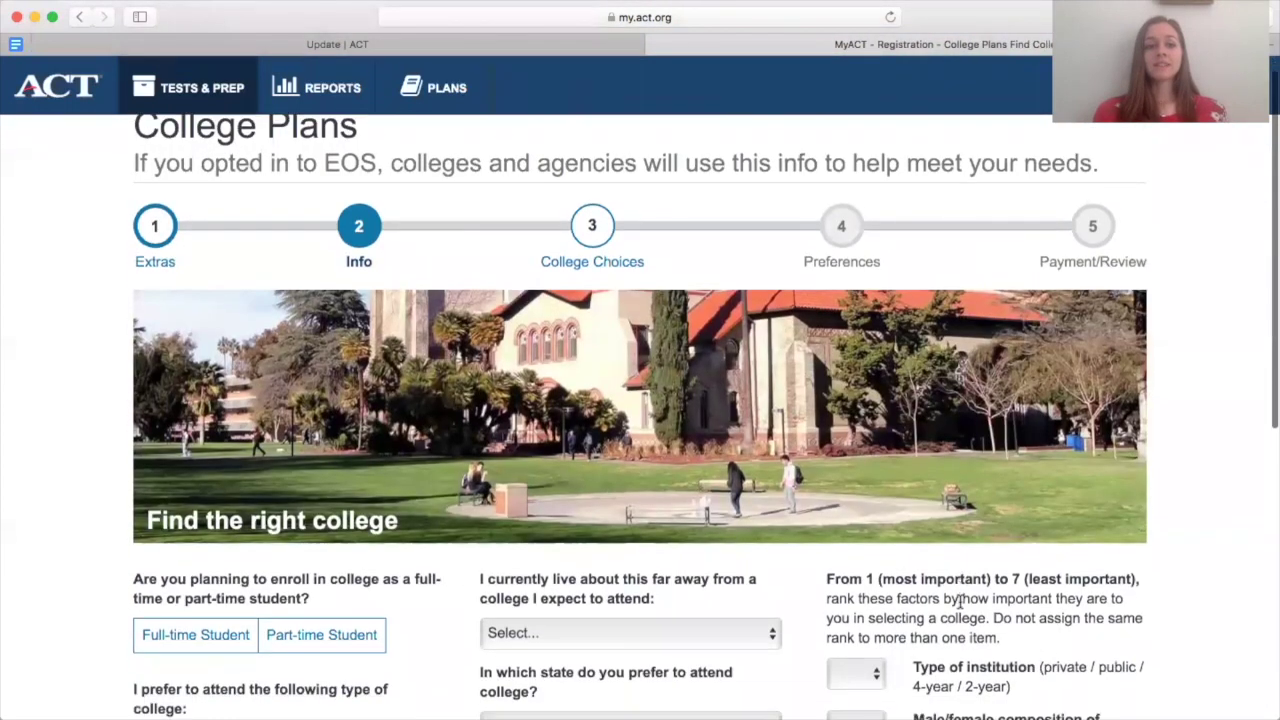
{"action": "scroll", "coordinate": [959, 601], "scroll_direction": "down", "scroll_amount": 2}
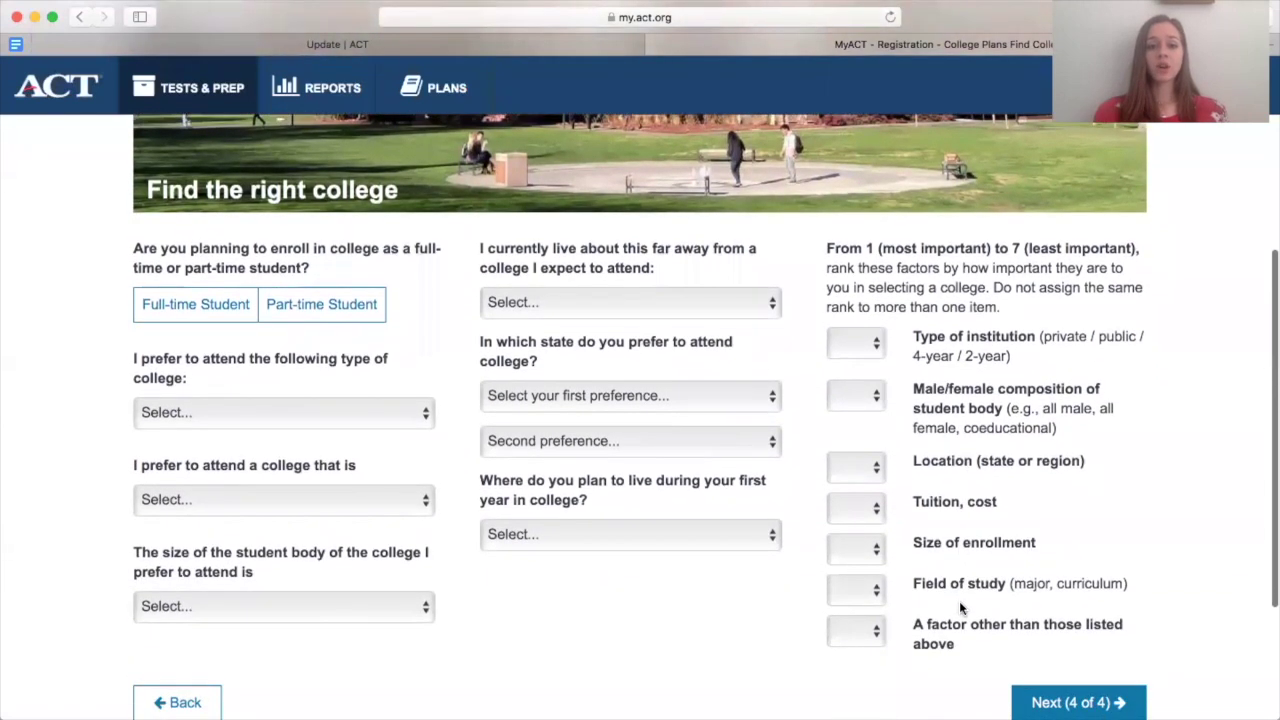
{"action": "scroll", "coordinate": [959, 601], "scroll_direction": "down", "scroll_amount": 1}
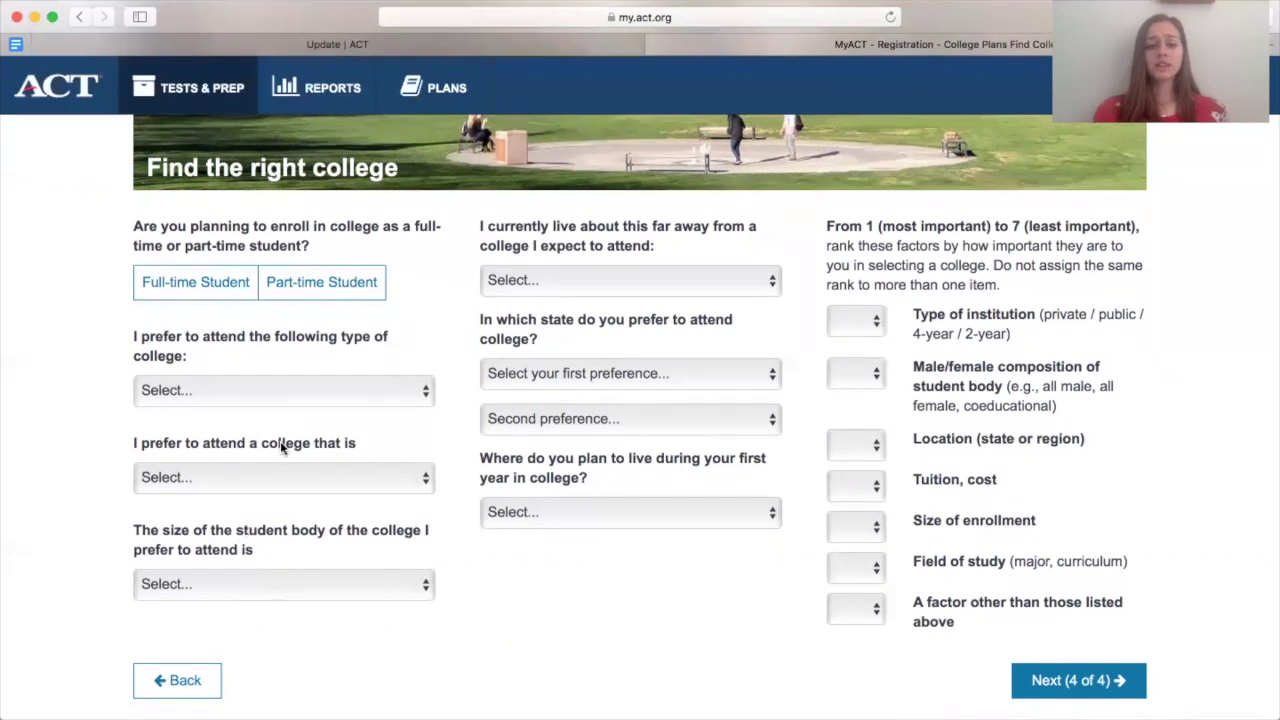
{"action": "left_click", "coordinate": [266, 472]}
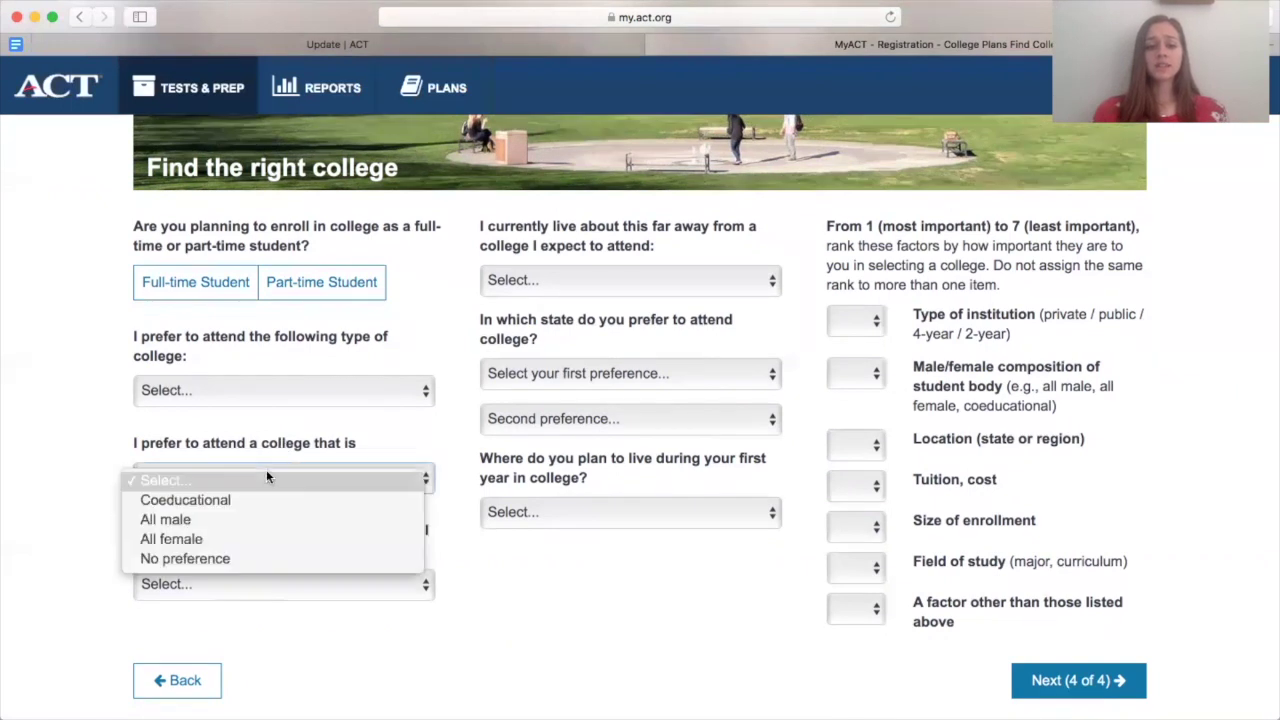
{"action": "left_click", "coordinate": [111, 453]}
{"action": "left_click", "coordinate": [217, 490]}
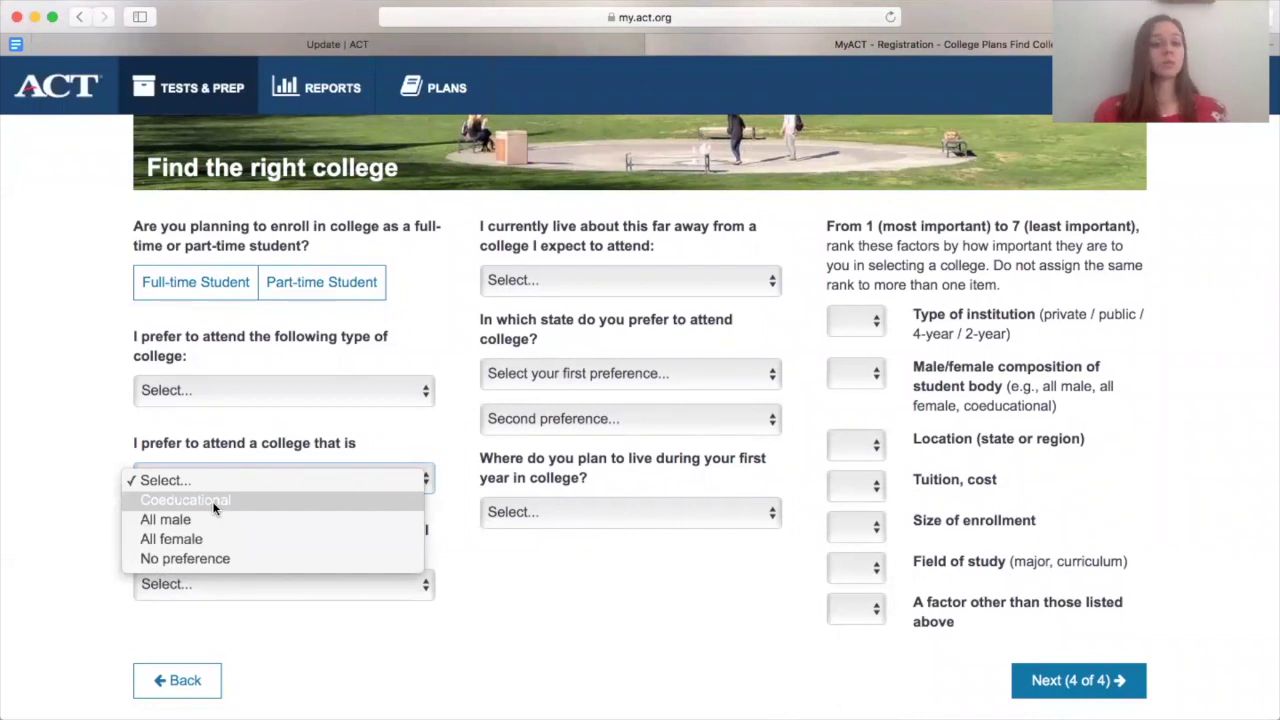
{"action": "left_click", "coordinate": [110, 505]}
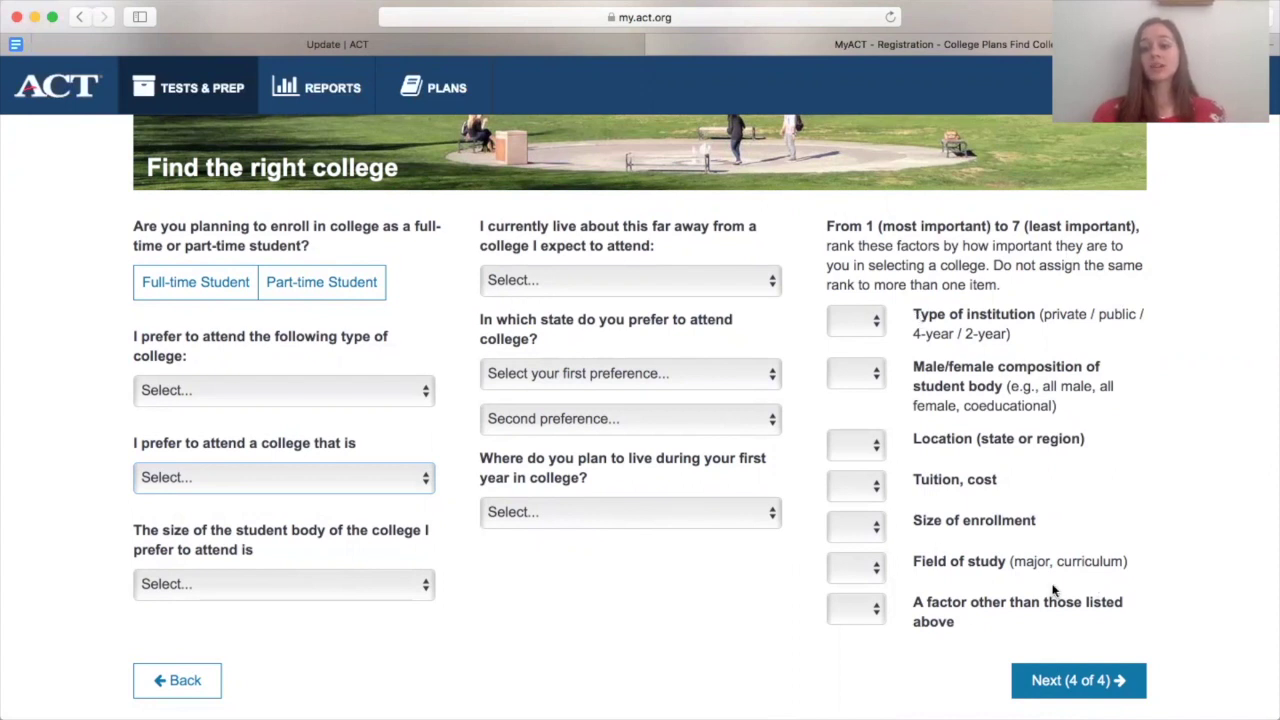
View the rank options for tuition and cost, leave the college factor rankings blank, and continue to the Score Preferences page
{"action": "scroll", "coordinate": [1165, 612], "scroll_direction": "down", "scroll_amount": 1}
{"action": "left_click", "coordinate": [861, 484]}
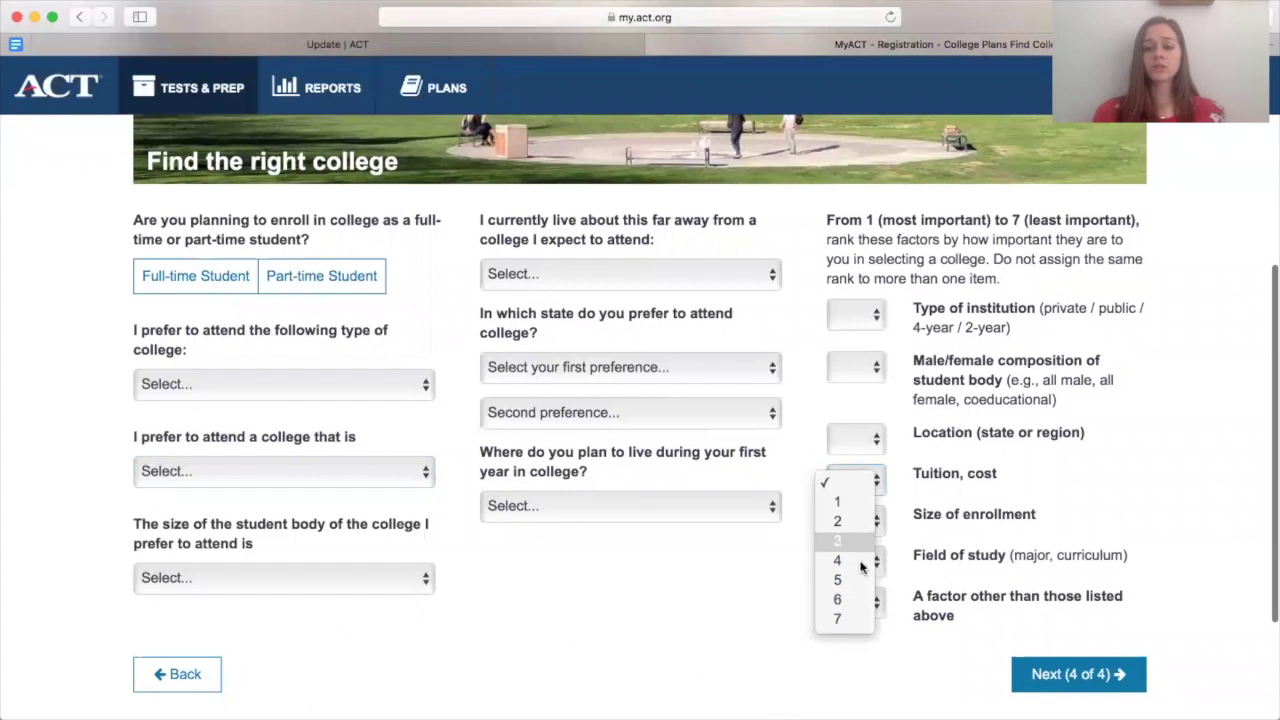
{"action": "left_click", "coordinate": [920, 462]}
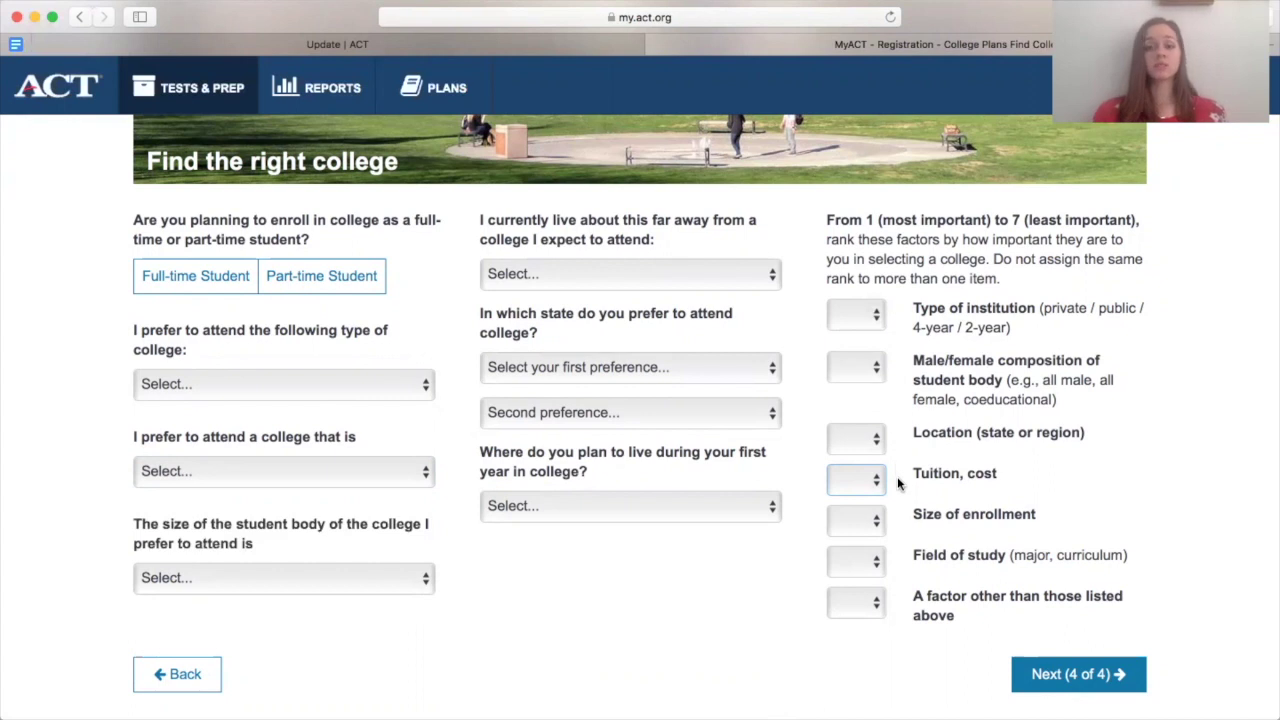
{"action": "left_click", "coordinate": [1053, 676]}
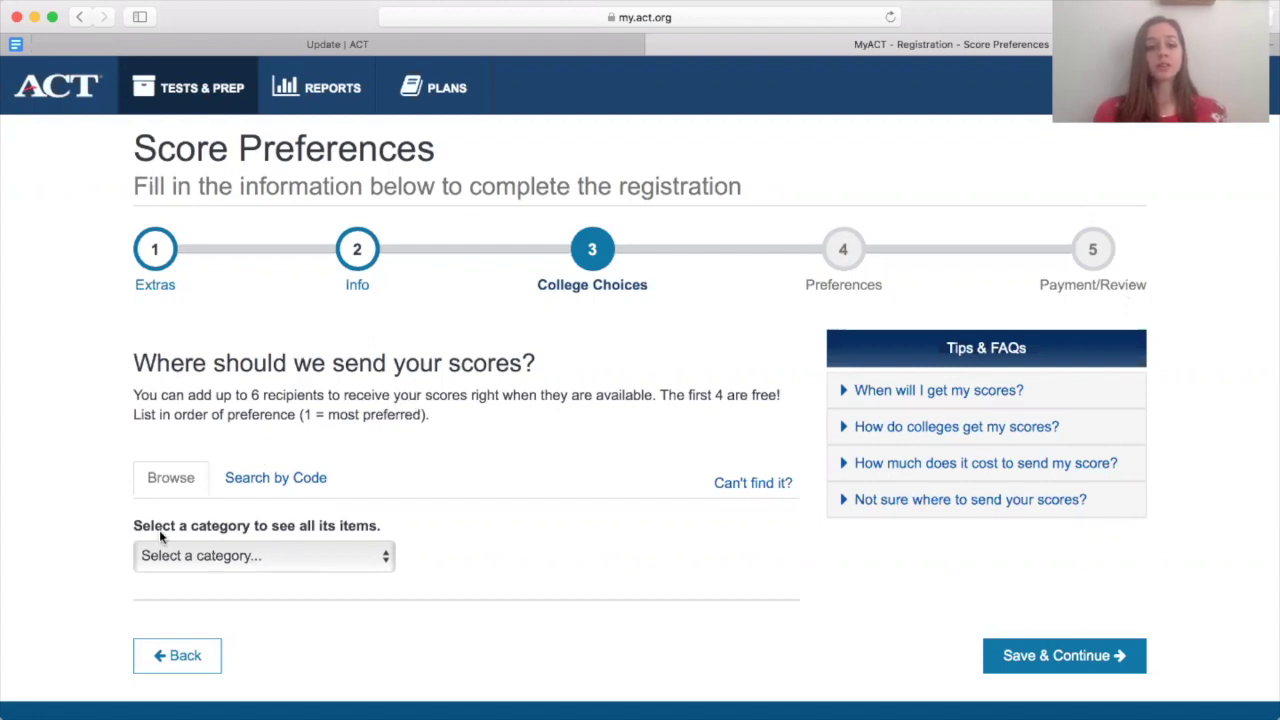
Browse score recipients by US state and choose North Carolina
{"action": "left_click", "coordinate": [337, 555]}
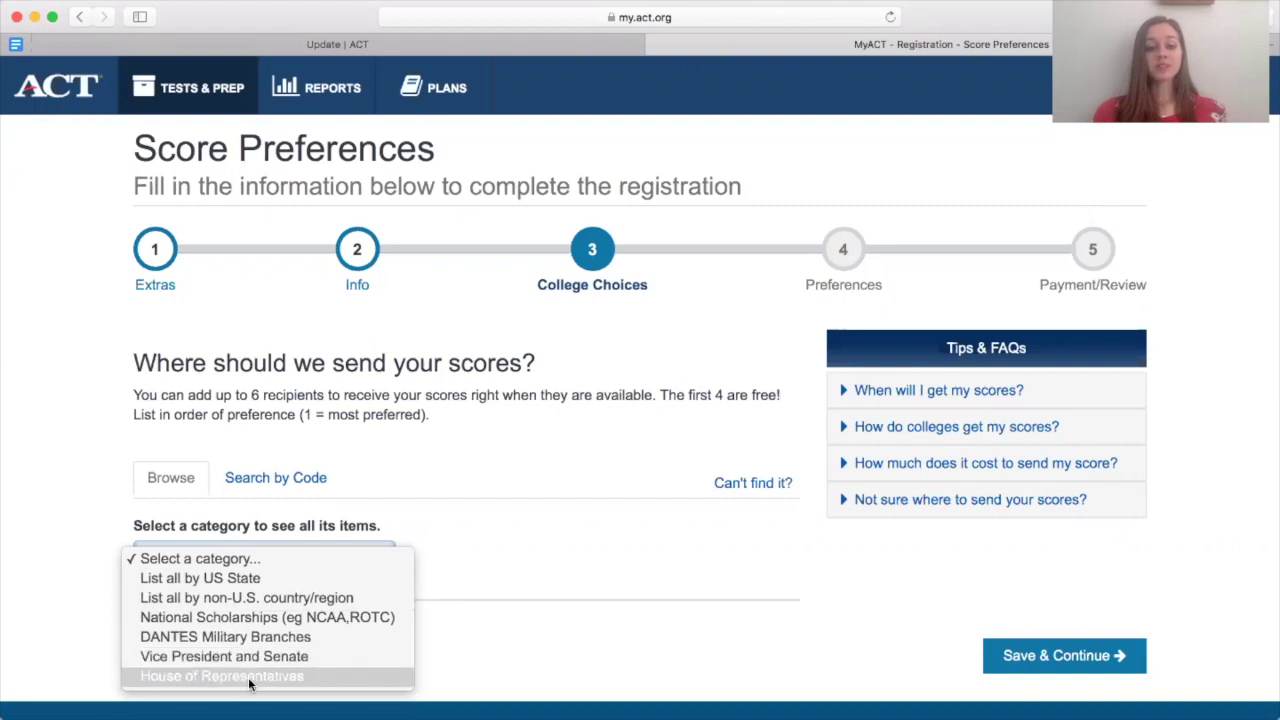
{"action": "left_click", "coordinate": [420, 517]}
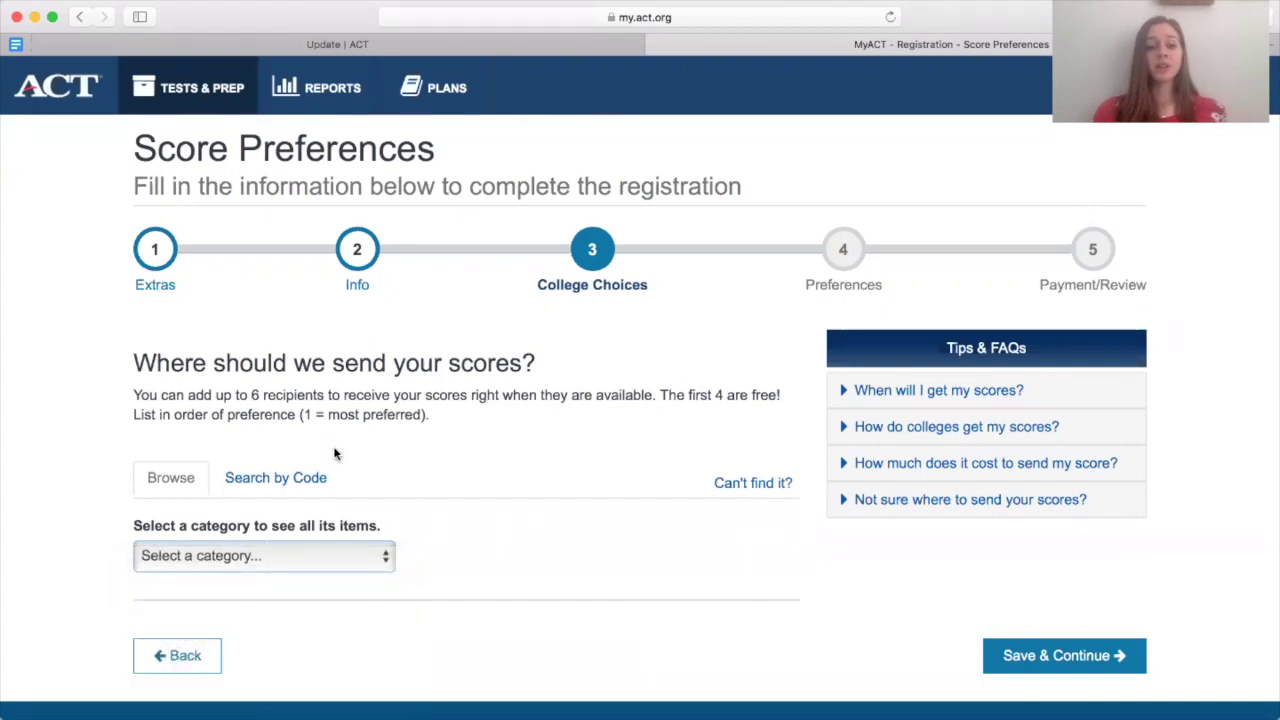
{"action": "left_click", "coordinate": [280, 547]}
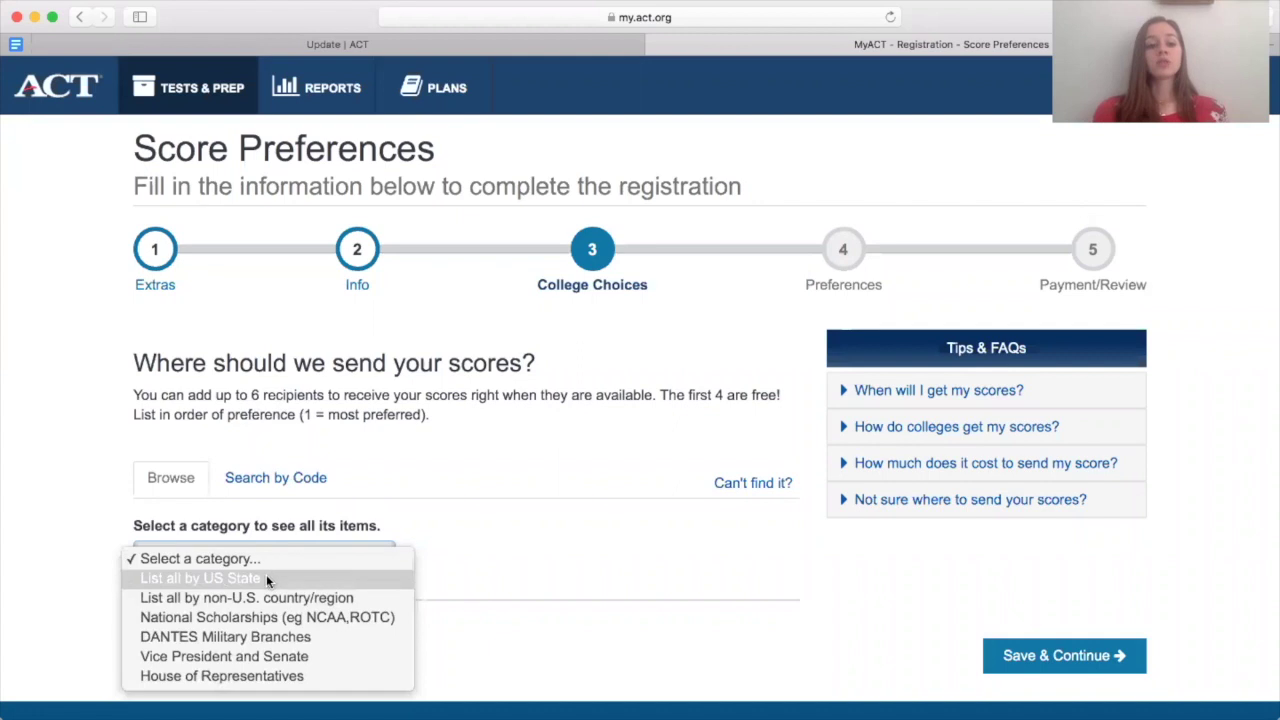
{"action": "left_click", "coordinate": [266, 576]}
{"action": "left_click", "coordinate": [490, 556]}
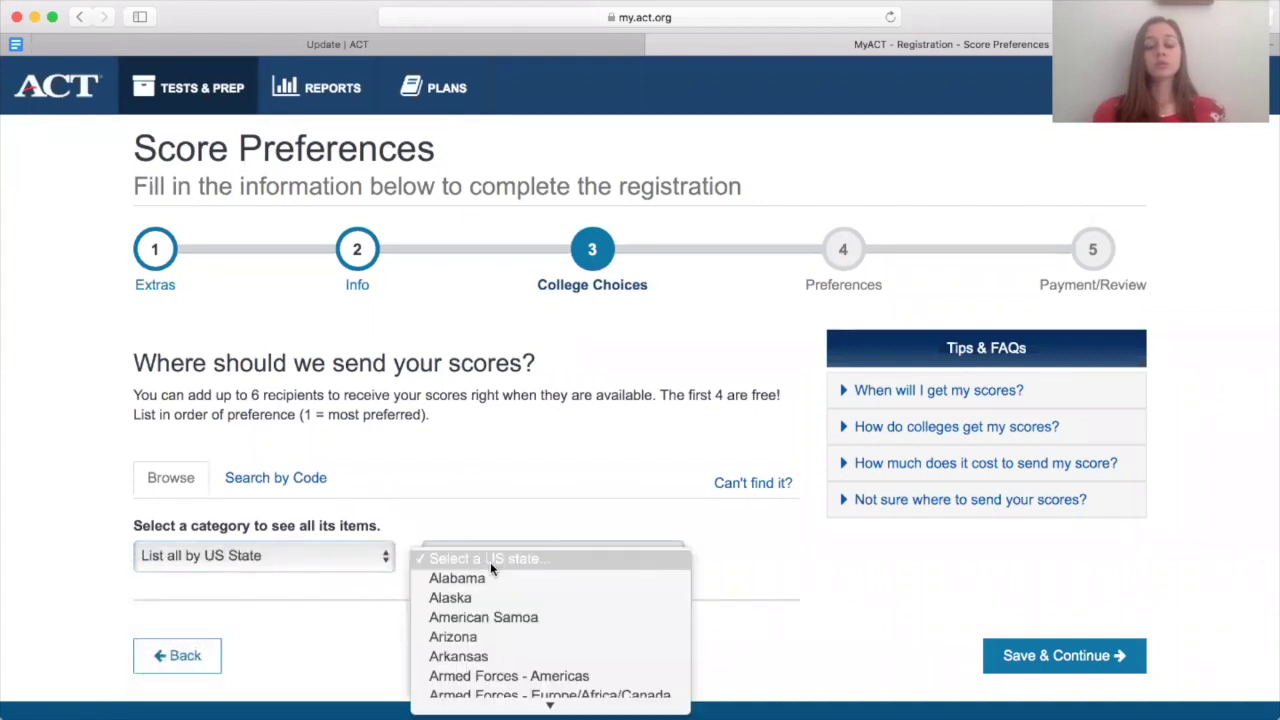
{"action": "scroll", "coordinate": [490, 633], "scroll_direction": "down", "scroll_amount": 5}
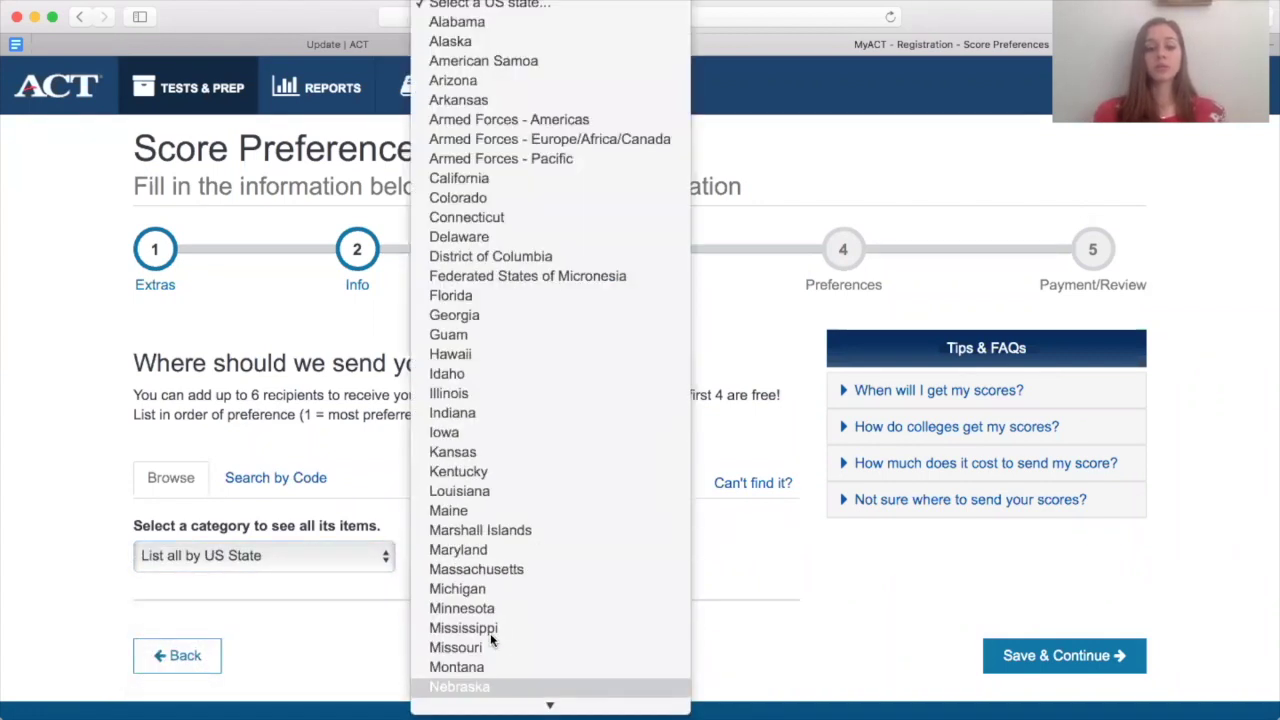
{"action": "scroll", "coordinate": [505, 635], "scroll_direction": "down", "scroll_amount": 3}
{"action": "scroll", "coordinate": [522, 636], "scroll_direction": "down", "scroll_amount": 1}
{"action": "left_click", "coordinate": [497, 569]}
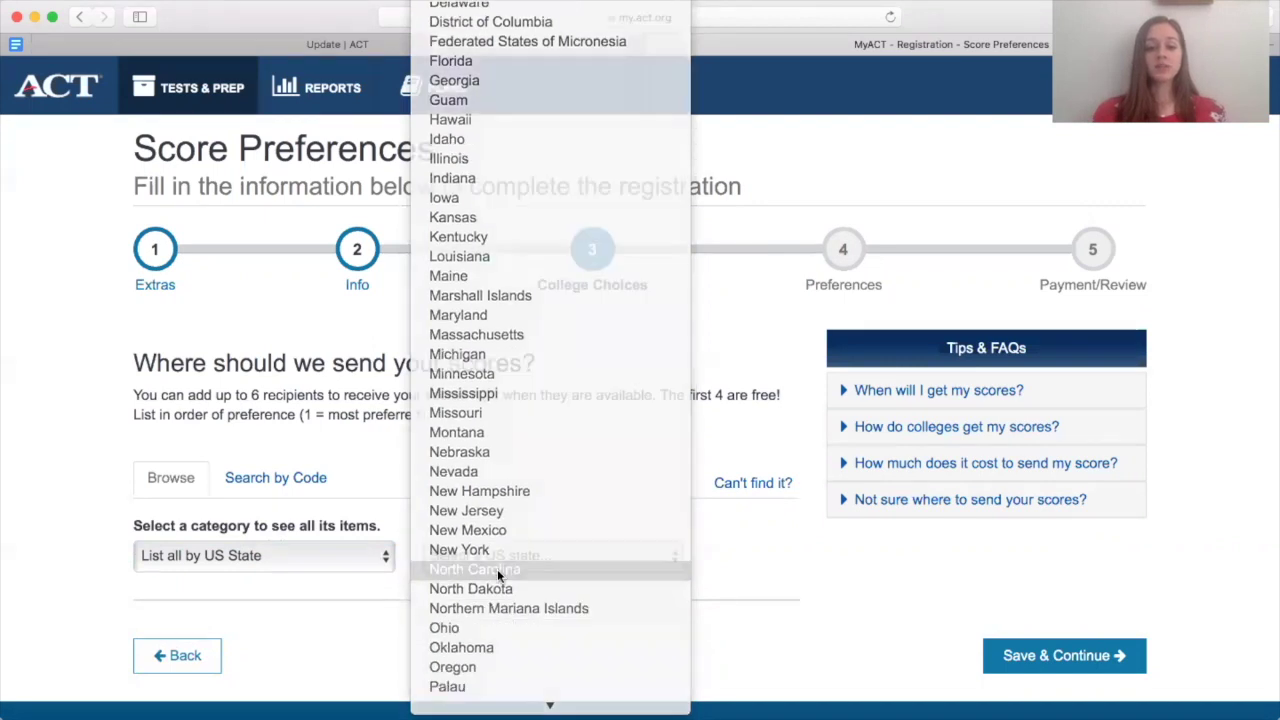
Add Alamance Community College as a score recipient from the North Carolina list and close the list
{"action": "scroll", "coordinate": [641, 581], "scroll_direction": "down", "scroll_amount": 1}
{"action": "scroll", "coordinate": [583, 506], "scroll_direction": "down", "scroll_amount": 3}
{"action": "scroll", "coordinate": [583, 506], "scroll_direction": "down", "scroll_amount": 6}
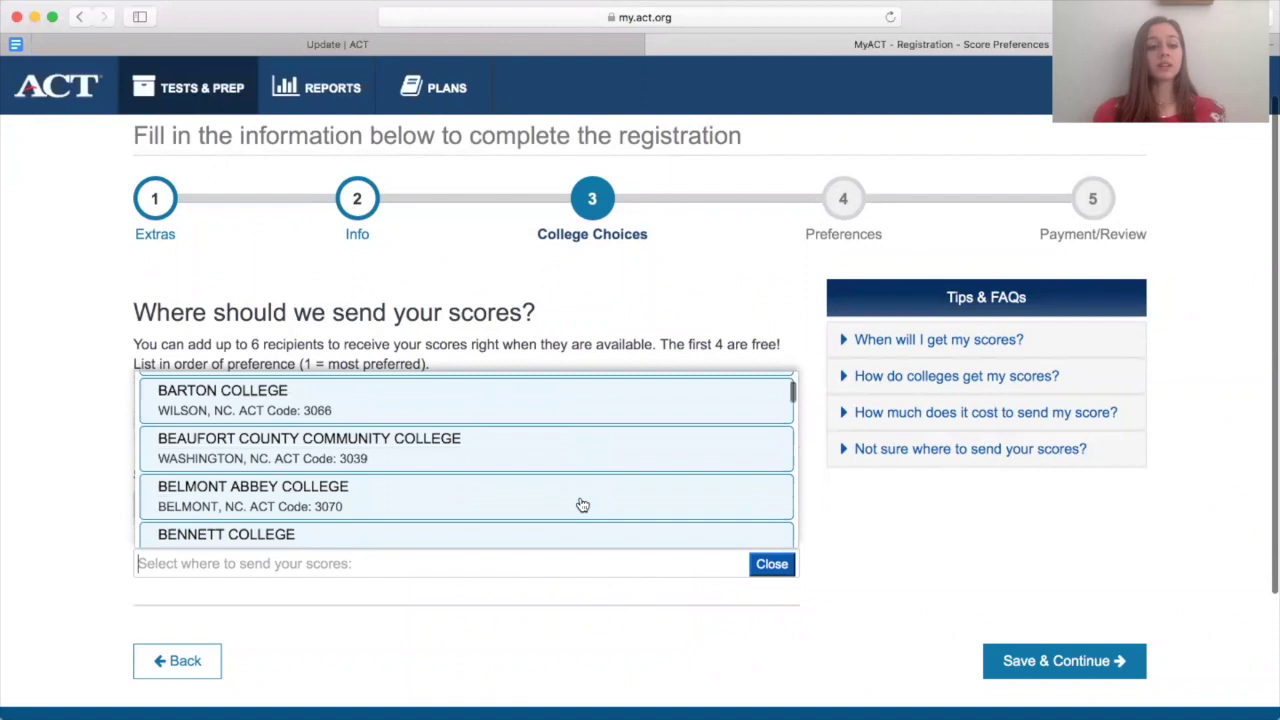
{"action": "scroll", "coordinate": [583, 506], "scroll_direction": "up", "scroll_amount": 10}
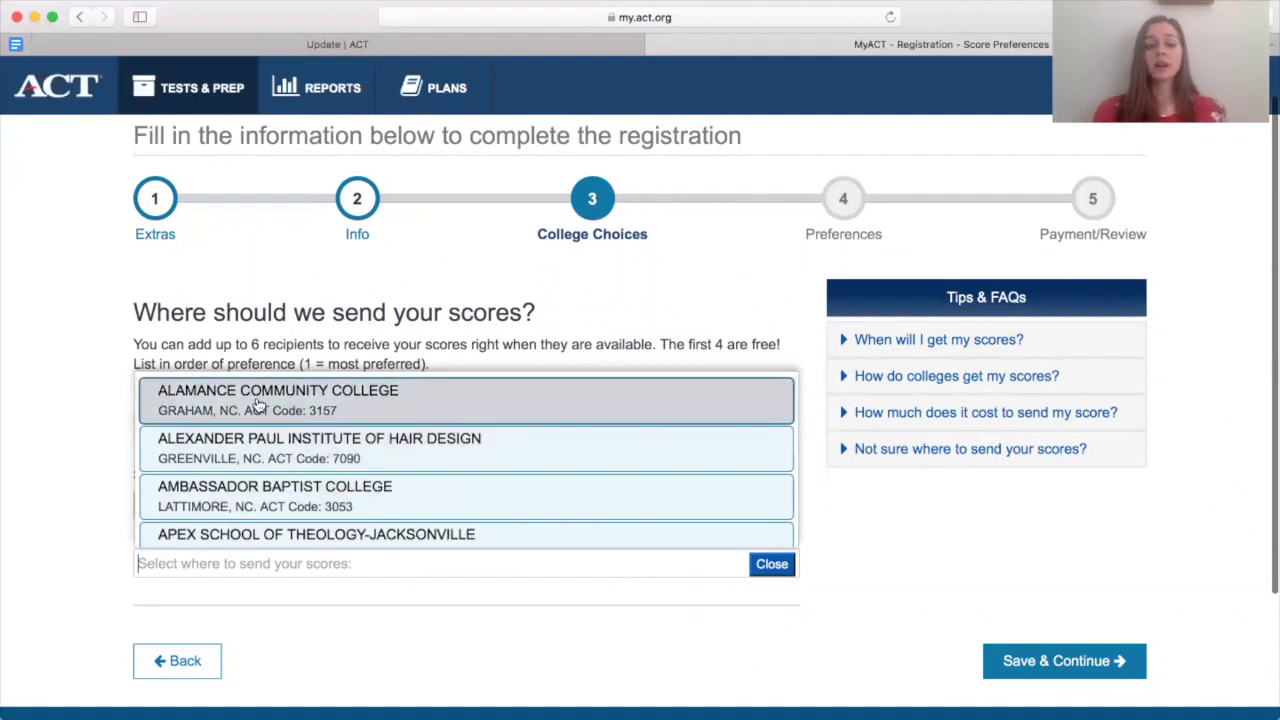
{"action": "left_click", "coordinate": [345, 407]}
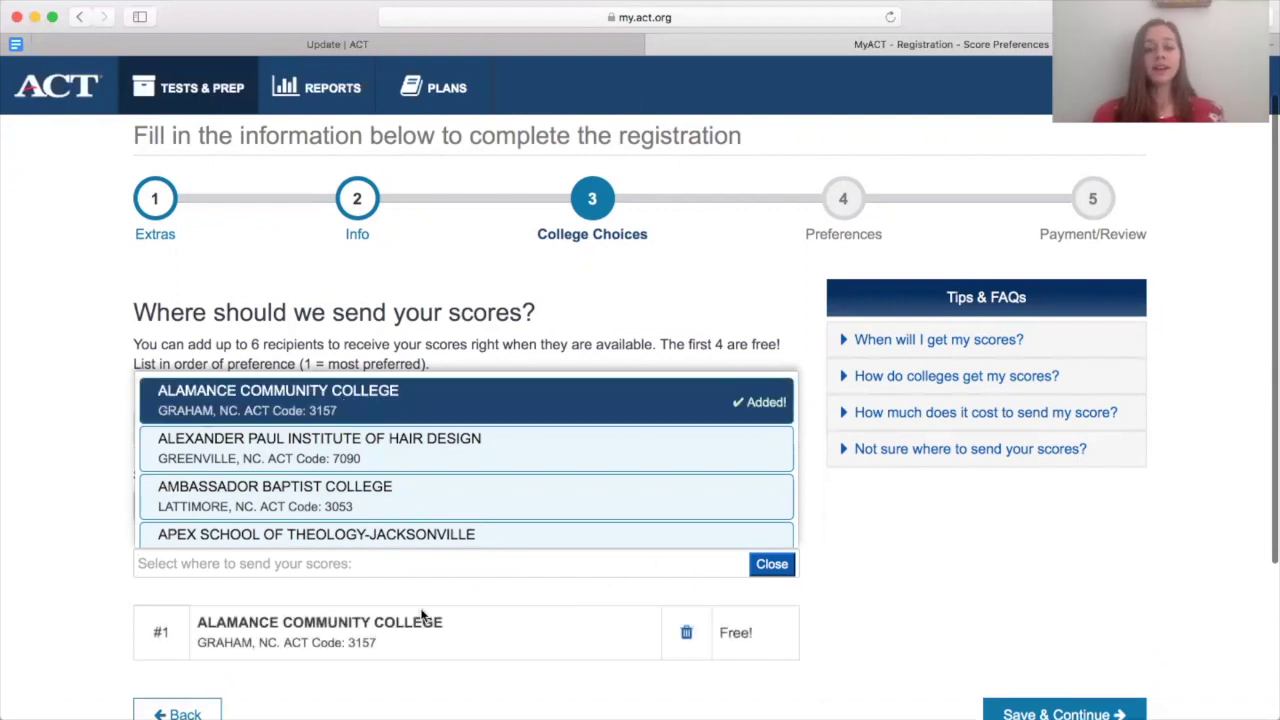
{"action": "scroll", "coordinate": [400, 600], "scroll_direction": "down", "scroll_amount": 1}
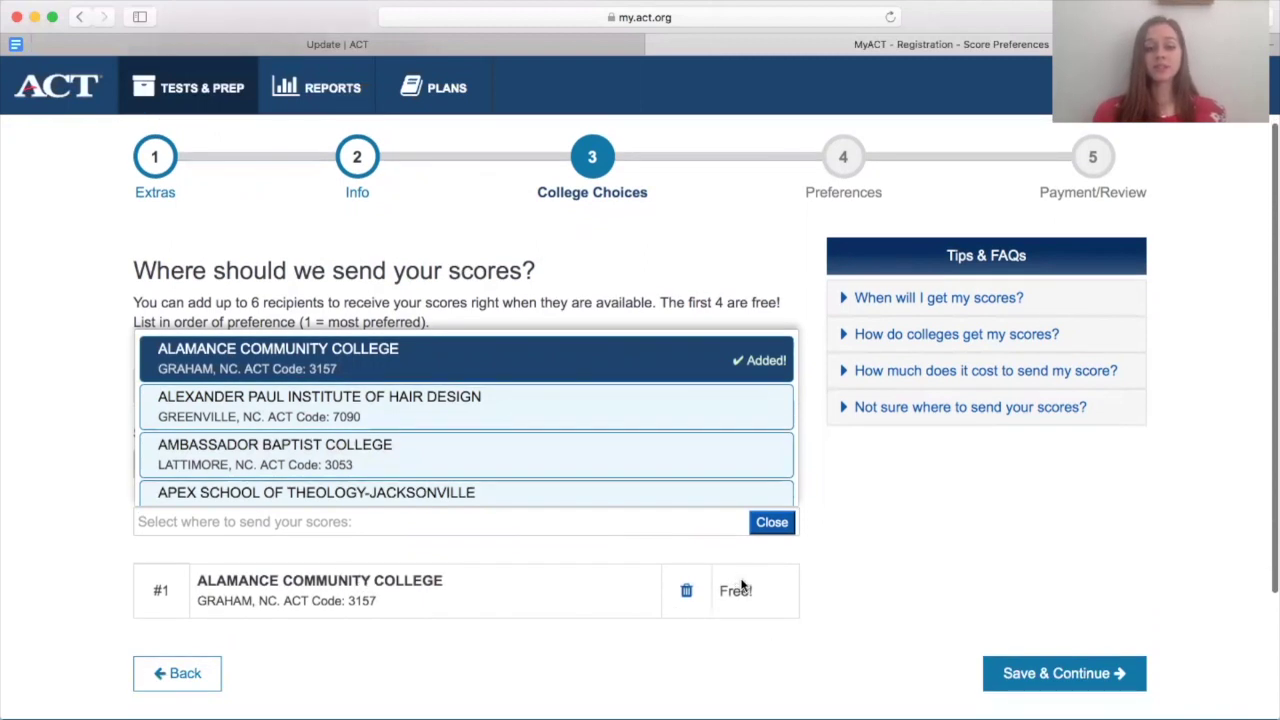
{"action": "scroll", "coordinate": [742, 585], "scroll_direction": "up", "scroll_amount": 1}
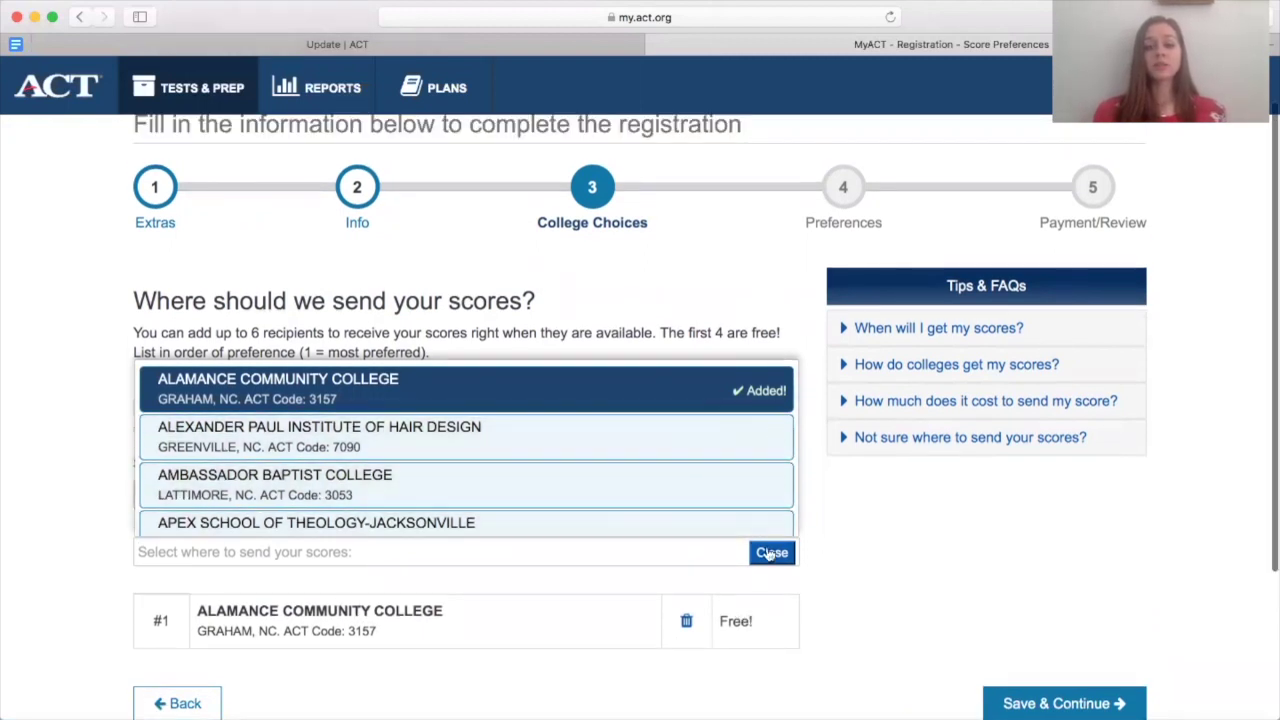
{"action": "left_click", "coordinate": [770, 553]}
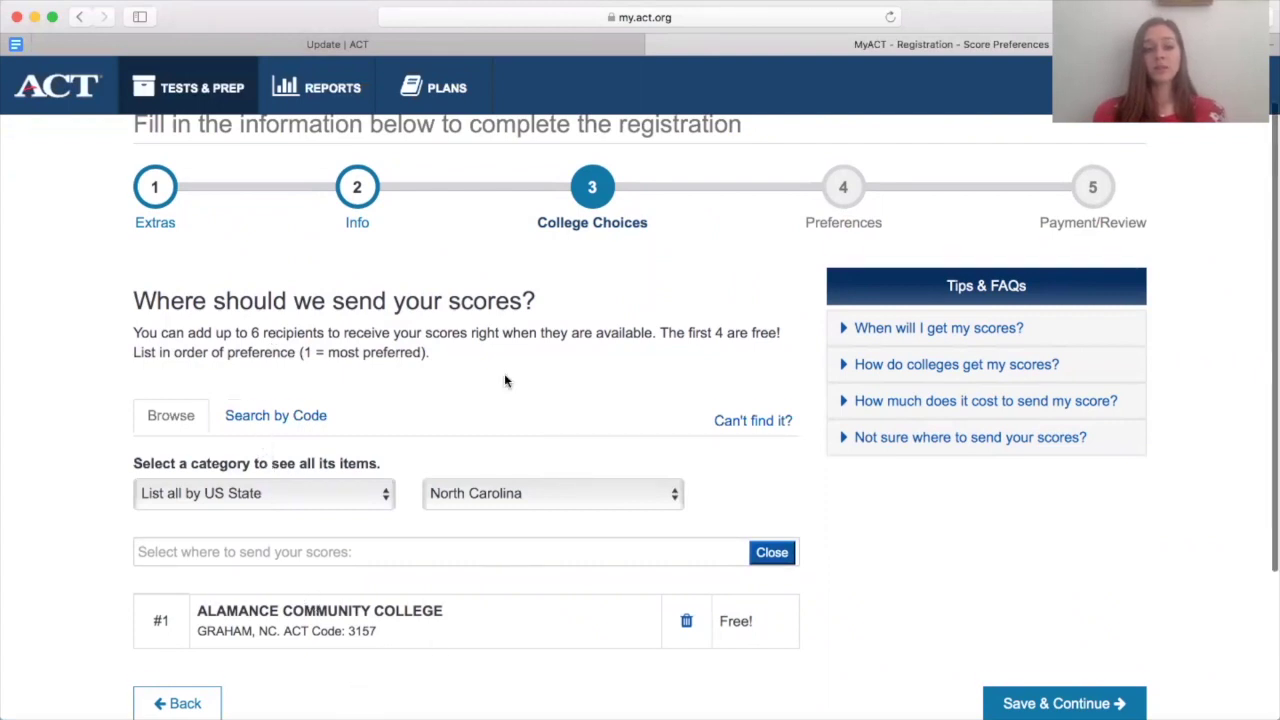
Review the recipient limit and free-report note, and add Appalachian State University as a second score recipient
{"action": "scroll", "coordinate": [504, 380], "scroll_direction": "down", "scroll_amount": 2}
{"action": "left_click_drag", "start_coordinate": [250, 301], "coordinate": [325, 301]}
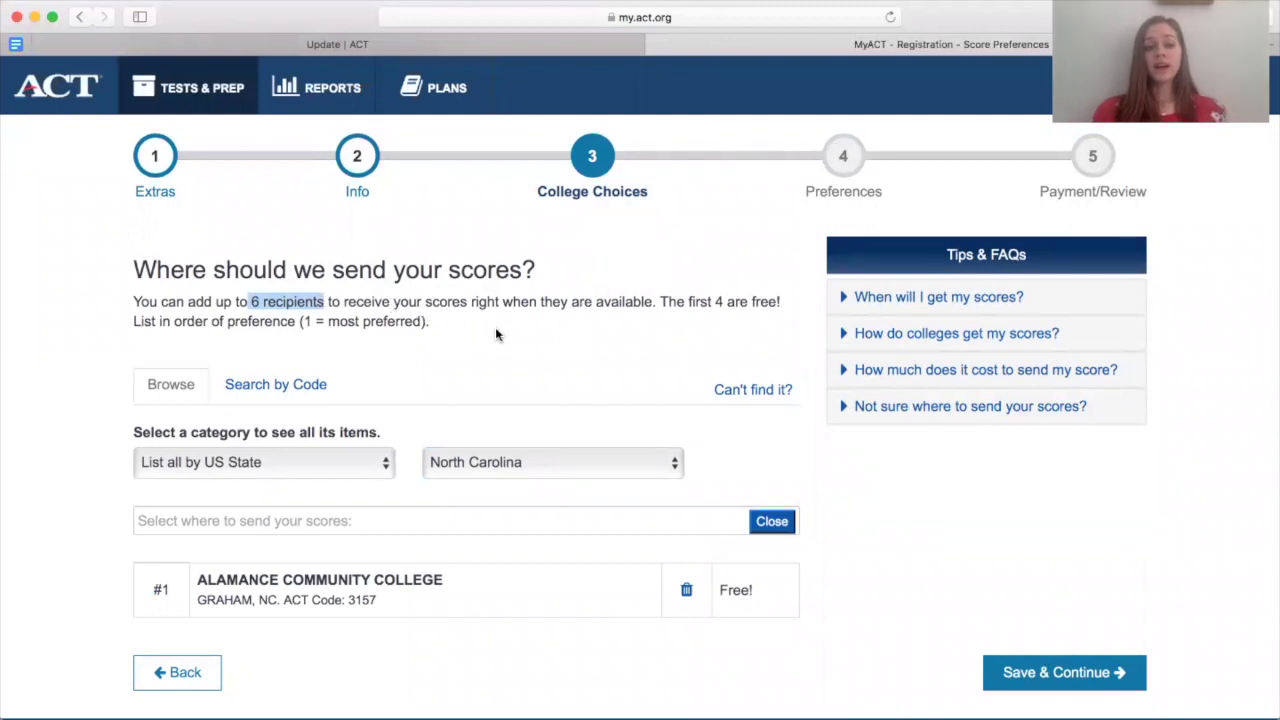
{"action": "scroll", "coordinate": [495, 334], "scroll_direction": "down", "scroll_amount": 1}
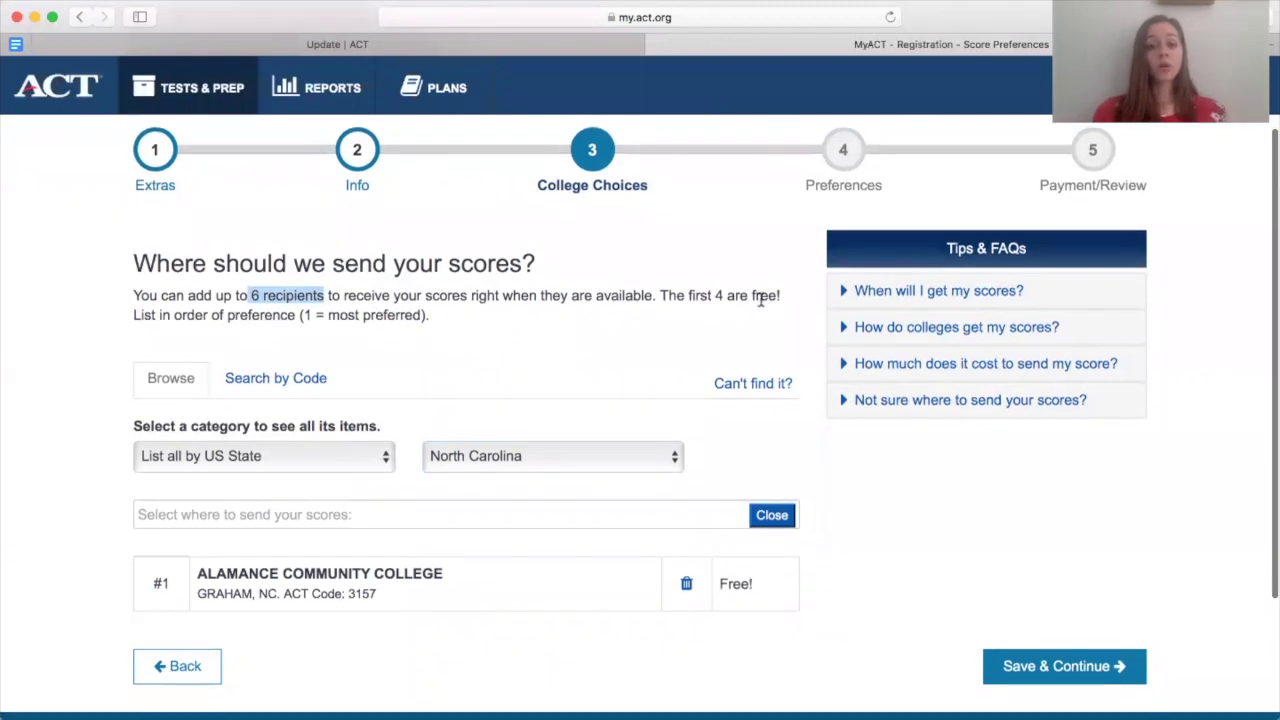
{"action": "left_click_drag", "start_coordinate": [781, 296], "coordinate": [687, 296]}
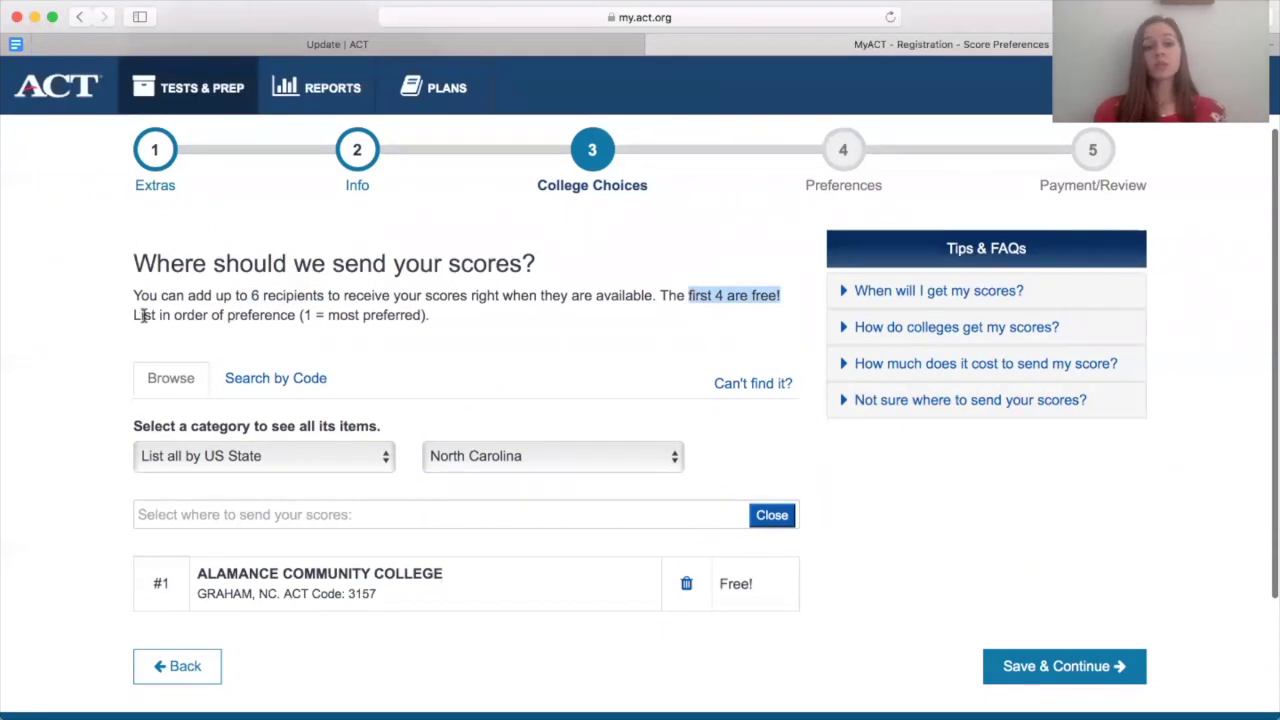
{"action": "left_click", "coordinate": [350, 460]}
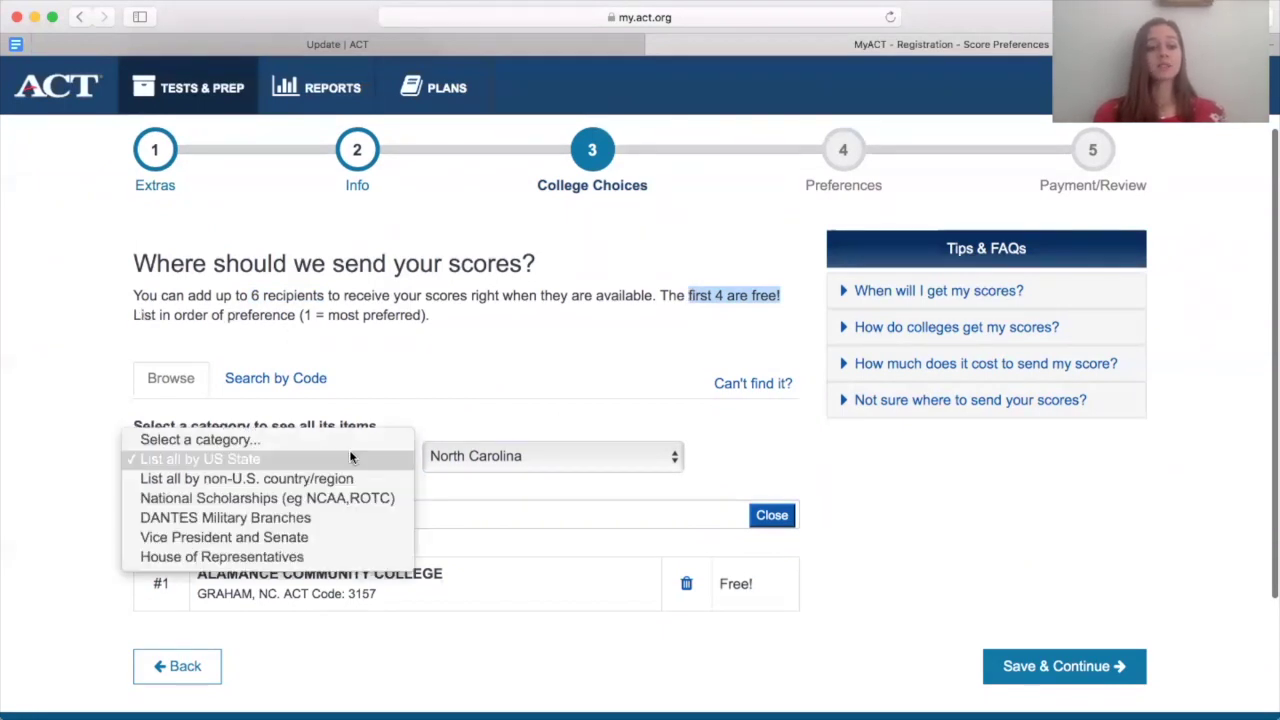
{"action": "left_click", "coordinate": [346, 459]}
{"action": "left_click", "coordinate": [423, 520]}
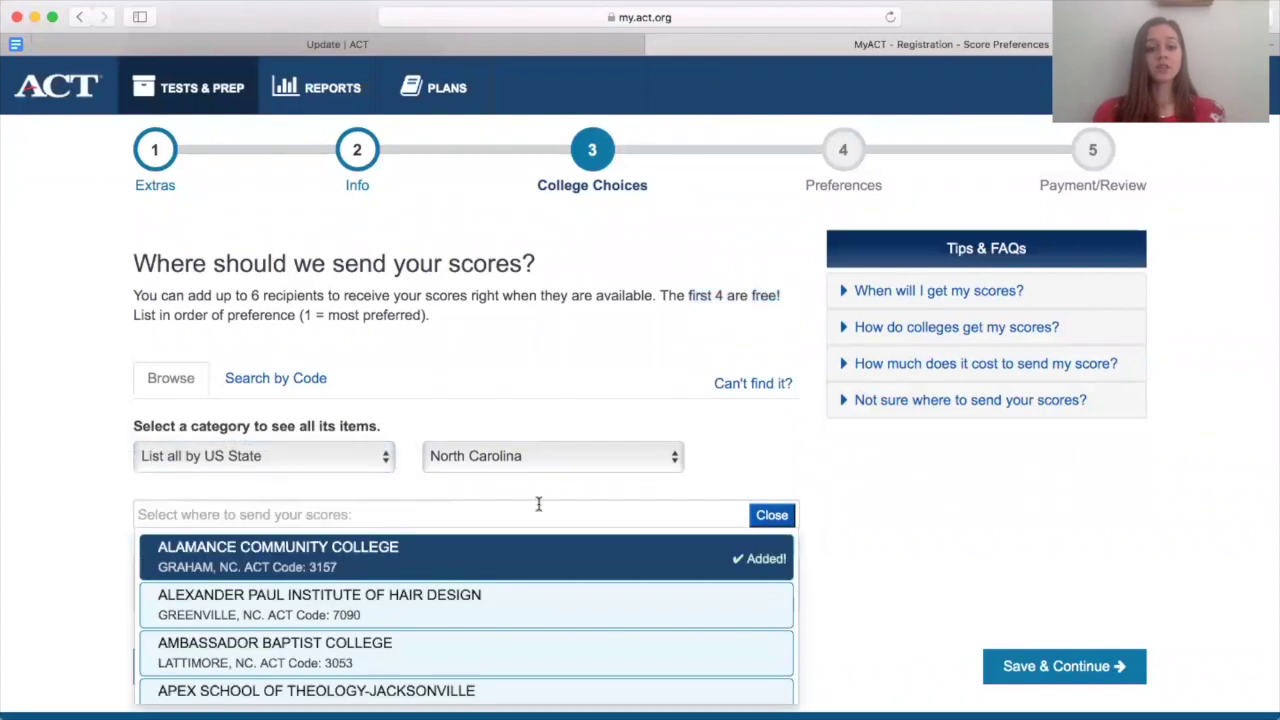
{"action": "scroll", "coordinate": [423, 606], "scroll_direction": "down", "scroll_amount": 2}
{"action": "scroll", "coordinate": [370, 645], "scroll_direction": "down", "scroll_amount": 1}
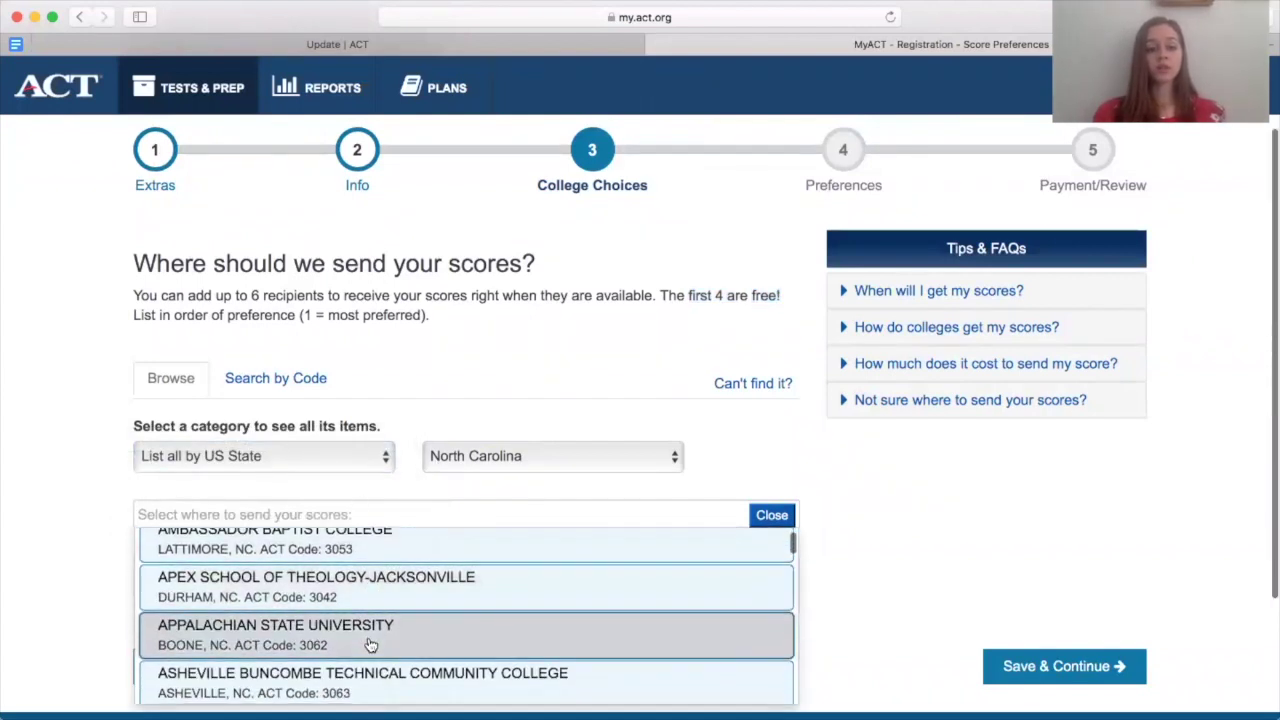
{"action": "left_click", "coordinate": [371, 646]}
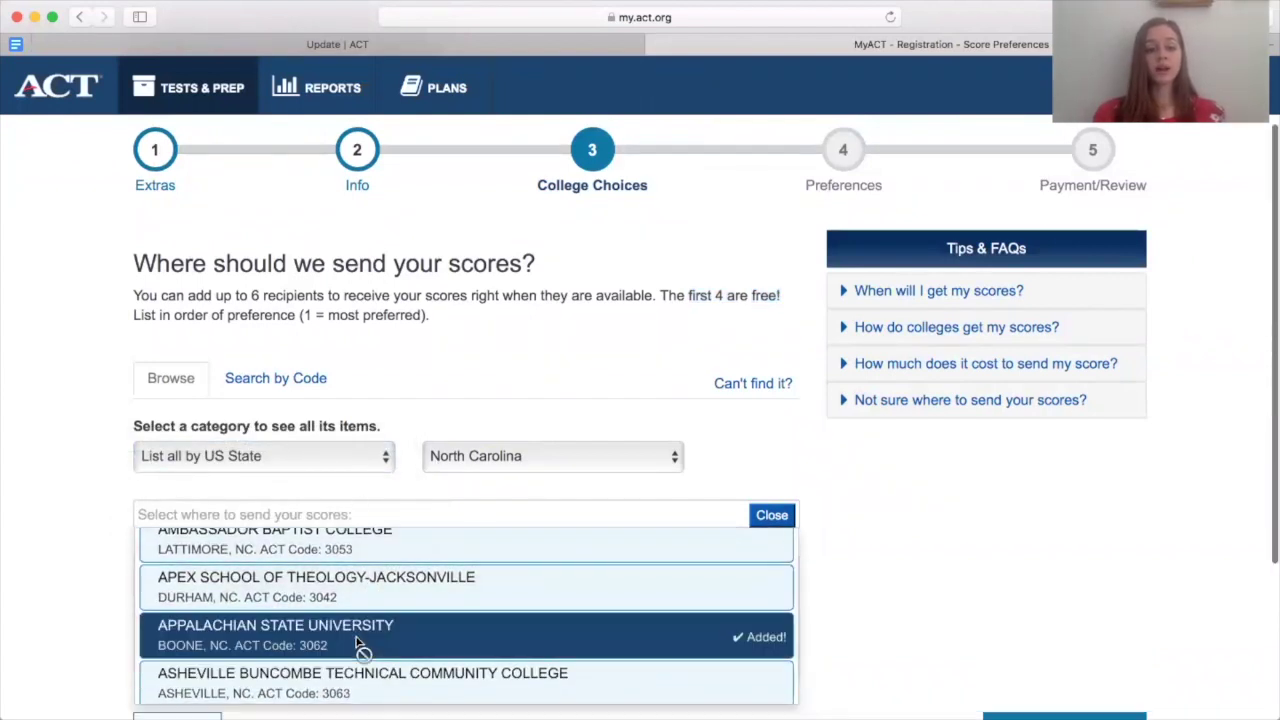
{"action": "left_click", "coordinate": [773, 516]}
{"action": "scroll", "coordinate": [566, 544], "scroll_direction": "down", "scroll_amount": 1}
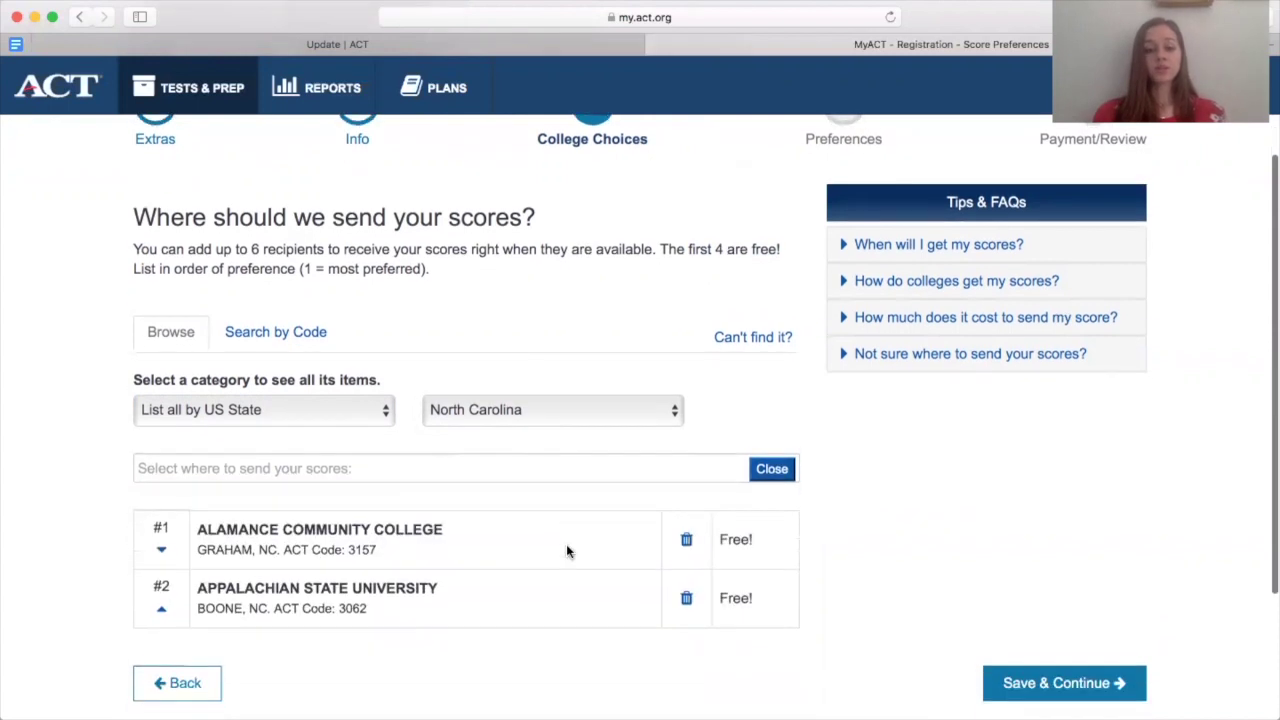
Rank Appalachian State University above Alamance Community College, and save the score recipients to continue to the Preferences page
{"action": "left_click", "coordinate": [162, 613]}
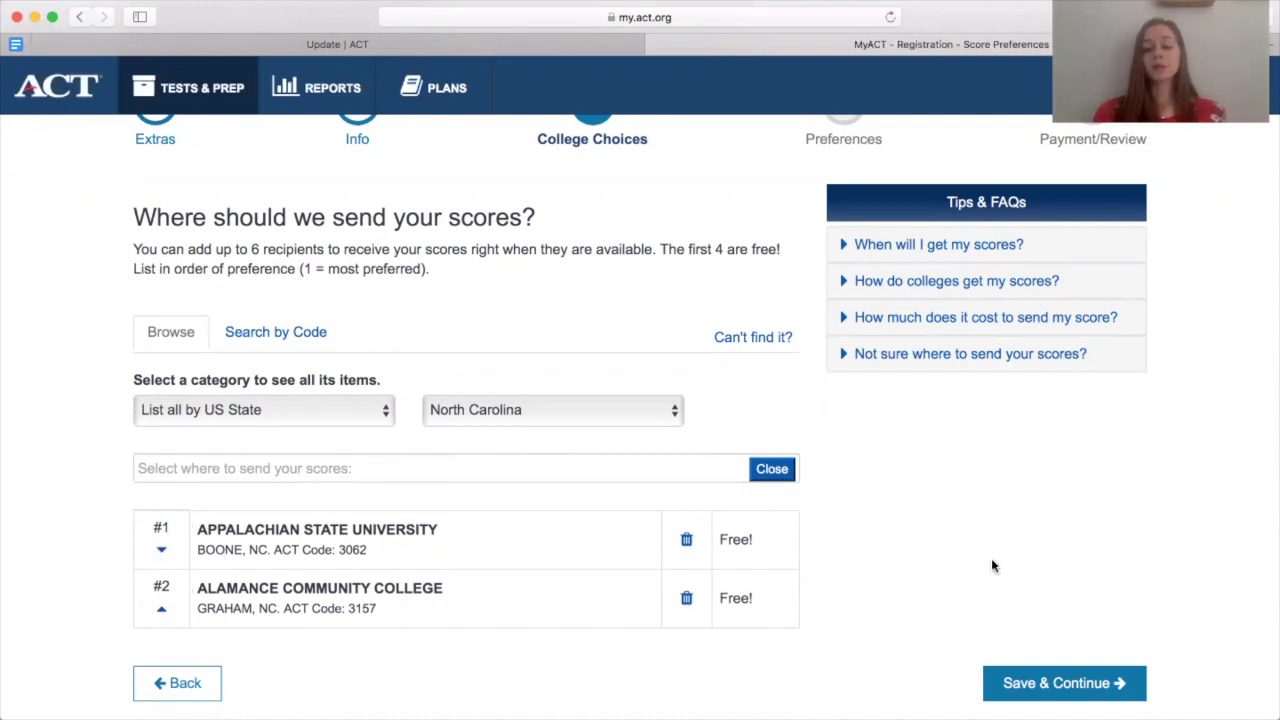
{"action": "scroll", "coordinate": [991, 558], "scroll_direction": "up", "scroll_amount": 2}
{"action": "scroll", "coordinate": [991, 566], "scroll_direction": "up", "scroll_amount": 2}
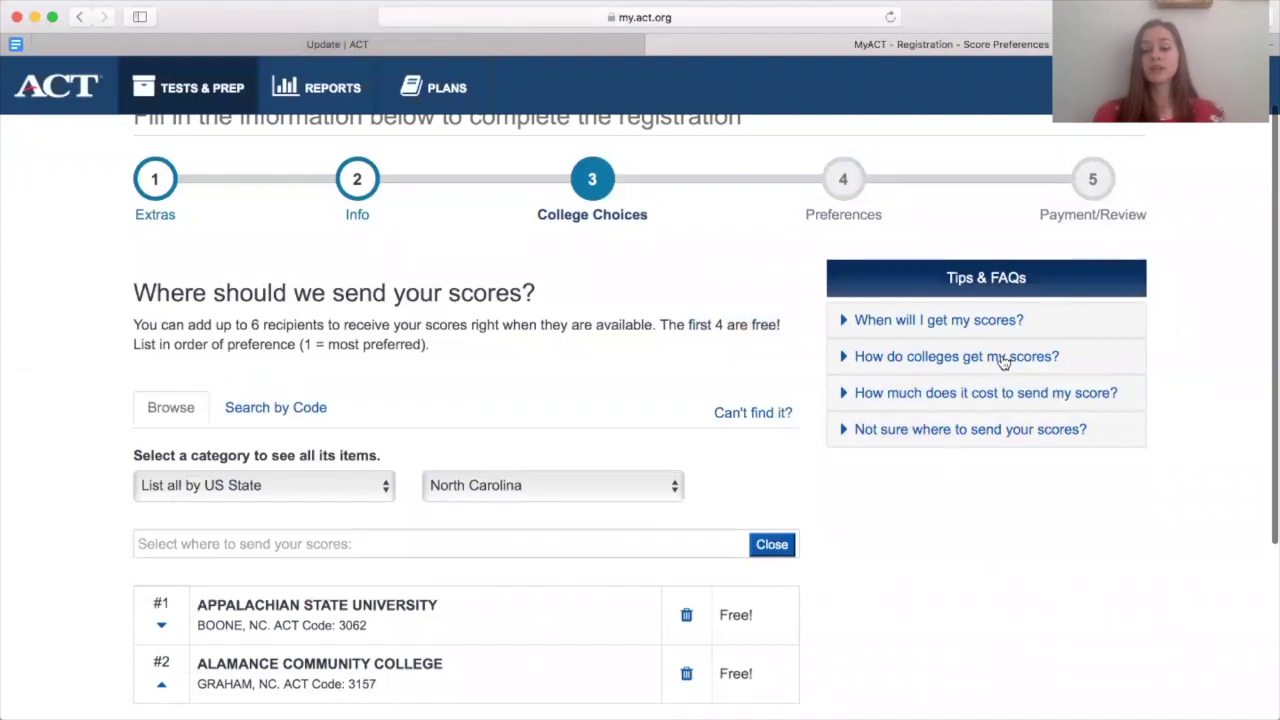
{"action": "scroll", "coordinate": [1044, 463], "scroll_direction": "down", "scroll_amount": 3}
{"action": "scroll", "coordinate": [1046, 464], "scroll_direction": "down", "scroll_amount": 1}
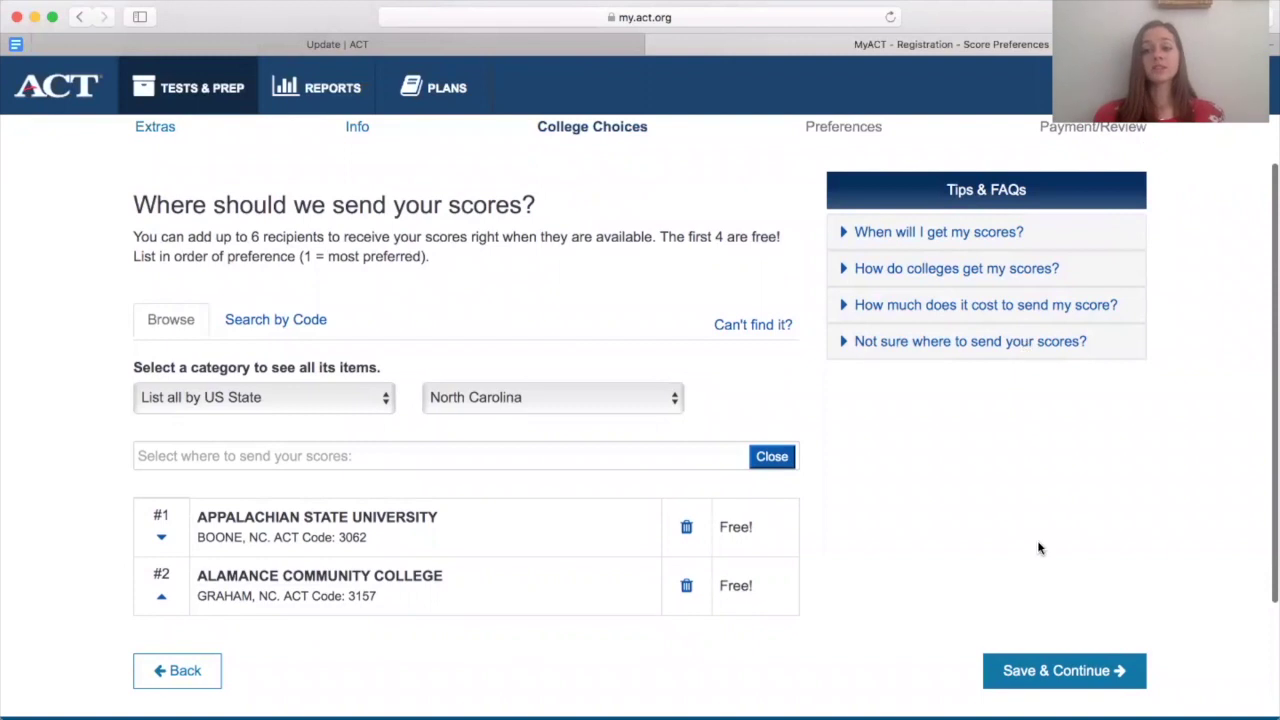
{"action": "scroll", "coordinate": [1037, 547], "scroll_direction": "down", "scroll_amount": 1}
{"action": "scroll", "coordinate": [1037, 547], "scroll_direction": "up", "scroll_amount": 8}
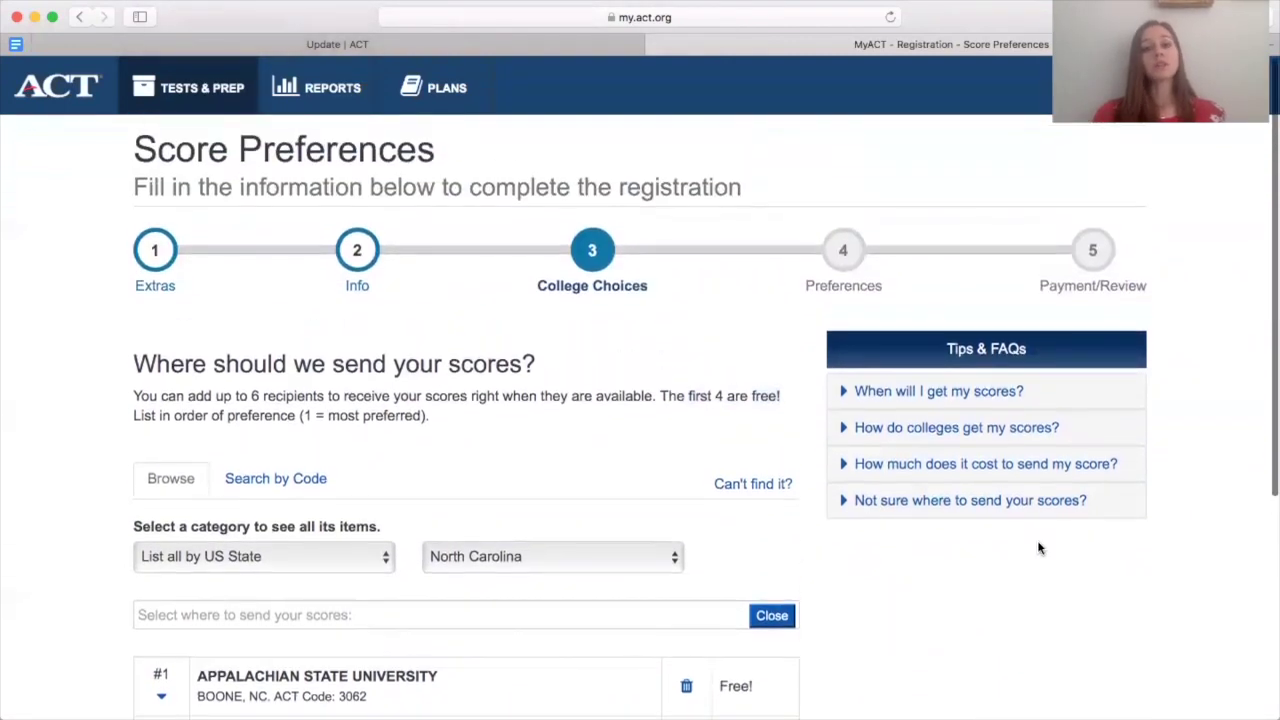
{"action": "scroll", "coordinate": [1037, 547], "scroll_direction": "down", "scroll_amount": 5}
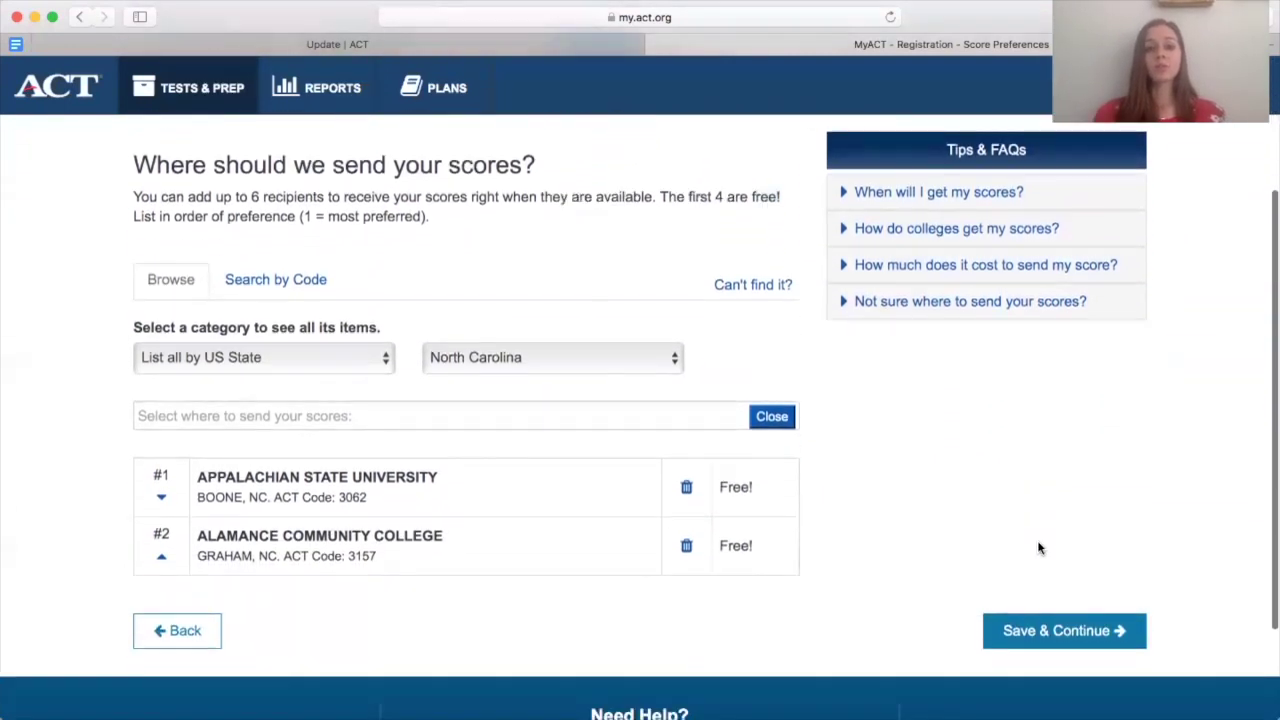
{"action": "scroll", "coordinate": [1037, 547], "scroll_direction": "up", "scroll_amount": 2}
{"action": "scroll", "coordinate": [1037, 547], "scroll_direction": "down", "scroll_amount": 3}
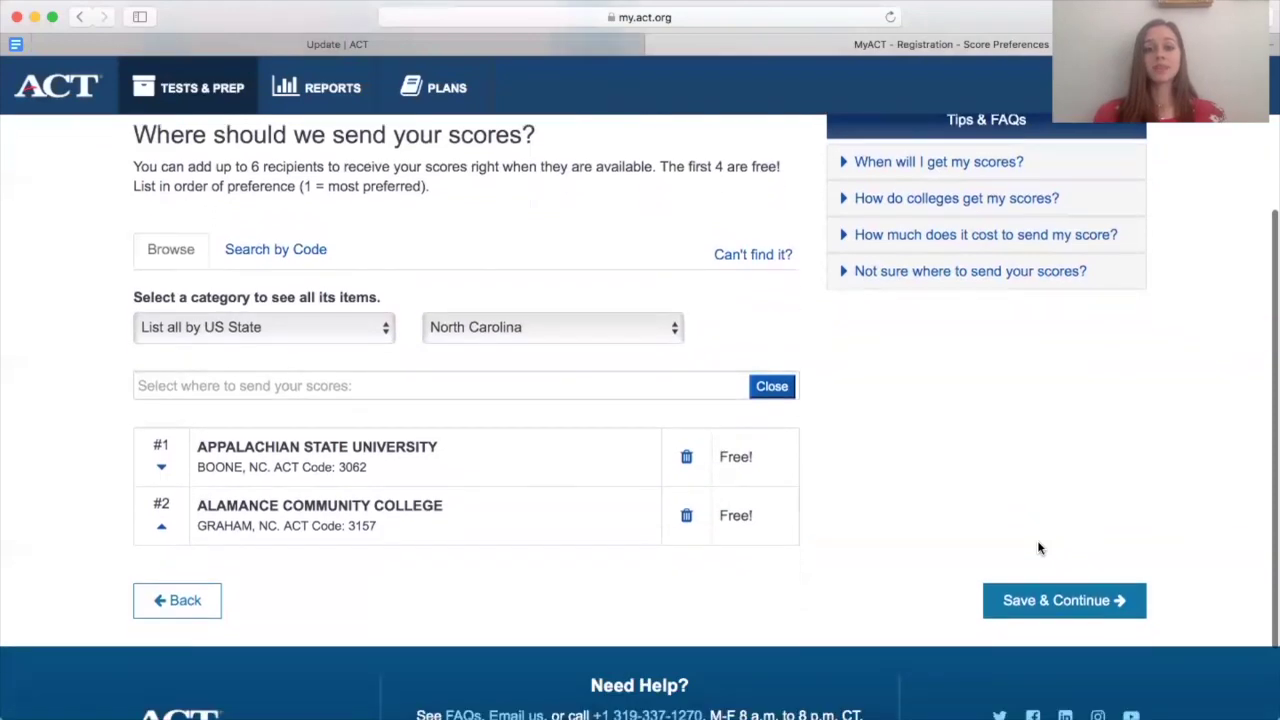
{"action": "left_click", "coordinate": [1046, 604]}
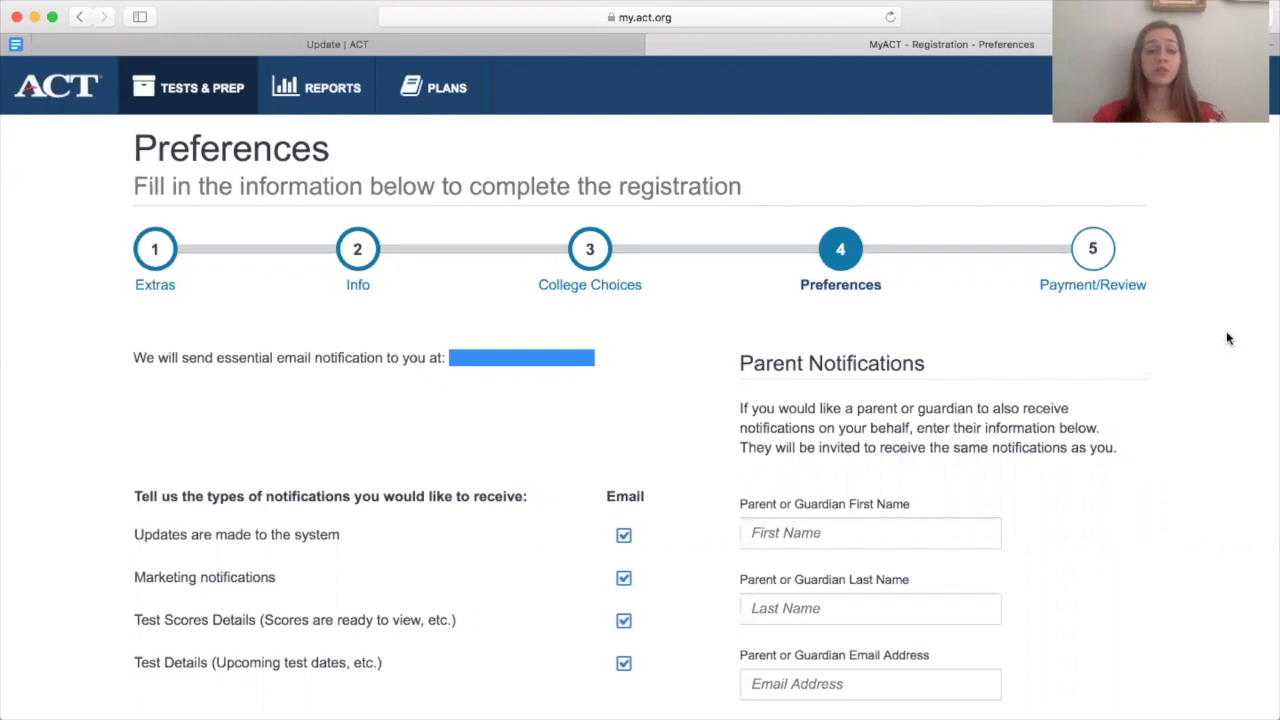
Keep all four email notification types selected, leave the parent notification fields blank, and continue to the Payment page
{"action": "scroll", "coordinate": [643, 397], "scroll_direction": "down", "scroll_amount": 1}
{"action": "scroll", "coordinate": [570, 462], "scroll_direction": "up", "scroll_amount": 1}
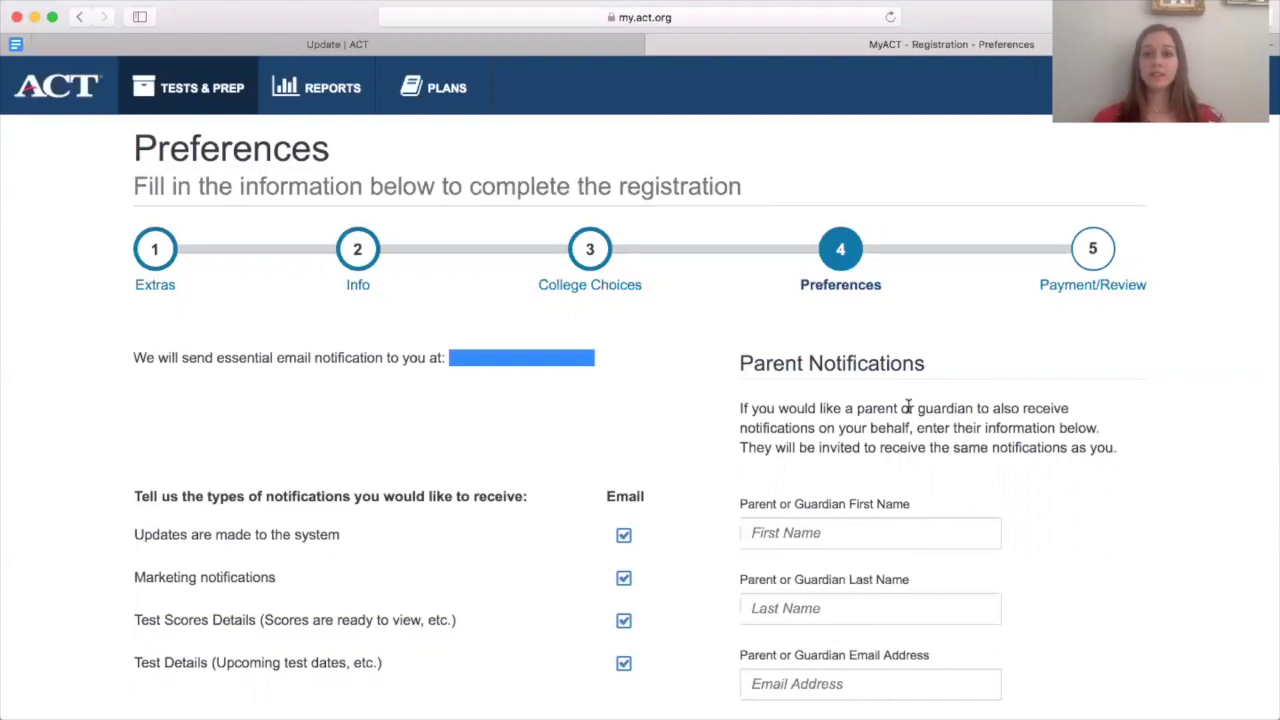
{"action": "scroll", "coordinate": [1050, 390], "scroll_direction": "down", "scroll_amount": 2}
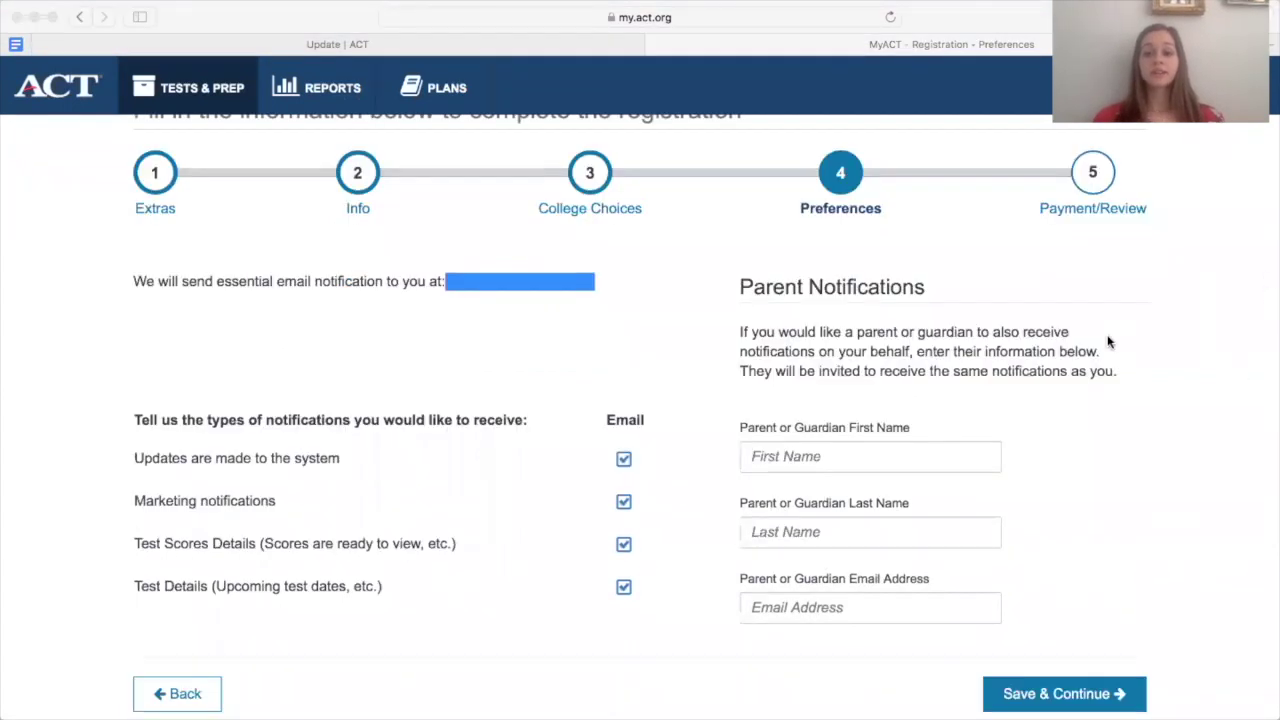
{"action": "left_click", "coordinate": [1022, 689]}
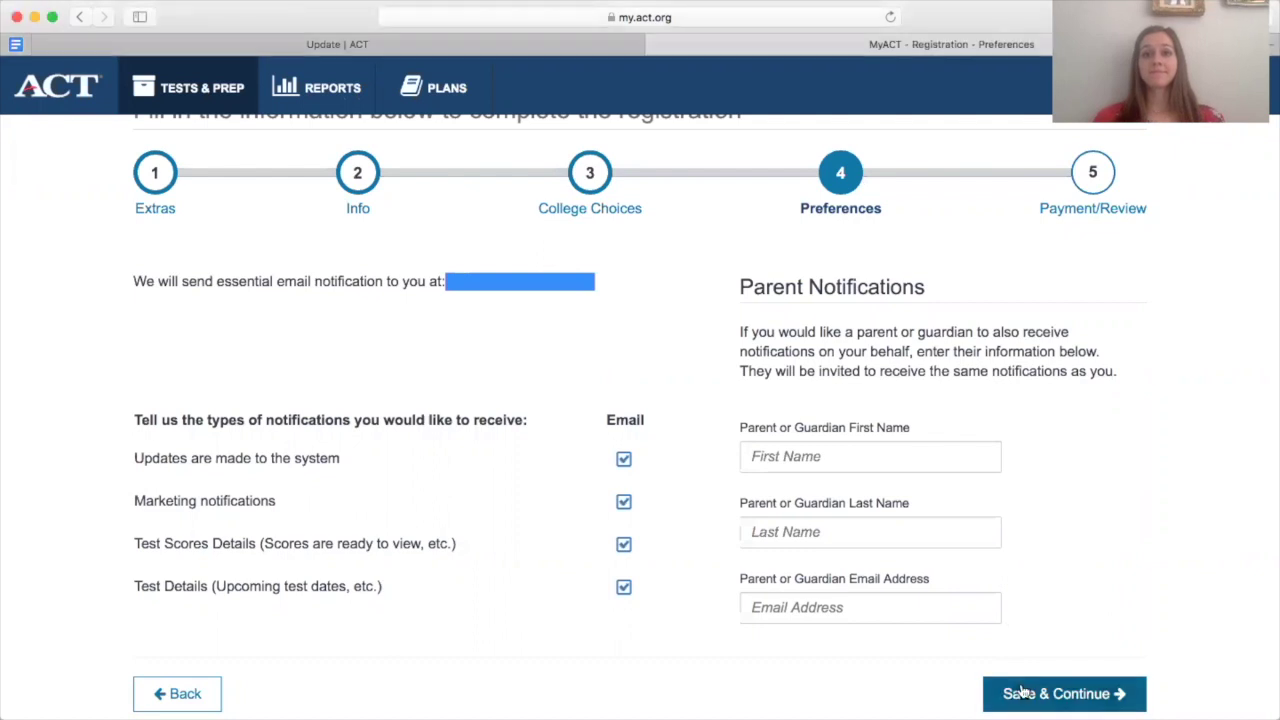
{"action": "left_click", "coordinate": [1024, 692]}
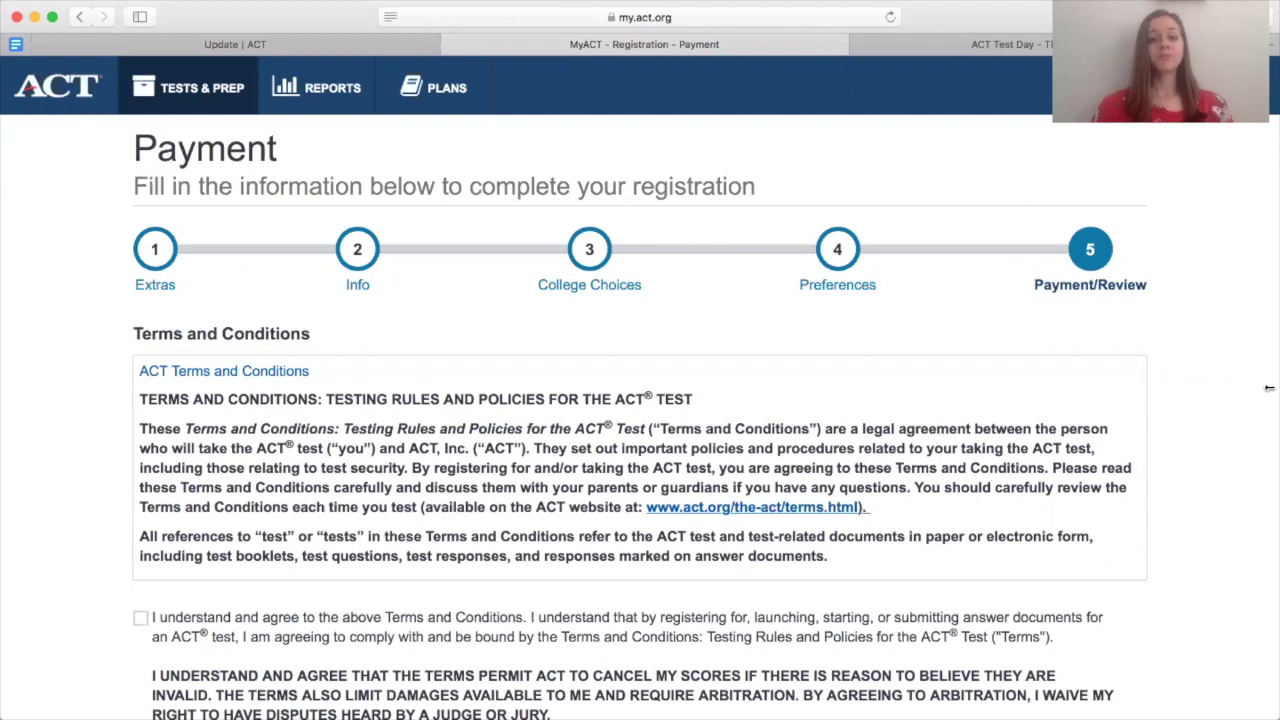
Read the opening of the Terms and Conditions, including the four affirmations in the notice about registering for the ACT
{"action": "scroll", "coordinate": [1017, 455], "scroll_direction": "down", "scroll_amount": 2}
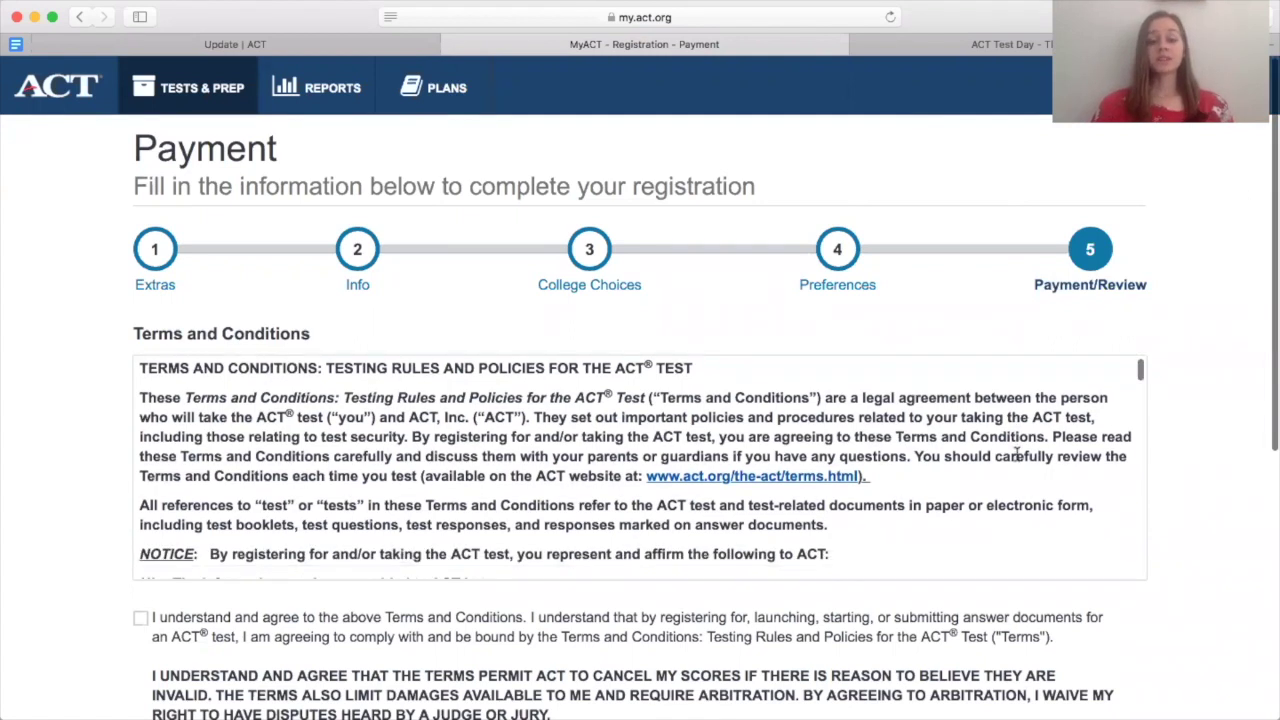
{"action": "scroll", "coordinate": [1017, 455], "scroll_direction": "down", "scroll_amount": 10}
{"action": "scroll", "coordinate": [420, 410], "scroll_direction": "up", "scroll_amount": 1}
{"action": "left_click_drag", "start_coordinate": [301, 388], "coordinate": [503, 389]}
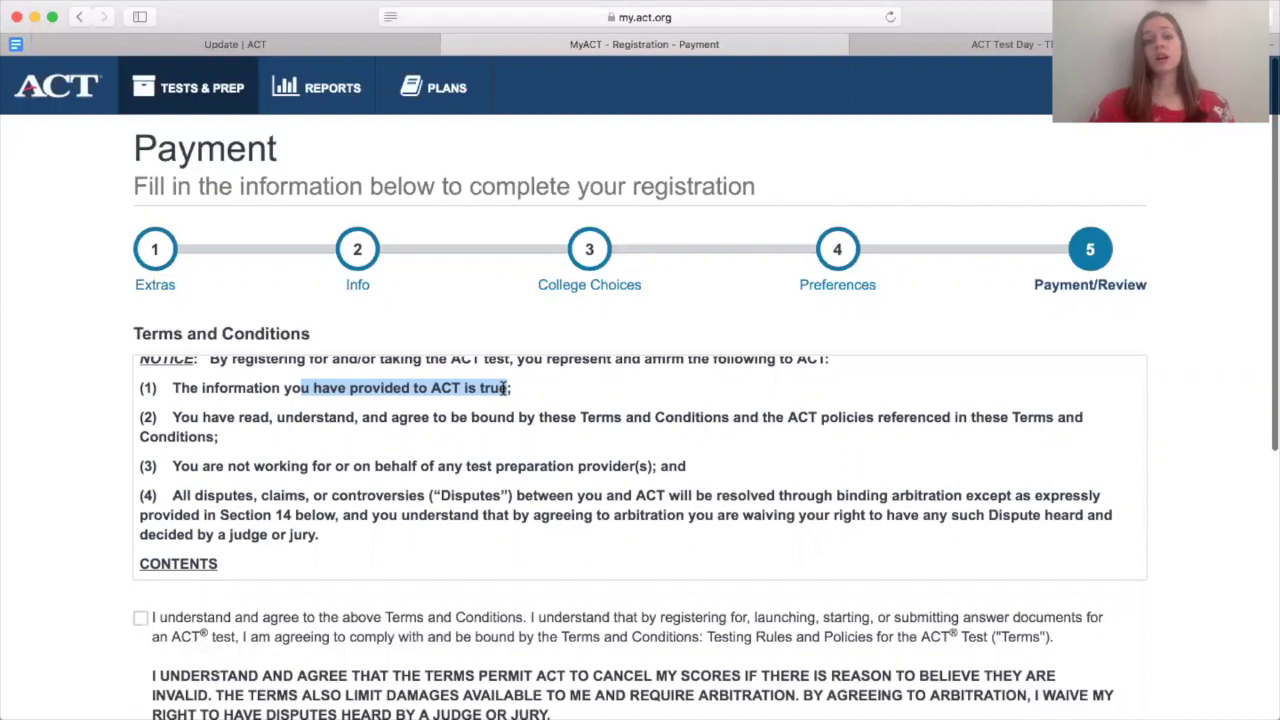
{"action": "scroll", "coordinate": [503, 390], "scroll_direction": "down", "scroll_amount": 3}
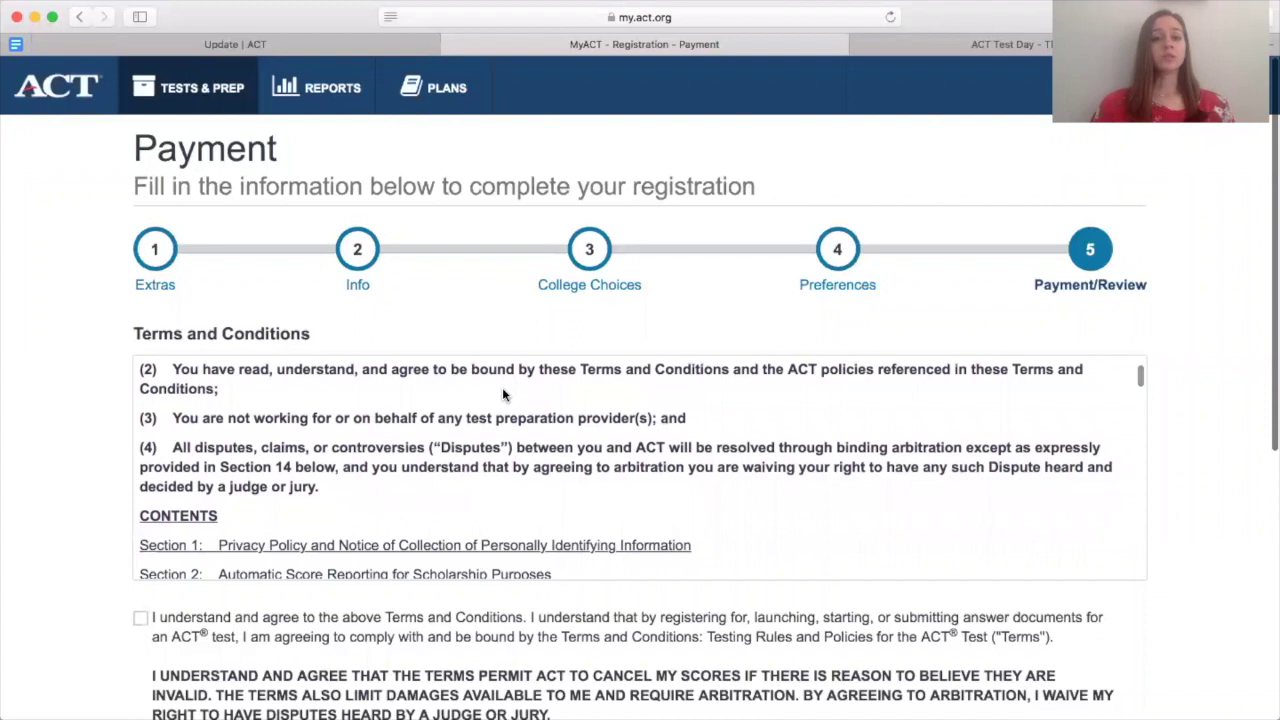
{"action": "scroll", "coordinate": [503, 392], "scroll_direction": "down", "scroll_amount": 2}
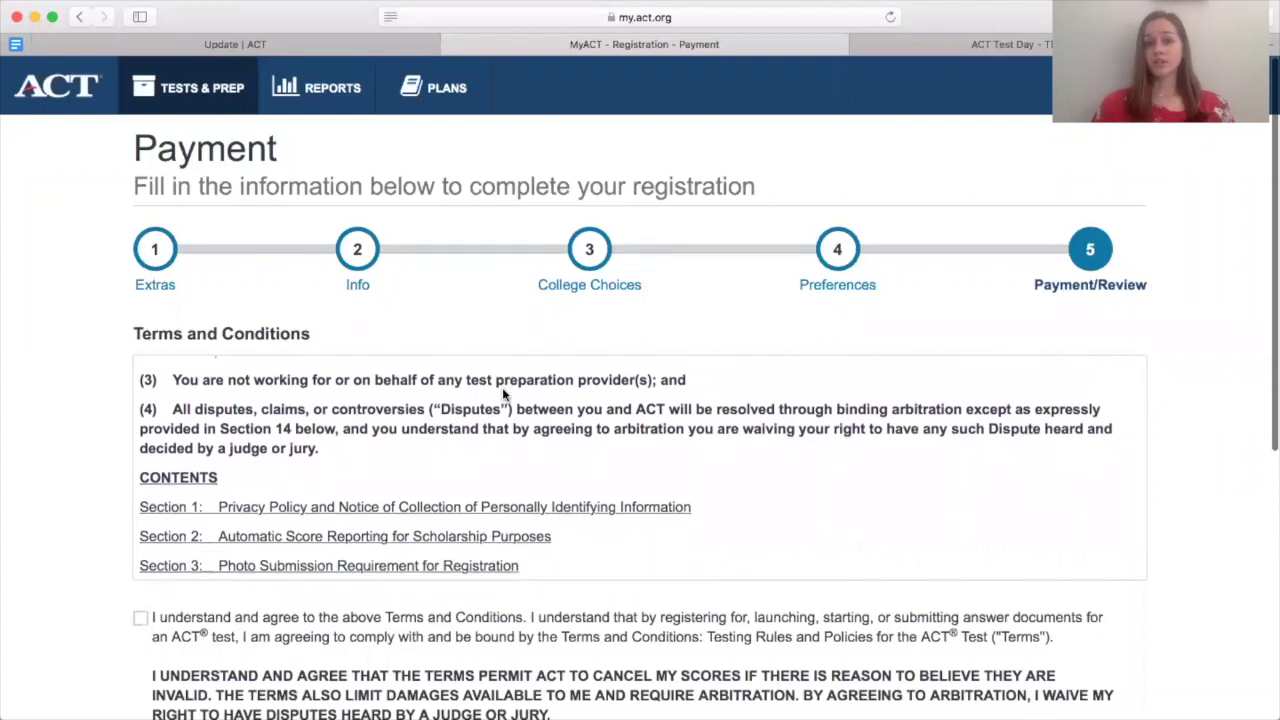
Review the contents list of the Terms and Conditions, highlighting the Prohibited Behaviors and Items Brought to the Test entries
{"action": "scroll", "coordinate": [502, 392], "scroll_direction": "down", "scroll_amount": 2}
{"action": "scroll", "coordinate": [502, 390], "scroll_direction": "down", "scroll_amount": 2}
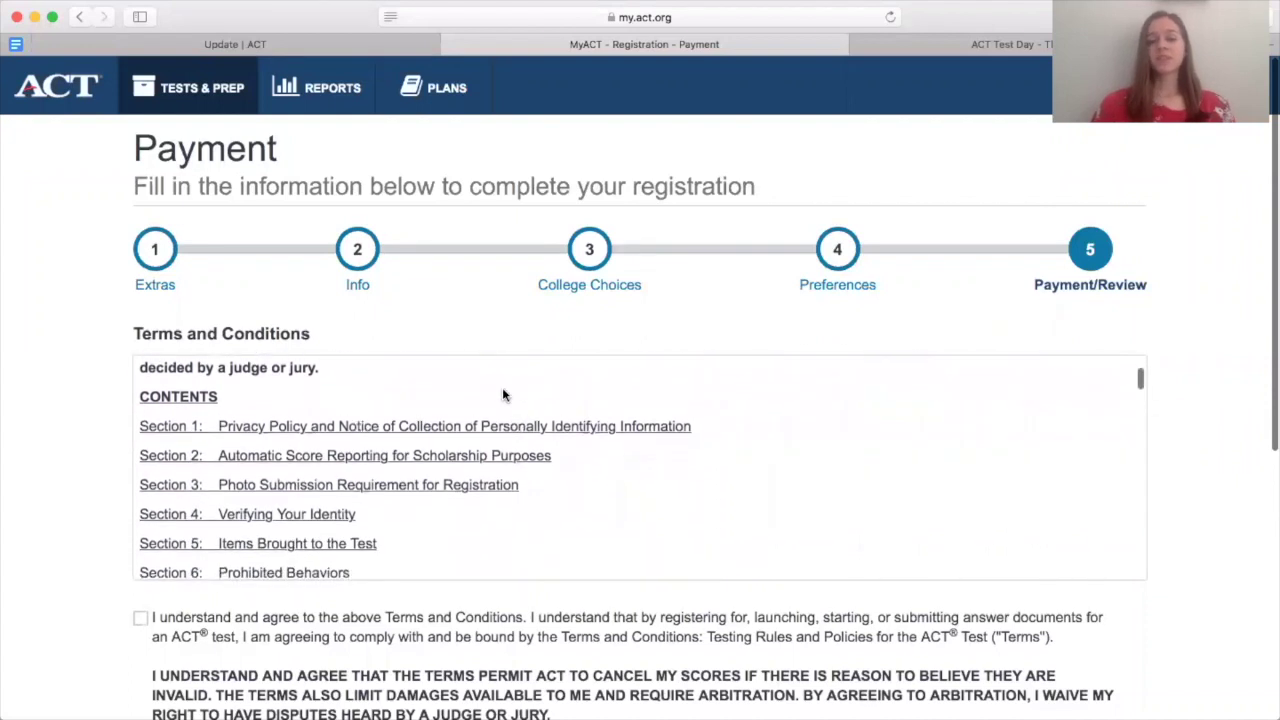
{"action": "scroll", "coordinate": [502, 390], "scroll_direction": "down", "scroll_amount": 1}
{"action": "scroll", "coordinate": [502, 392], "scroll_direction": "down", "scroll_amount": 3}
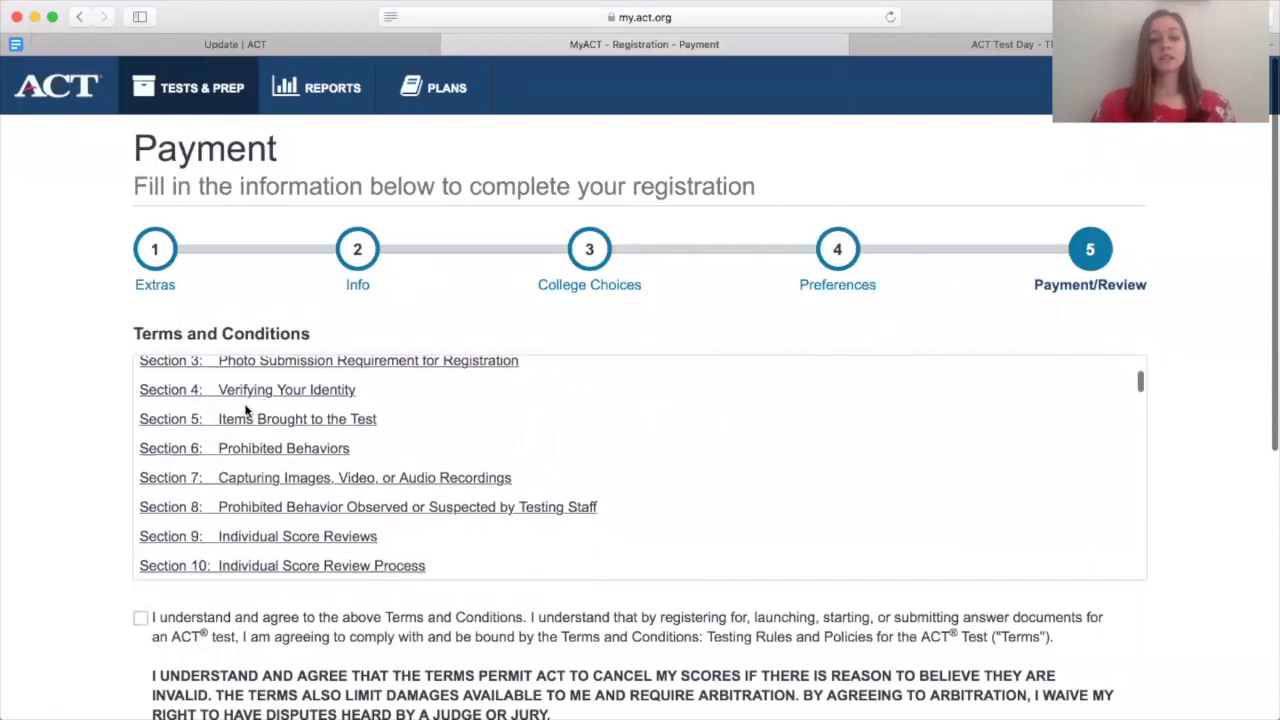
{"action": "scroll", "coordinate": [246, 408], "scroll_direction": "up", "scroll_amount": 1}
{"action": "scroll", "coordinate": [246, 406], "scroll_direction": "down", "scroll_amount": 2}
{"action": "scroll", "coordinate": [245, 405], "scroll_direction": "up", "scroll_amount": 1}
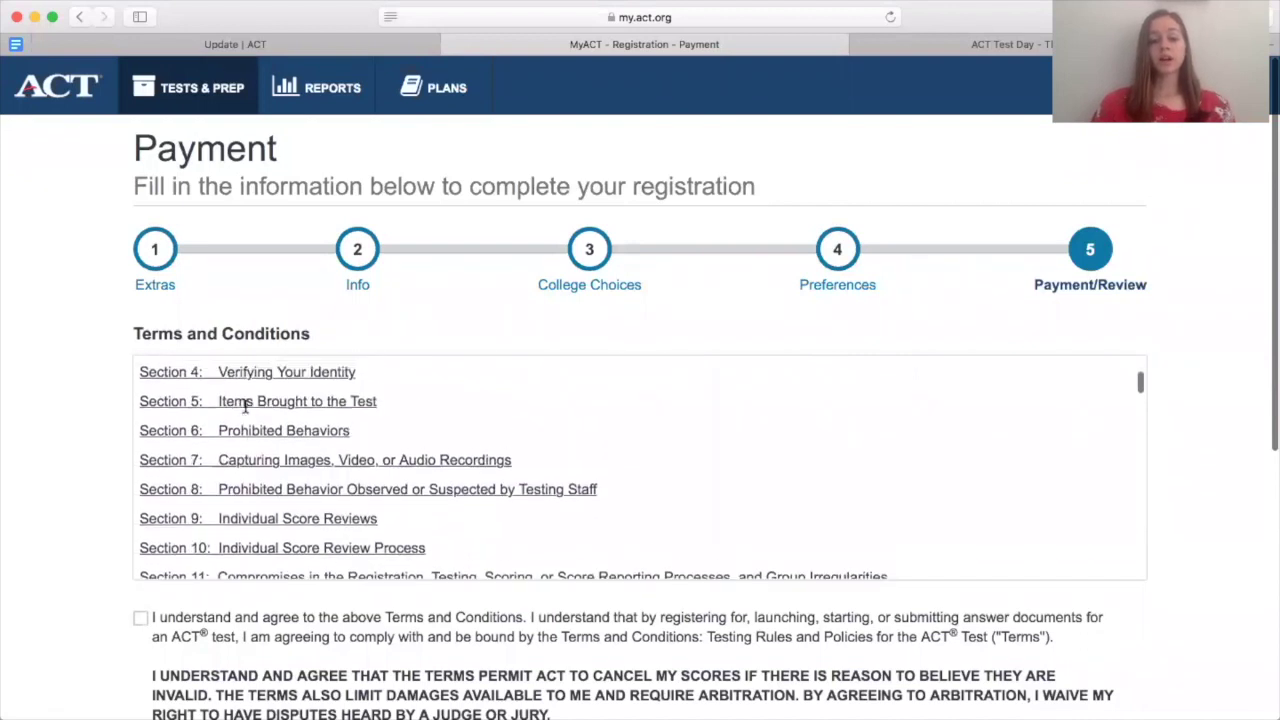
{"action": "scroll", "coordinate": [245, 405], "scroll_direction": "up", "scroll_amount": 1}
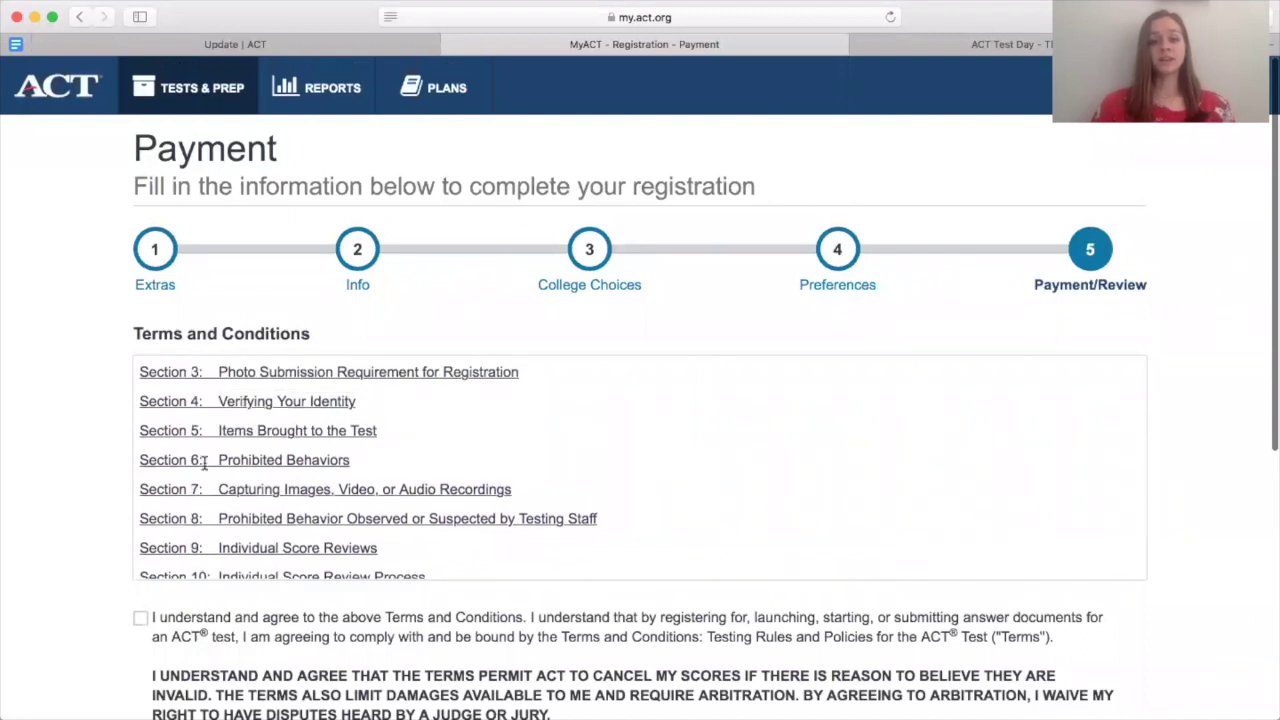
{"action": "left_click_drag", "start_coordinate": [208, 460], "coordinate": [358, 459]}
{"action": "left_click_drag", "start_coordinate": [216, 431], "coordinate": [382, 431]}
Find and read Section 4, Verifying Your Identity, in the Terms and Conditions for the acceptable identification requirements
{"action": "scroll", "coordinate": [521, 520], "scroll_direction": "down", "scroll_amount": 3}
{"action": "scroll", "coordinate": [521, 520], "scroll_direction": "down", "scroll_amount": 15}
{"action": "scroll", "coordinate": [521, 520], "scroll_direction": "down", "scroll_amount": 15}
{"action": "scroll", "coordinate": [521, 520], "scroll_direction": "down", "scroll_amount": 3}
{"action": "scroll", "coordinate": [464, 490], "scroll_direction": "up", "scroll_amount": 3}
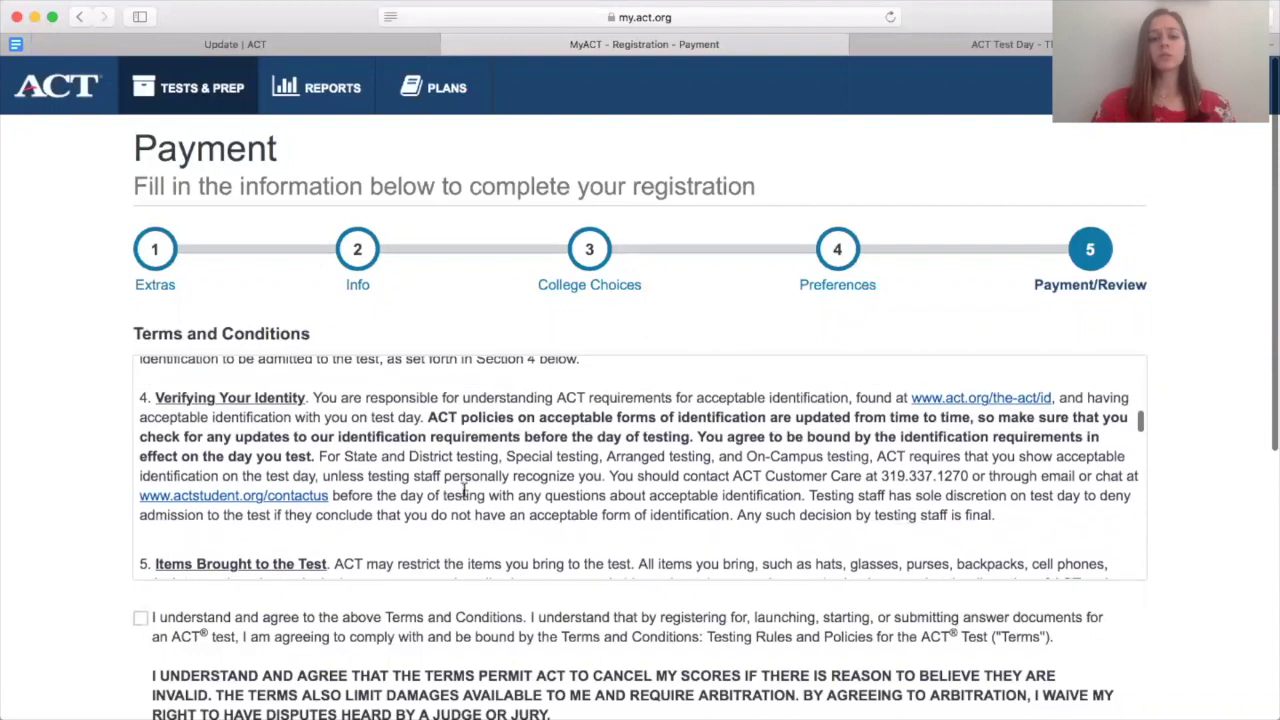
{"action": "scroll", "coordinate": [545, 427], "scroll_direction": "down", "scroll_amount": 1}
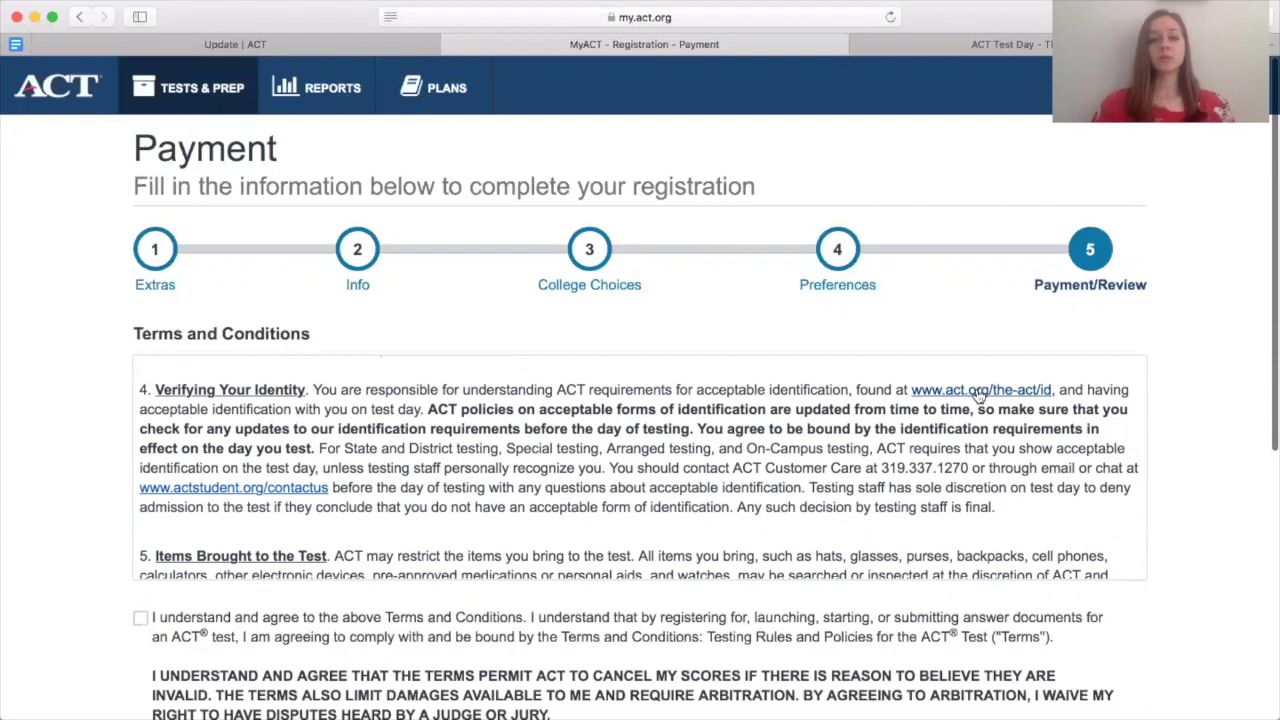
{"action": "scroll", "coordinate": [790, 481], "scroll_direction": "down", "scroll_amount": 1}
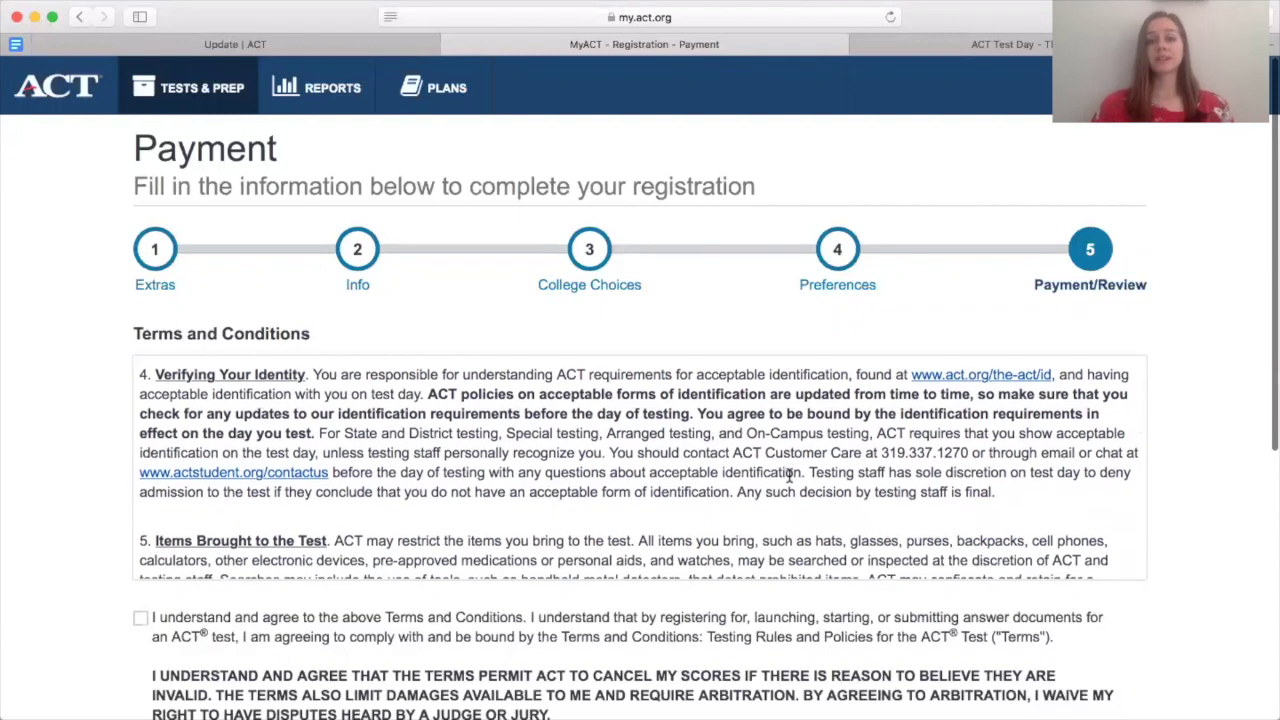
Read Section 5, Items Brought to the Test, for the rules on restricting and searching personal belongings
{"action": "scroll", "coordinate": [790, 478], "scroll_direction": "down", "scroll_amount": 5}
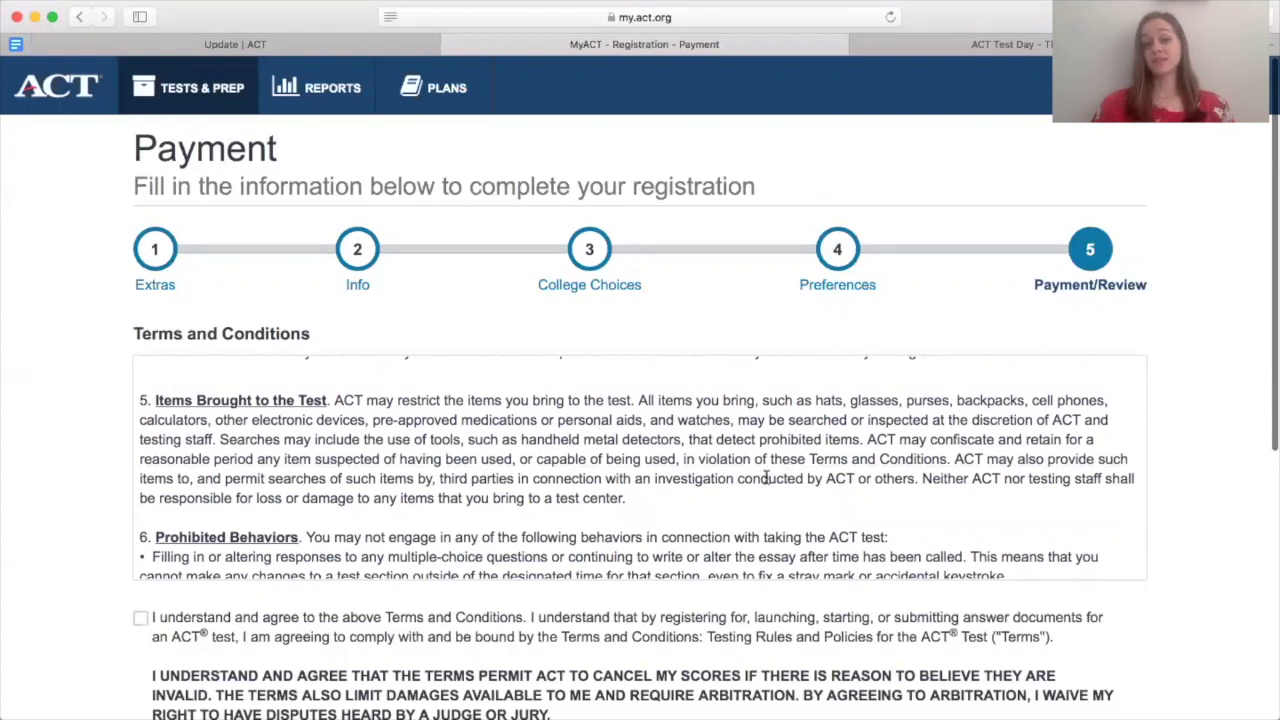
{"action": "scroll", "coordinate": [766, 478], "scroll_direction": "down", "scroll_amount": 1}
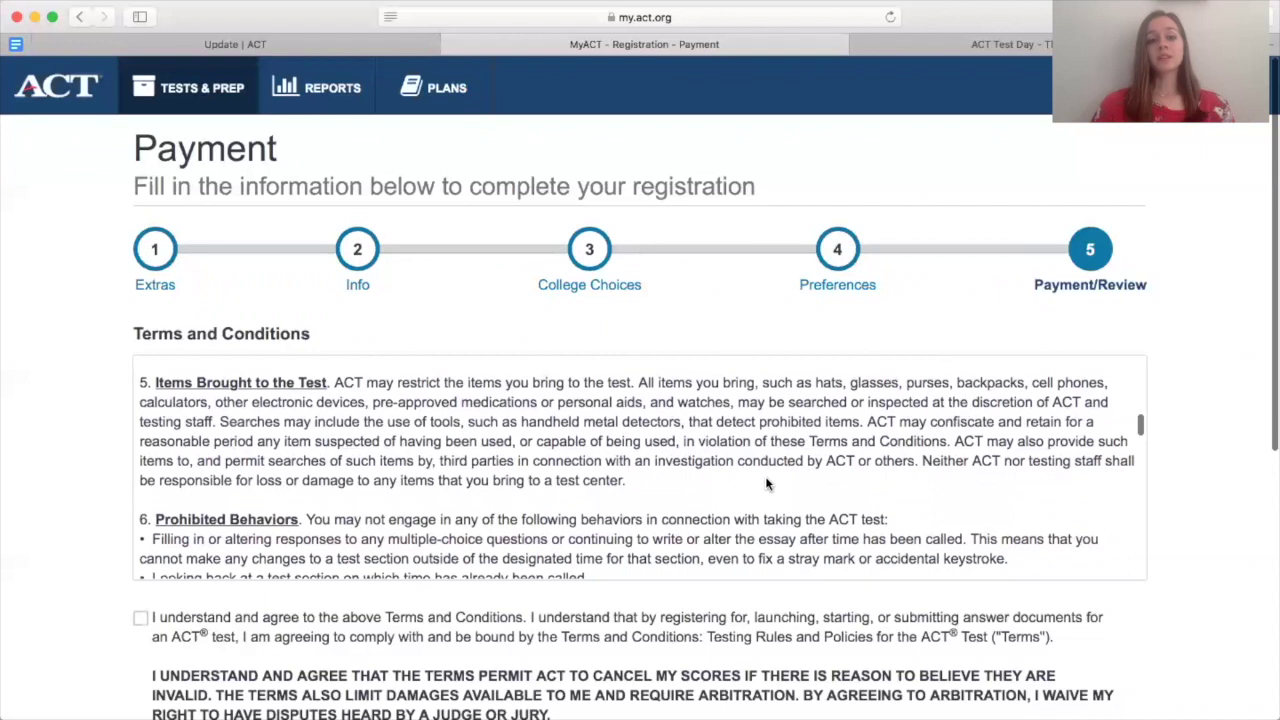
{"action": "scroll", "coordinate": [767, 484], "scroll_direction": "down", "scroll_amount": 1}
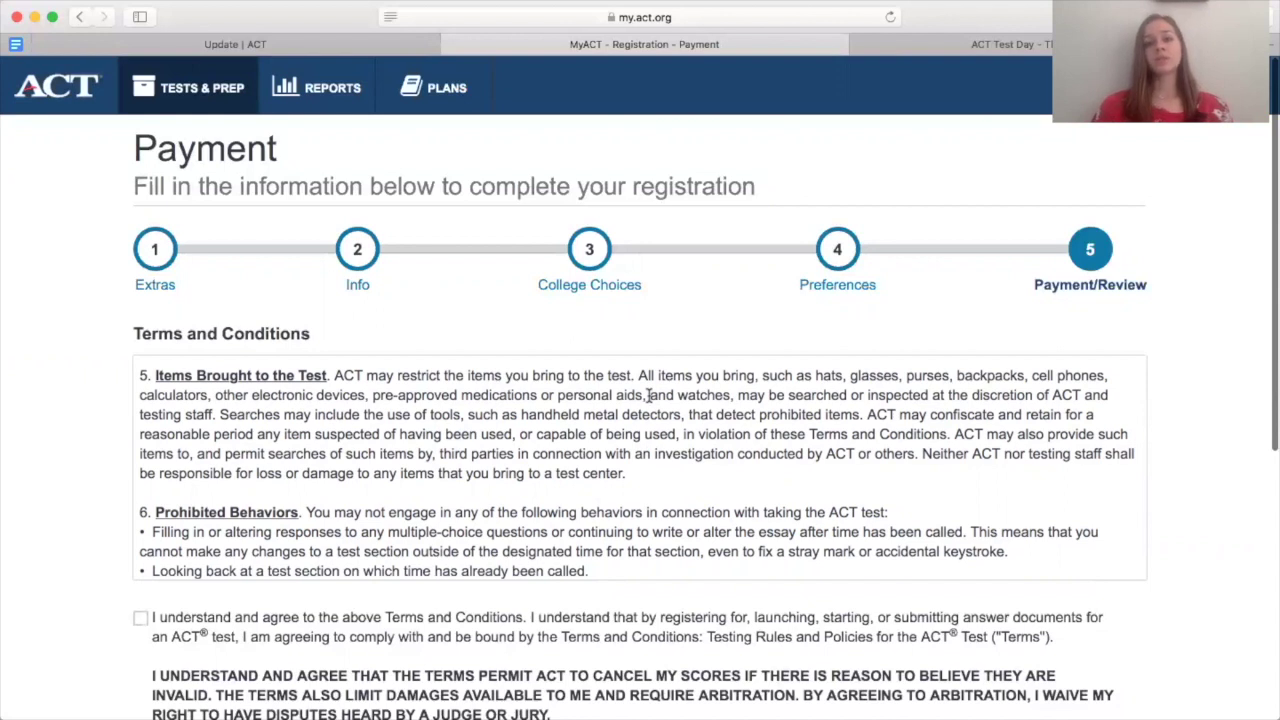
{"action": "scroll", "coordinate": [648, 395], "scroll_direction": "down", "scroll_amount": 1}
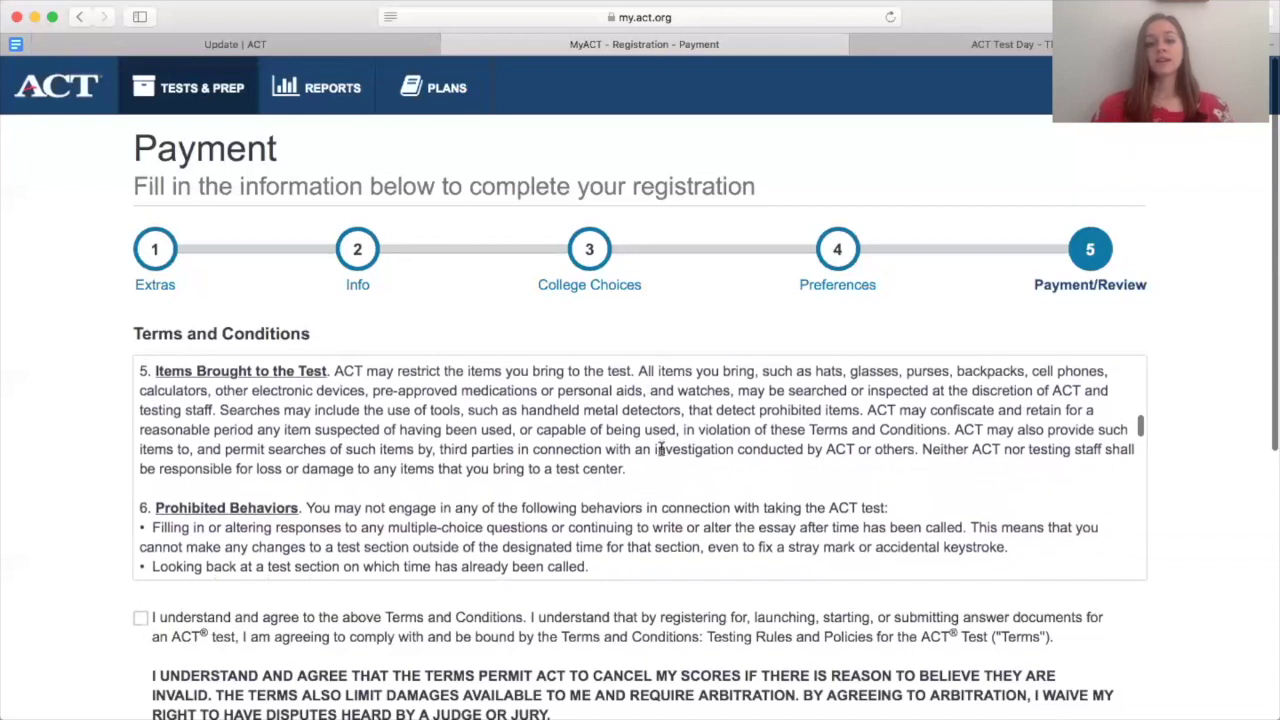
{"action": "scroll", "coordinate": [662, 450], "scroll_direction": "down", "scroll_amount": 2}
{"action": "scroll", "coordinate": [684, 422], "scroll_direction": "up", "scroll_amount": 1}
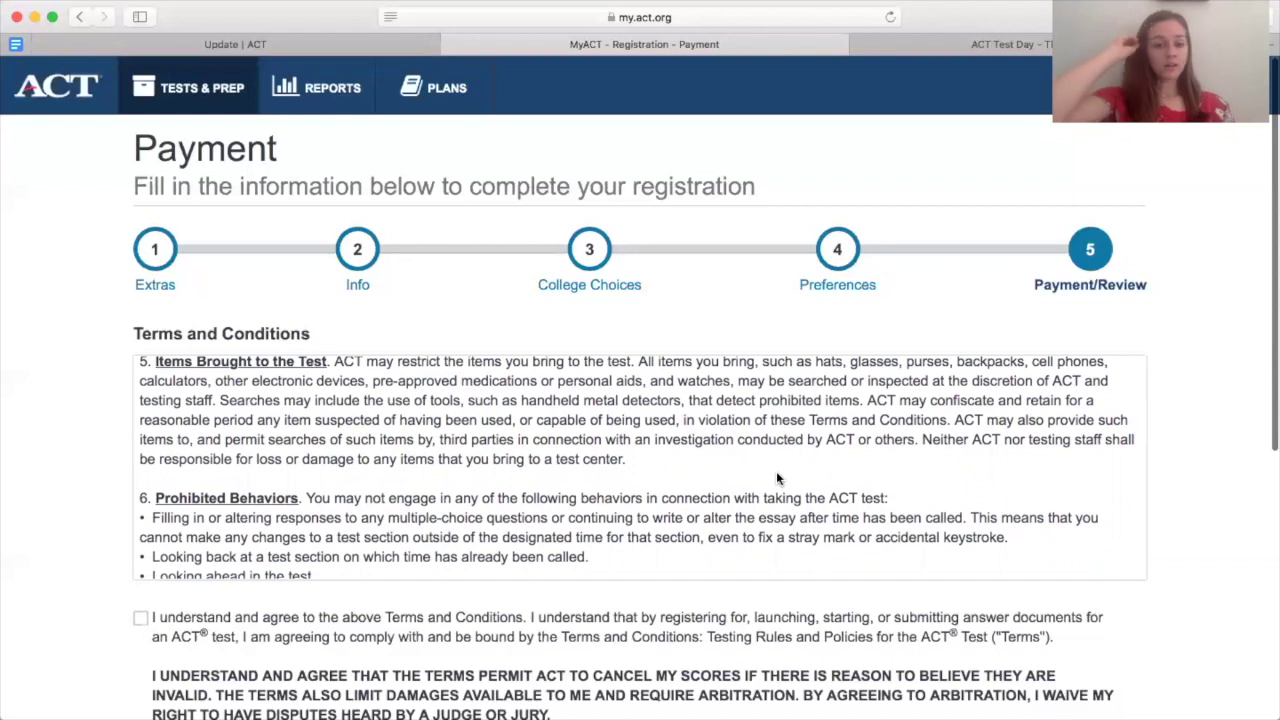
Read the first rules in Section 6, Prohibited Behaviors, on altering responses, sharing test content and calculator use
{"action": "scroll", "coordinate": [777, 476], "scroll_direction": "down", "scroll_amount": 3}
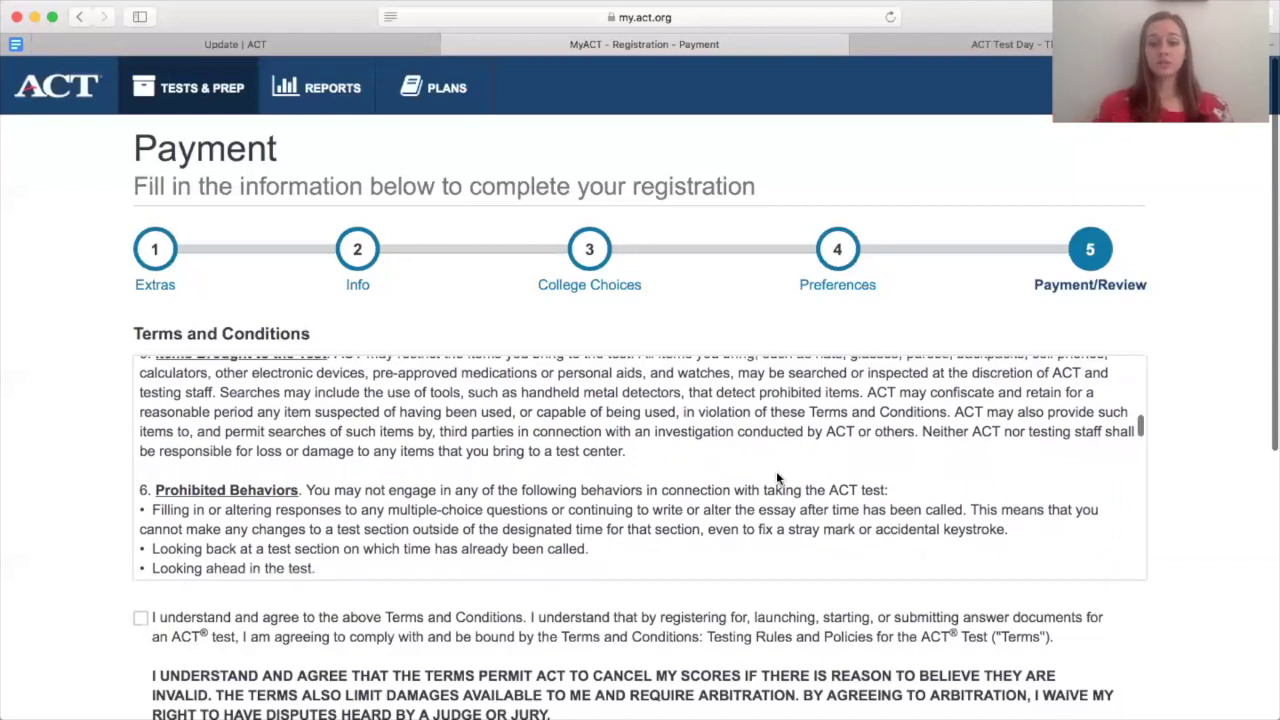
{"action": "scroll", "coordinate": [776, 473], "scroll_direction": "down", "scroll_amount": 2}
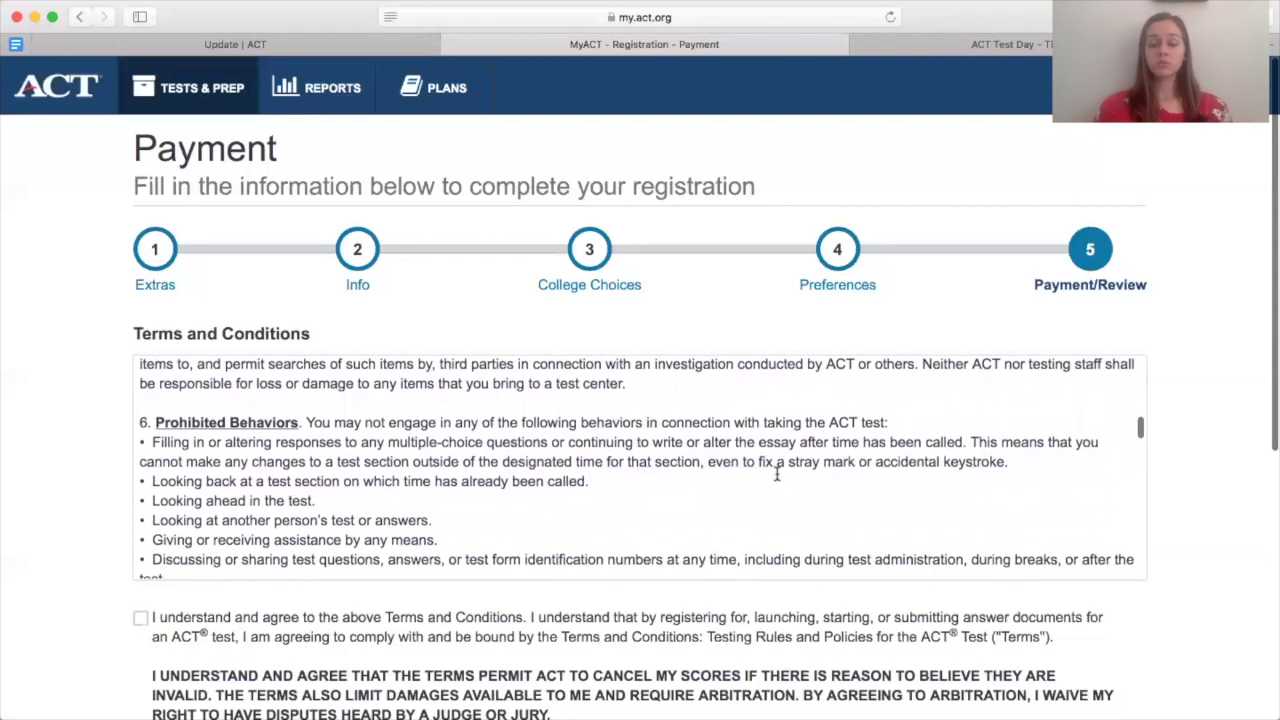
{"action": "scroll", "coordinate": [777, 478], "scroll_direction": "down", "scroll_amount": 3}
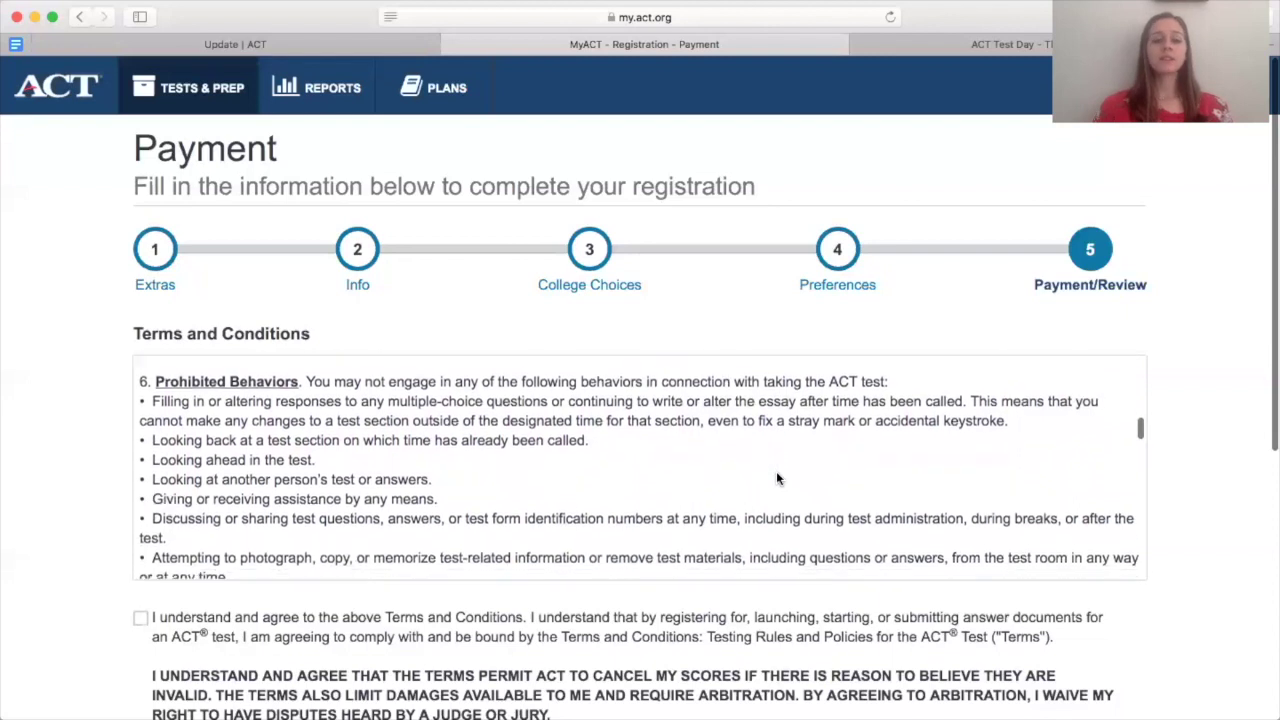
{"action": "scroll", "coordinate": [776, 476], "scroll_direction": "down", "scroll_amount": 1}
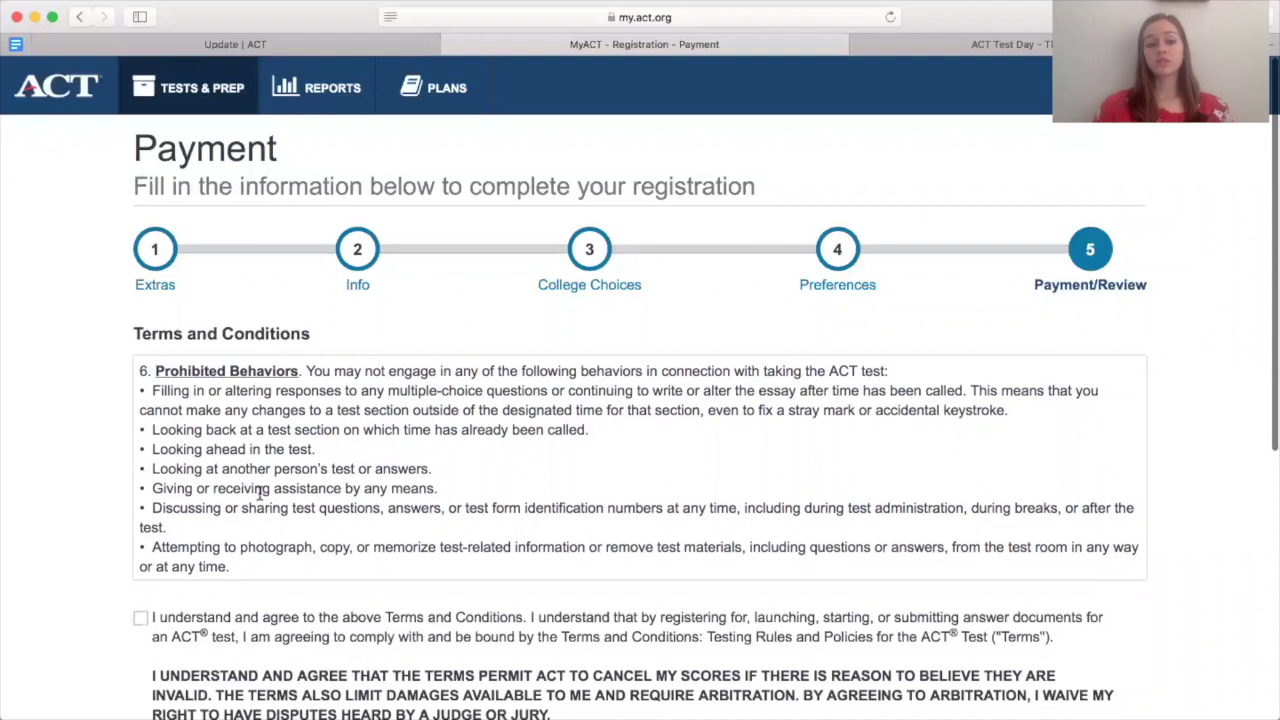
{"action": "scroll", "coordinate": [259, 493], "scroll_direction": "down", "scroll_amount": 2}
{"action": "scroll", "coordinate": [259, 493], "scroll_direction": "up", "scroll_amount": 2}
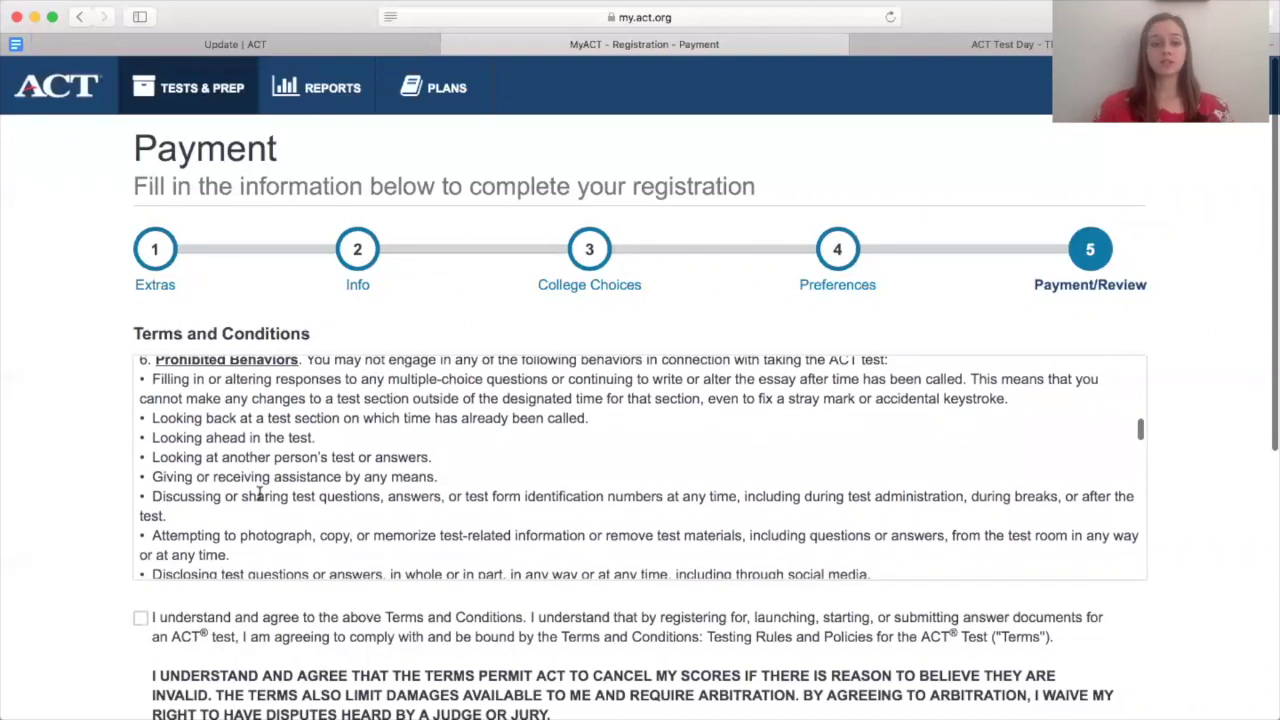
{"action": "scroll", "coordinate": [259, 493], "scroll_direction": "down", "scroll_amount": 6}
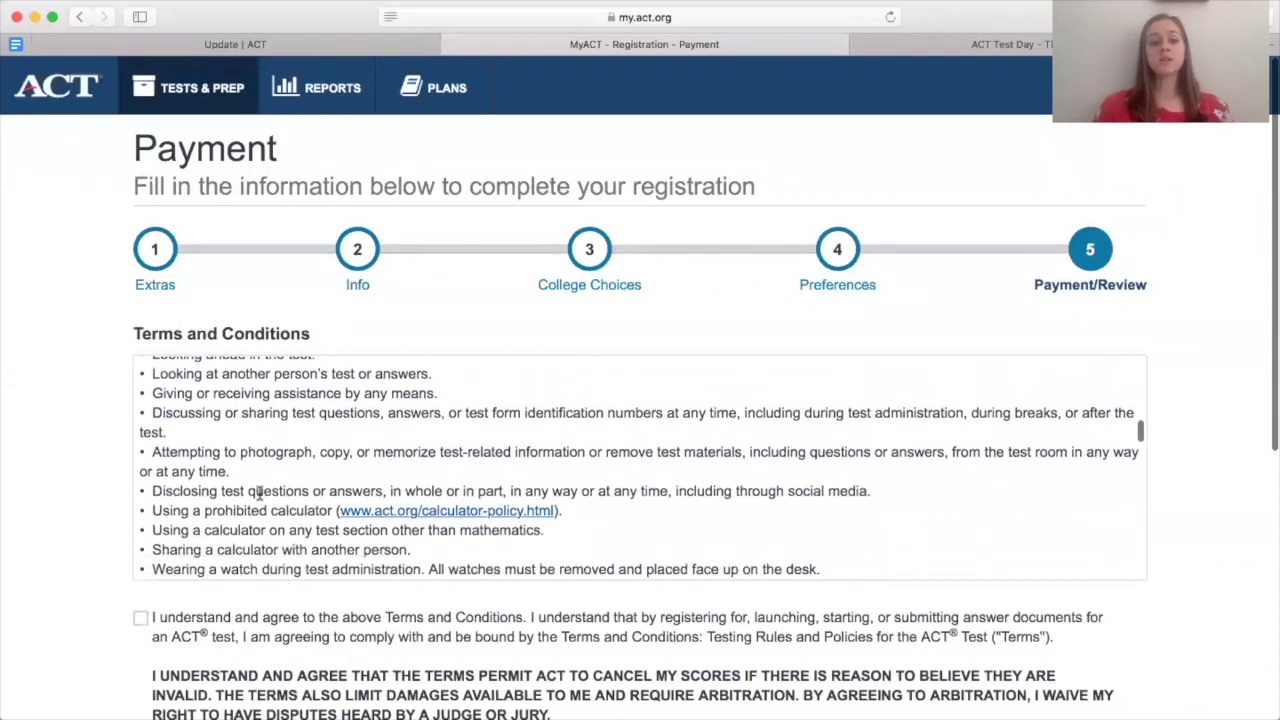
{"action": "scroll", "coordinate": [259, 493], "scroll_direction": "down", "scroll_amount": 2}
{"action": "scroll", "coordinate": [259, 493], "scroll_direction": "down", "scroll_amount": 3}
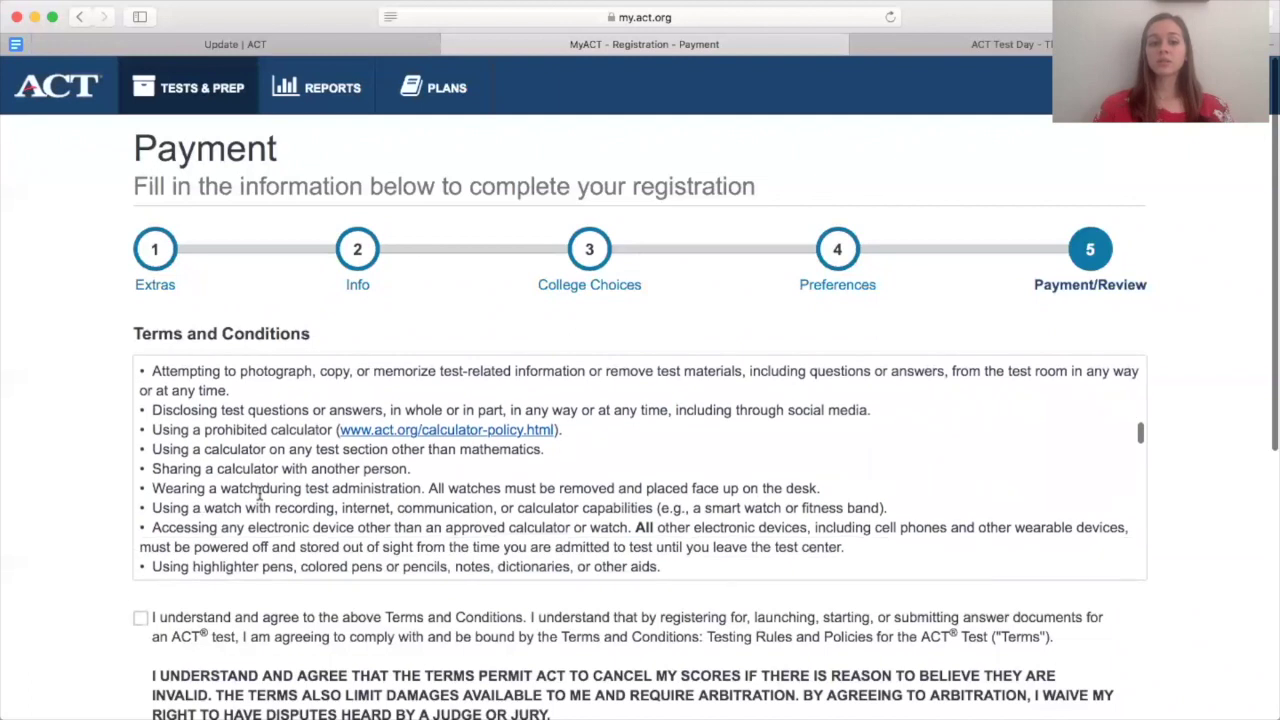
Examine the remaining Section 6 rules, highlighting the watch and prohibited calculator items and checking the scratch paper note
{"action": "left_click_drag", "start_coordinate": [172, 488], "coordinate": [415, 490]}
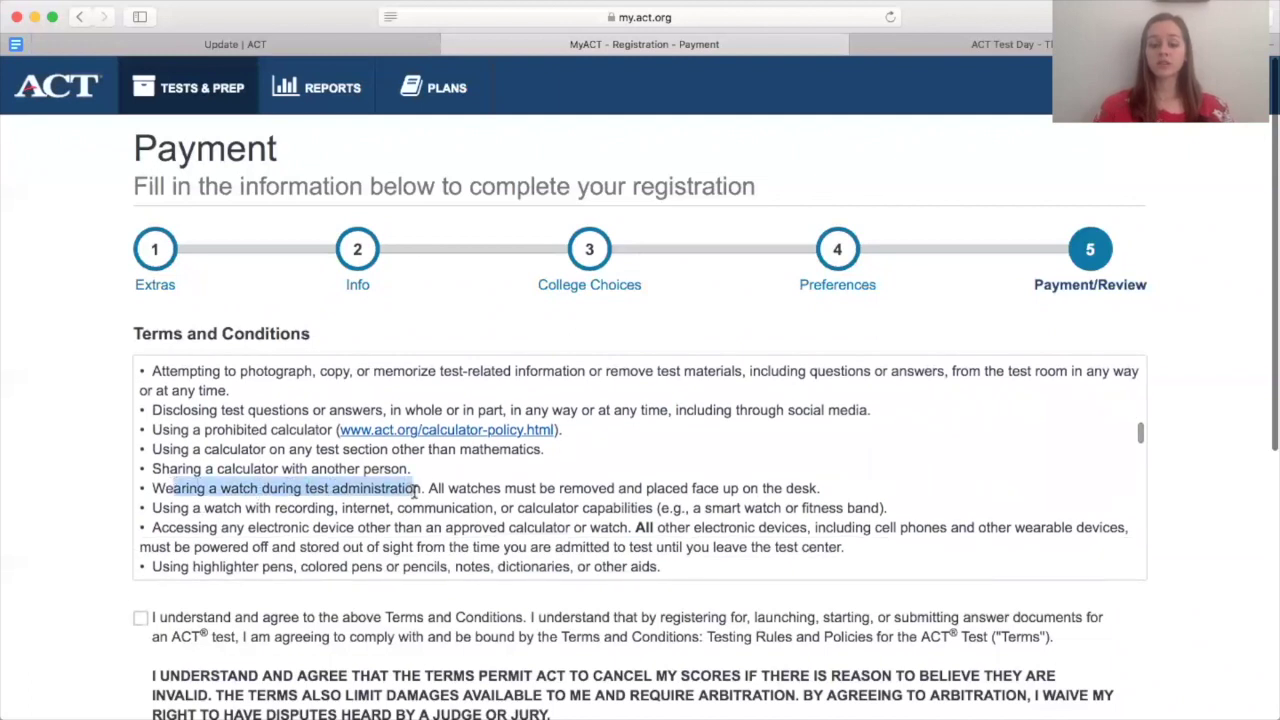
{"action": "scroll", "coordinate": [580, 488], "scroll_direction": "down", "scroll_amount": 1}
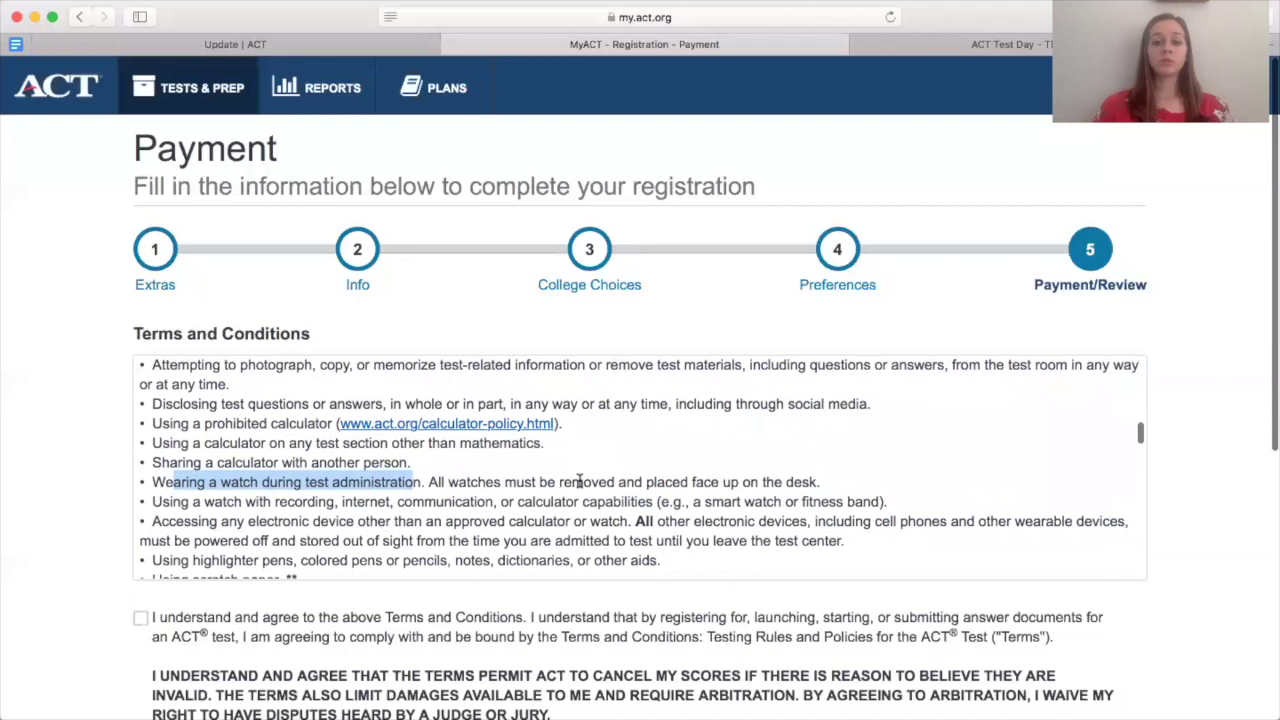
{"action": "scroll", "coordinate": [578, 483], "scroll_direction": "down", "scroll_amount": 1}
{"action": "scroll", "coordinate": [565, 475], "scroll_direction": "down", "scroll_amount": 1}
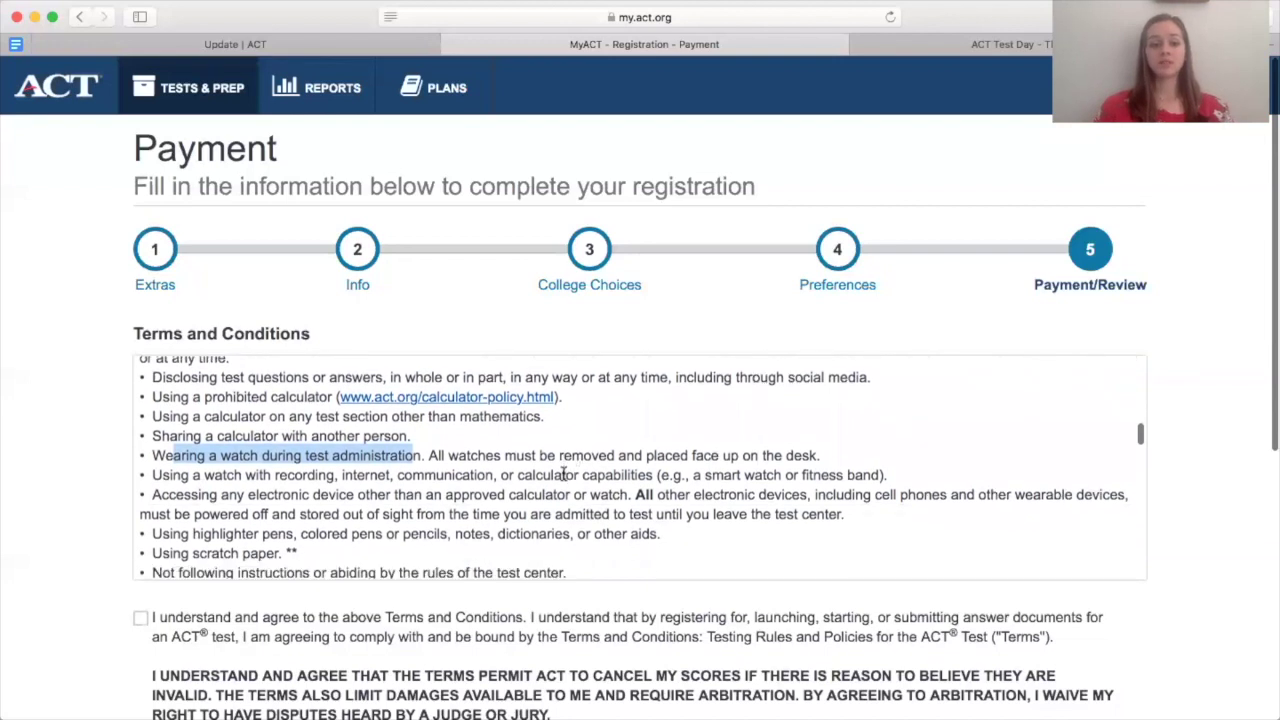
{"action": "scroll", "coordinate": [565, 475], "scroll_direction": "down", "scroll_amount": 1}
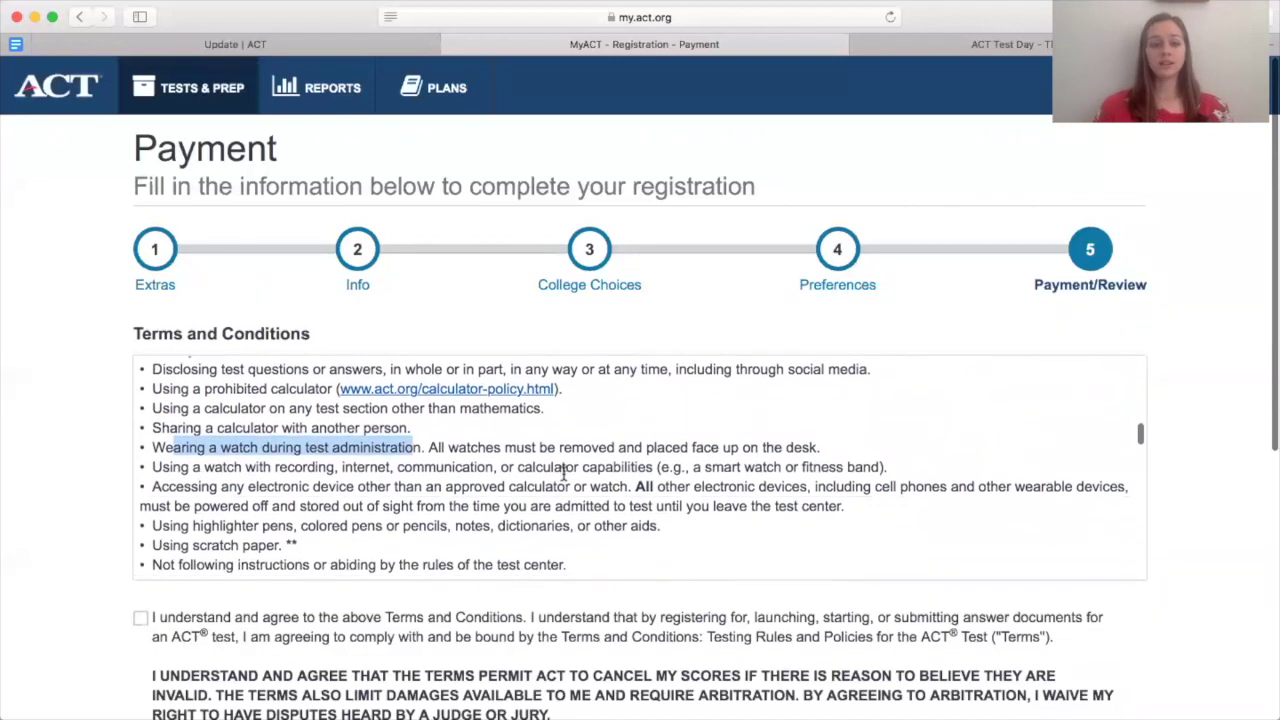
{"action": "left_click_drag", "start_coordinate": [205, 389], "coordinate": [333, 391]}
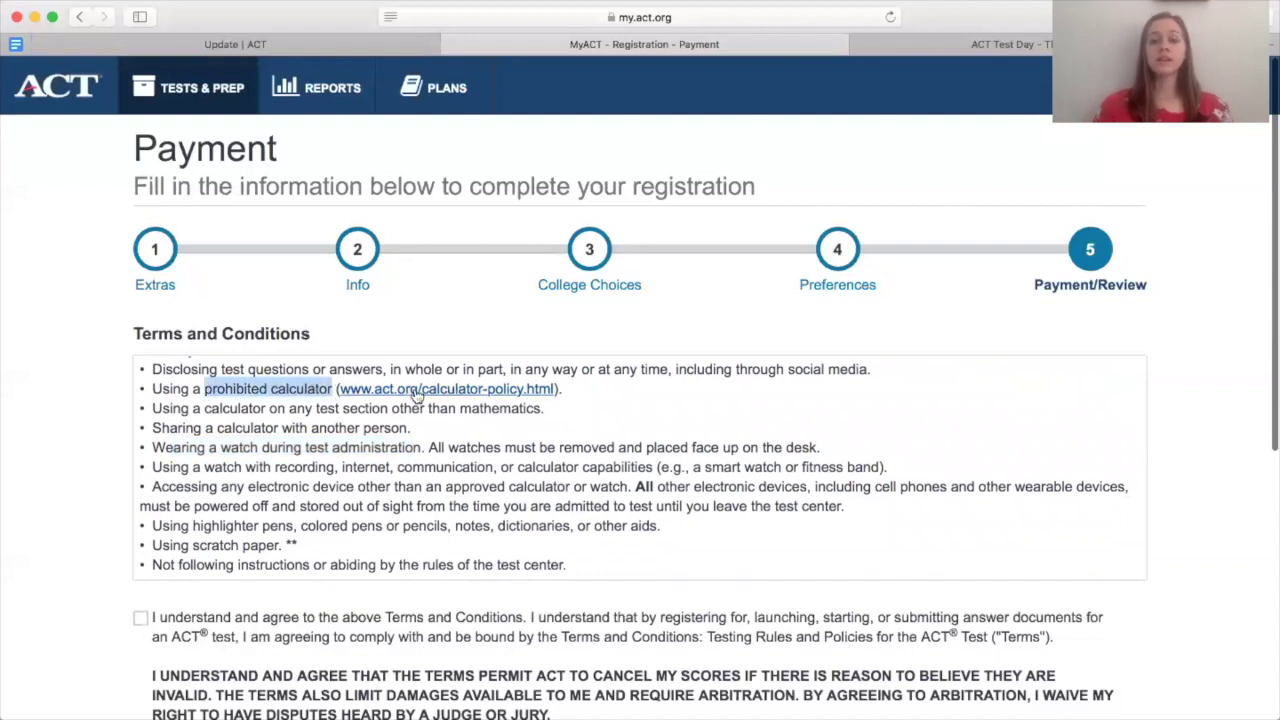
{"action": "scroll", "coordinate": [420, 440], "scroll_direction": "down", "scroll_amount": 3}
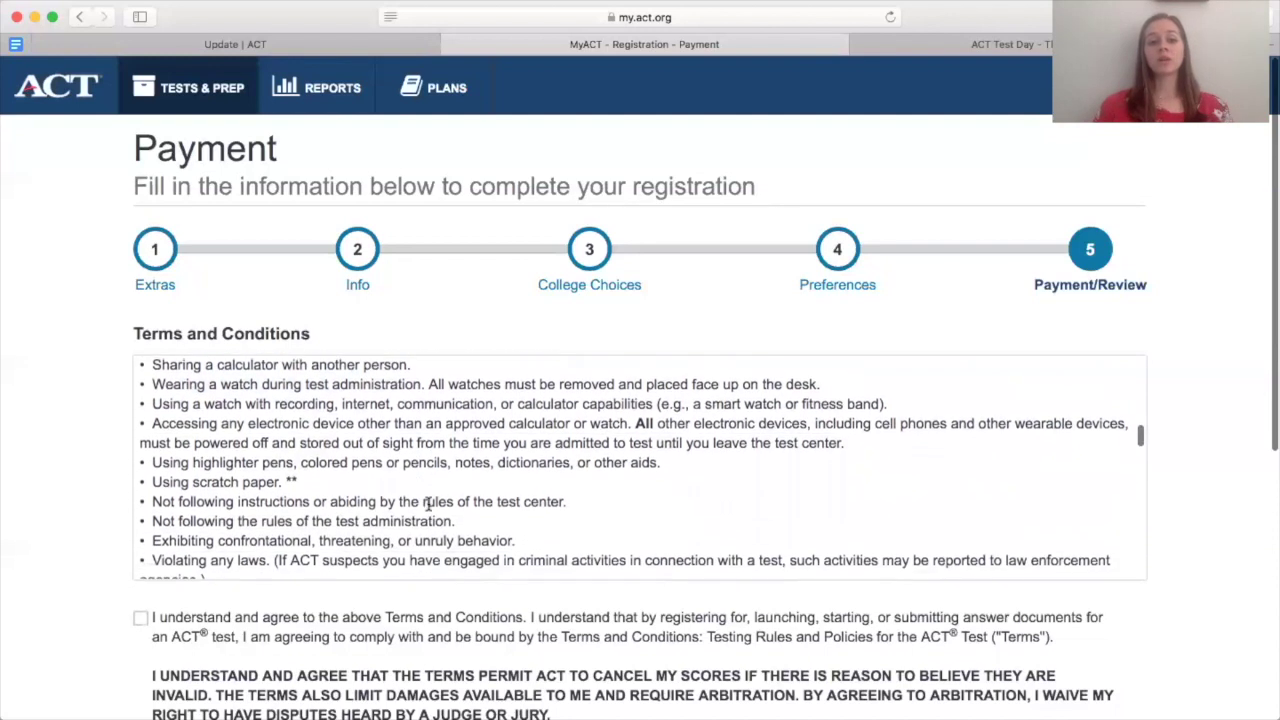
{"action": "scroll", "coordinate": [428, 505], "scroll_direction": "down", "scroll_amount": 3}
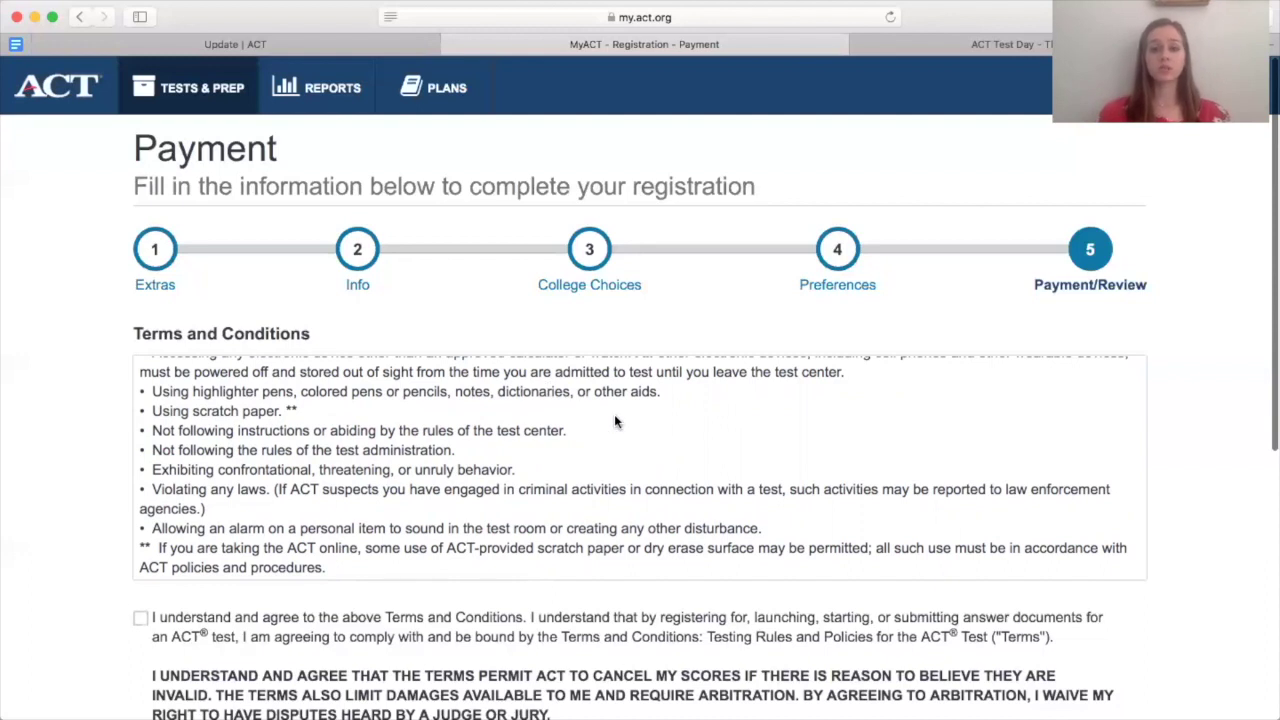
{"action": "scroll", "coordinate": [615, 421], "scroll_direction": "down", "scroll_amount": 1}
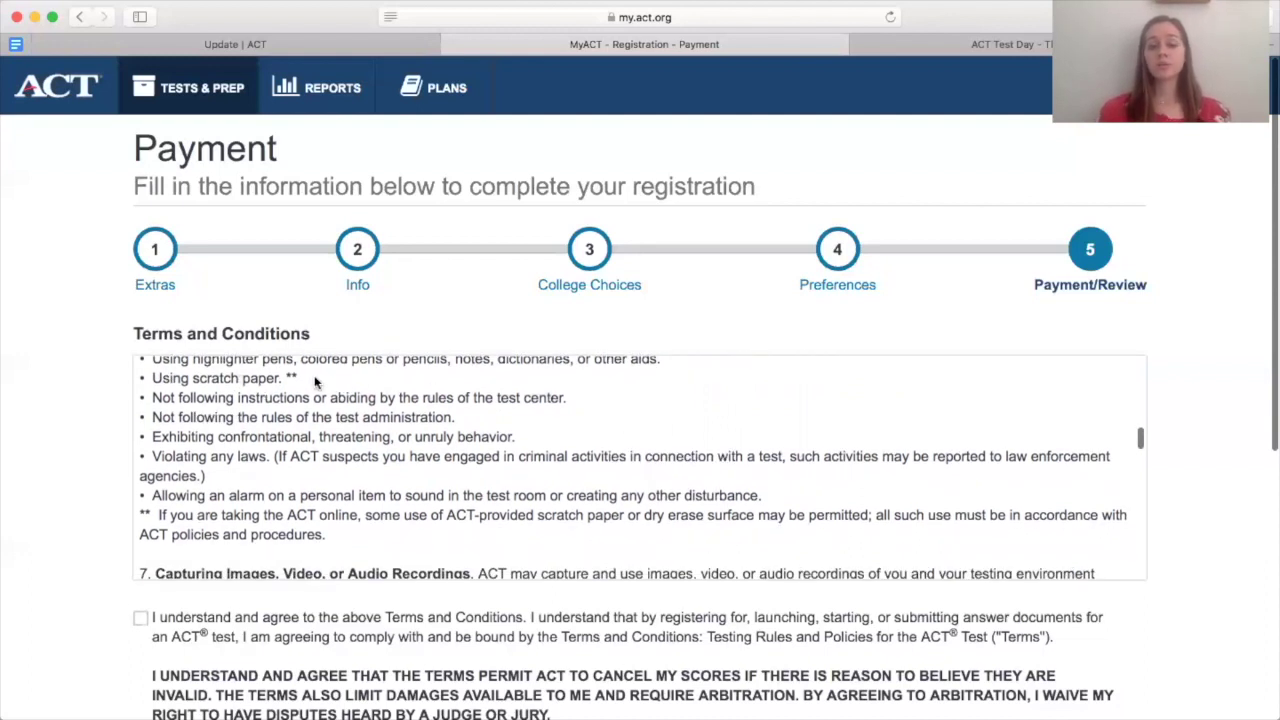
Review the remaining Terms and Conditions from Section 7 through Section 24 and mark that you understand and agree to them
{"action": "scroll", "coordinate": [422, 440], "scroll_direction": "down", "scroll_amount": 5}
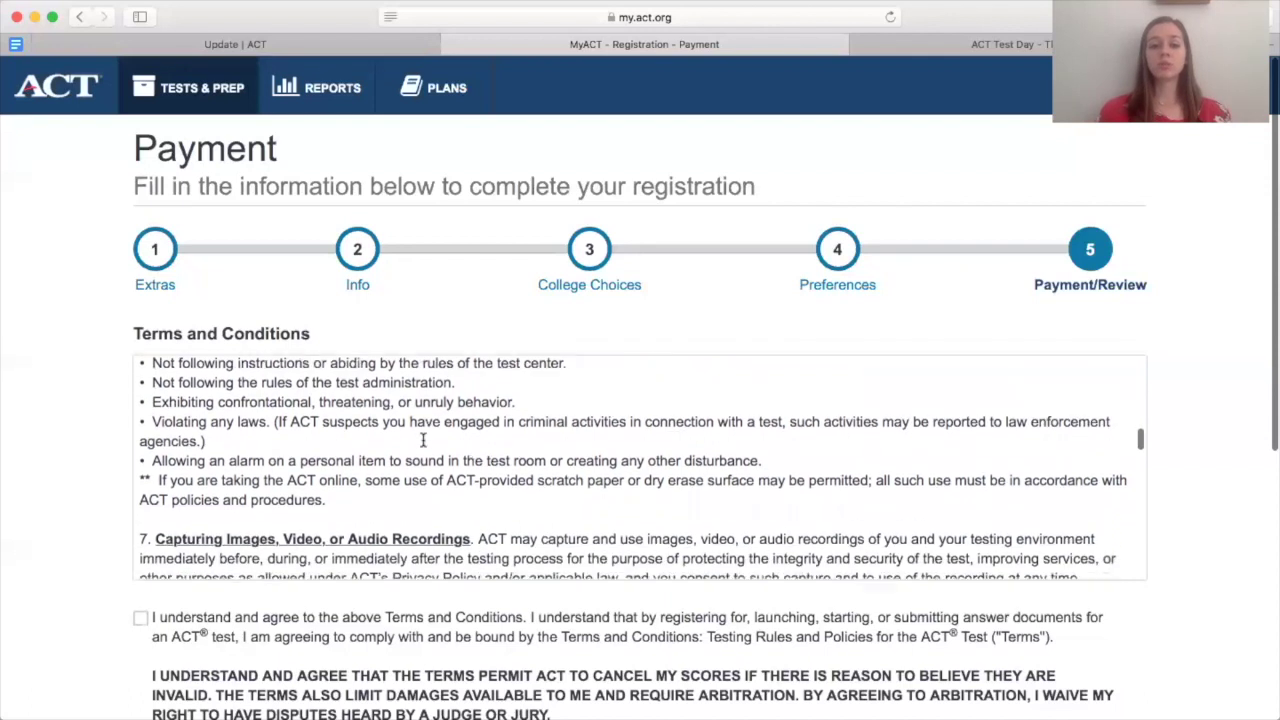
{"action": "scroll", "coordinate": [422, 445], "scroll_direction": "down", "scroll_amount": 1}
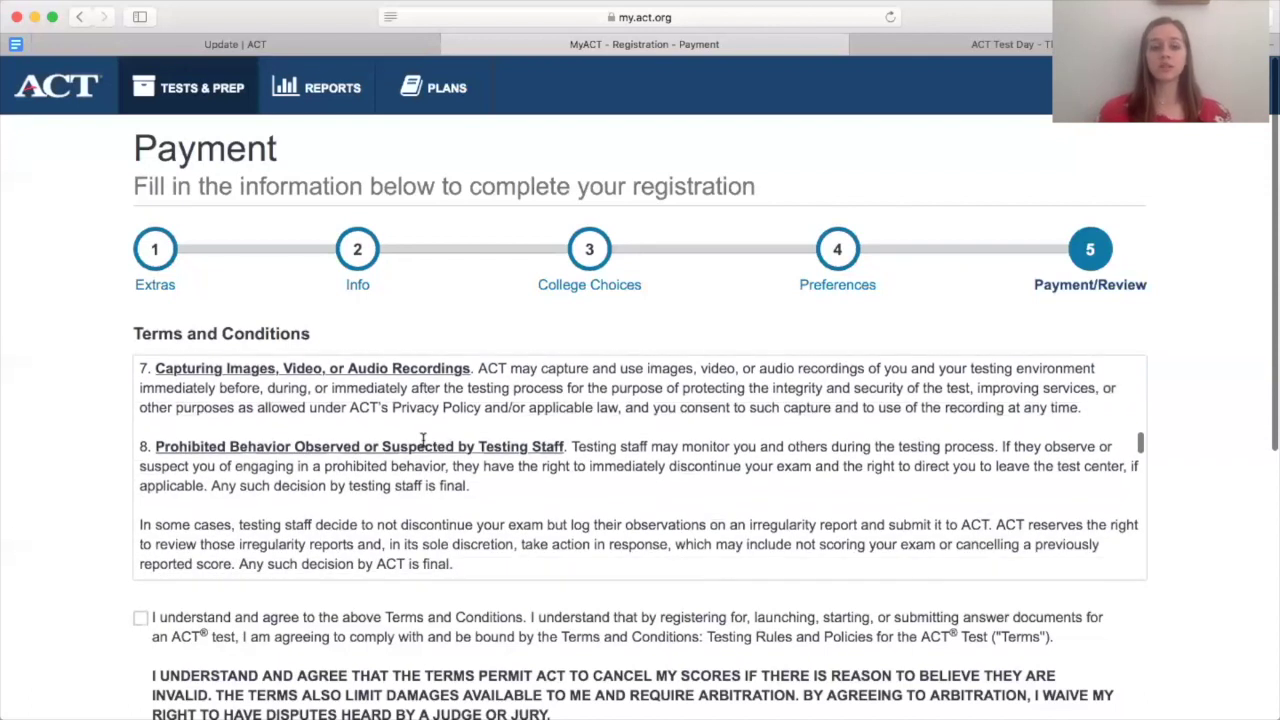
{"action": "scroll", "coordinate": [422, 440], "scroll_direction": "down", "scroll_amount": 4}
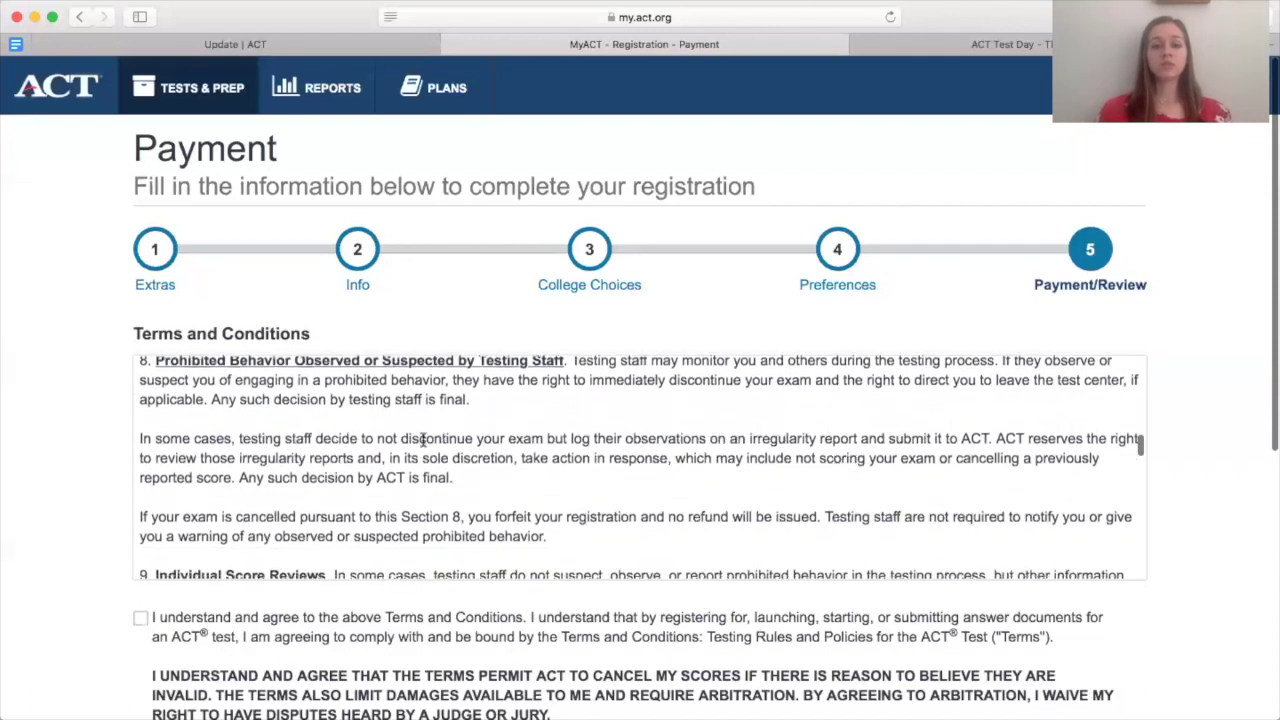
{"action": "scroll", "coordinate": [422, 440], "scroll_direction": "down", "scroll_amount": 8}
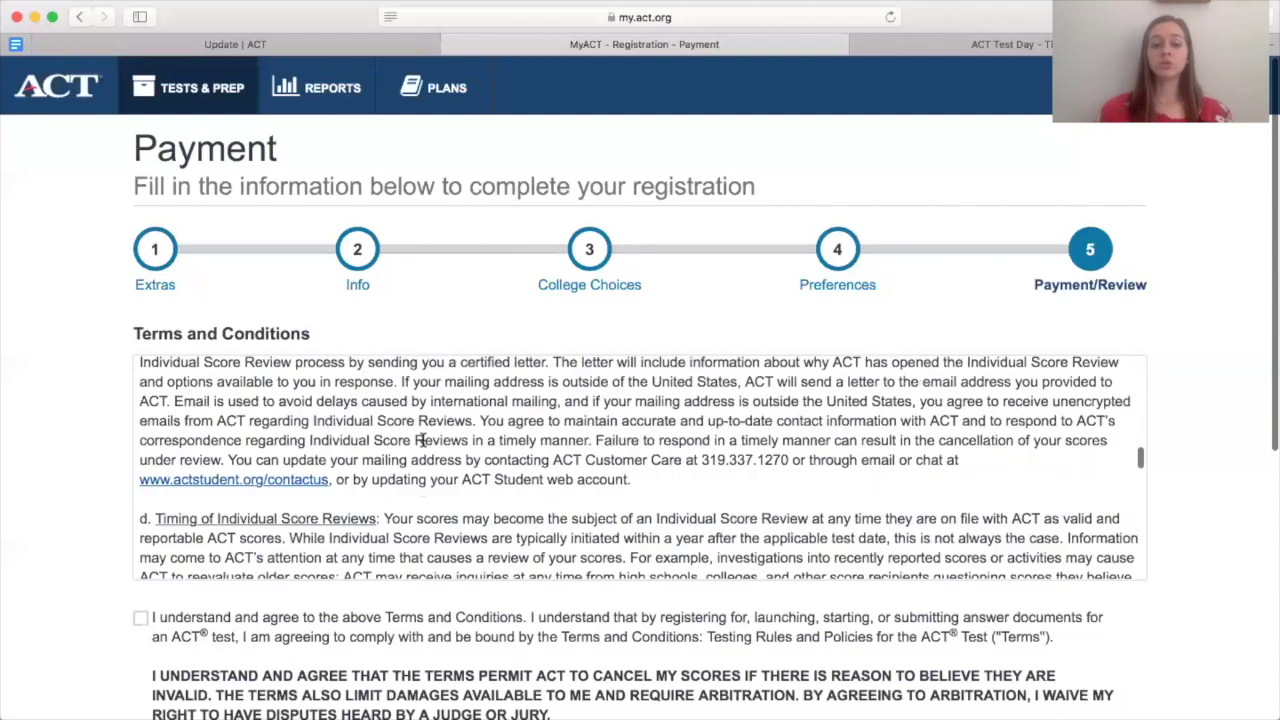
{"action": "scroll", "coordinate": [422, 440], "scroll_direction": "down", "scroll_amount": 10}
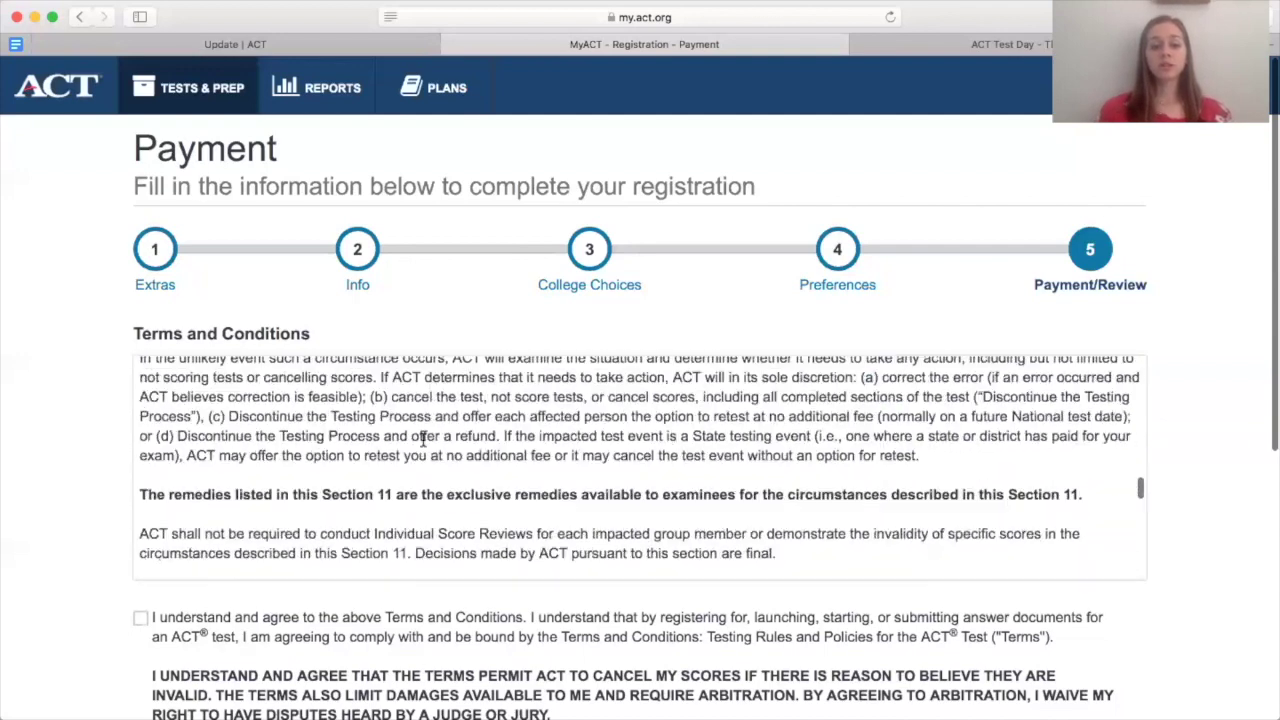
{"action": "scroll", "coordinate": [422, 440], "scroll_direction": "down", "scroll_amount": 10}
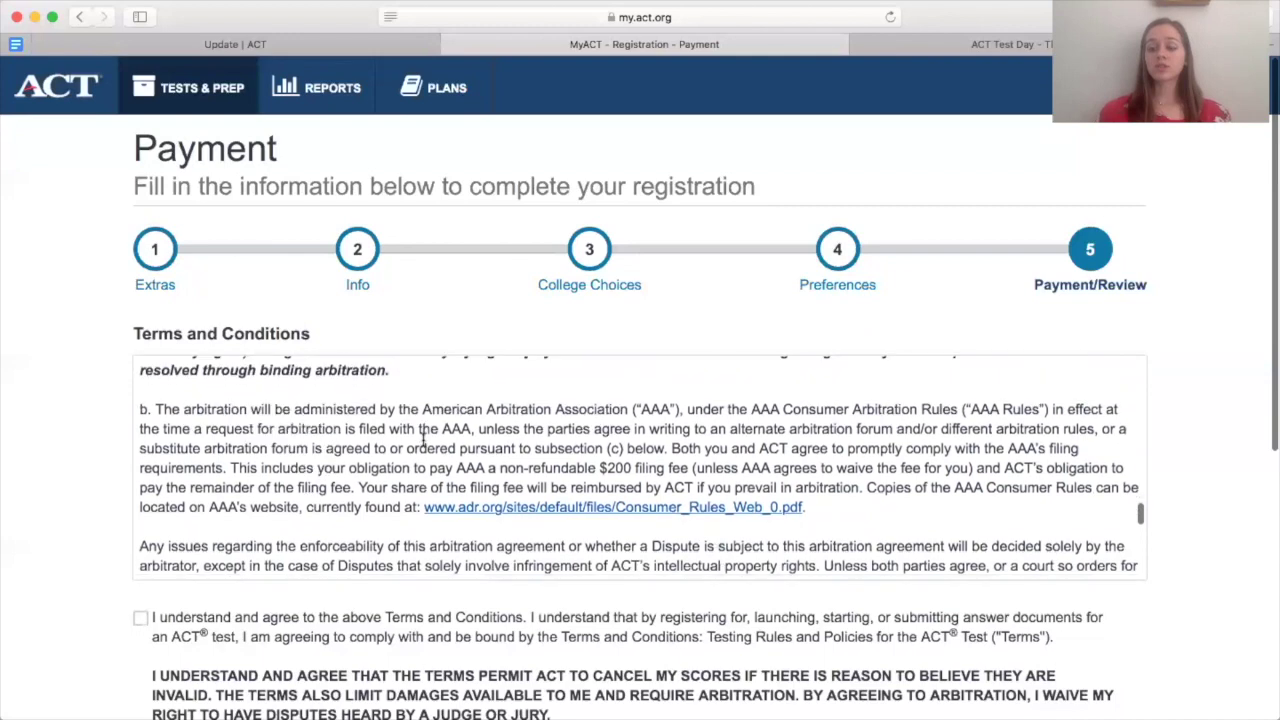
{"action": "scroll", "coordinate": [422, 440], "scroll_direction": "down", "scroll_amount": 10}
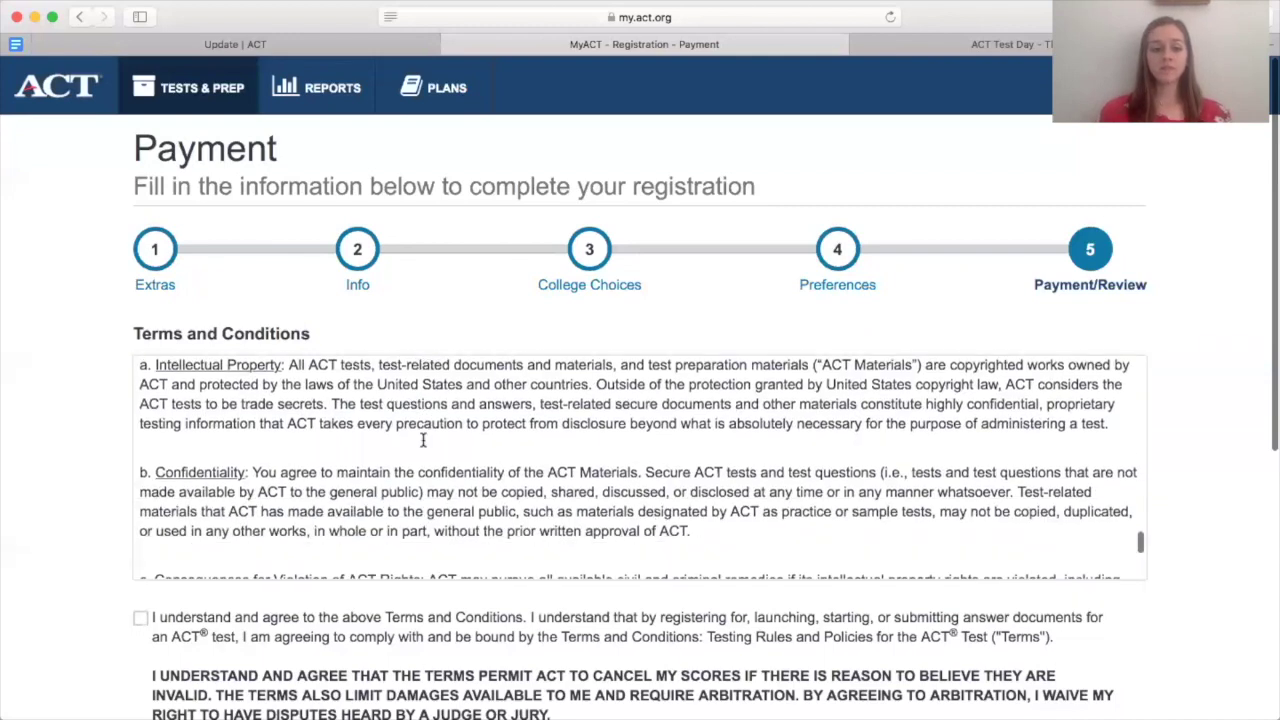
{"action": "scroll", "coordinate": [422, 440], "scroll_direction": "down", "scroll_amount": 10}
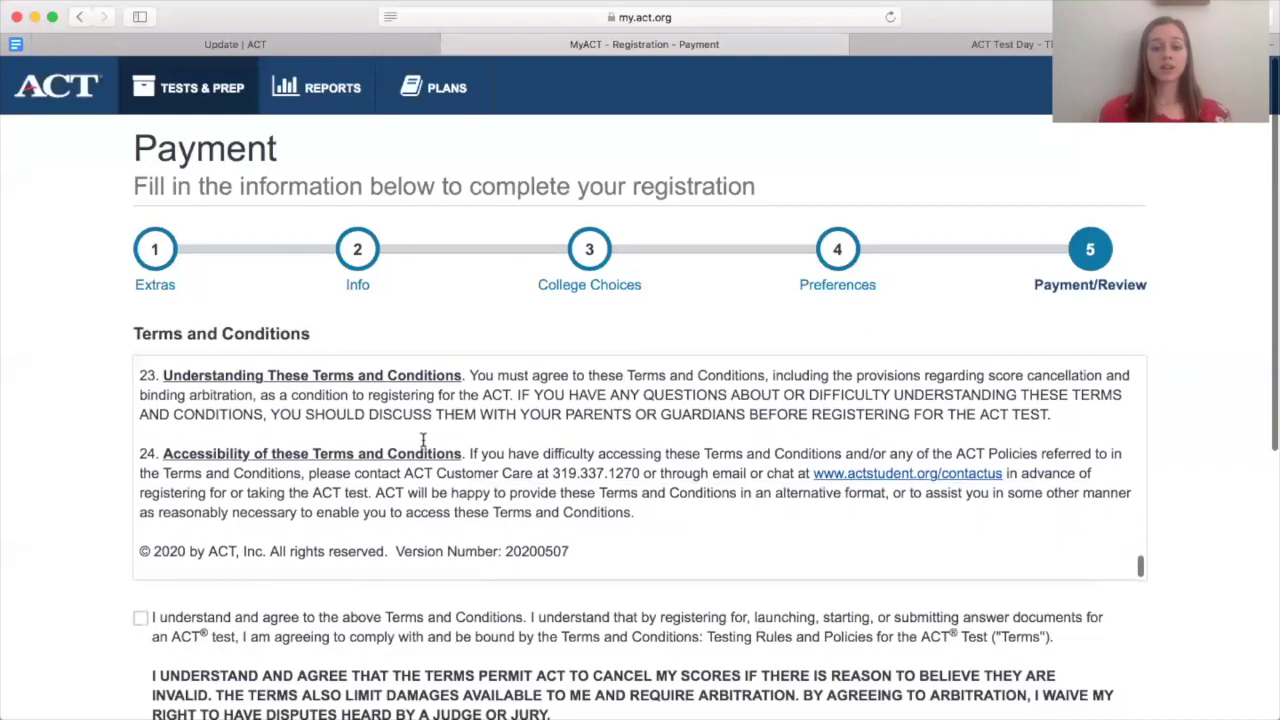
{"action": "left_click", "coordinate": [140, 617]}
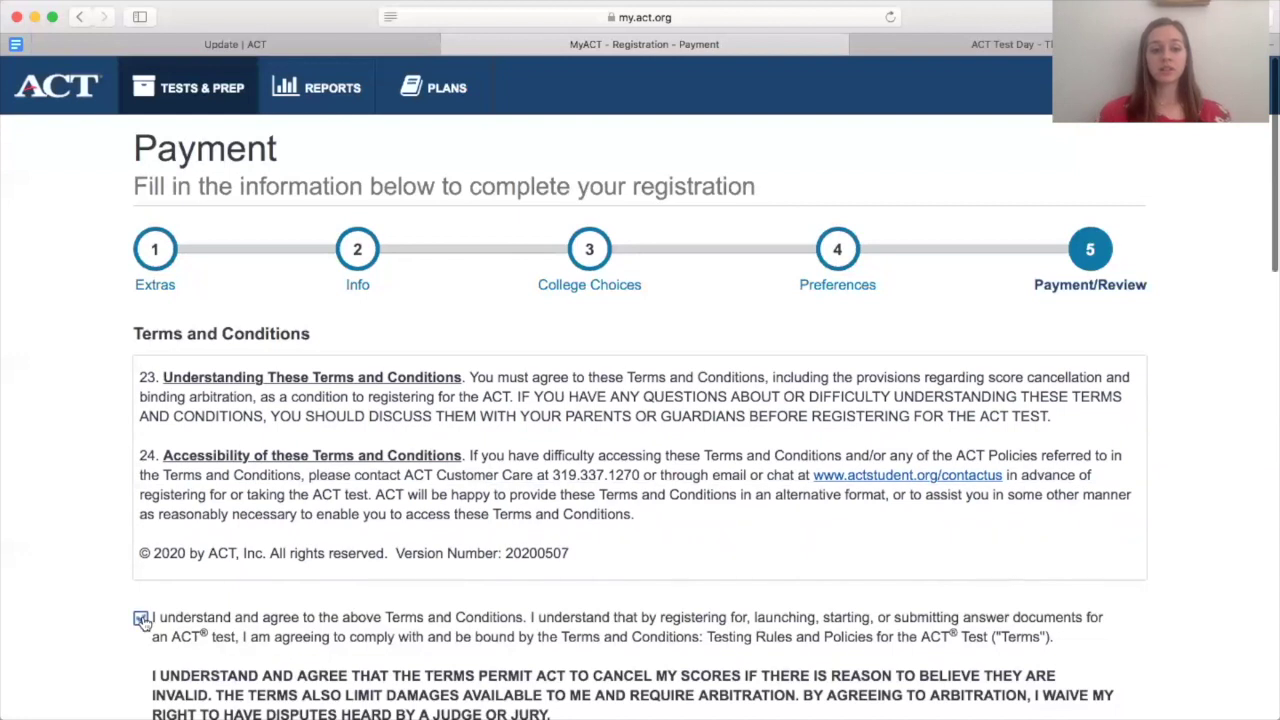
Examine the consent statements and the credit card form for the required card, billing address and country fields
{"action": "scroll", "coordinate": [145, 623], "scroll_direction": "down", "scroll_amount": 2}
{"action": "scroll", "coordinate": [377, 600], "scroll_direction": "down", "scroll_amount": 6}
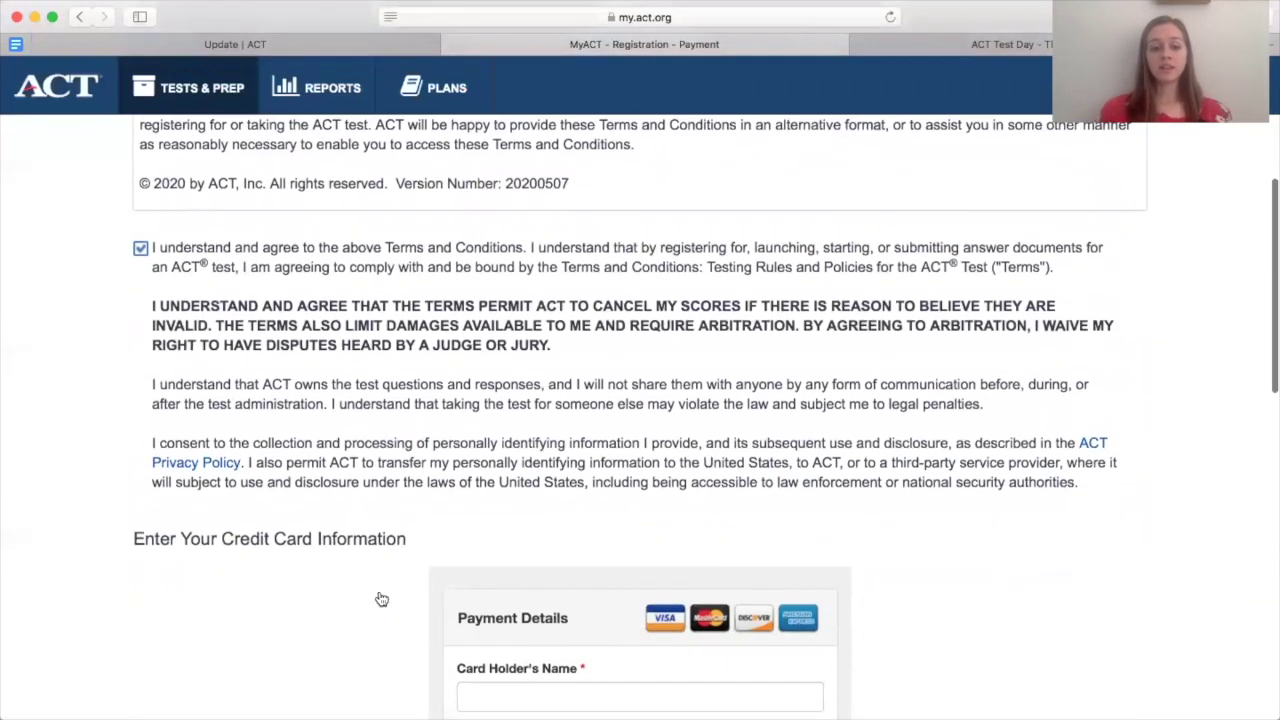
{"action": "scroll", "coordinate": [462, 514], "scroll_direction": "down", "scroll_amount": 1}
{"action": "scroll", "coordinate": [687, 549], "scroll_direction": "down", "scroll_amount": 3}
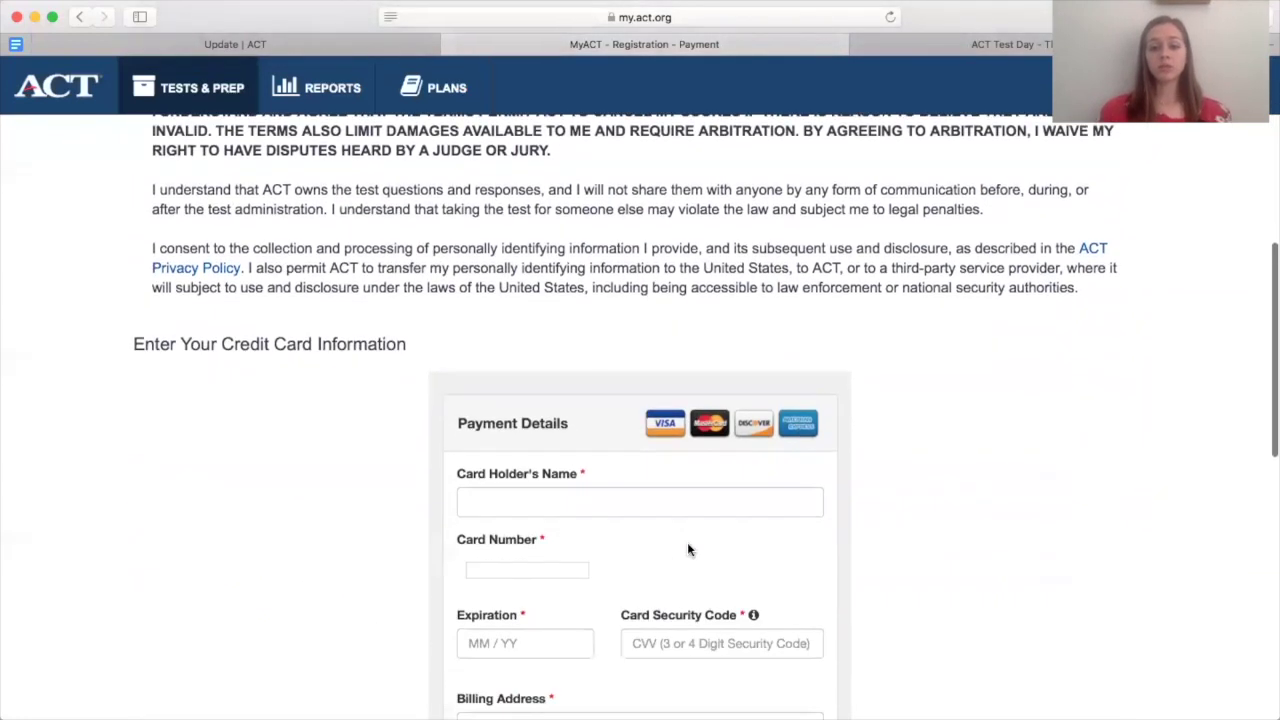
{"action": "scroll", "coordinate": [657, 514], "scroll_direction": "down", "scroll_amount": 5}
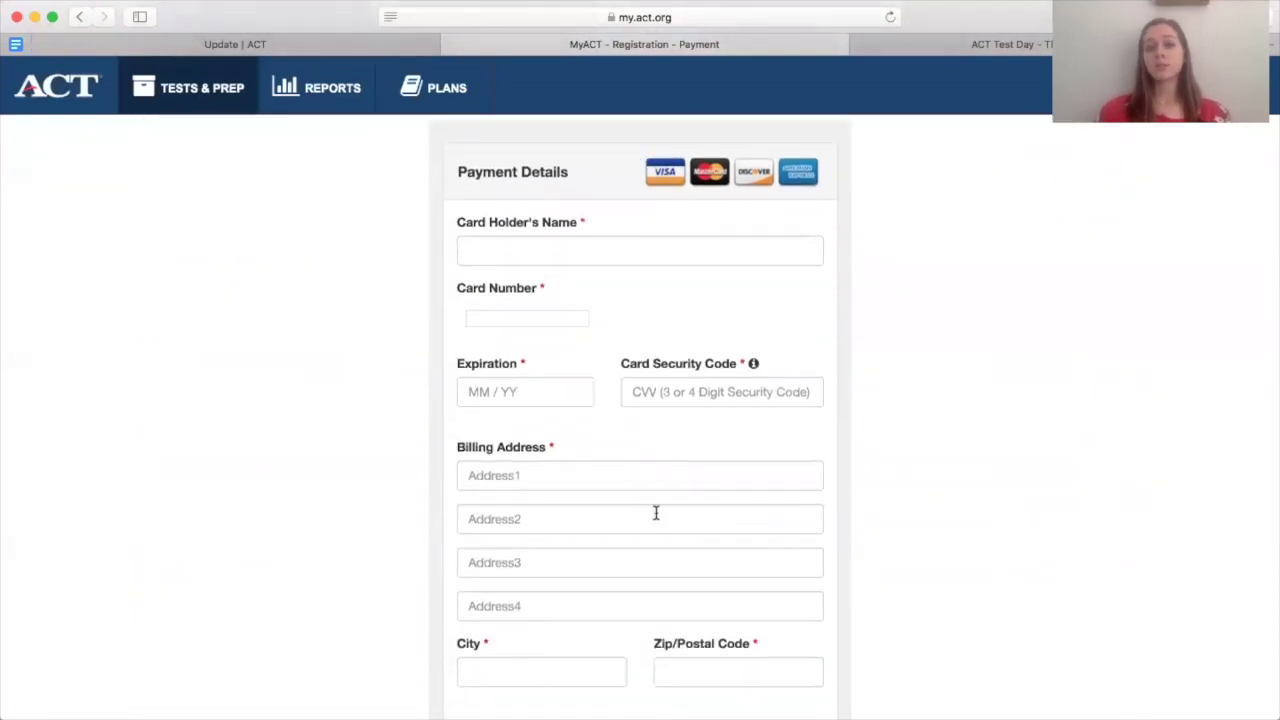
{"action": "scroll", "coordinate": [655, 513], "scroll_direction": "down", "scroll_amount": 3}
{"action": "scroll", "coordinate": [655, 513], "scroll_direction": "up", "scroll_amount": 3}
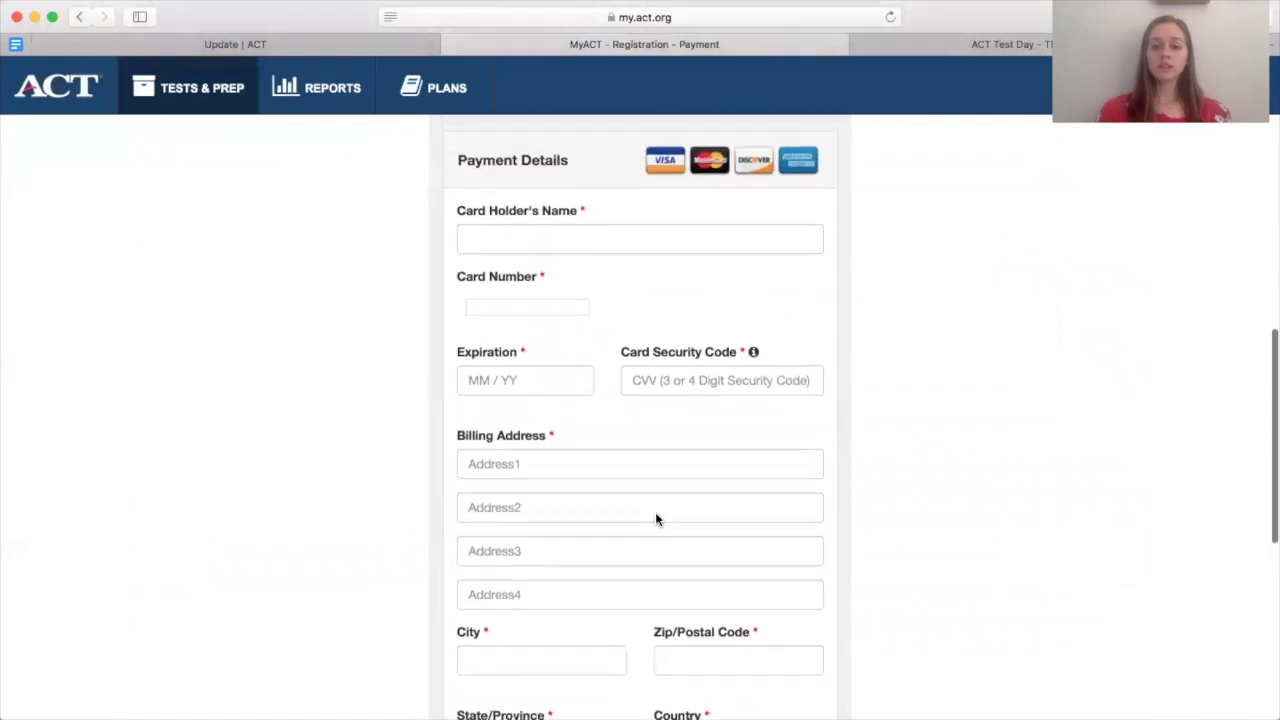
{"action": "scroll", "coordinate": [735, 500], "scroll_direction": "down", "scroll_amount": 5}
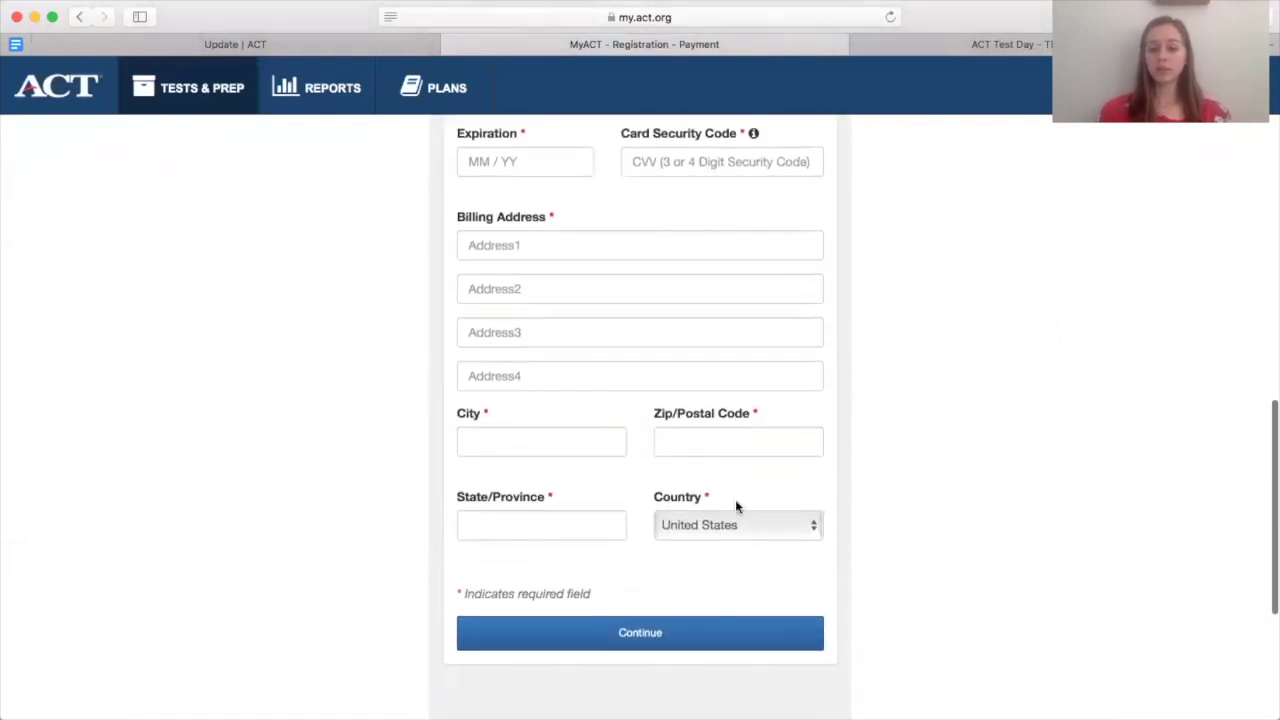
{"action": "scroll", "coordinate": [737, 470], "scroll_direction": "down", "scroll_amount": 2}
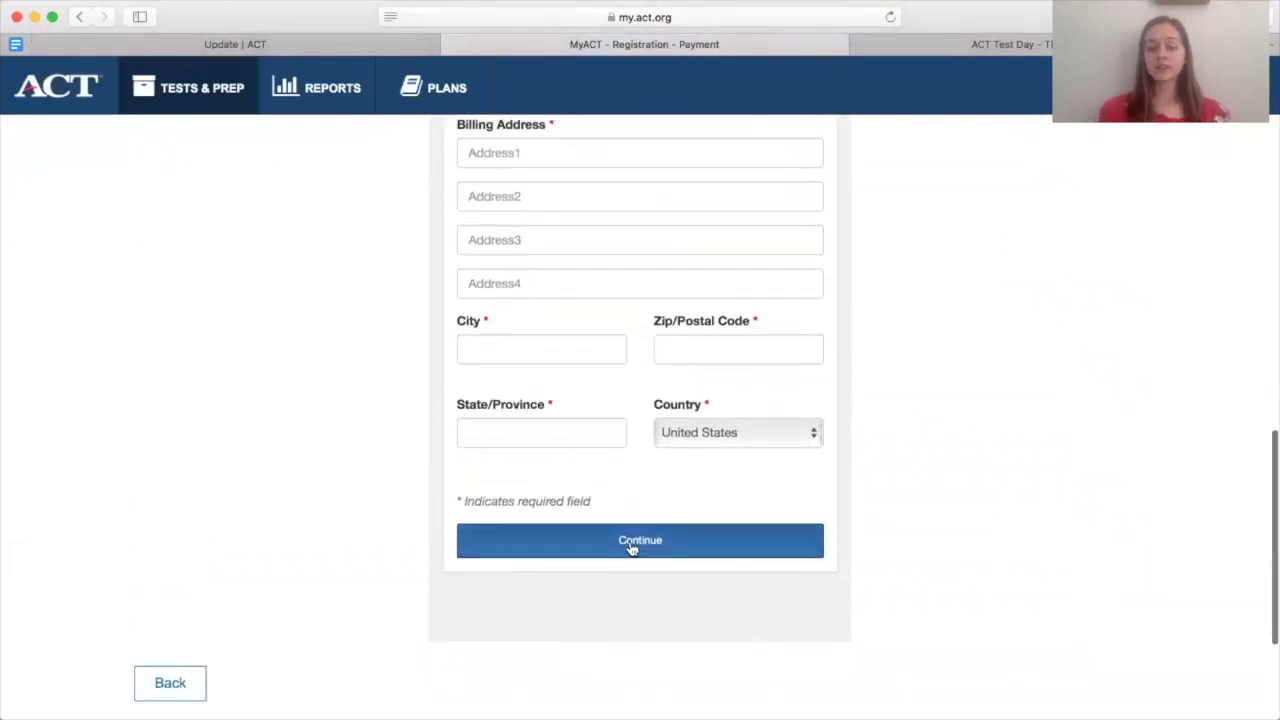
Try to continue past the payment form with the card holder, card and billing fields left blank
{"action": "scroll", "coordinate": [895, 534], "scroll_direction": "up", "scroll_amount": 3}
{"action": "scroll", "coordinate": [895, 534], "scroll_direction": "down", "scroll_amount": 1}
{"action": "left_click", "coordinate": [682, 620]}
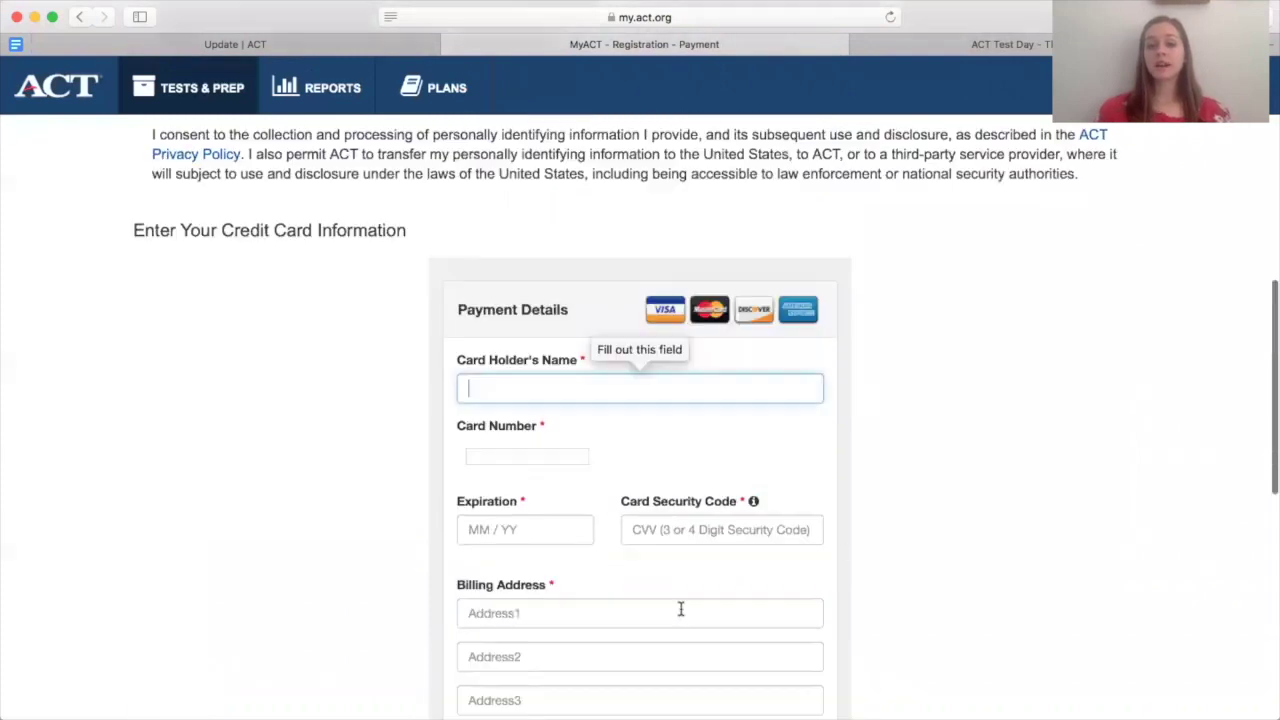
{"action": "scroll", "coordinate": [643, 578], "scroll_direction": "down", "scroll_amount": 9}
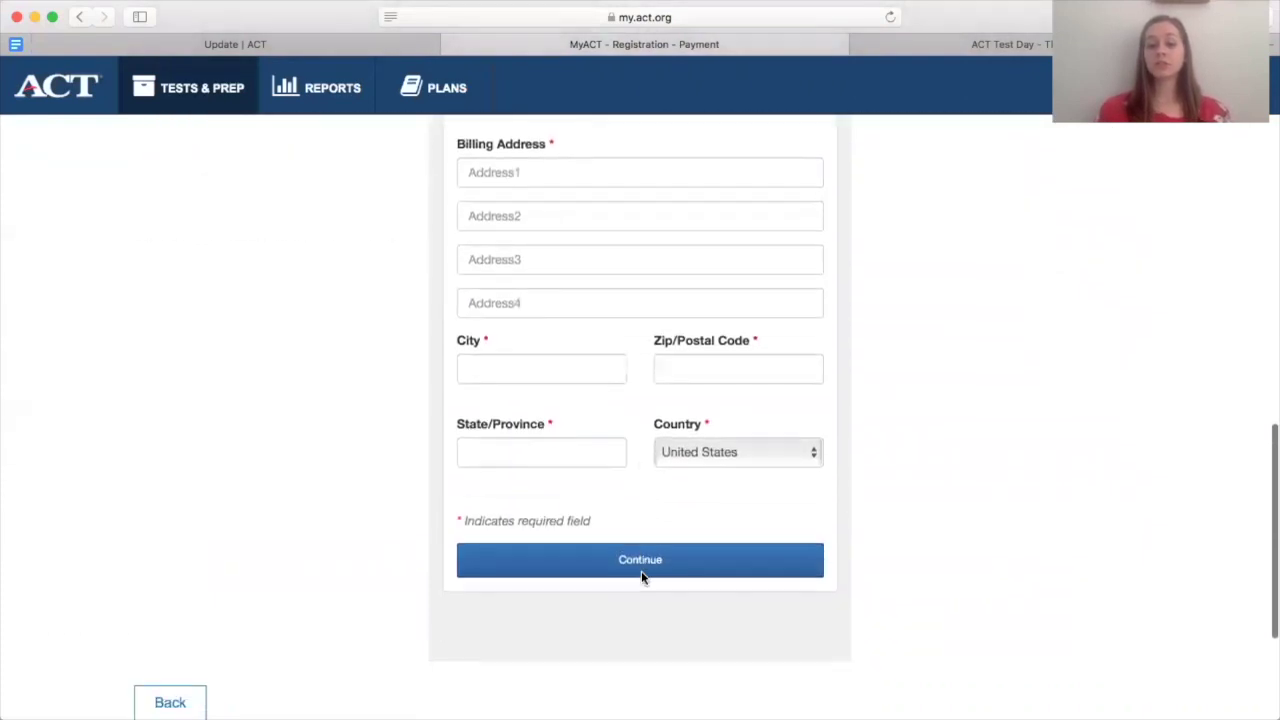